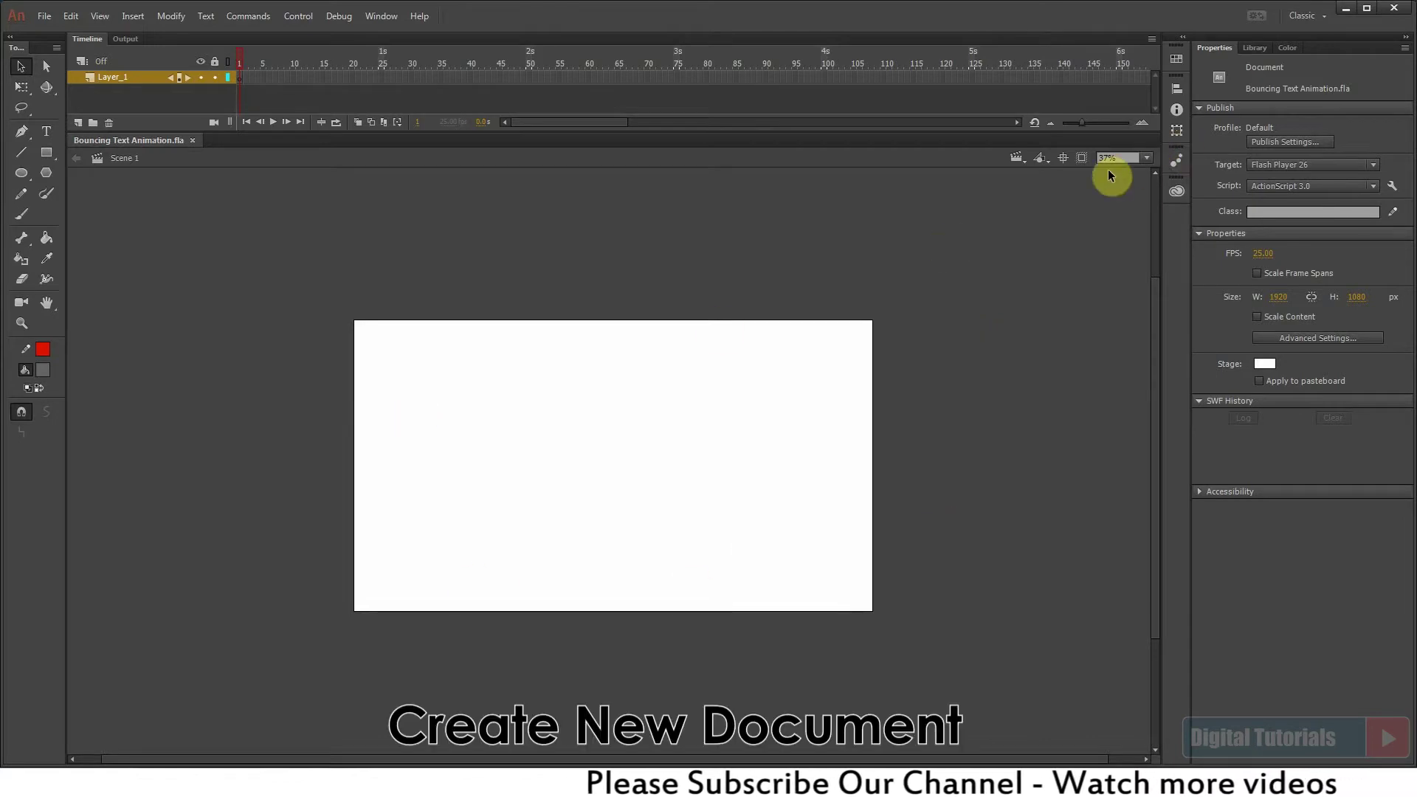
Set the zoom to Fit in Window so the 1920×1080 stage fills the workspace.
click(1147, 159)
click(1153, 191)
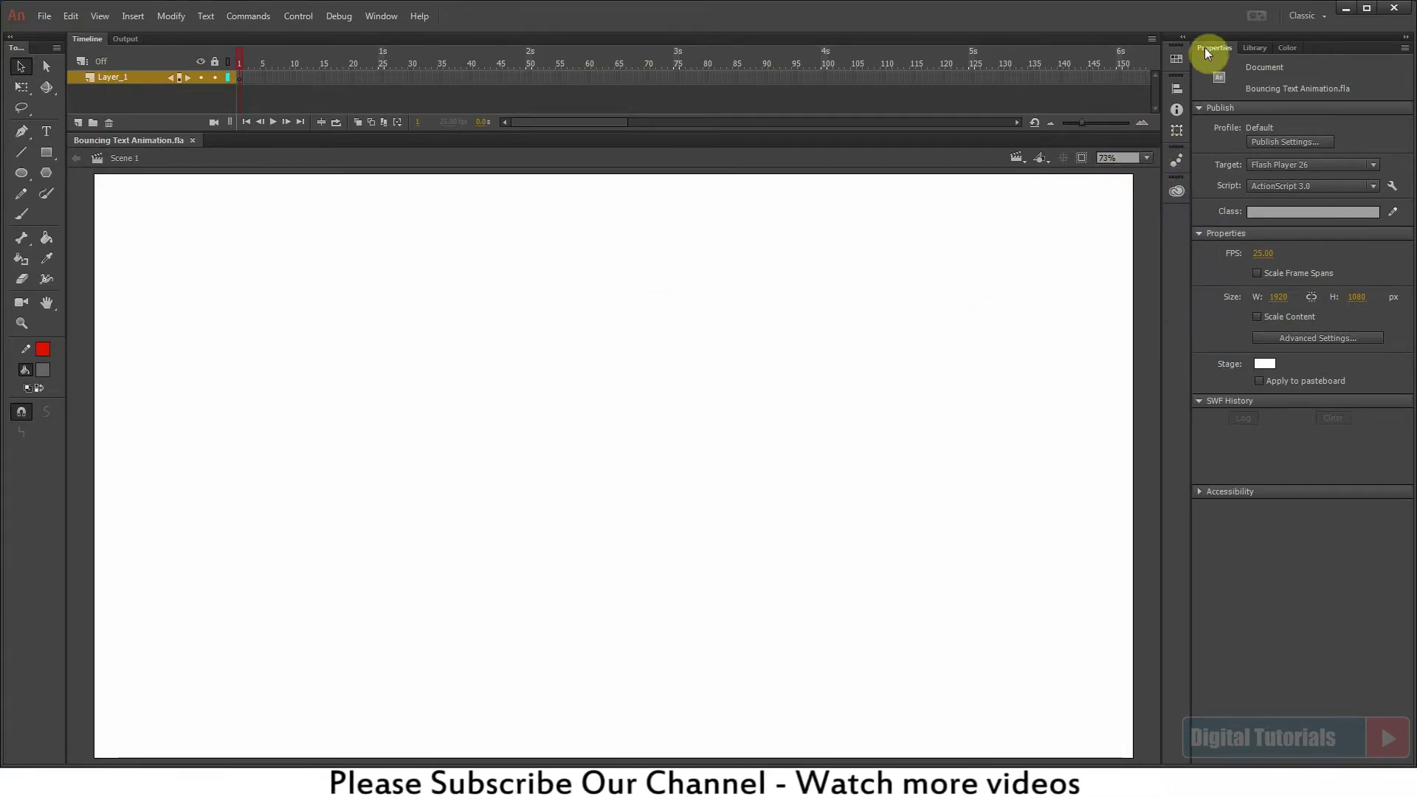
click(1262, 362)
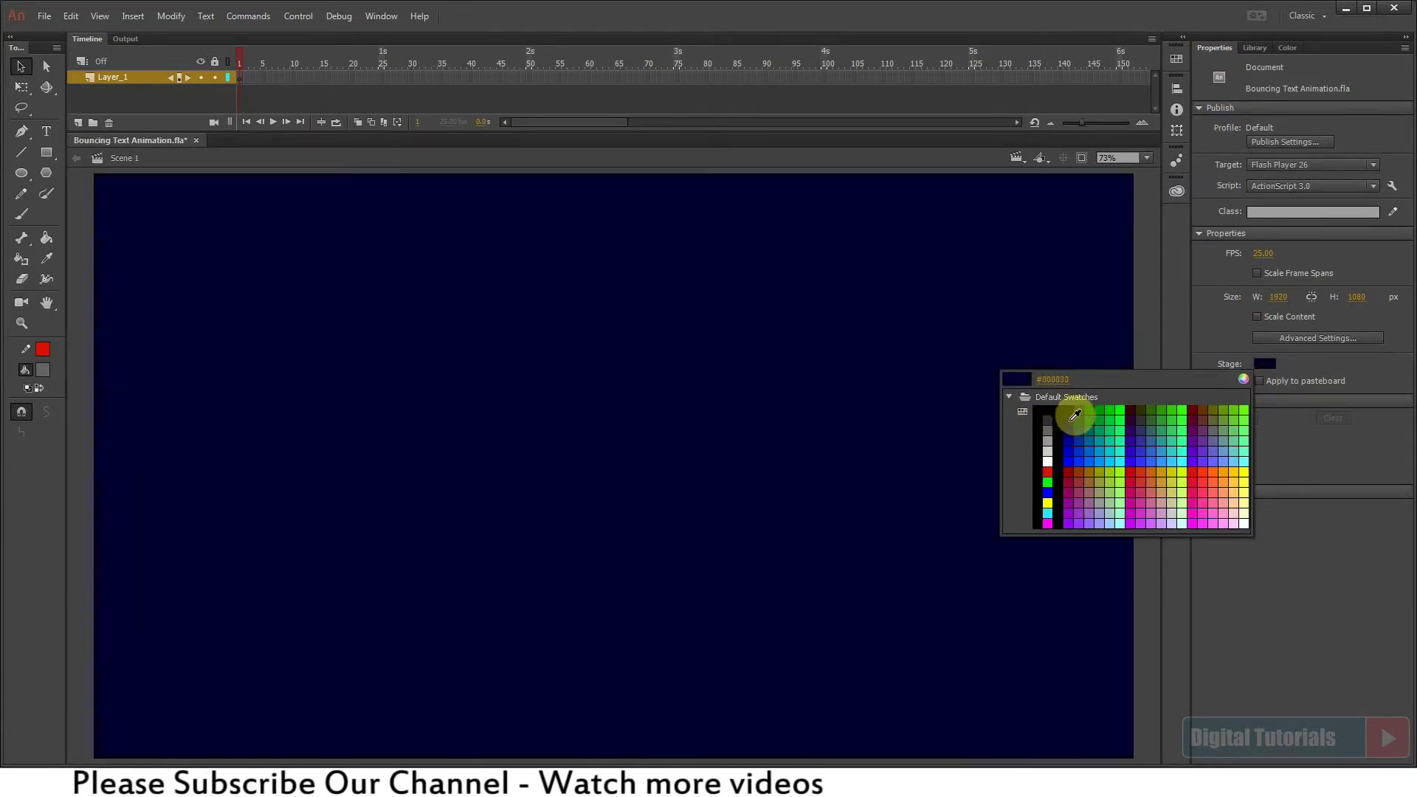
Make the stage navy #000033, then darken it to #00001D in the Color Picker.
click(1068, 412)
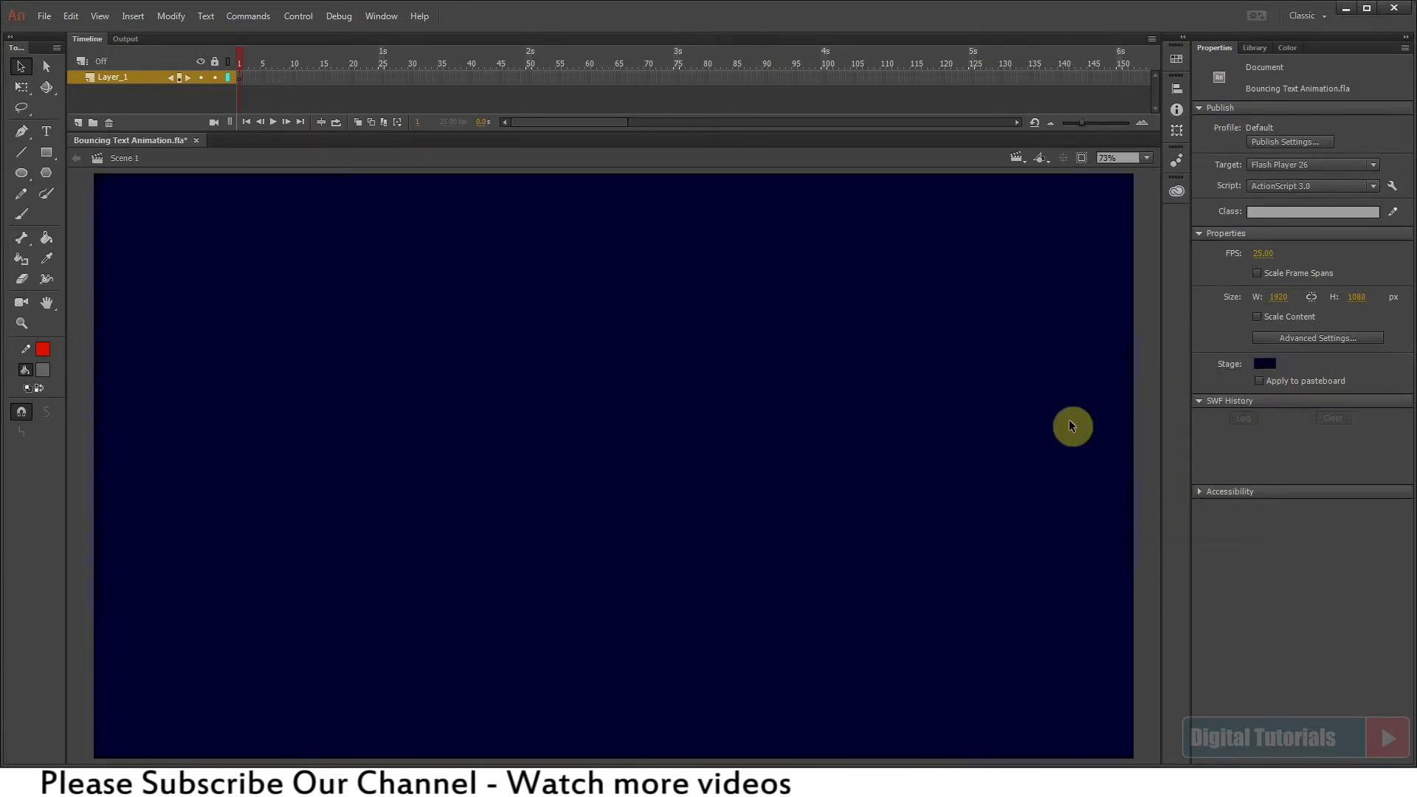
click(824, 403)
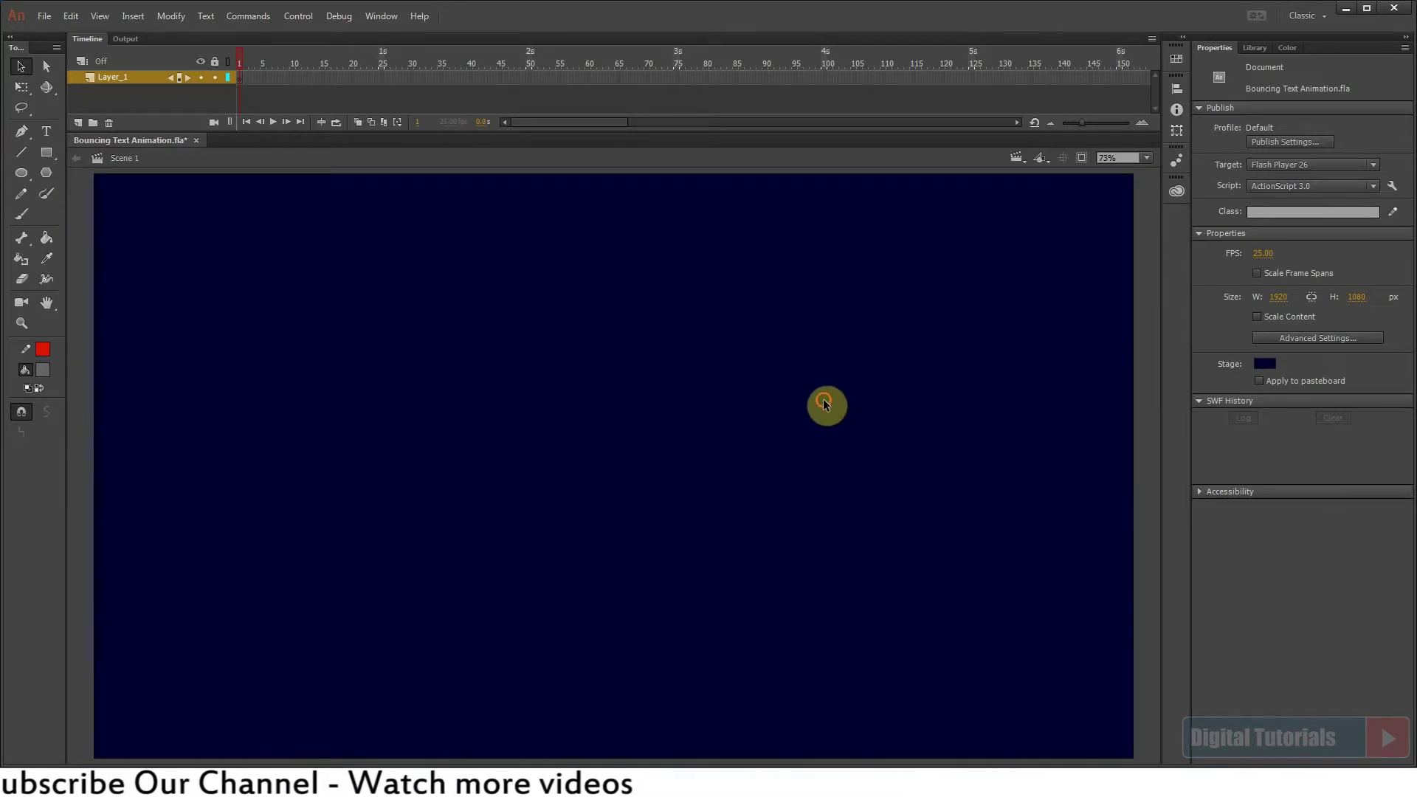
click(1261, 363)
click(1244, 379)
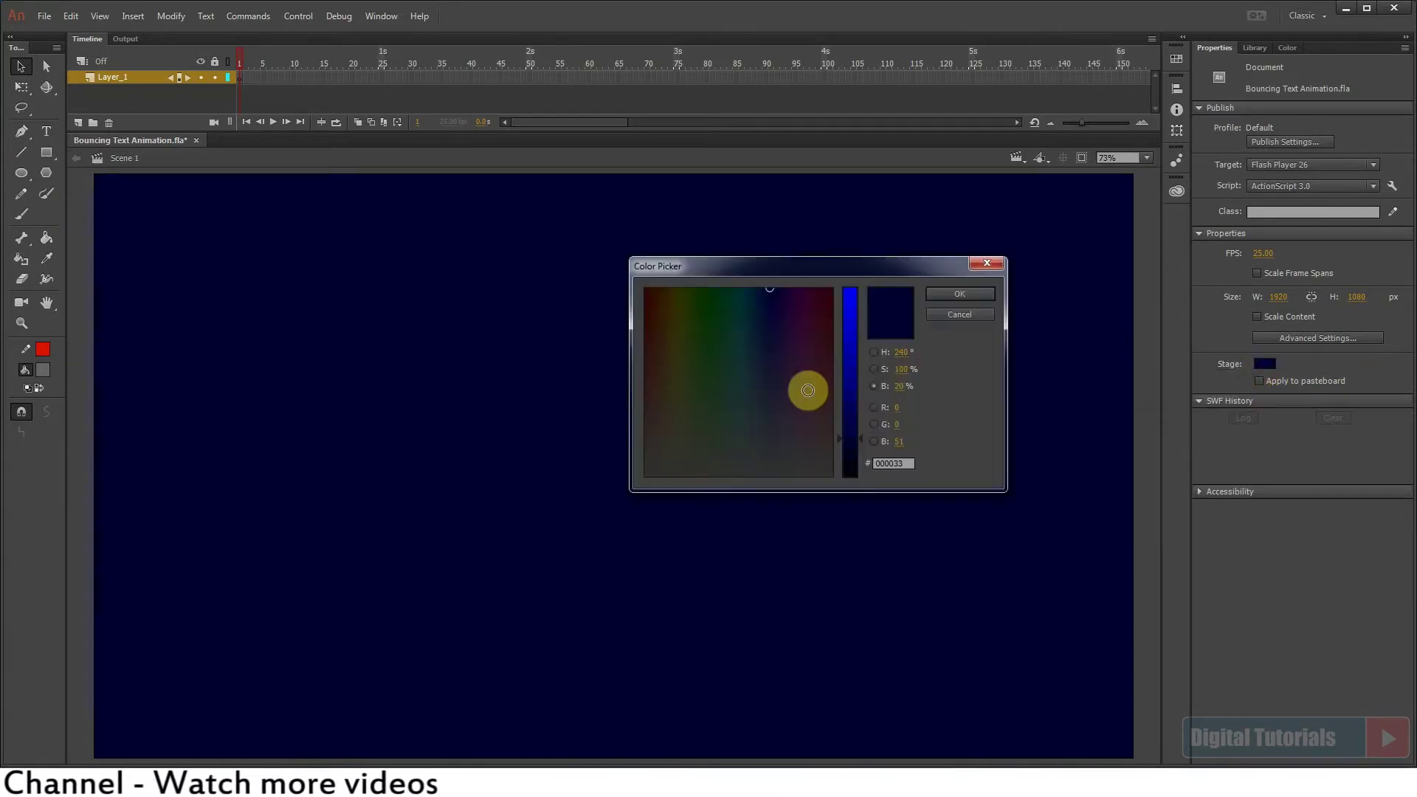
click(850, 455)
click(931, 294)
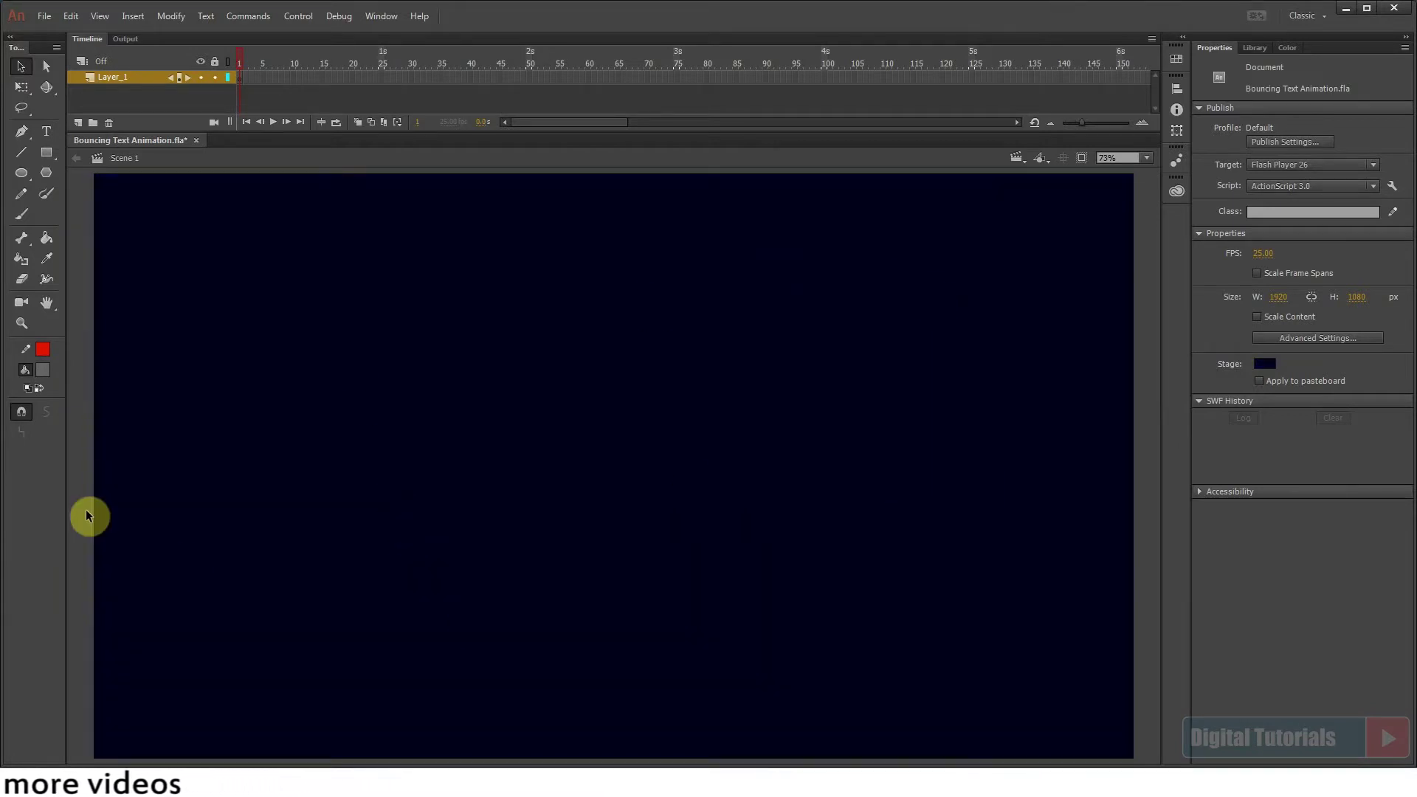
Set the toolbar fill colour to white.
click(43, 369)
click(98, 472)
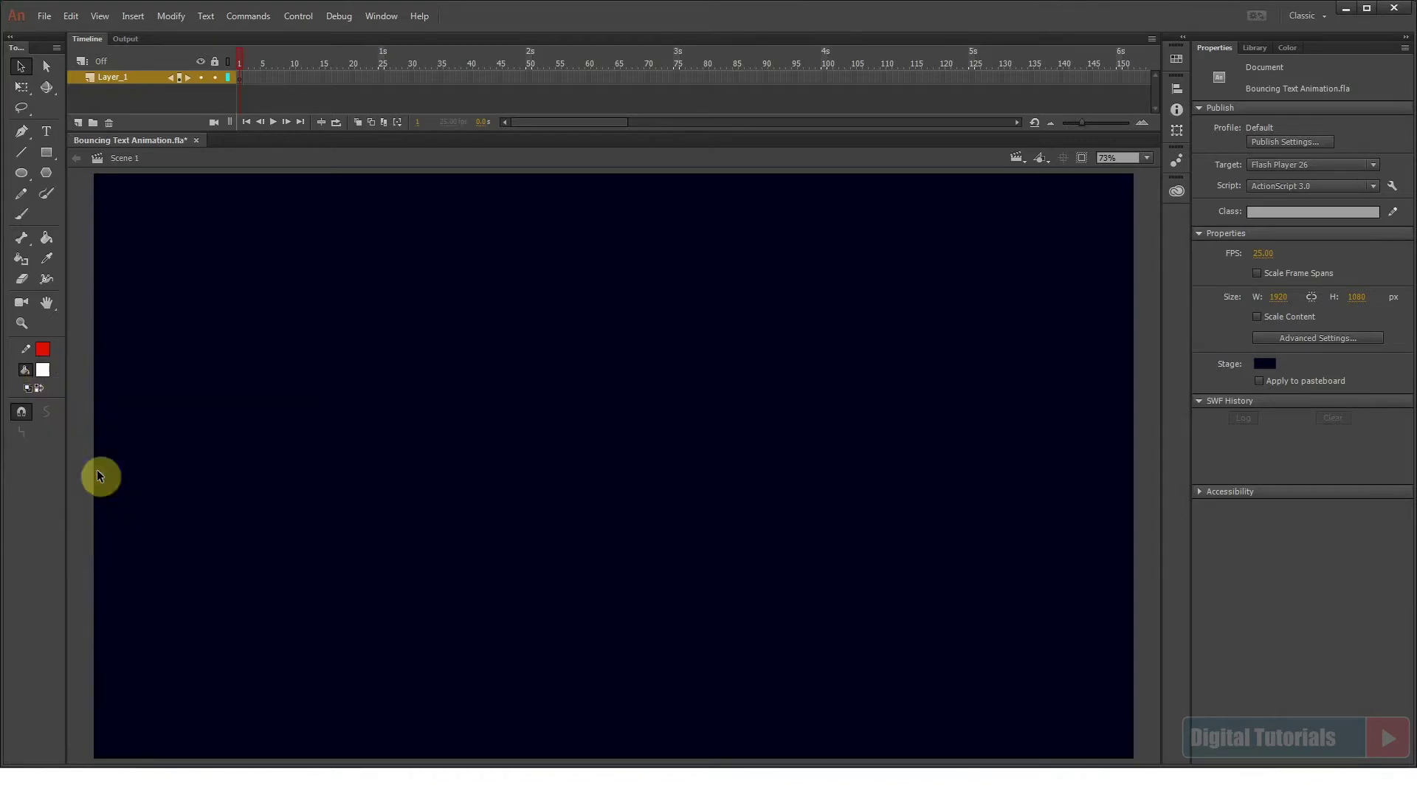
click(49, 132)
Type ANIMATION in a white text box and drag it right toward the centre.
click(292, 467)
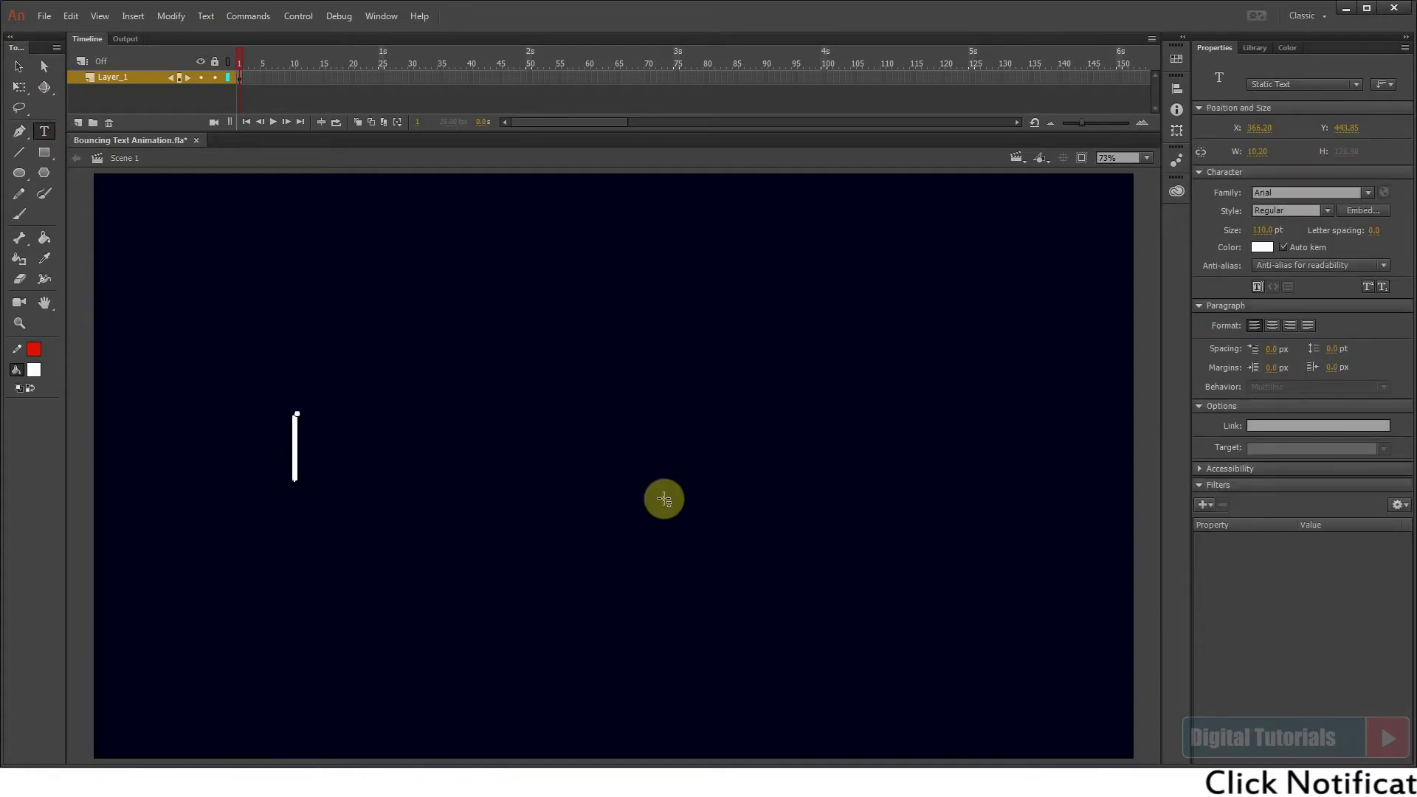
text(ANIMAT)
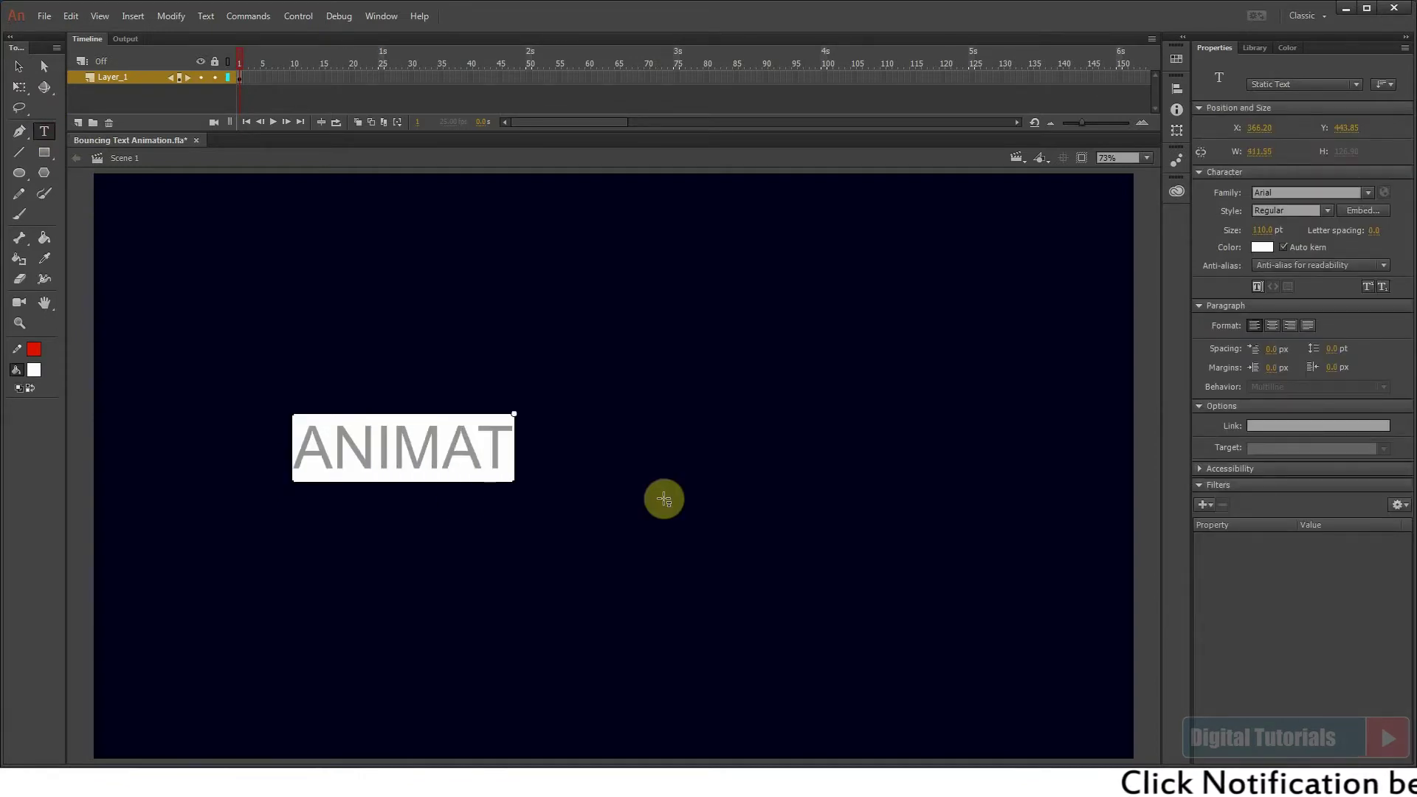
text(ION)
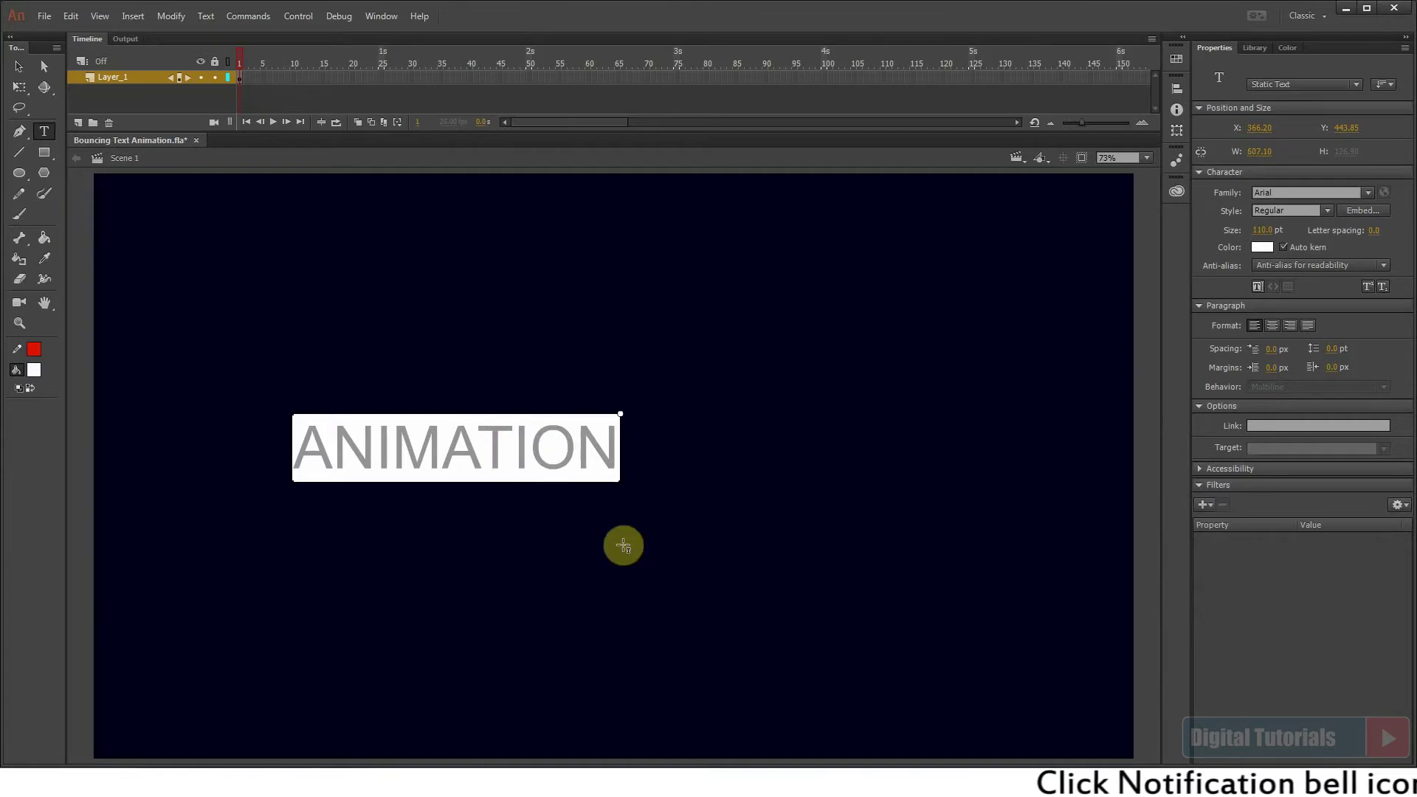
click(590, 580)
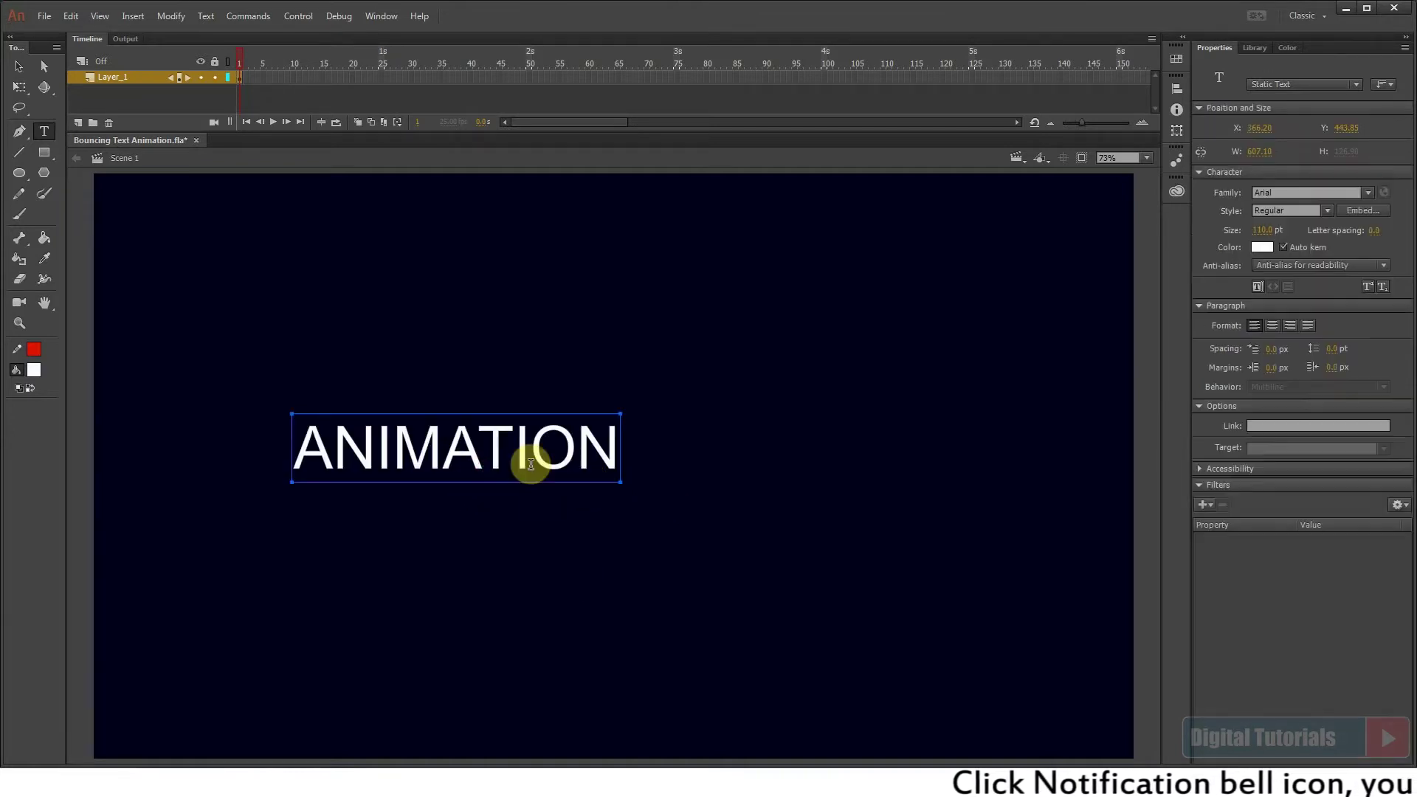
drag(522, 459, 640, 476)
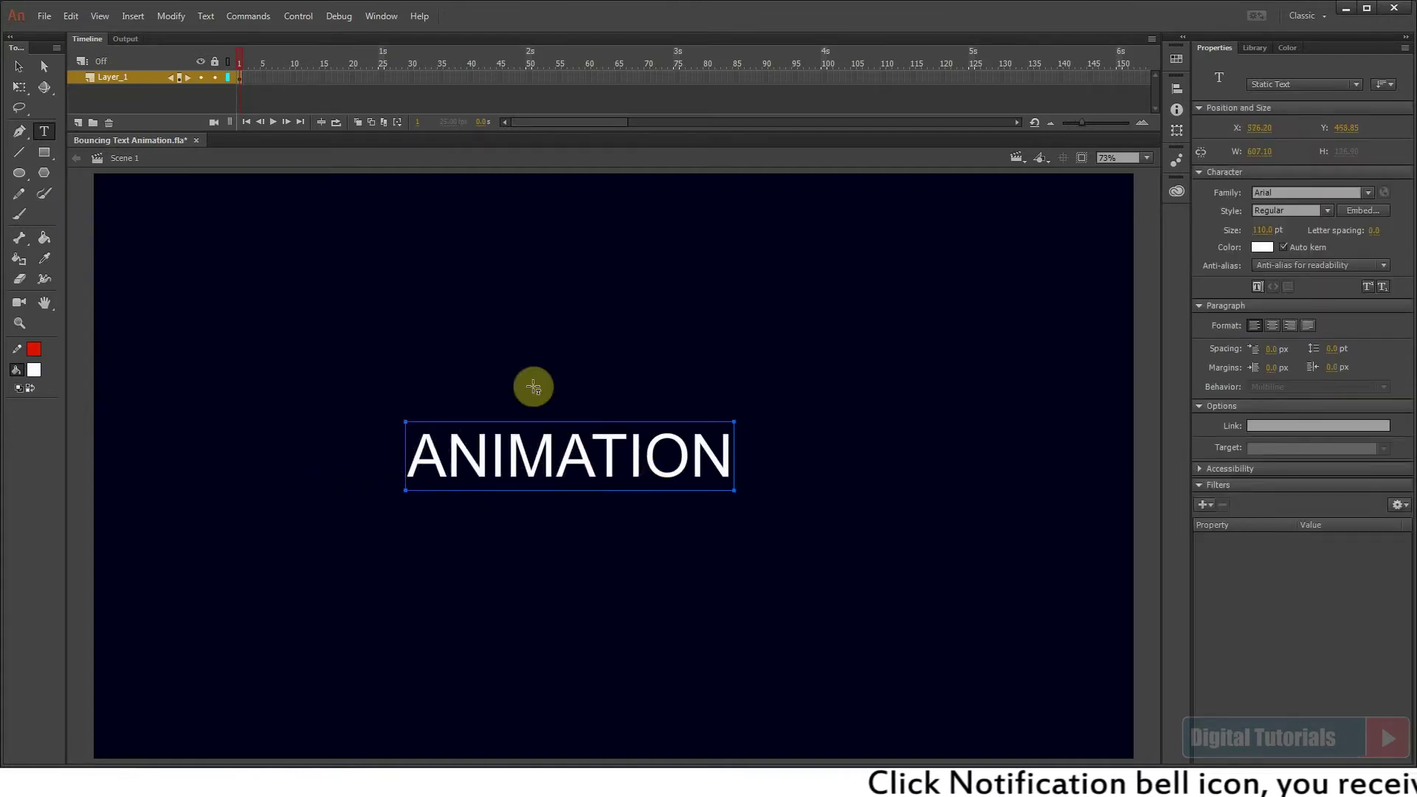
click(20, 87)
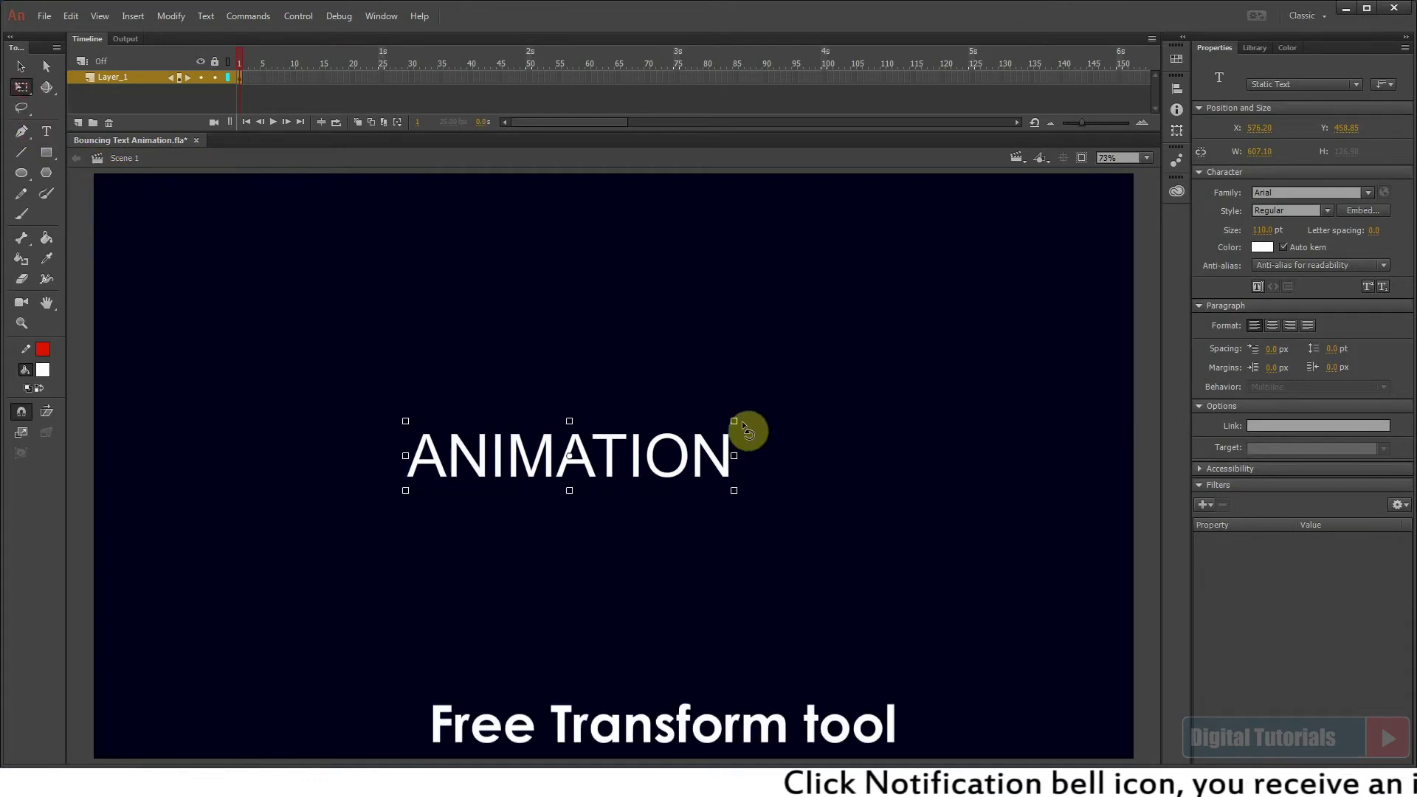
Scale the ANIMATION text to about 1087 px wide and shift it right.
drag(765, 405, 859, 358)
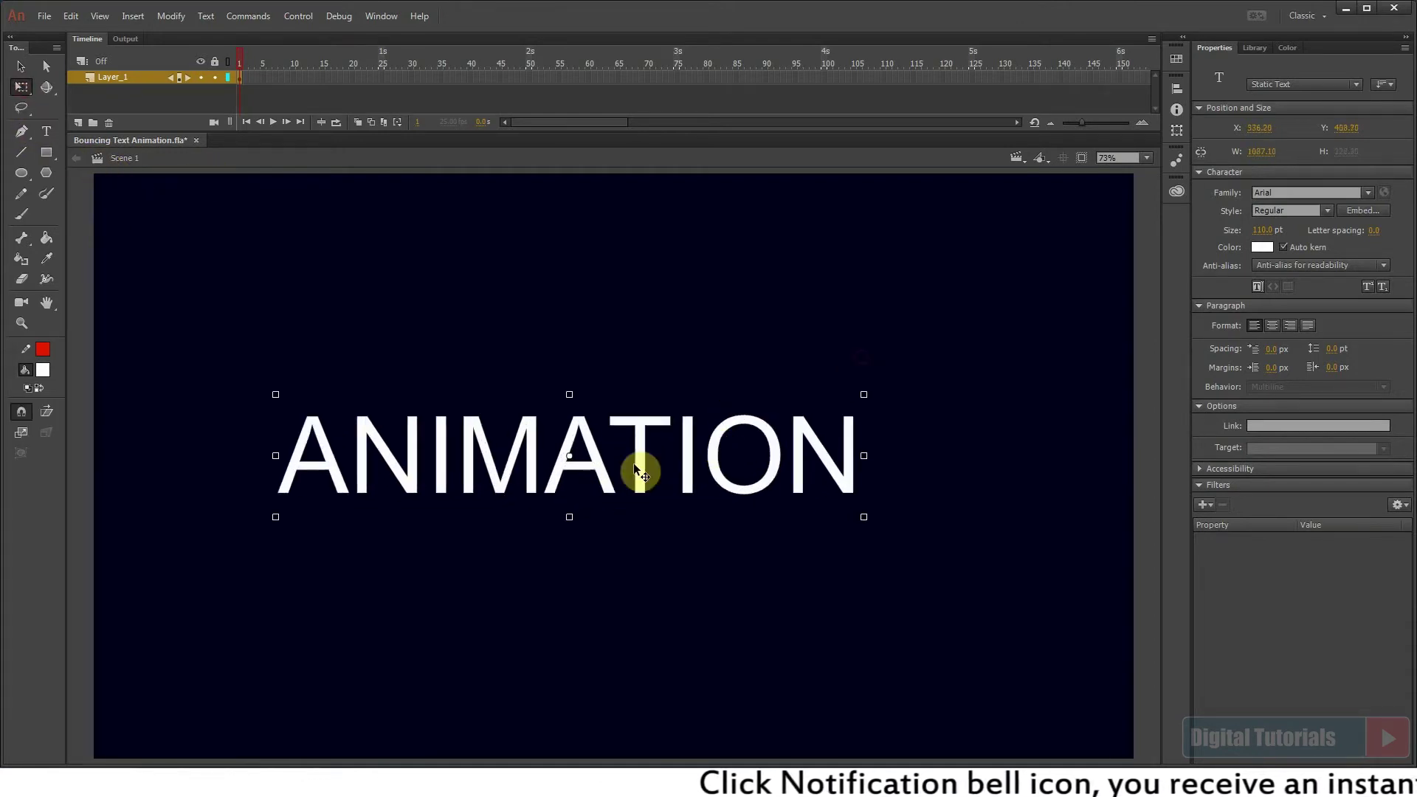
drag(681, 459, 668, 517)
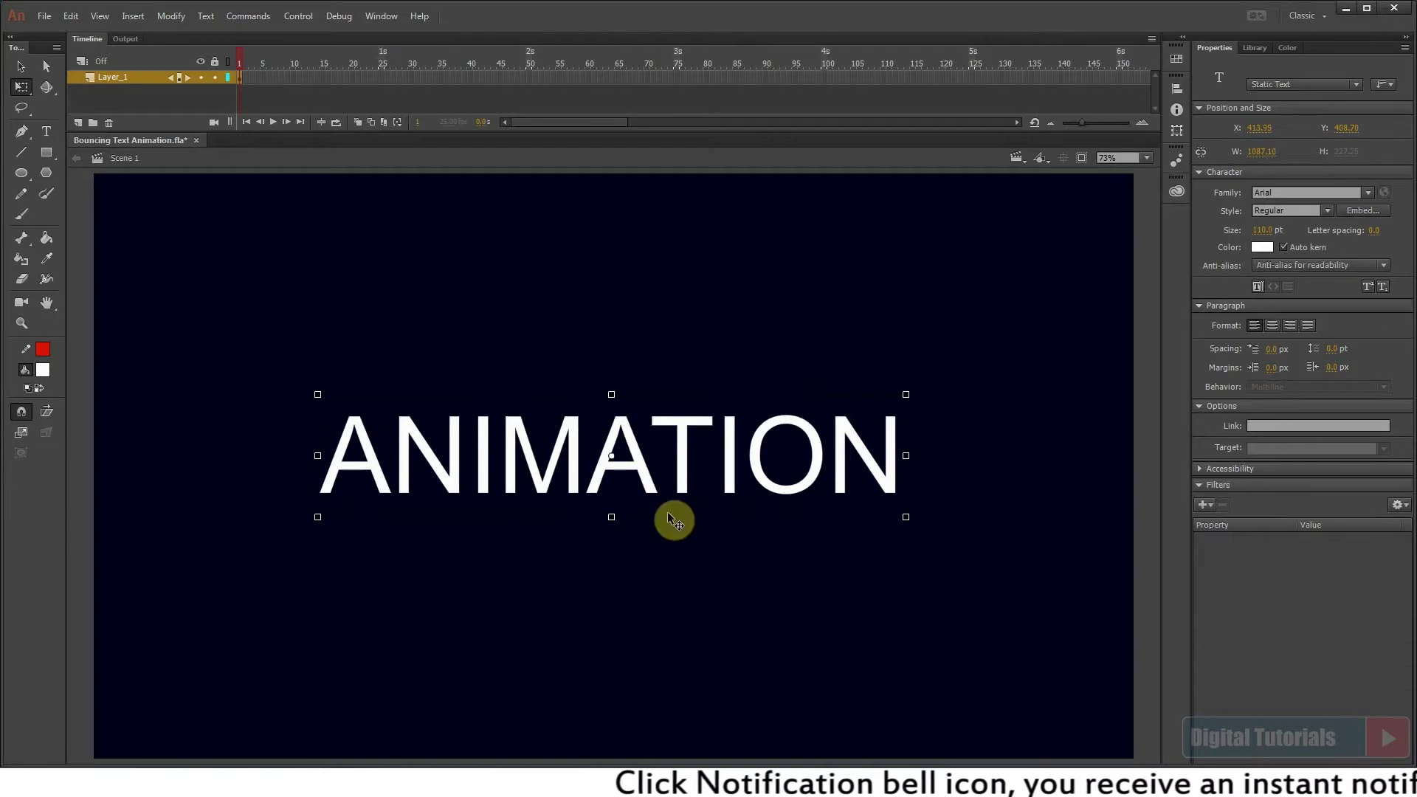
click(666, 578)
click(698, 426)
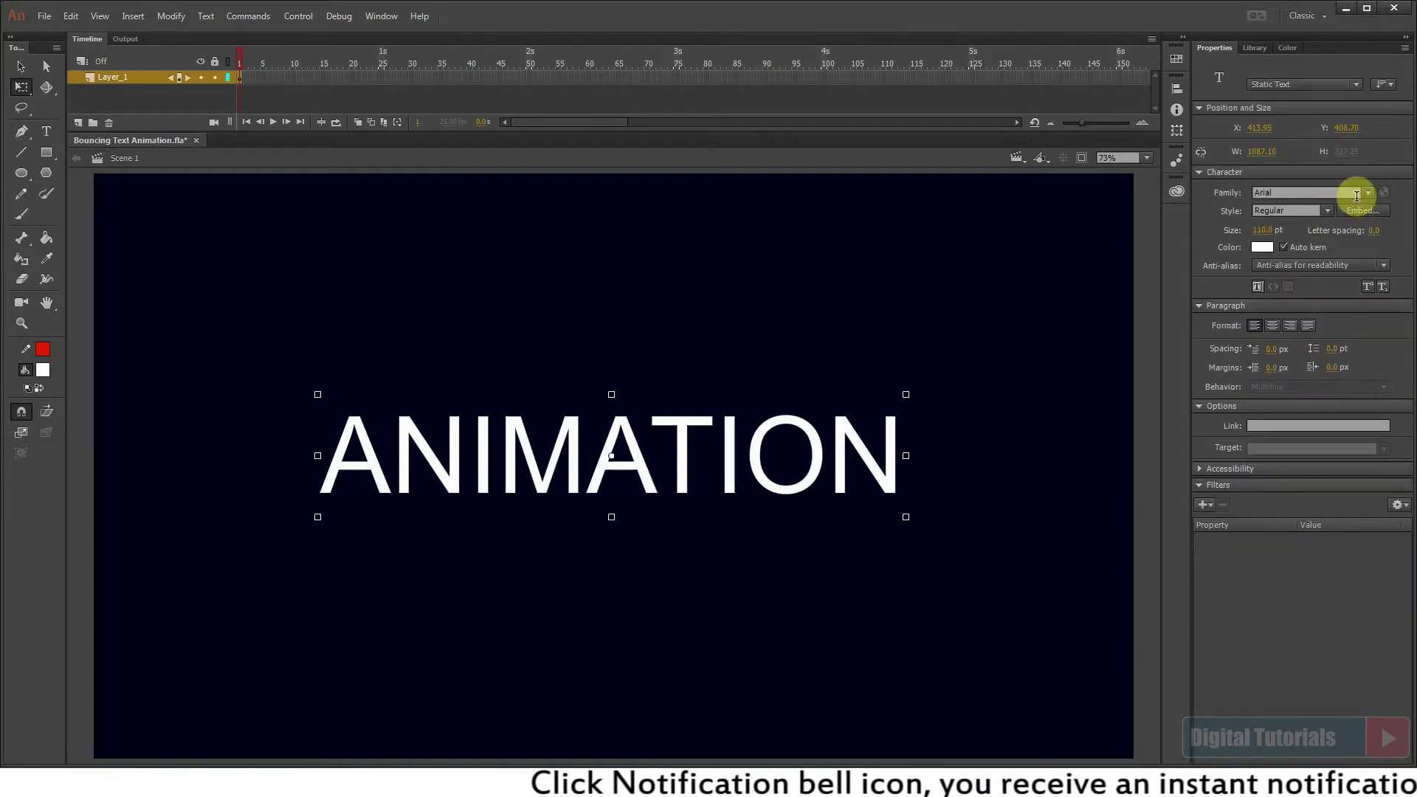
click(1369, 194)
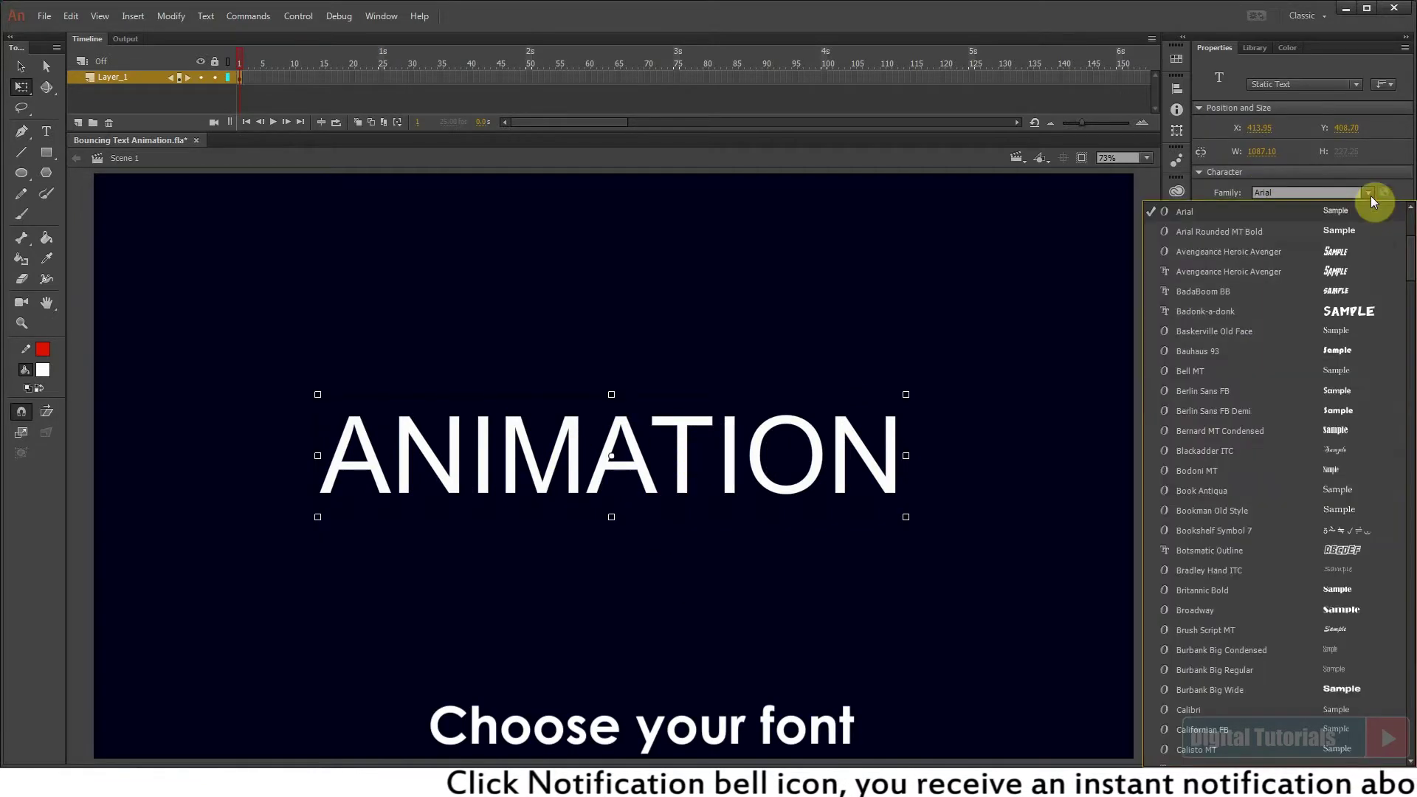
Change ANIMATION to the Naughty Squirrel Demo font and nudge it slightly left.
scroll(1293, 272, down, 1)
scroll(1315, 353, down, 1)
scroll(1299, 398, down, 3)
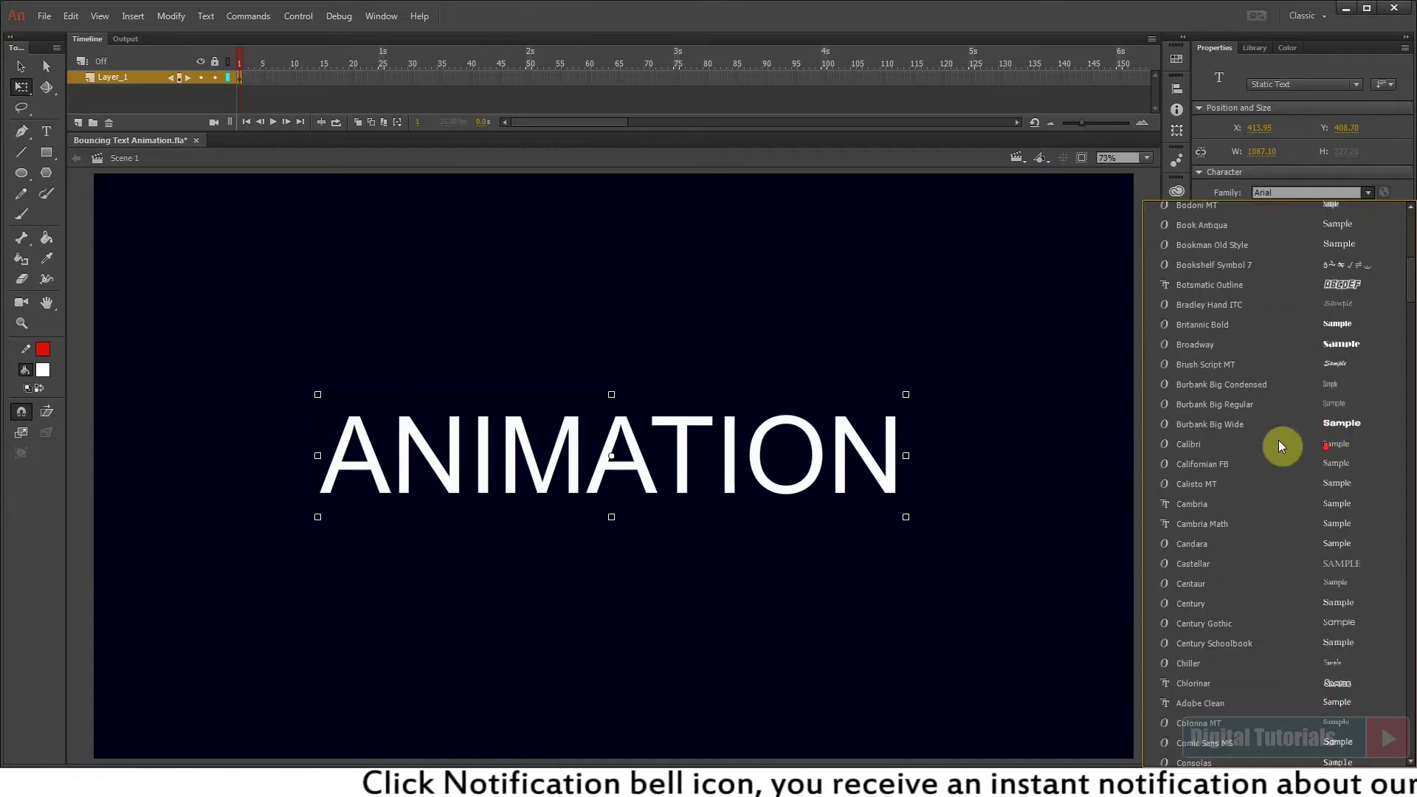
scroll(1278, 440, down, 3)
scroll(1229, 506, down, 2)
scroll(1230, 505, down, 3)
scroll(1247, 520, down, 2)
scroll(1264, 552, down, 2)
scroll(1266, 551, down, 2)
scroll(1269, 550, down, 2)
scroll(1272, 551, down, 2)
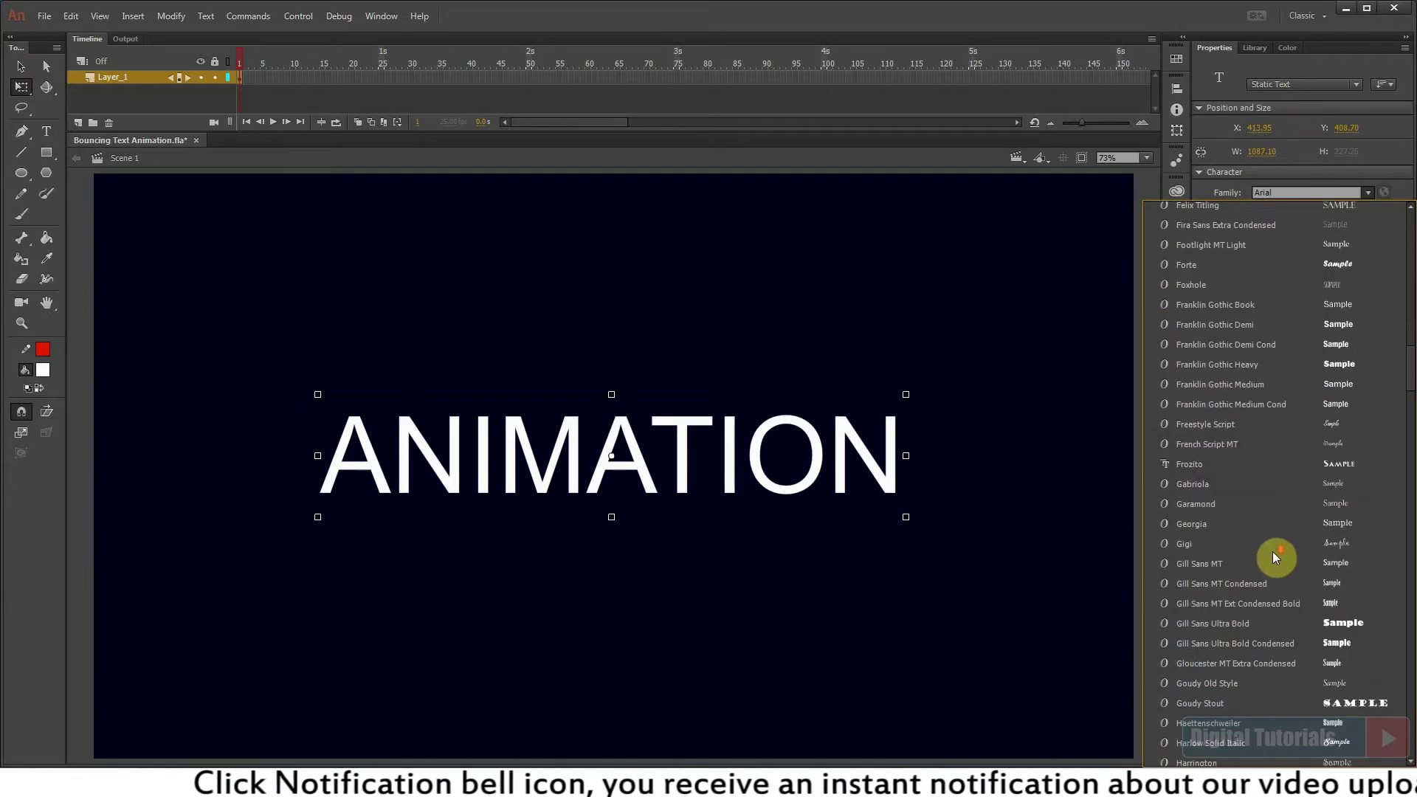
scroll(1290, 616, down, 3)
scroll(1292, 613, down, 1)
scroll(1290, 618, down, 2)
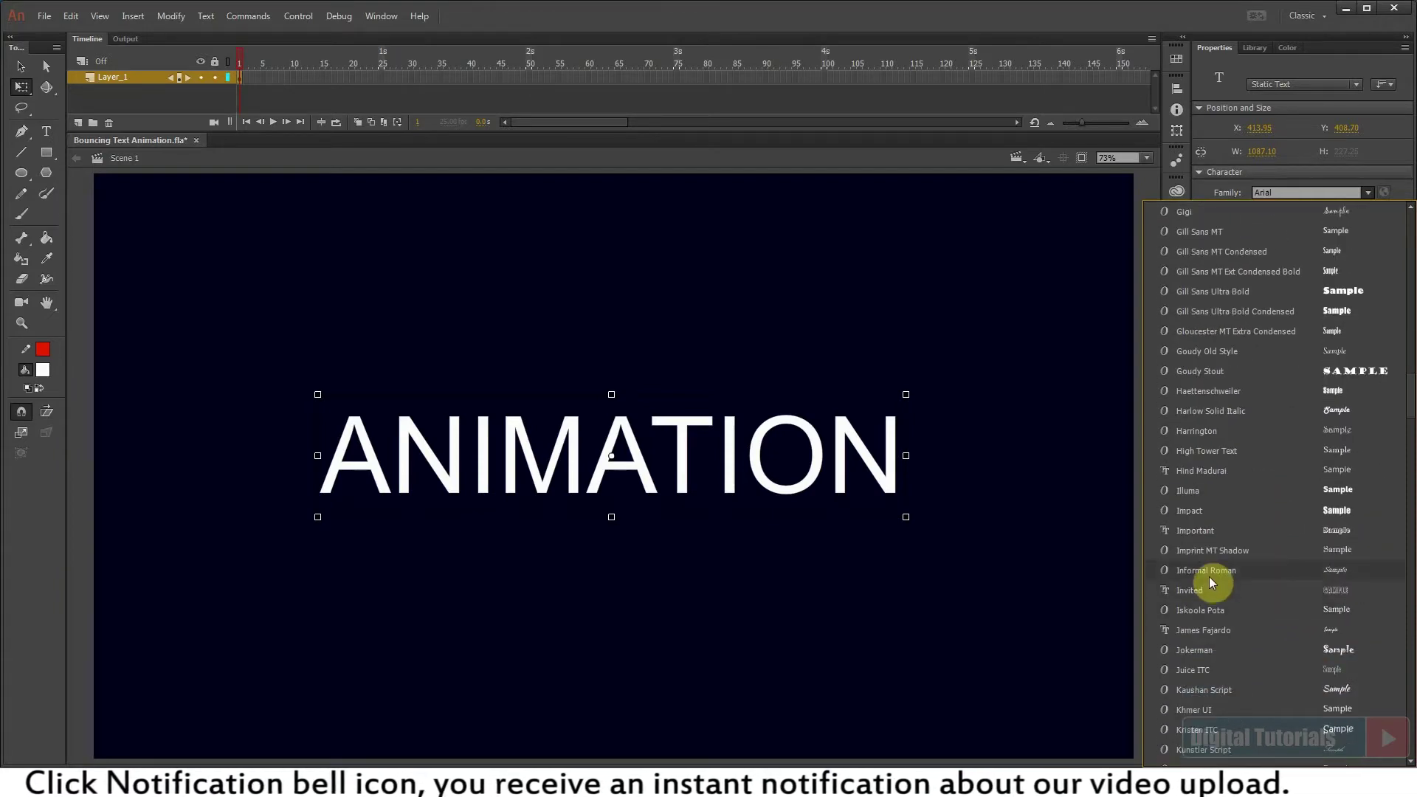
scroll(1208, 577, down, 2)
scroll(1212, 573, down, 5)
scroll(1213, 569, down, 5)
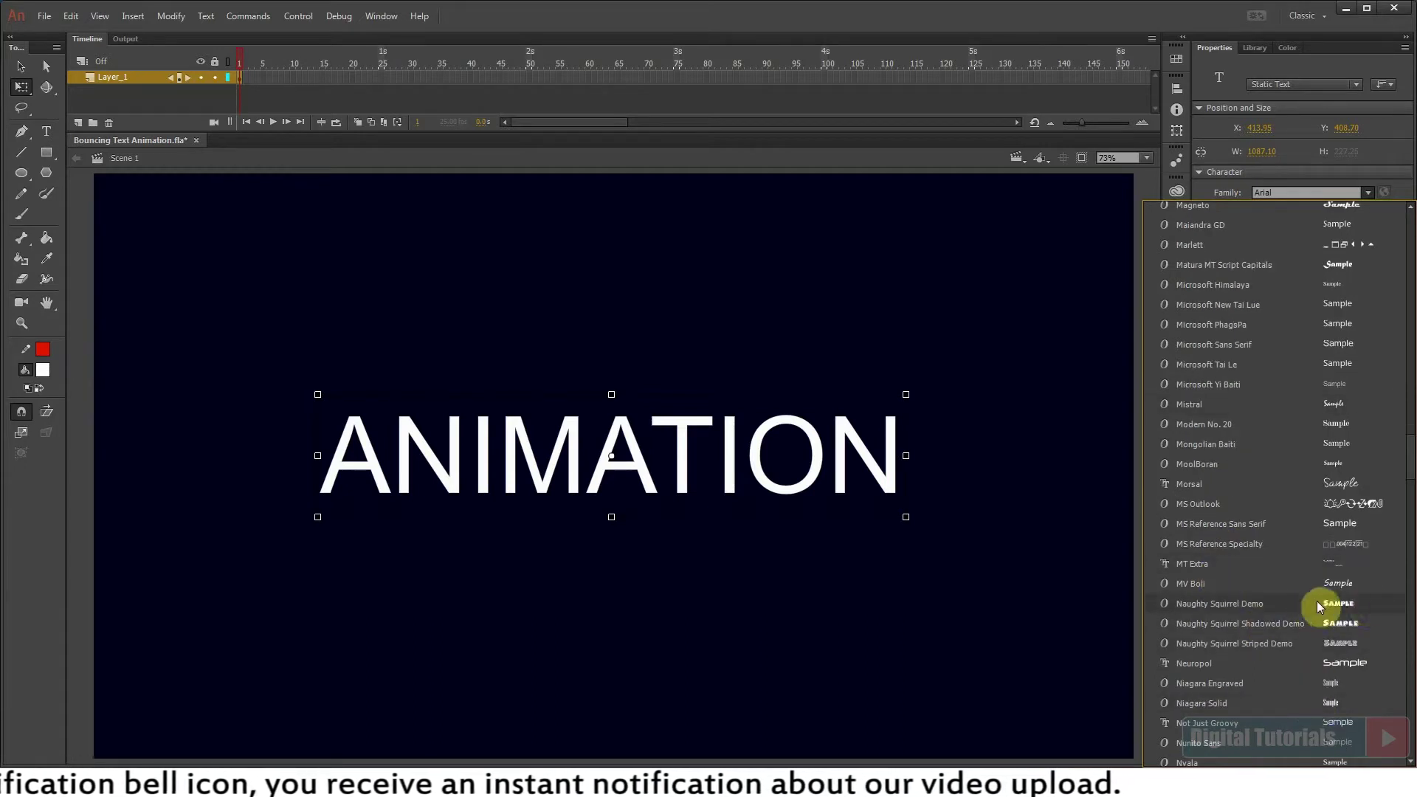
click(1344, 602)
drag(751, 445, 738, 444)
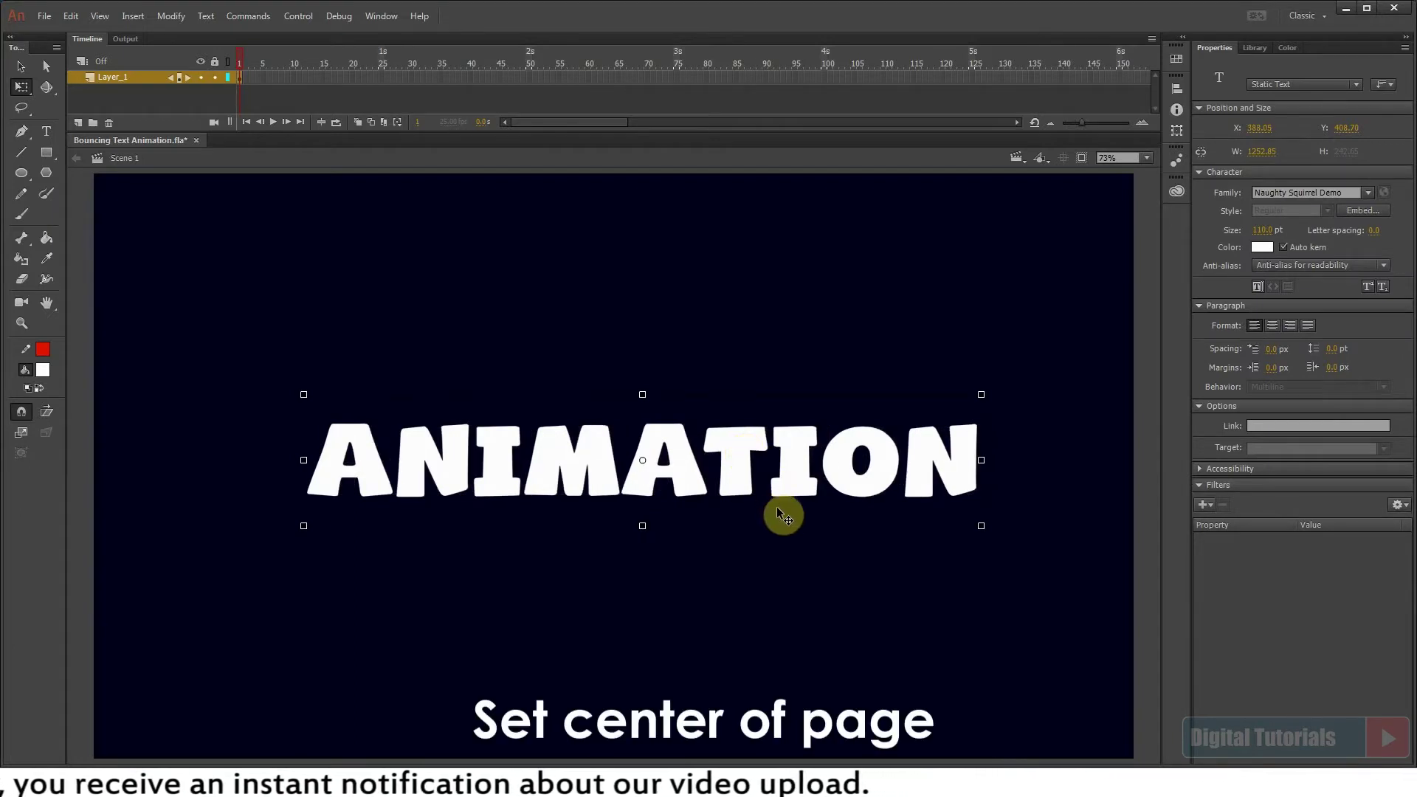
Align ANIMATION to the stage's horizontal centre, giving X 333.60.
click(1176, 101)
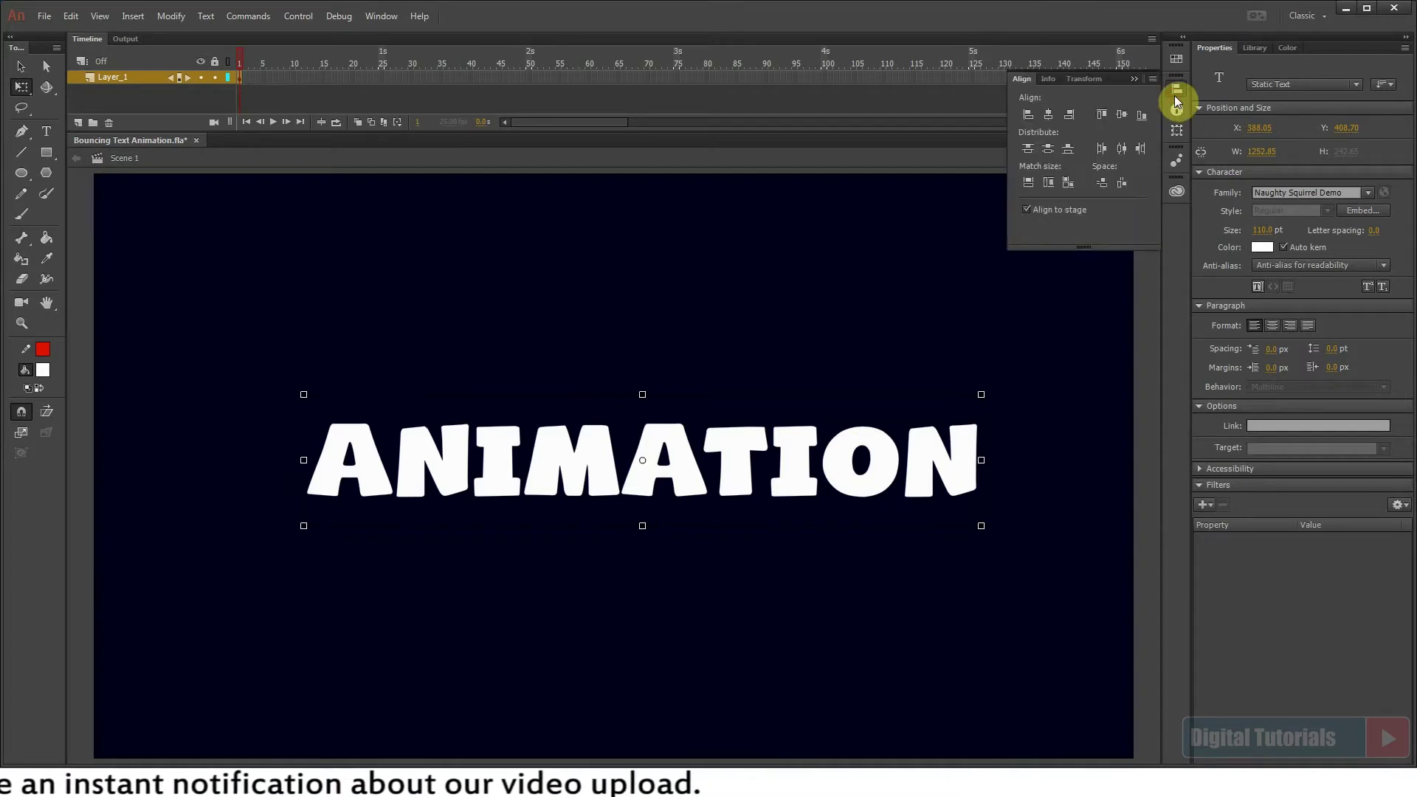
click(1046, 116)
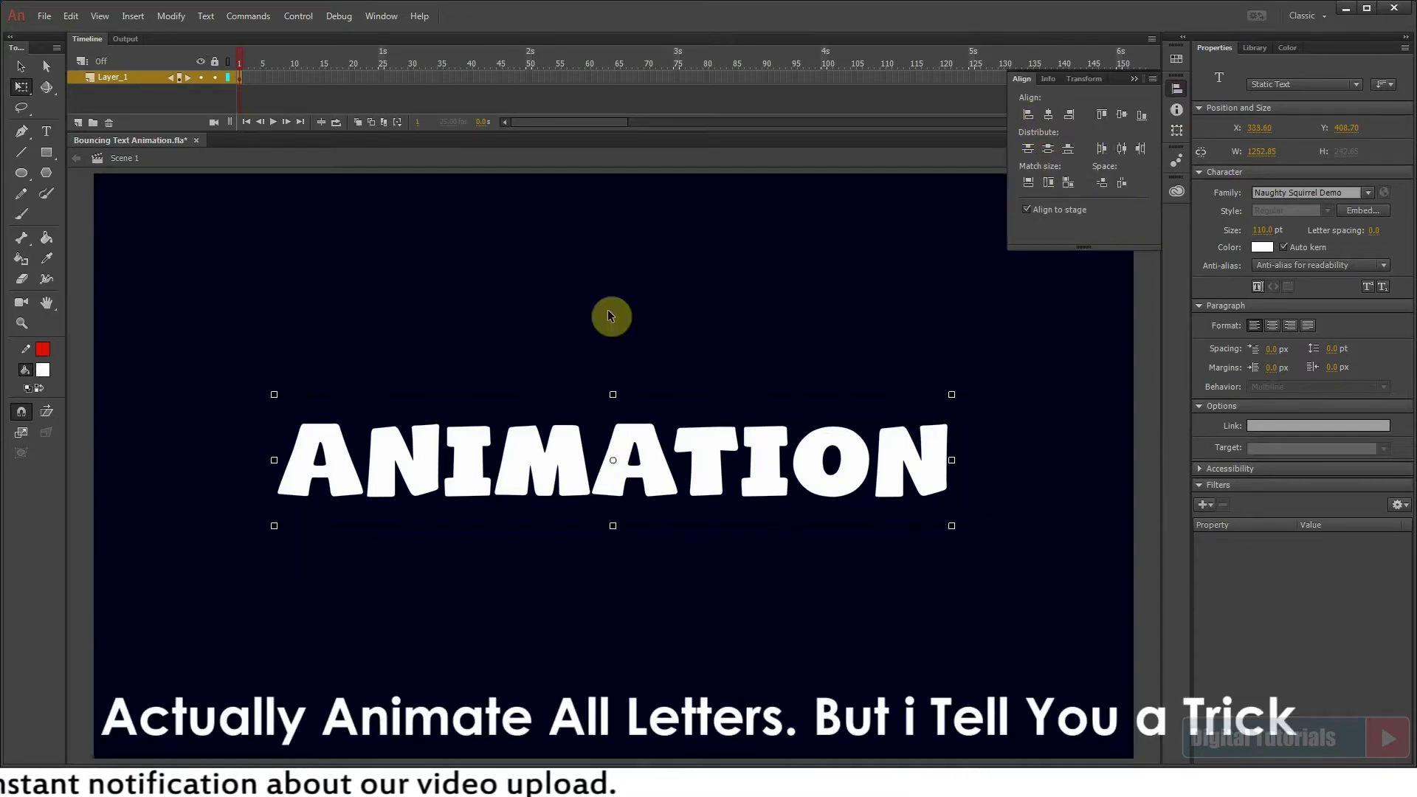
click(635, 332)
click(640, 445)
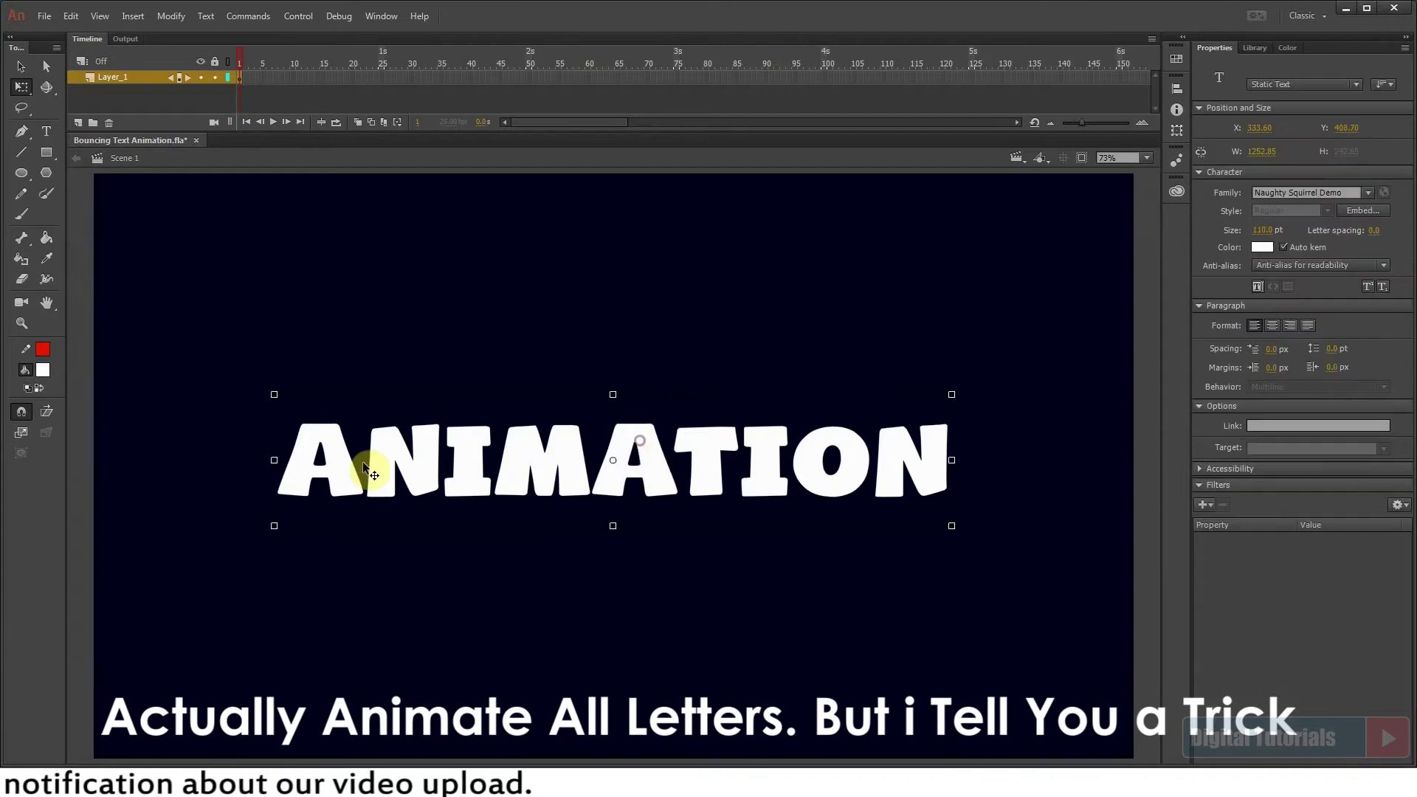
click(649, 509)
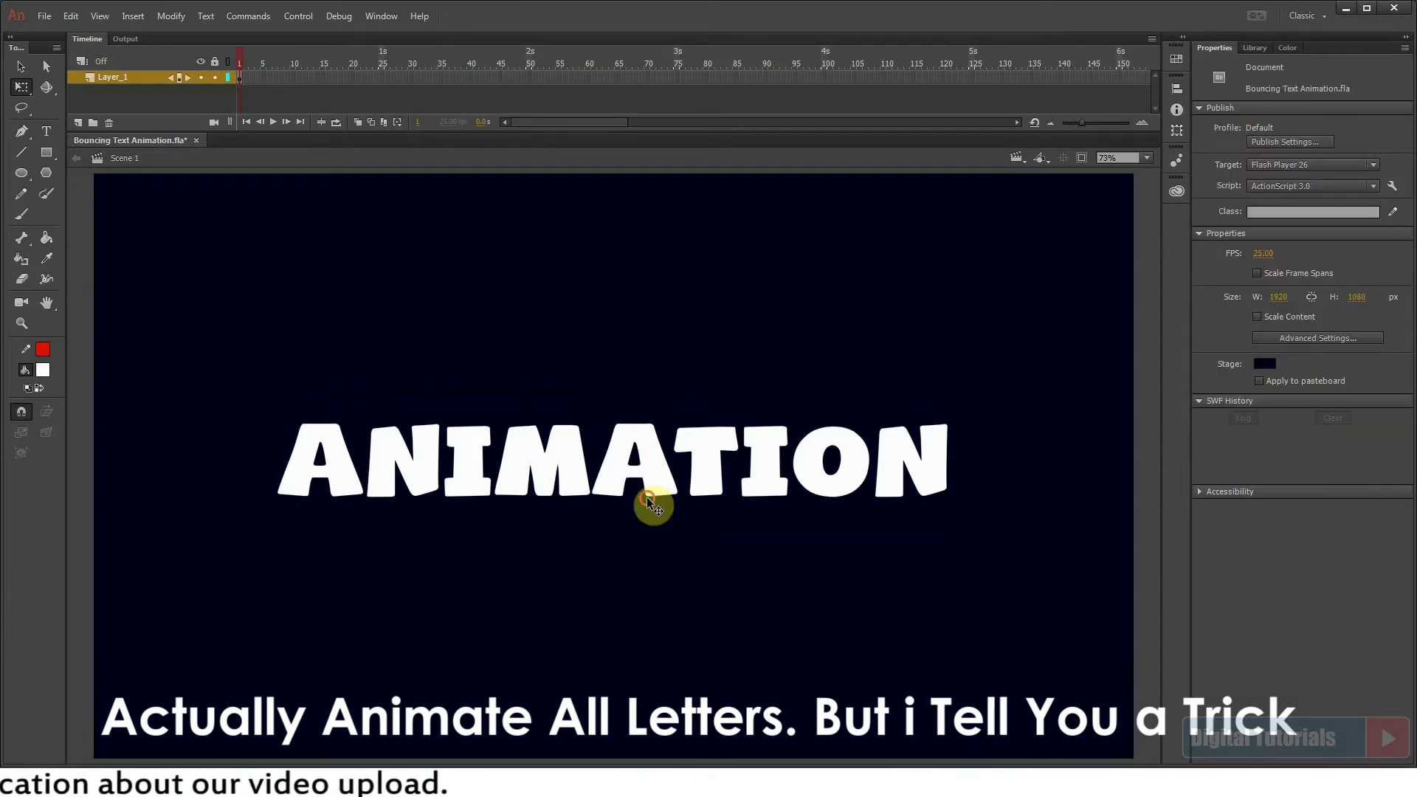
click(655, 610)
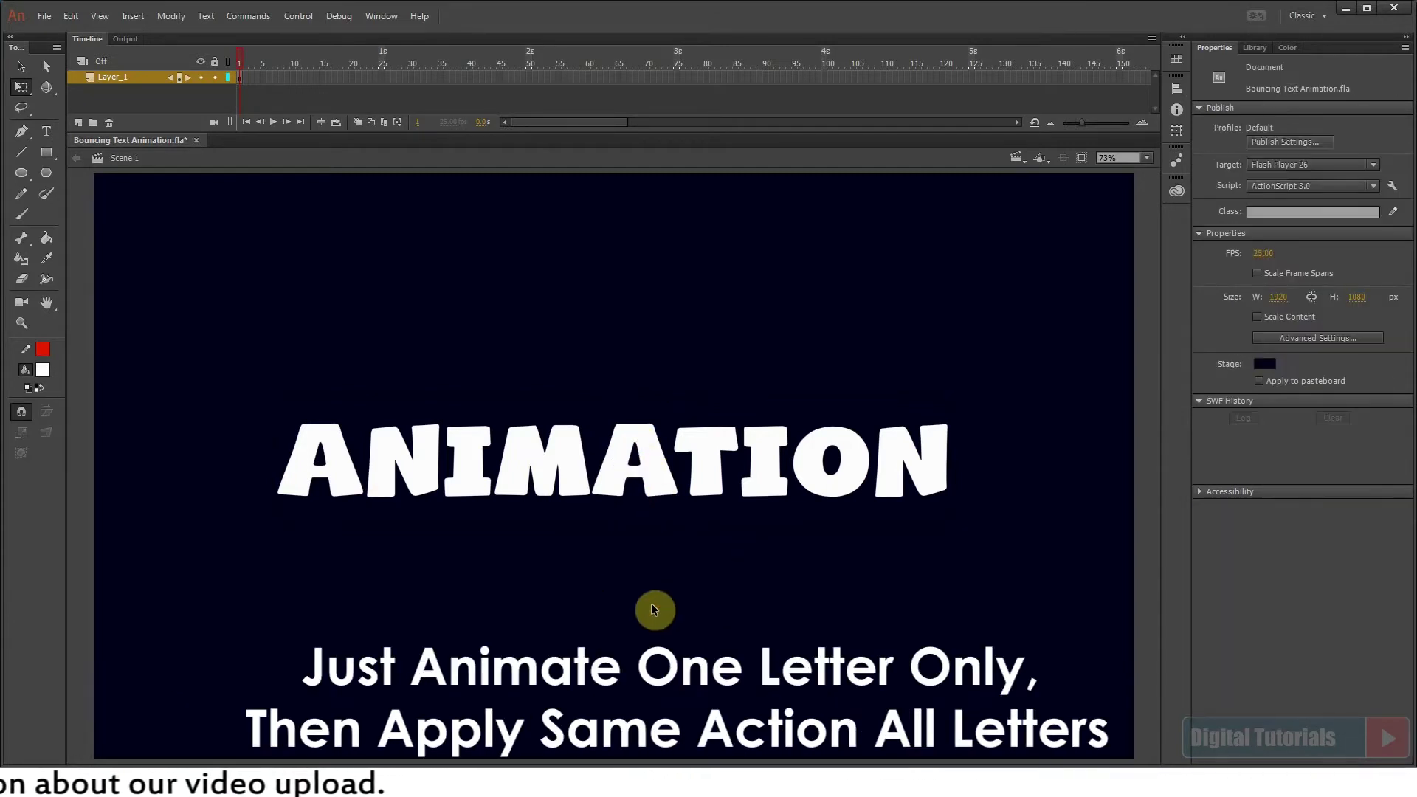
click(659, 478)
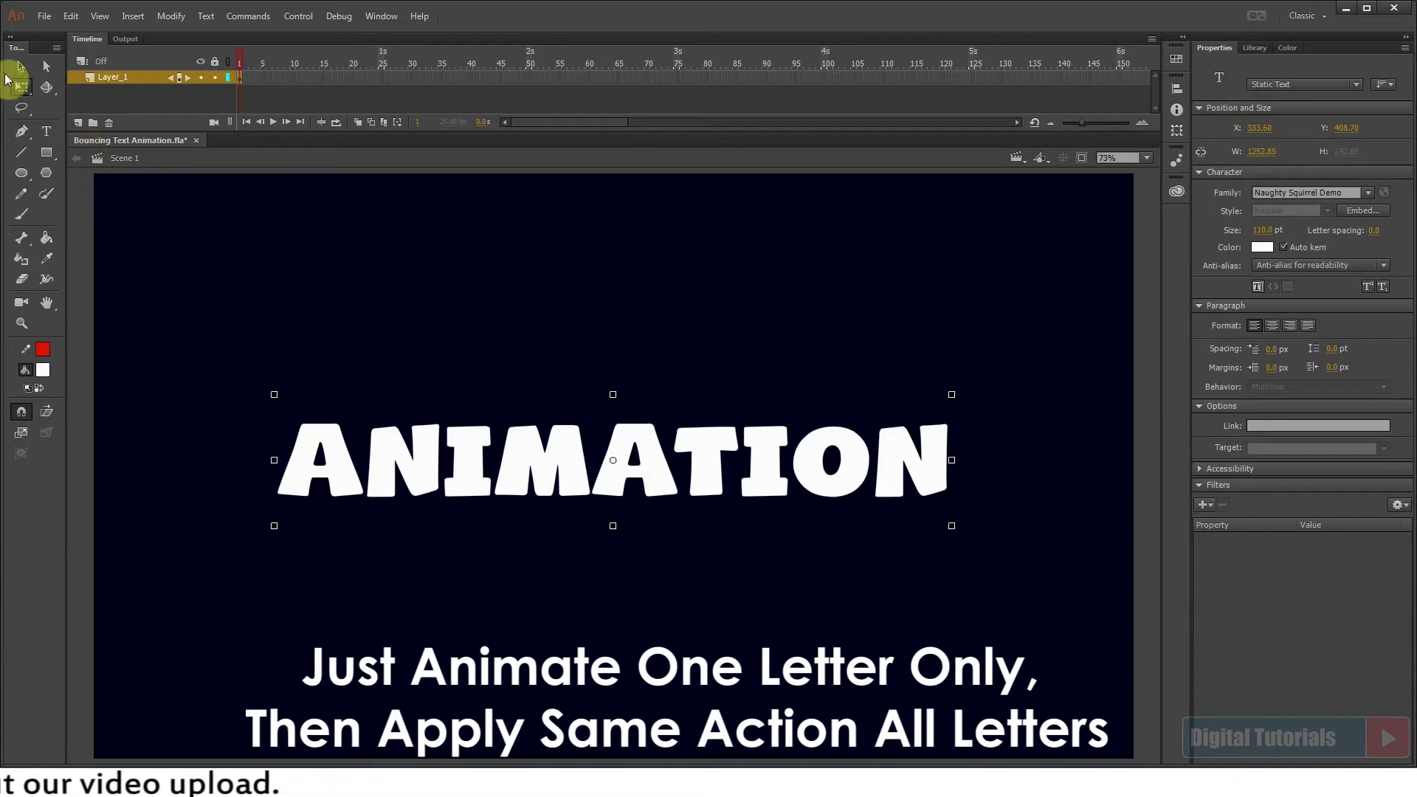
click(20, 66)
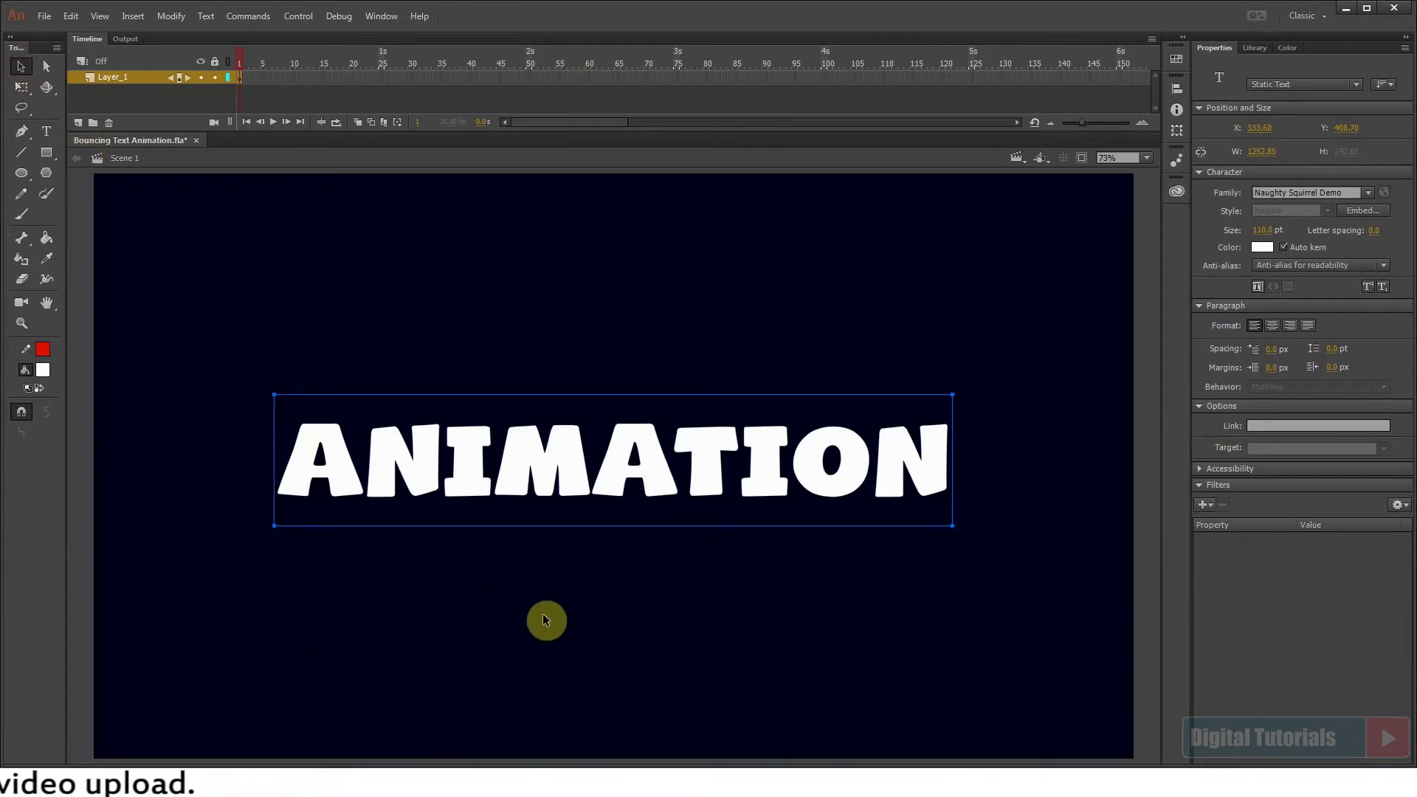
Break ANIMATION apart into nine letters and marquee-select all of them.
key(ctrl+b)
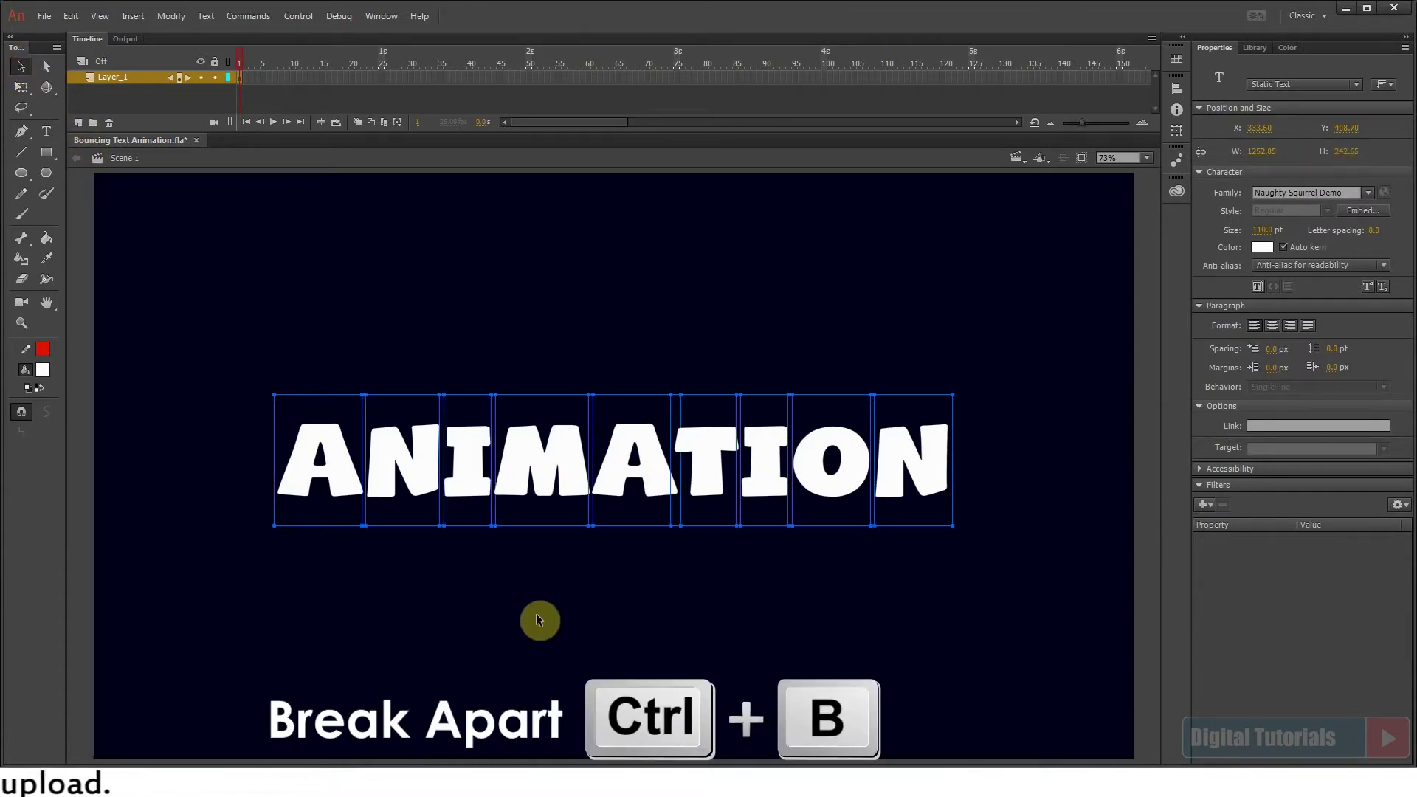
click(382, 661)
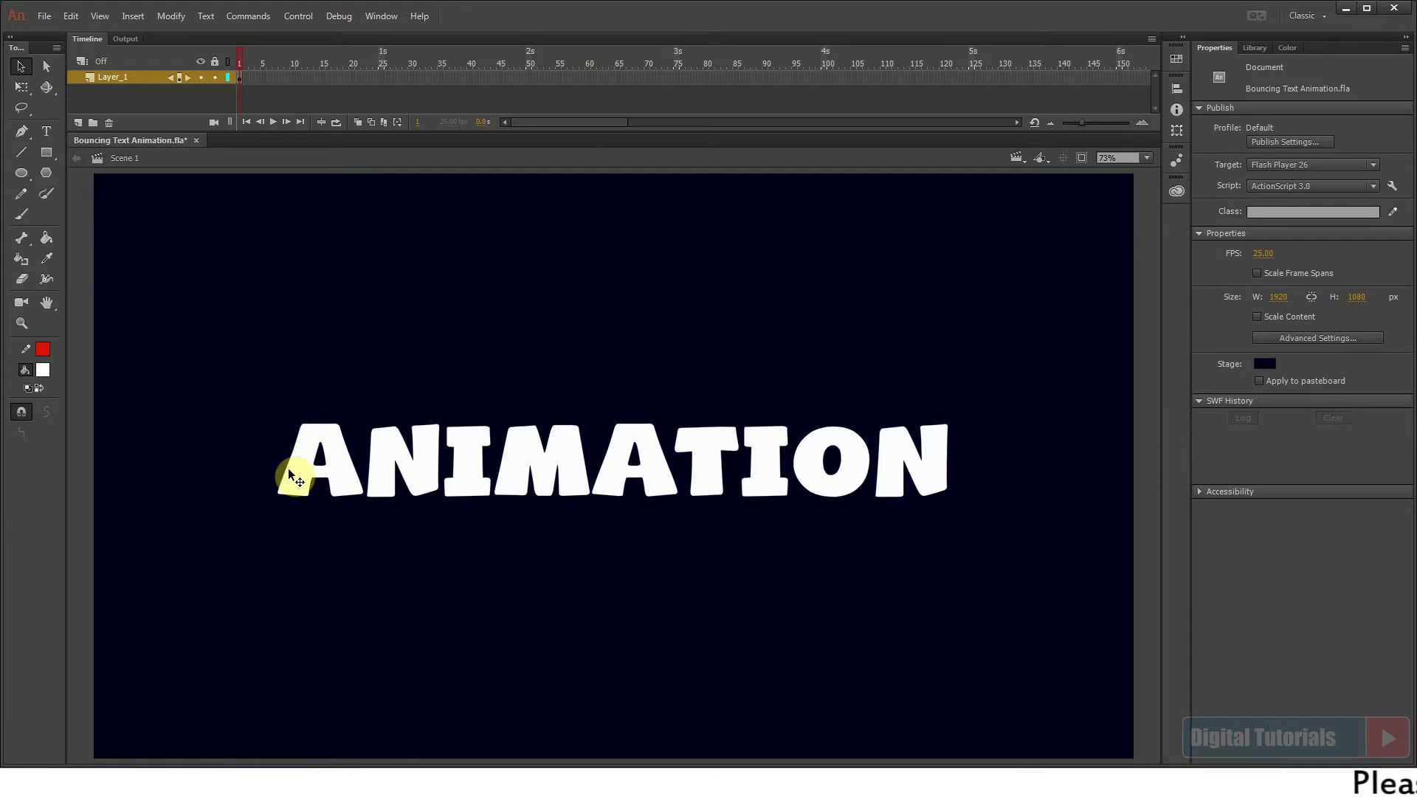
drag(214, 371, 1011, 588)
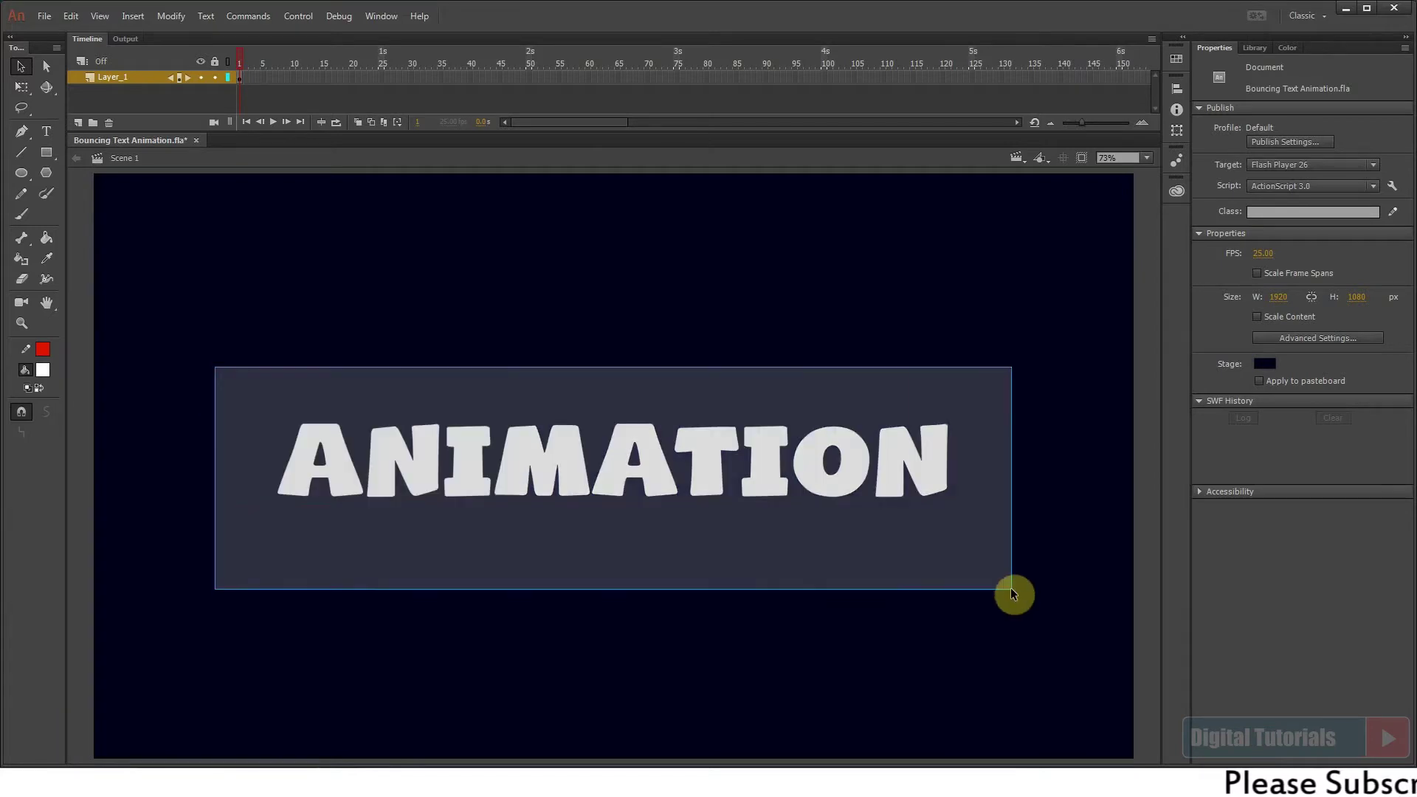
Colour all nine letters mid grey #666666 and copy the first letter A.
click(42, 370)
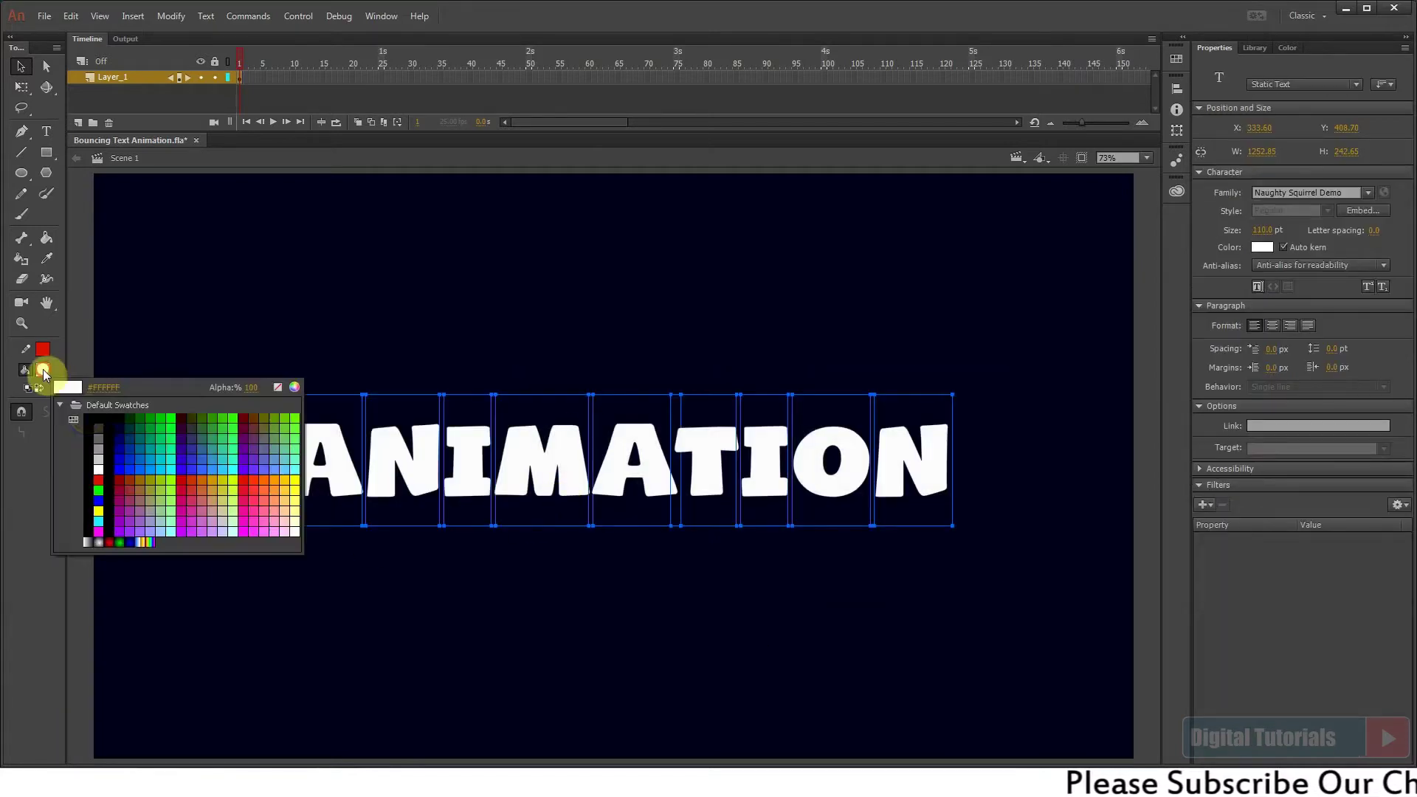
click(98, 438)
click(406, 609)
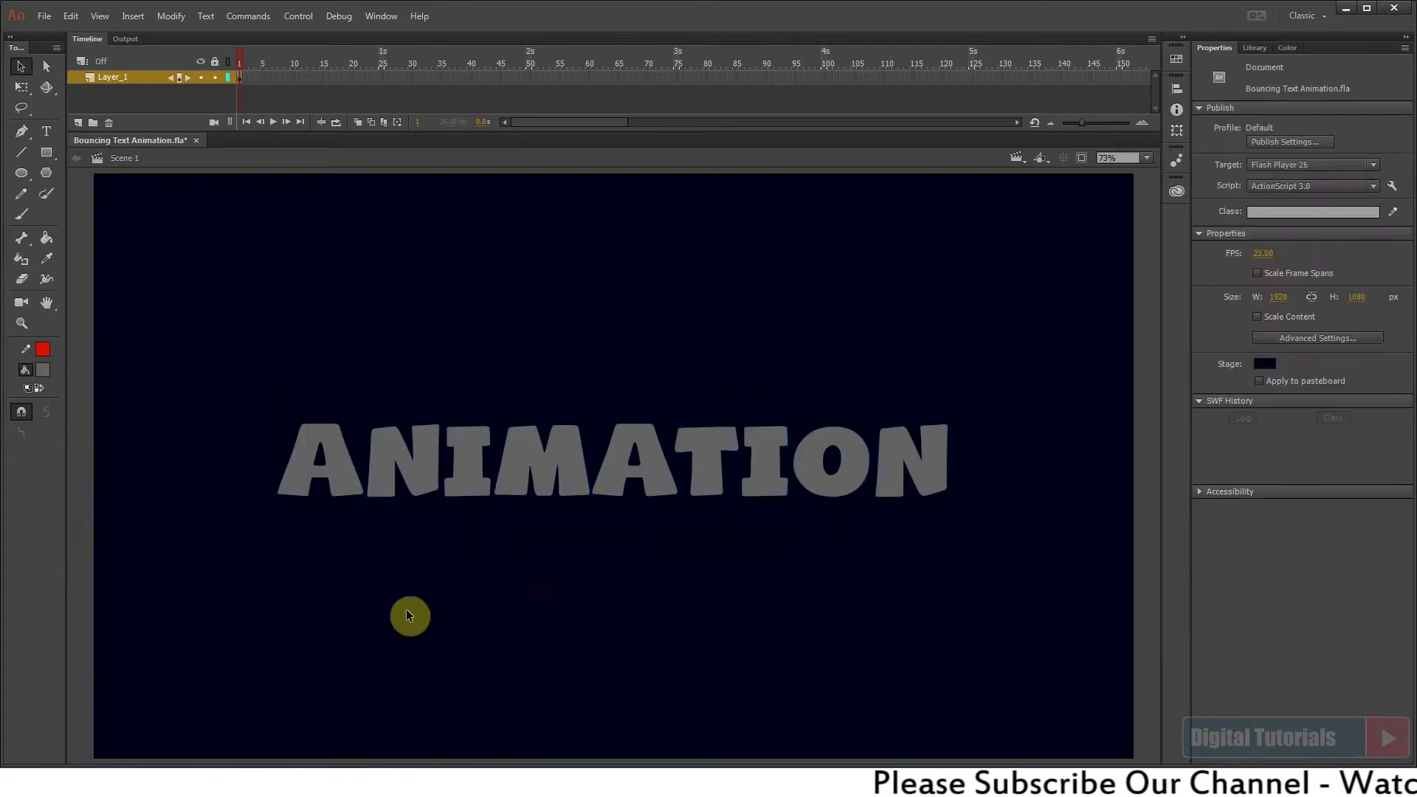
click(347, 472)
key(ctrl+c)
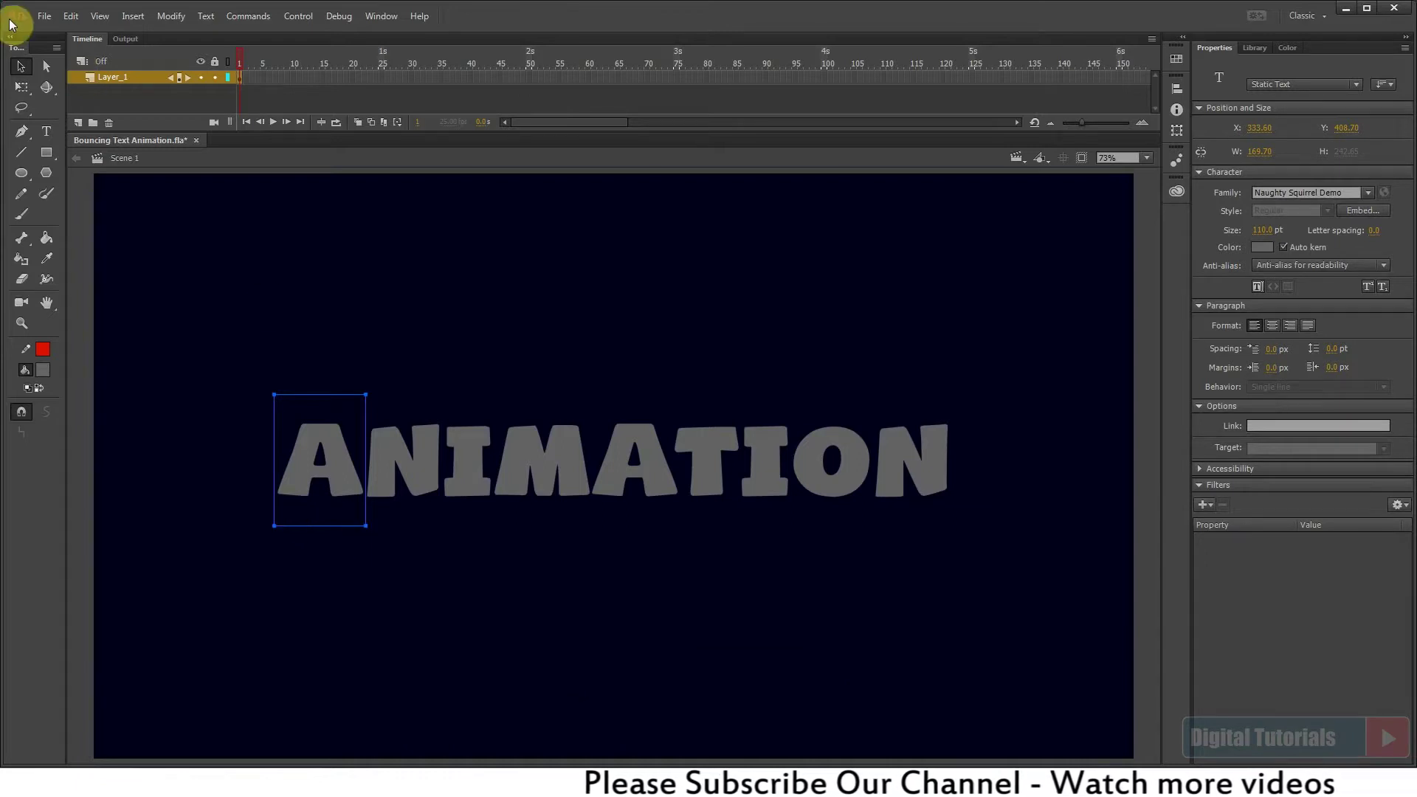
Create a new 1920×1080 ActionScript 3.0 document at 25 fps with a dark navy background.
click(33, 17)
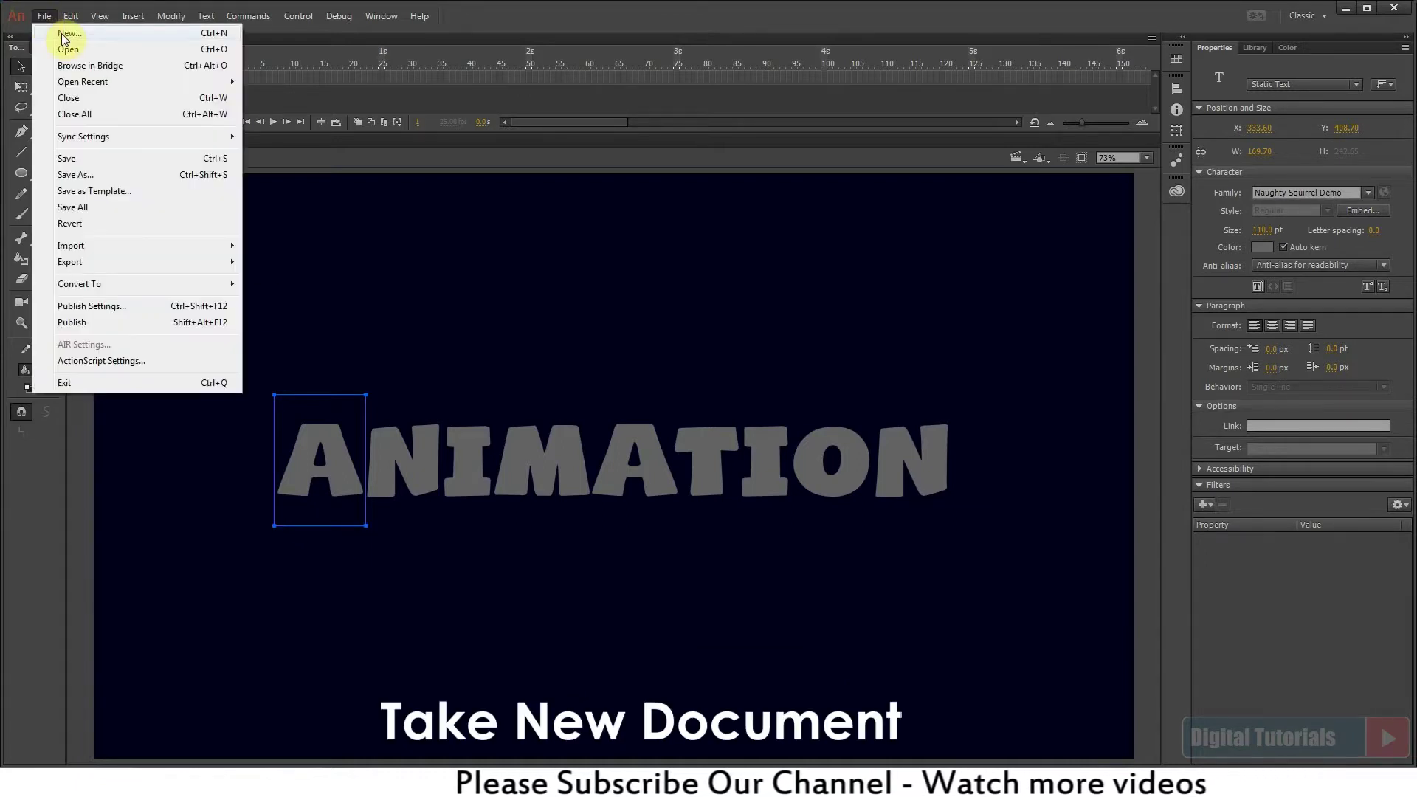
click(62, 33)
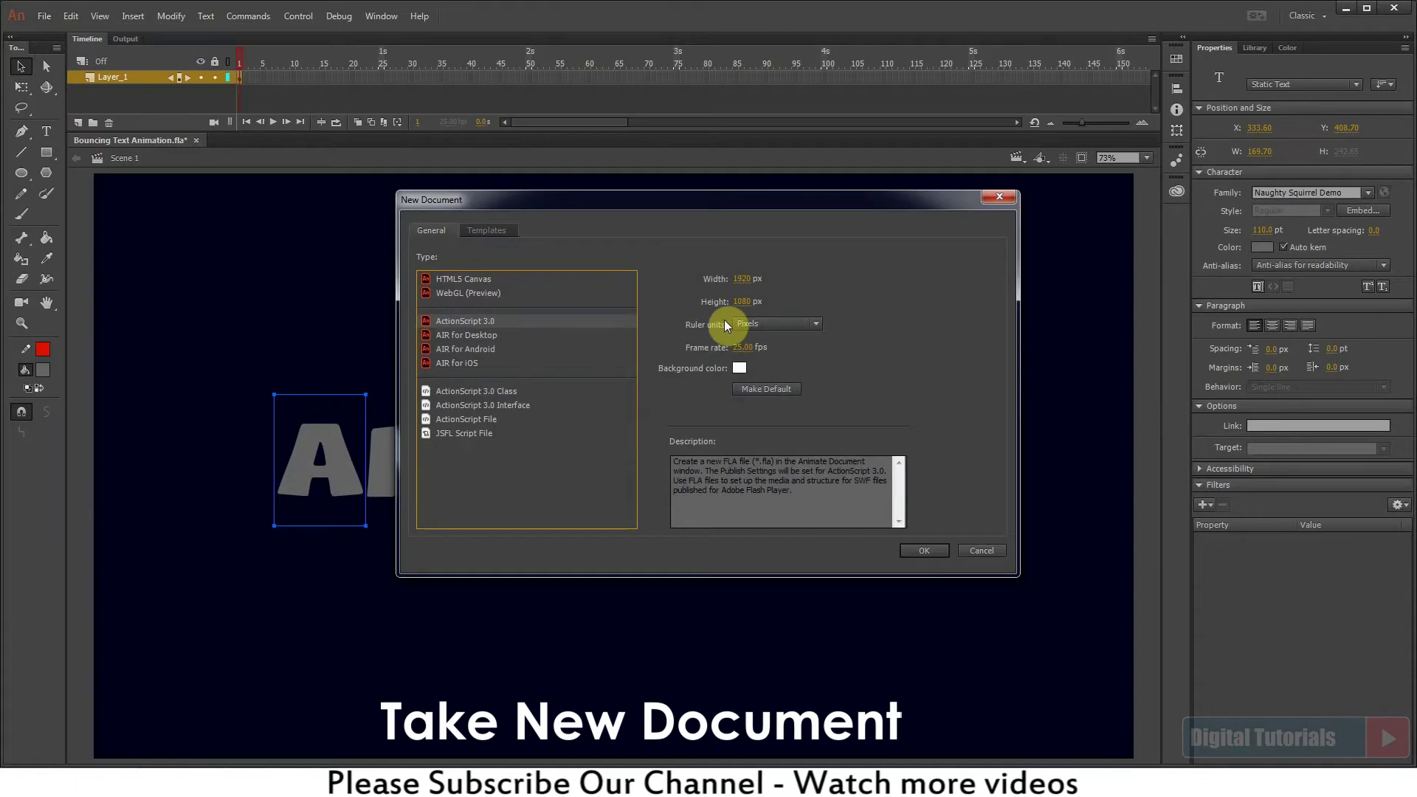
click(739, 367)
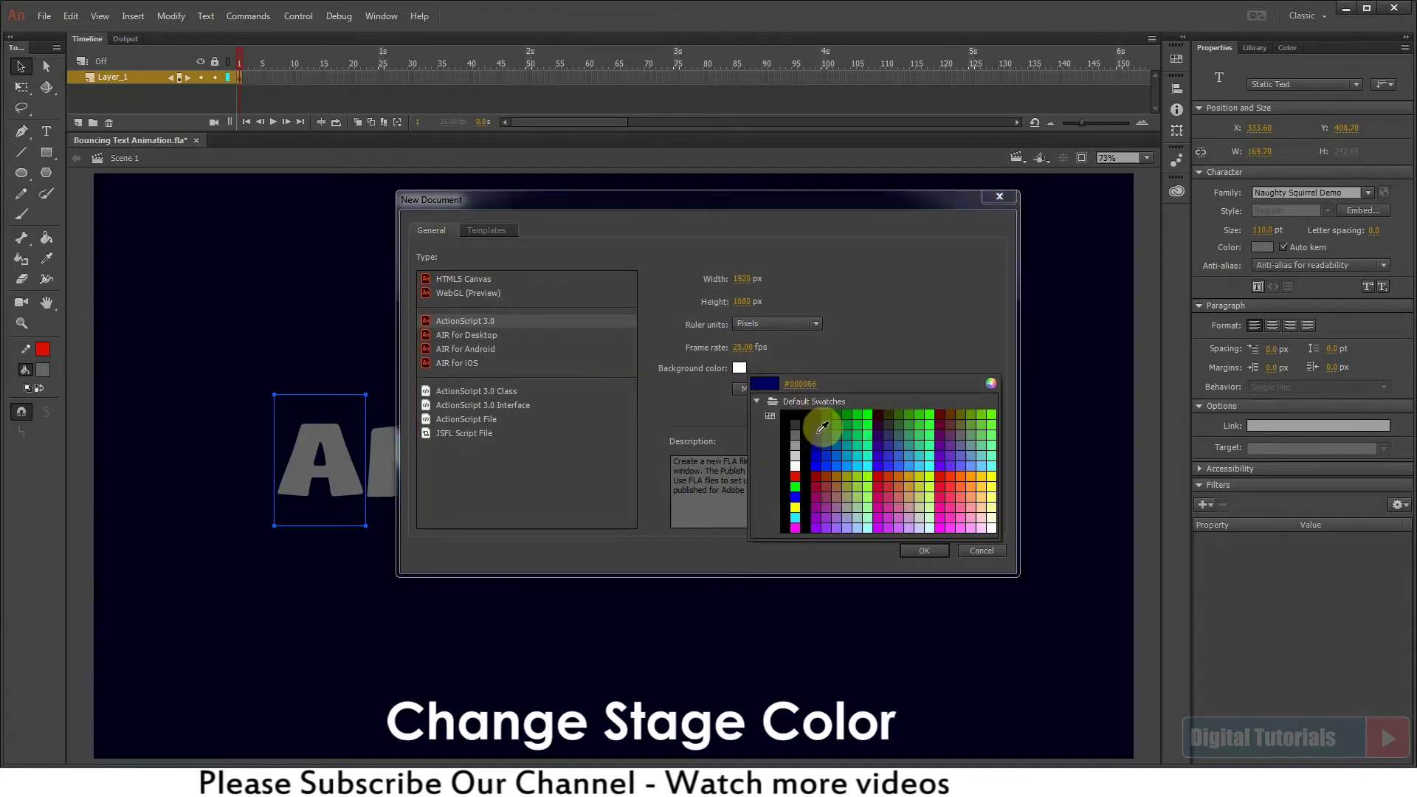
click(821, 430)
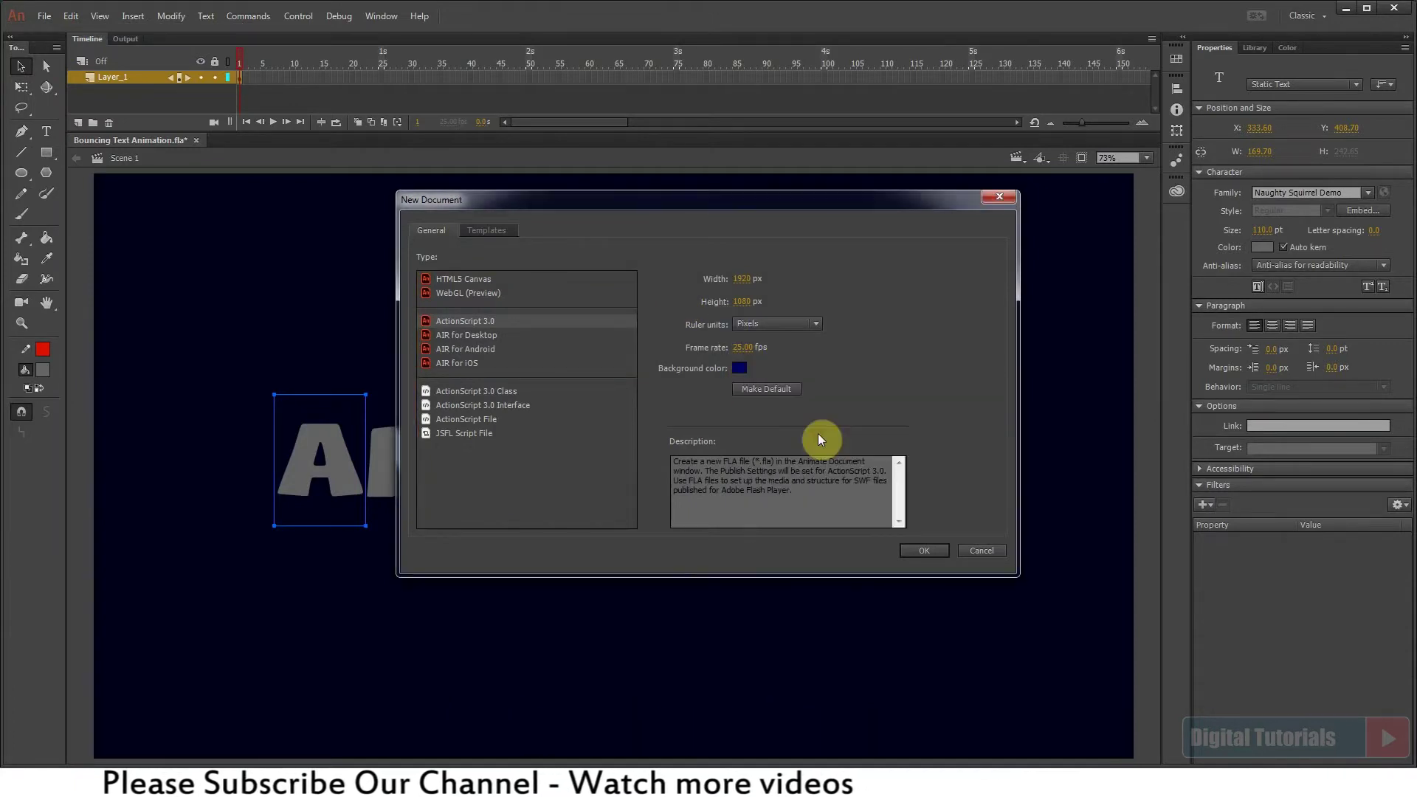
click(922, 547)
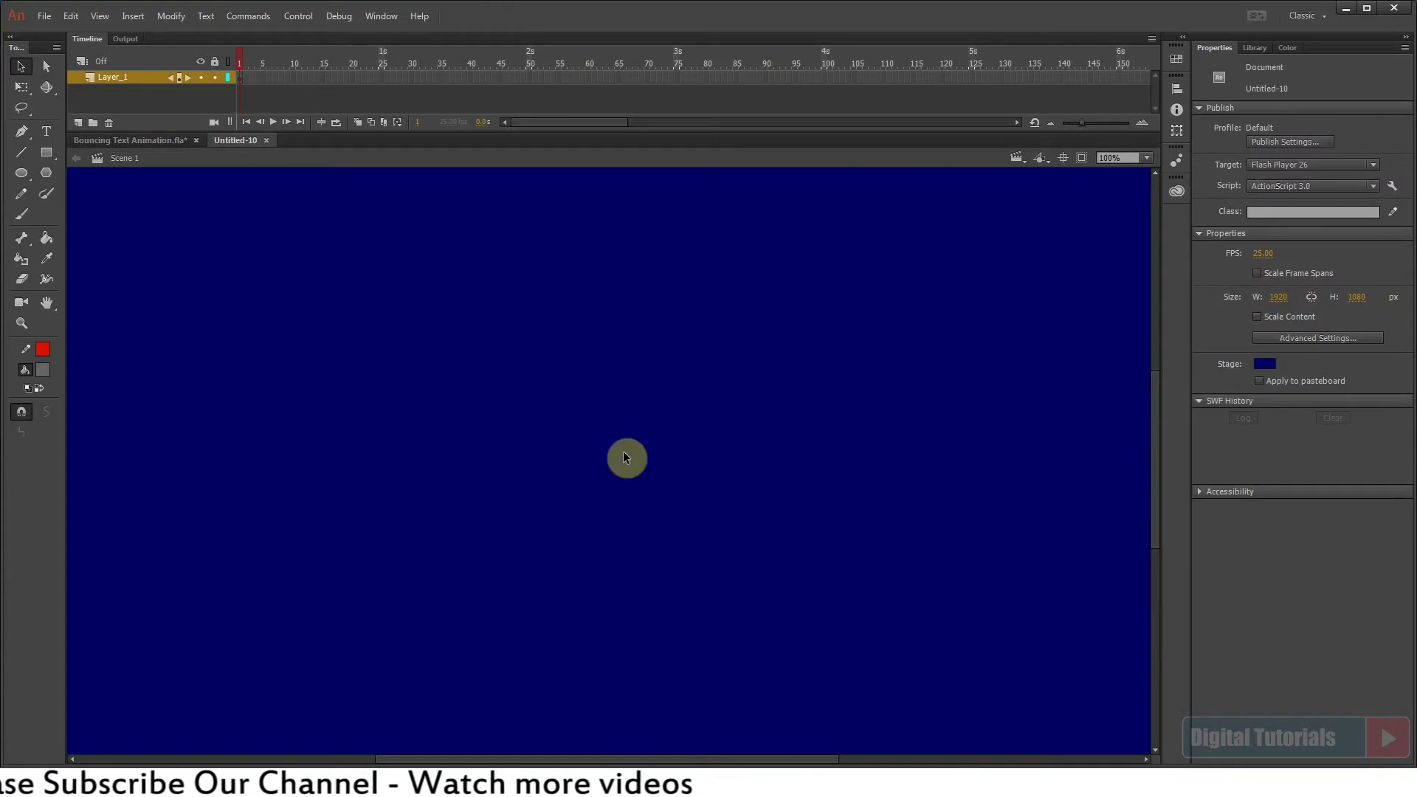
Fit the new stage in the window and darken its colour to #000021.
click(1146, 158)
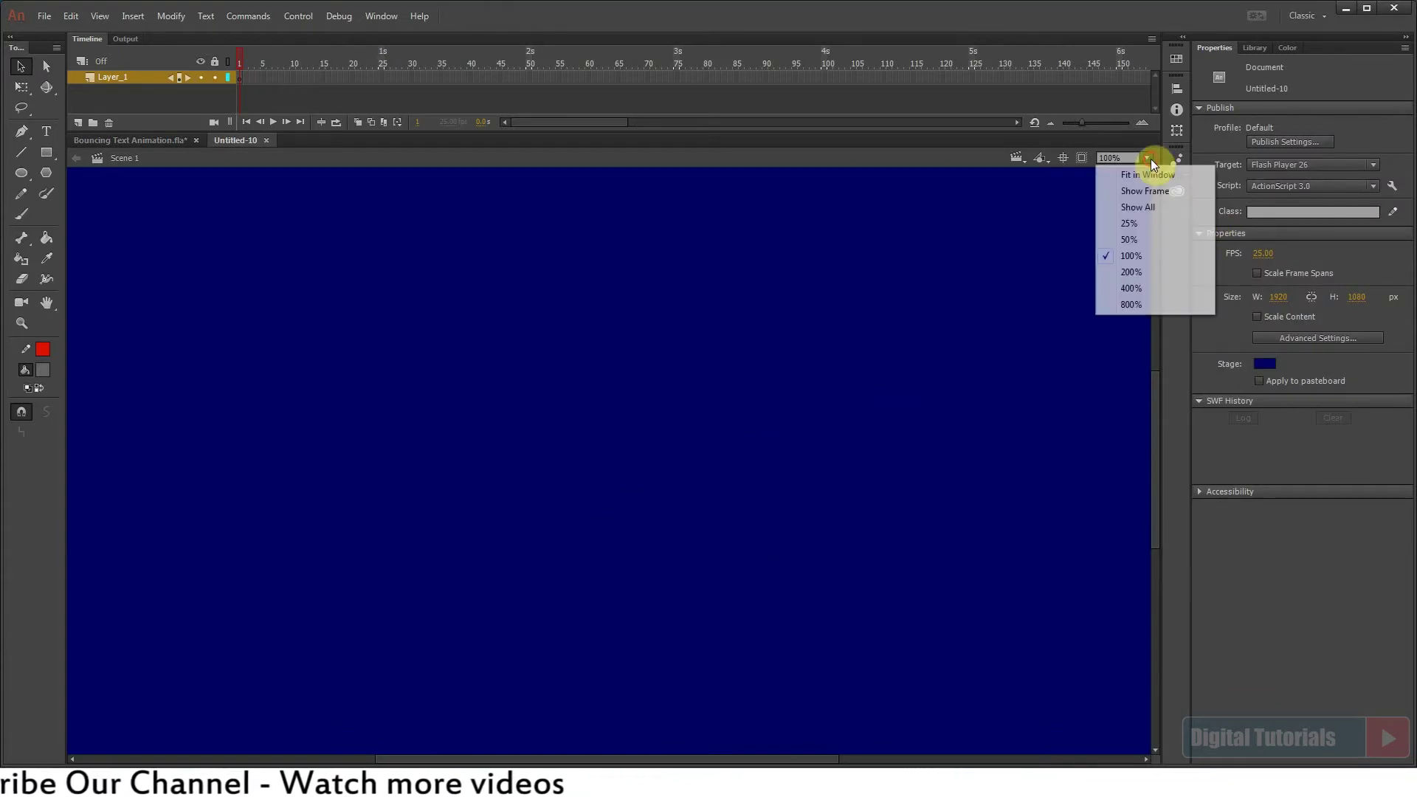
click(1141, 175)
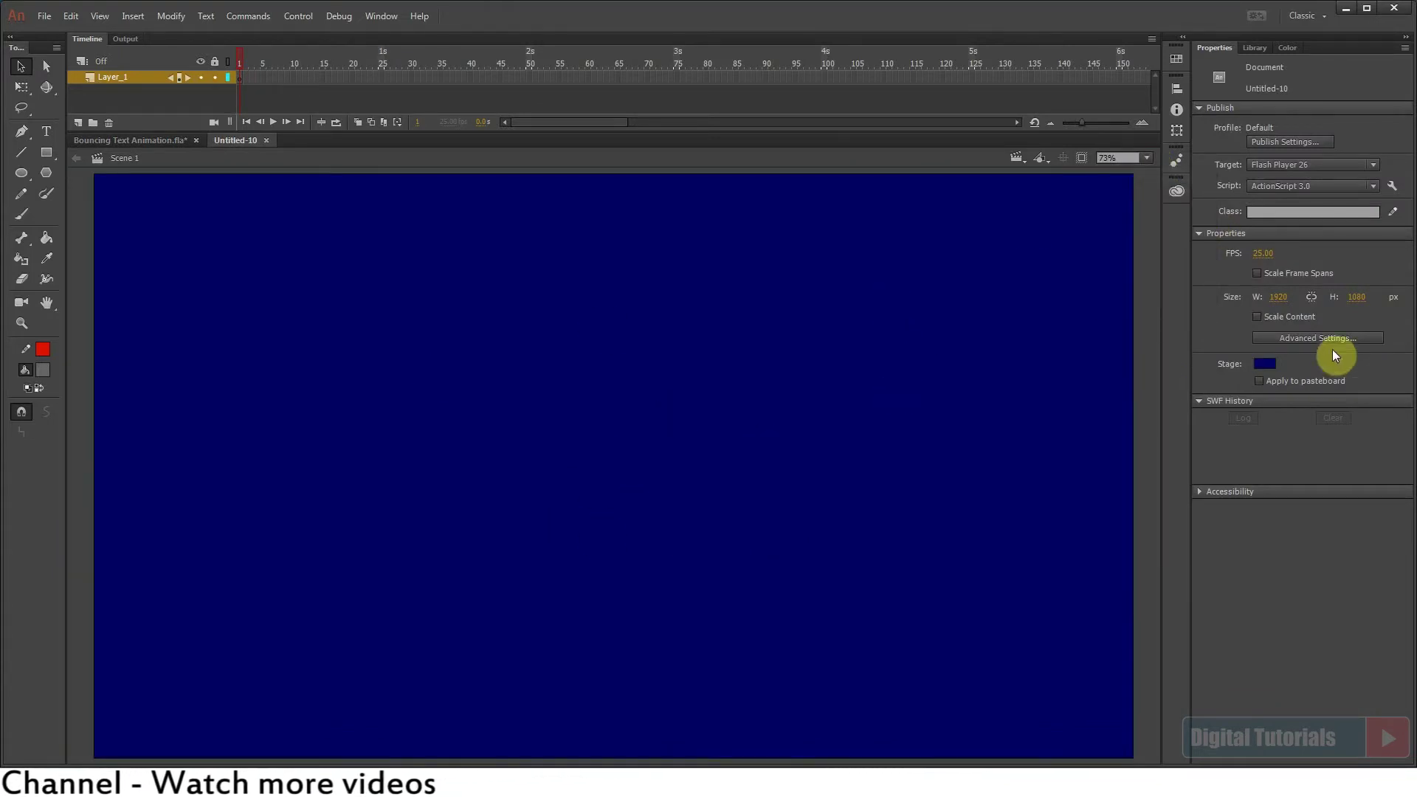
click(1267, 365)
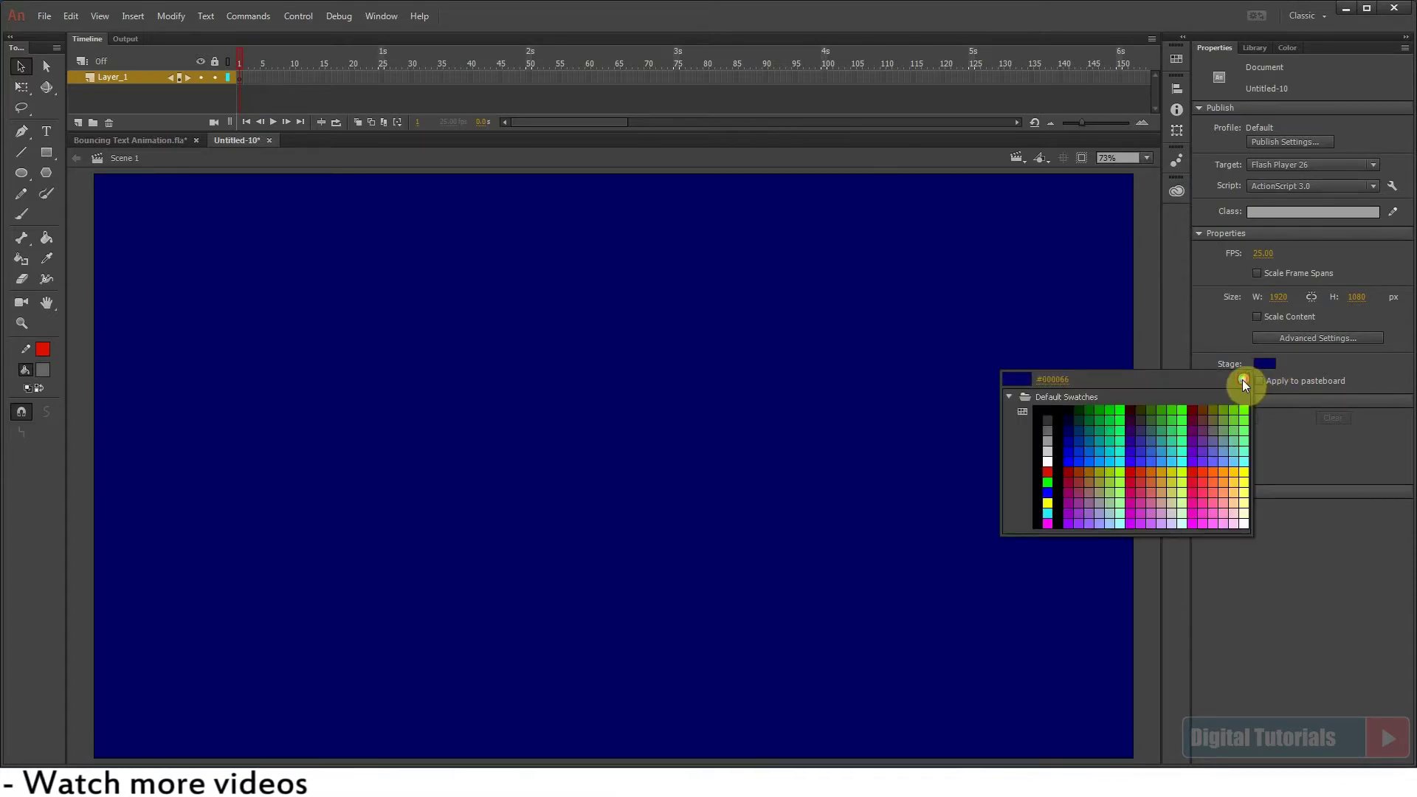
click(1242, 379)
click(857, 427)
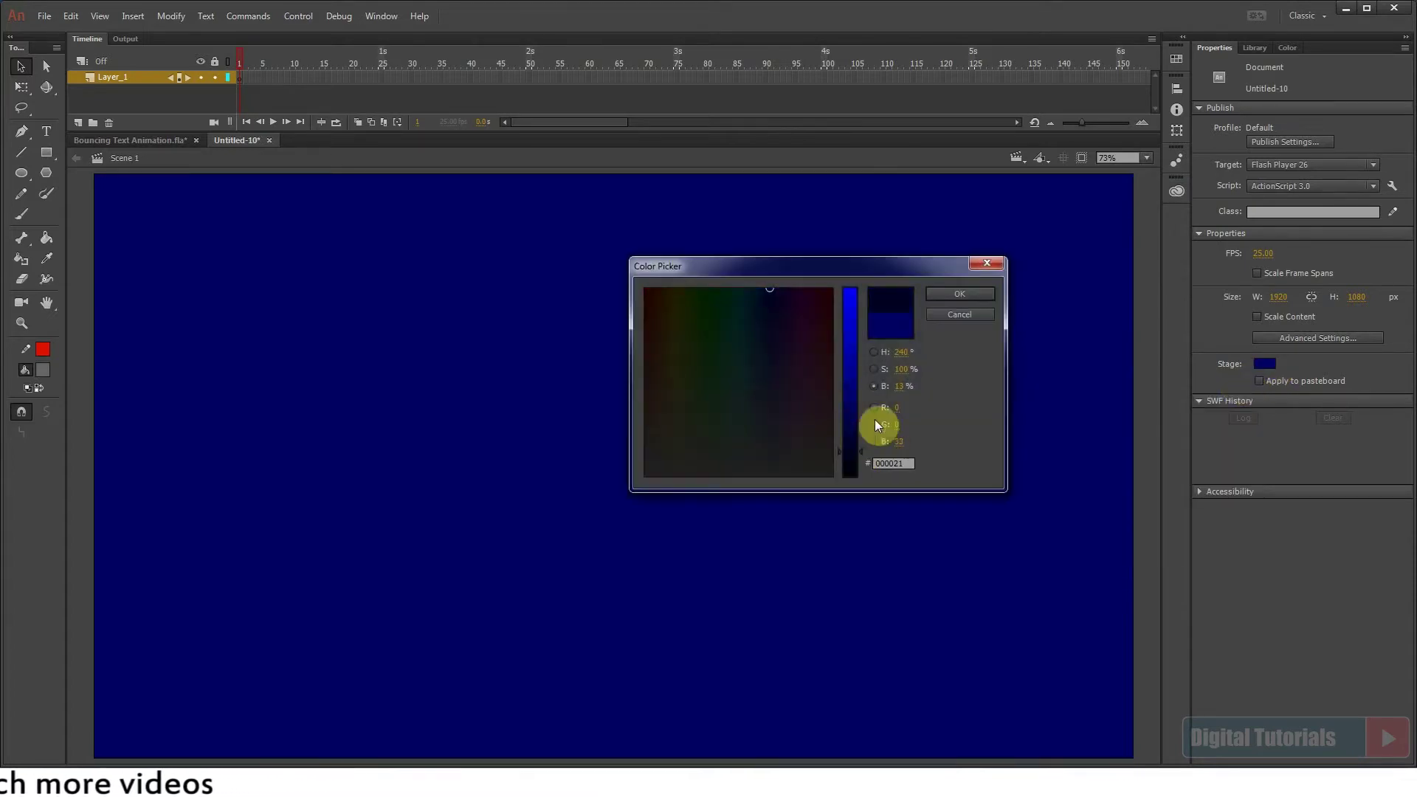
click(952, 295)
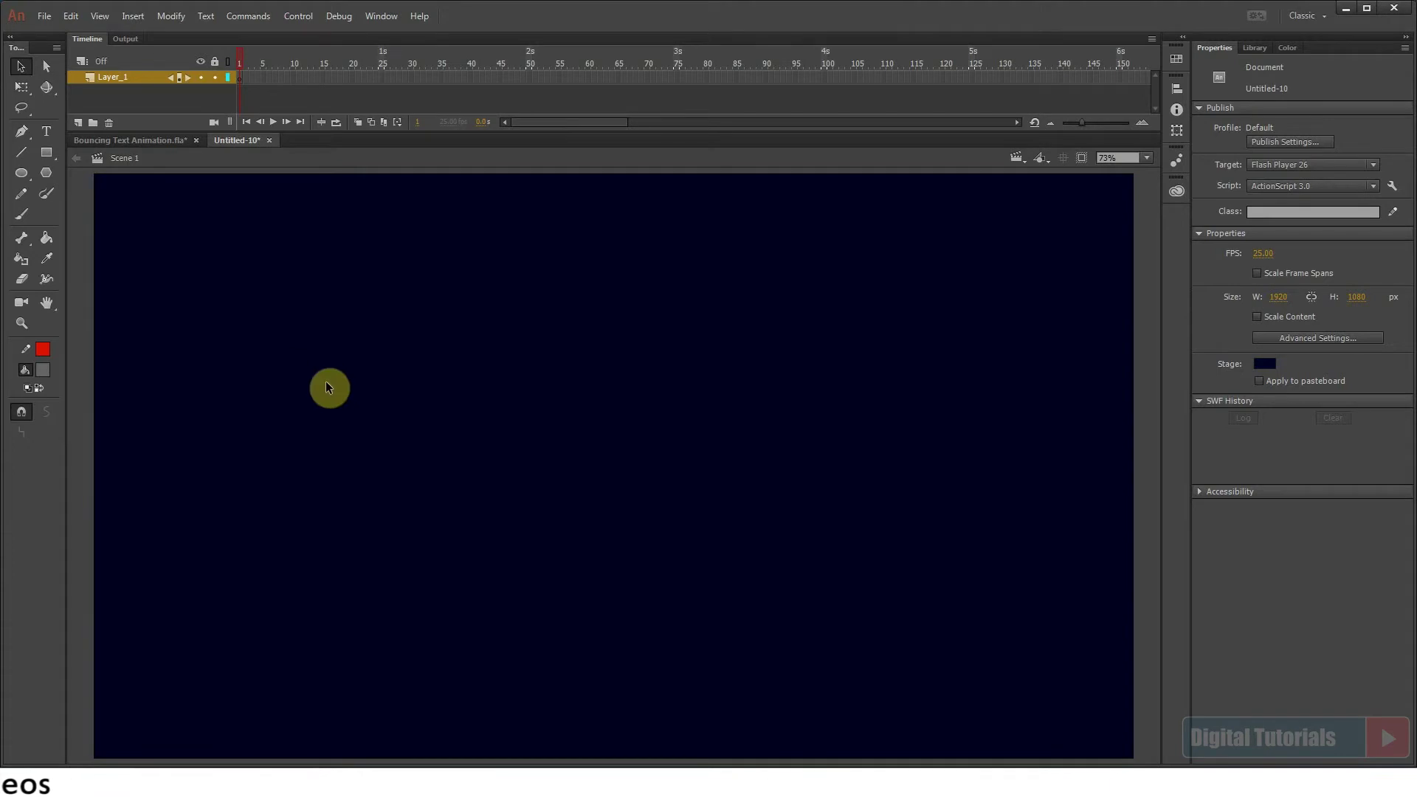
Paste the letter A in its original position and fill it white.
key(ctrl+shift+v)
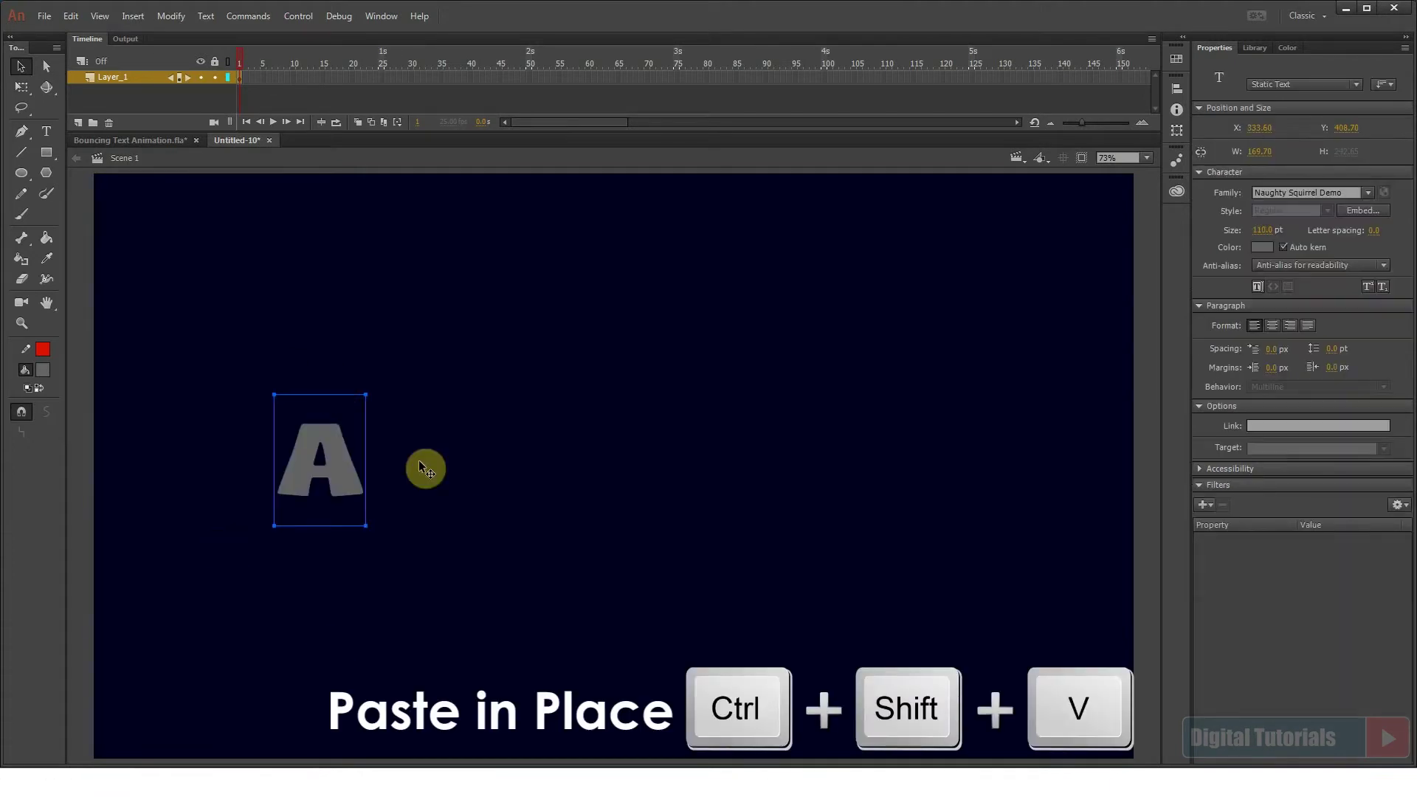
click(40, 376)
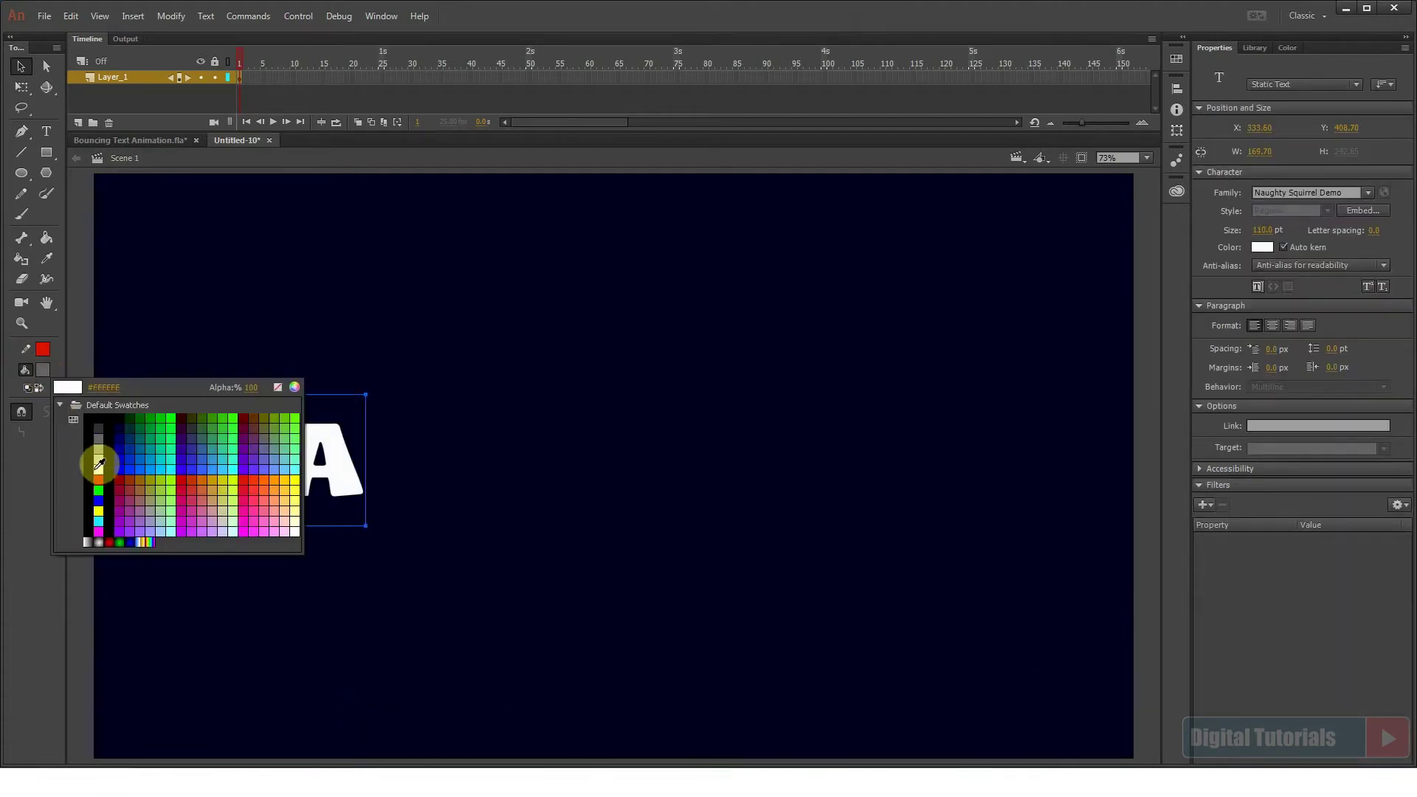
click(431, 520)
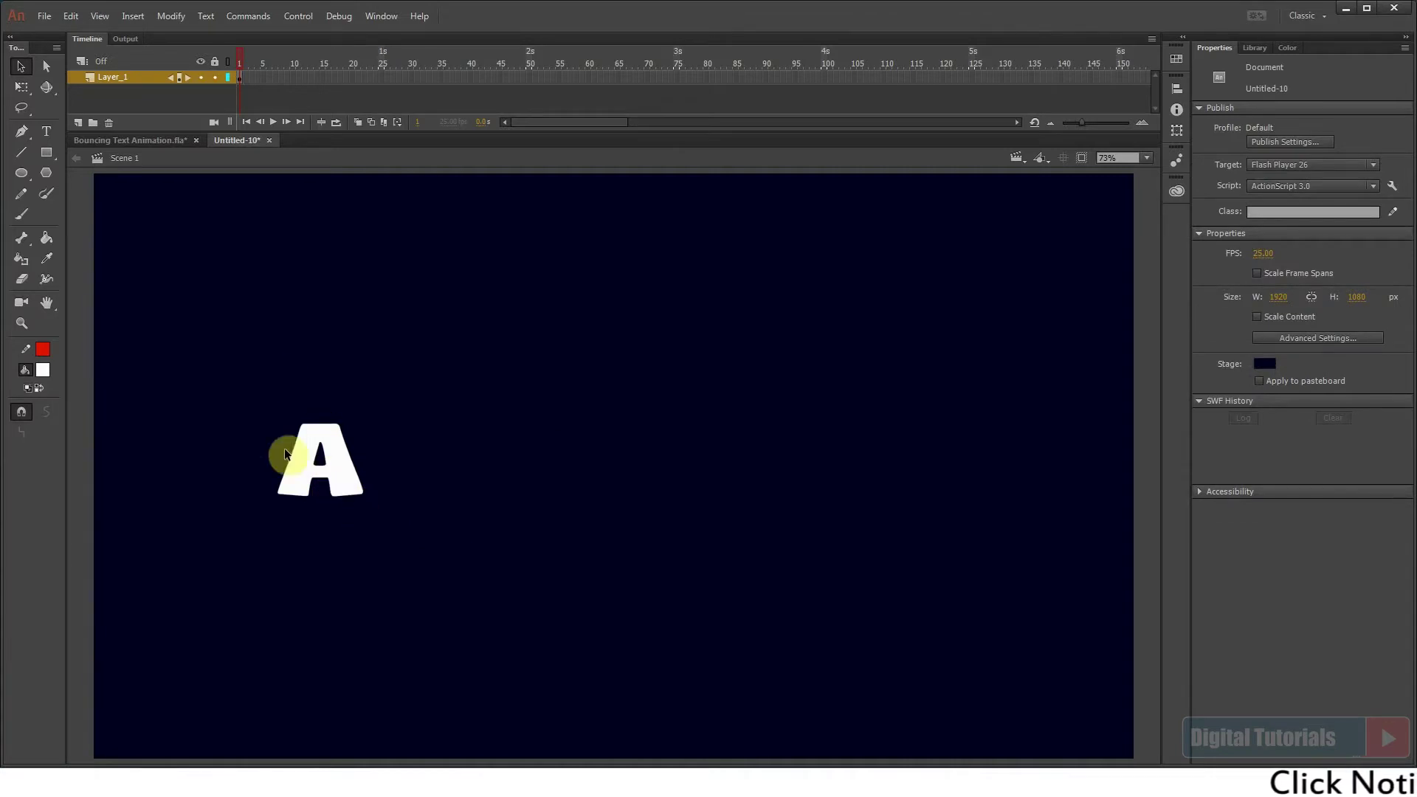
Show rulers and place a horizontal guide along the A's bottom edge.
key(ctrl+equal)
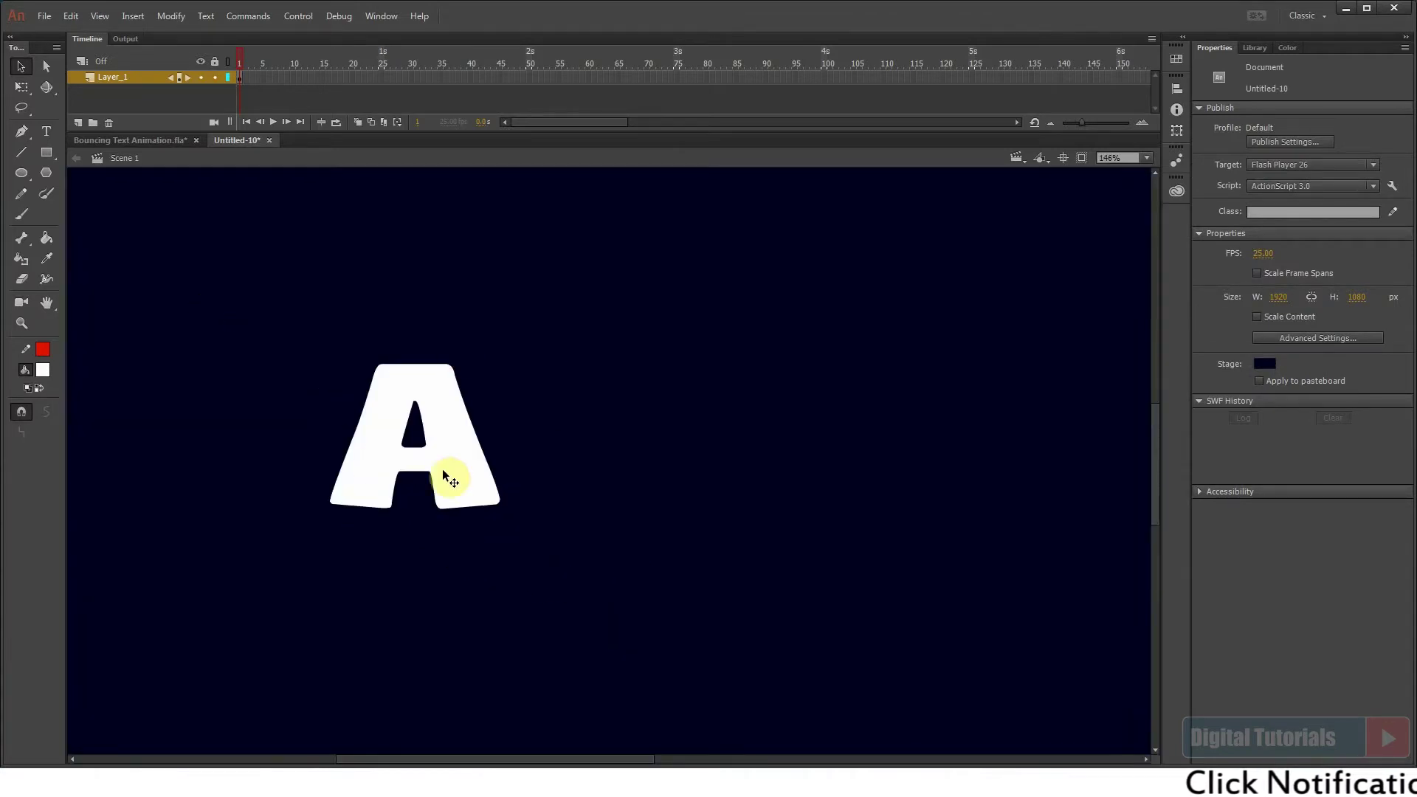
right_click(169, 369)
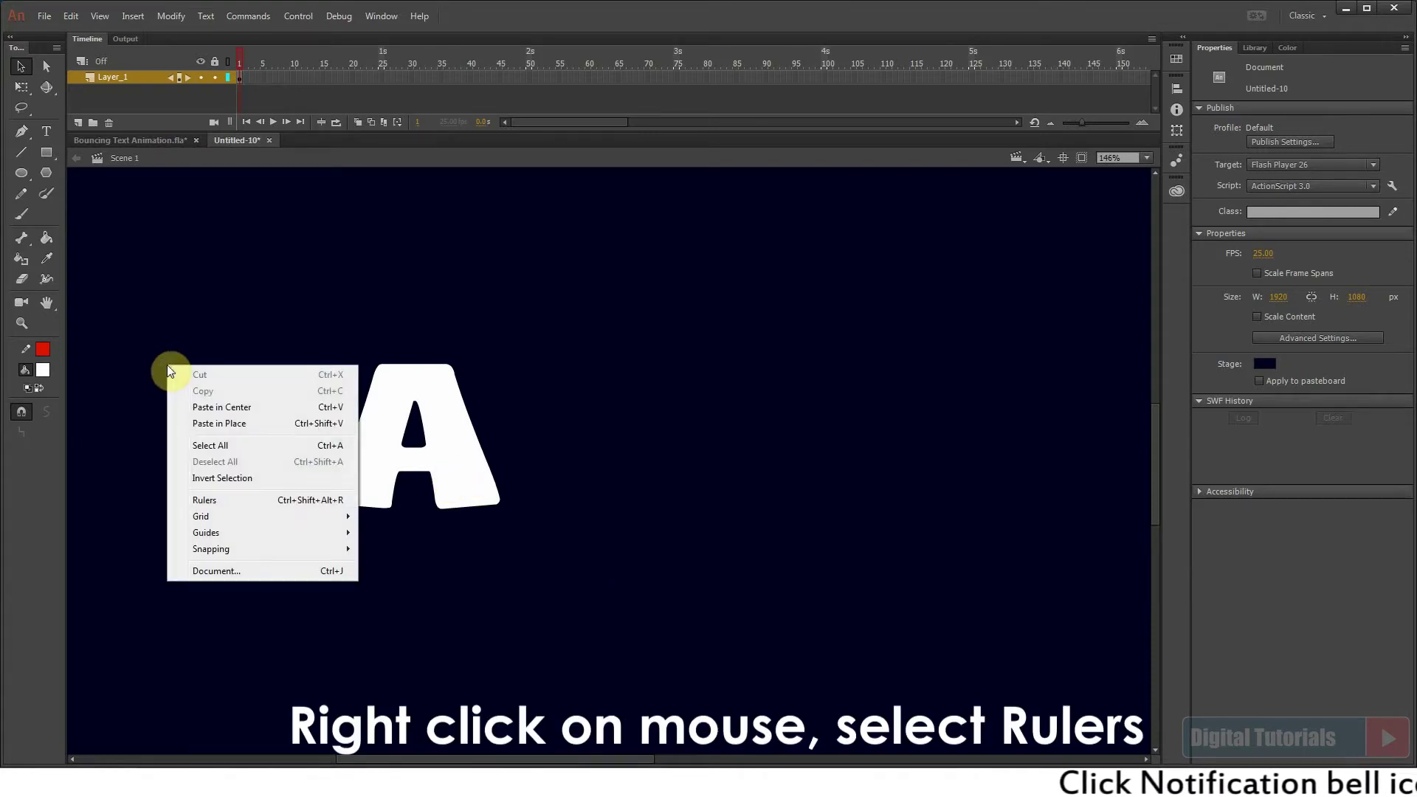
click(207, 500)
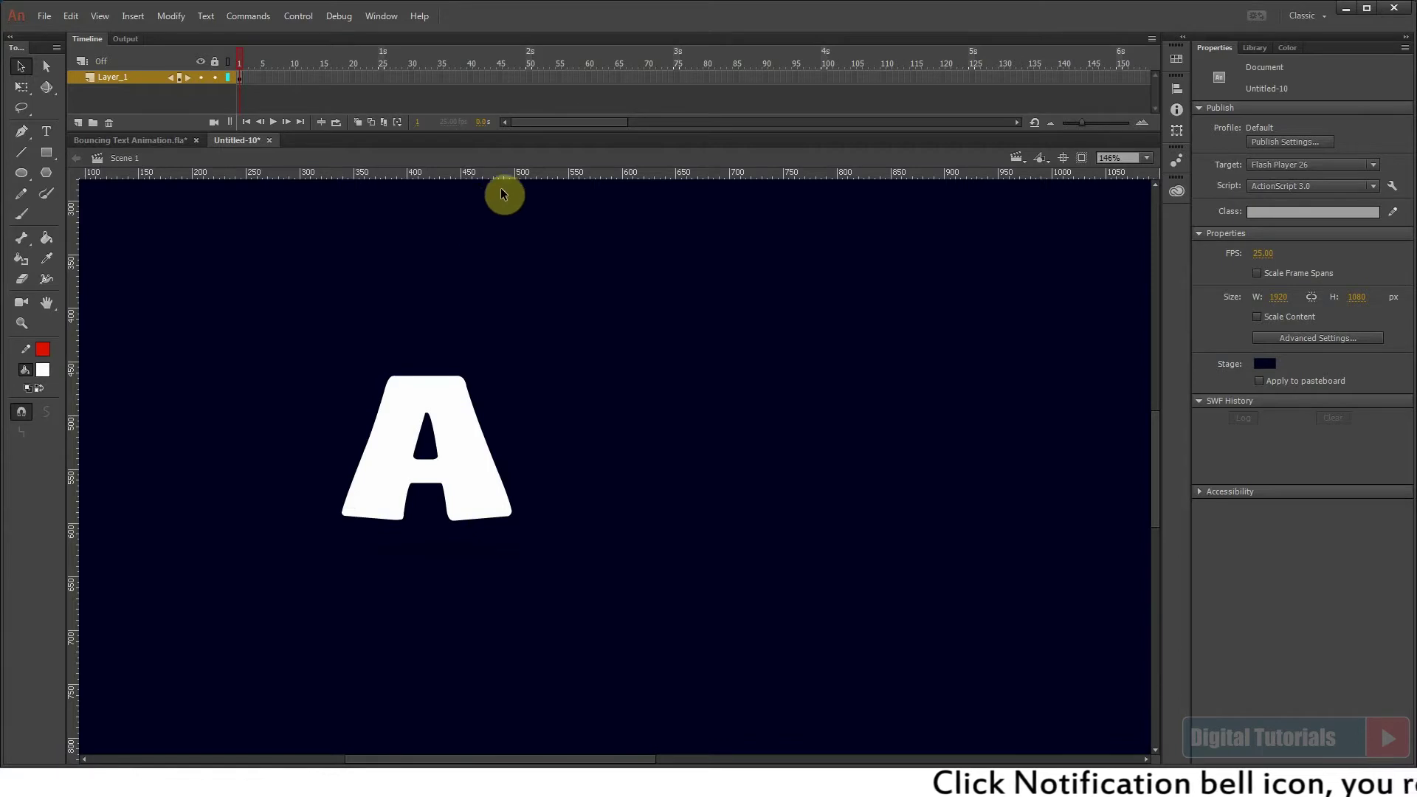
drag(533, 500, 521, 520)
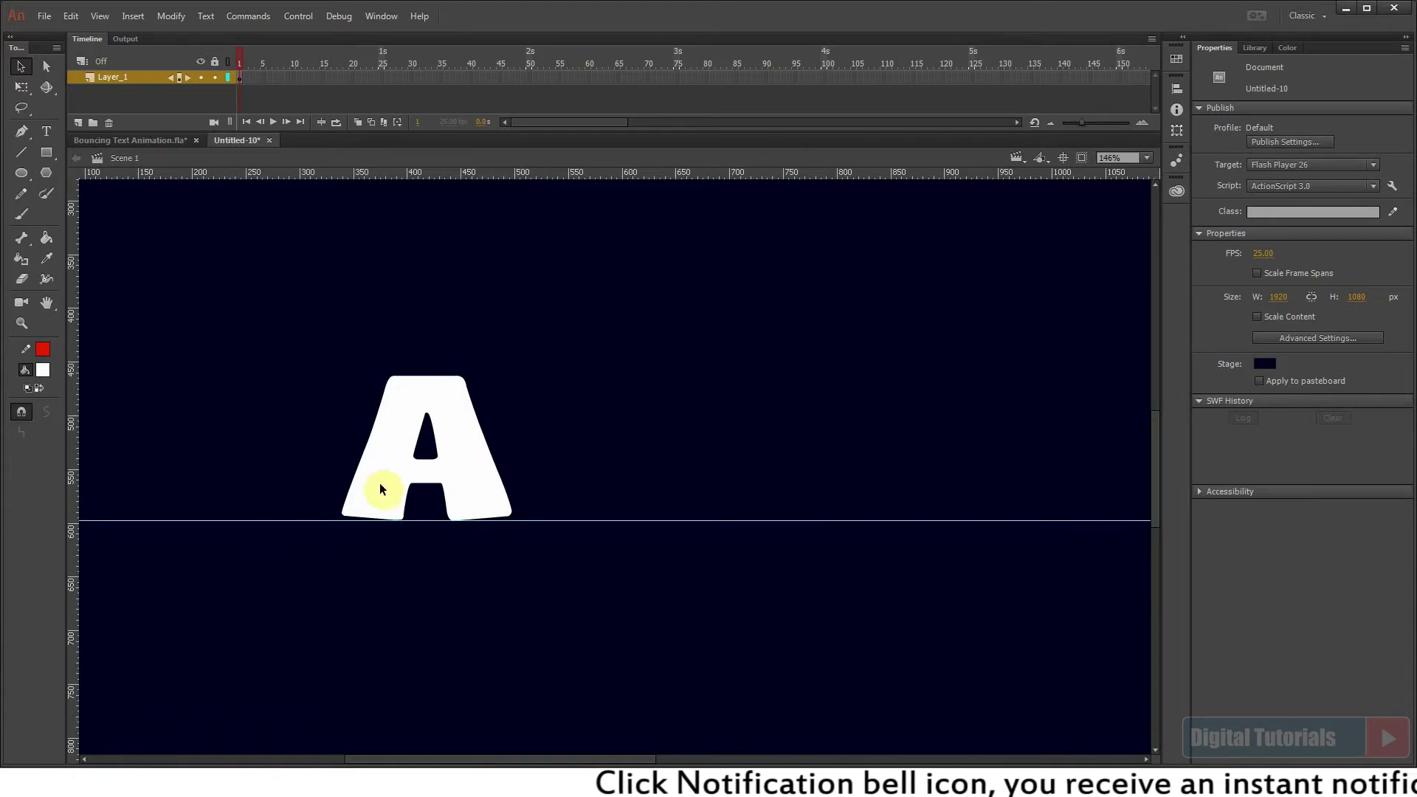
Convert the white A into a Graphic symbol called 'letter animation'.
click(462, 463)
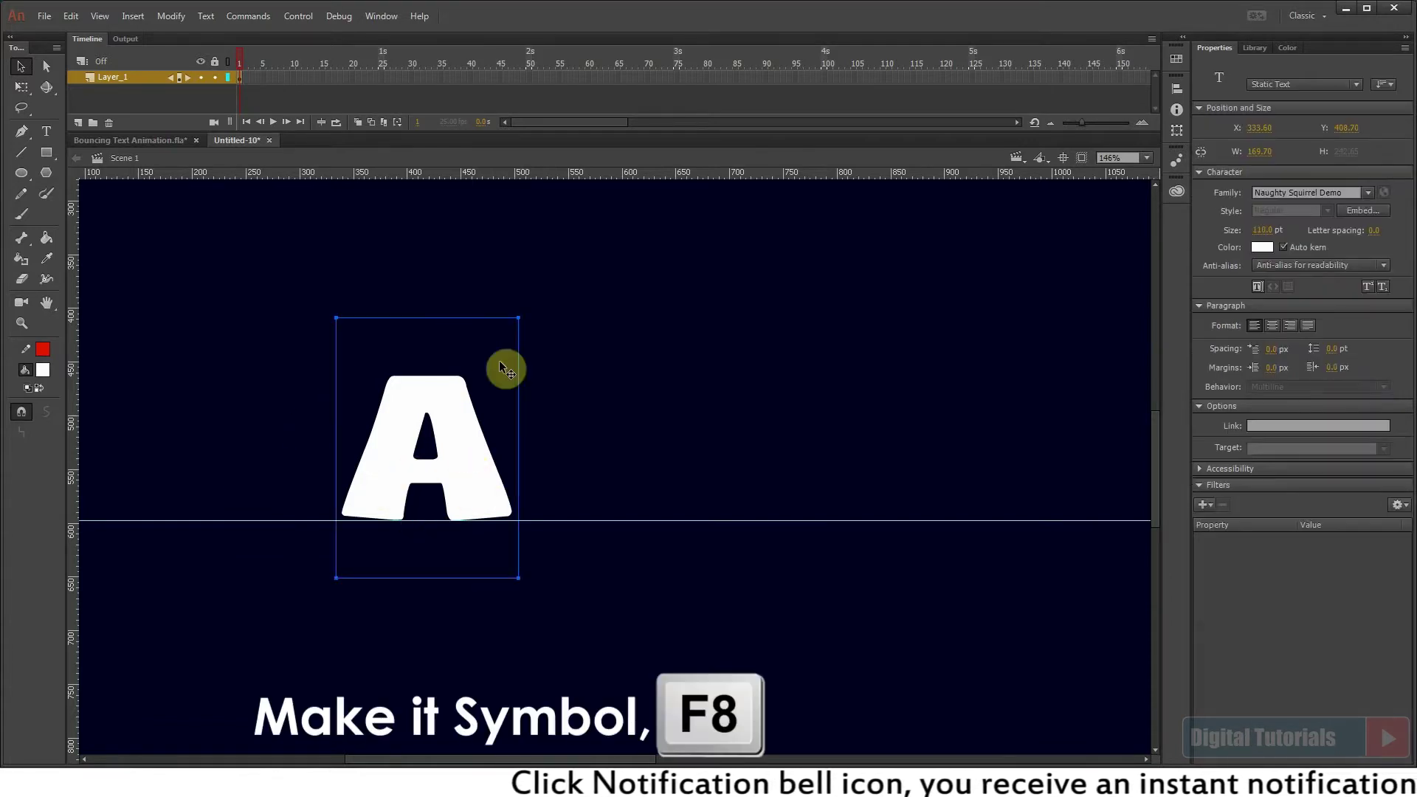
key(F8)
text(letter animation)
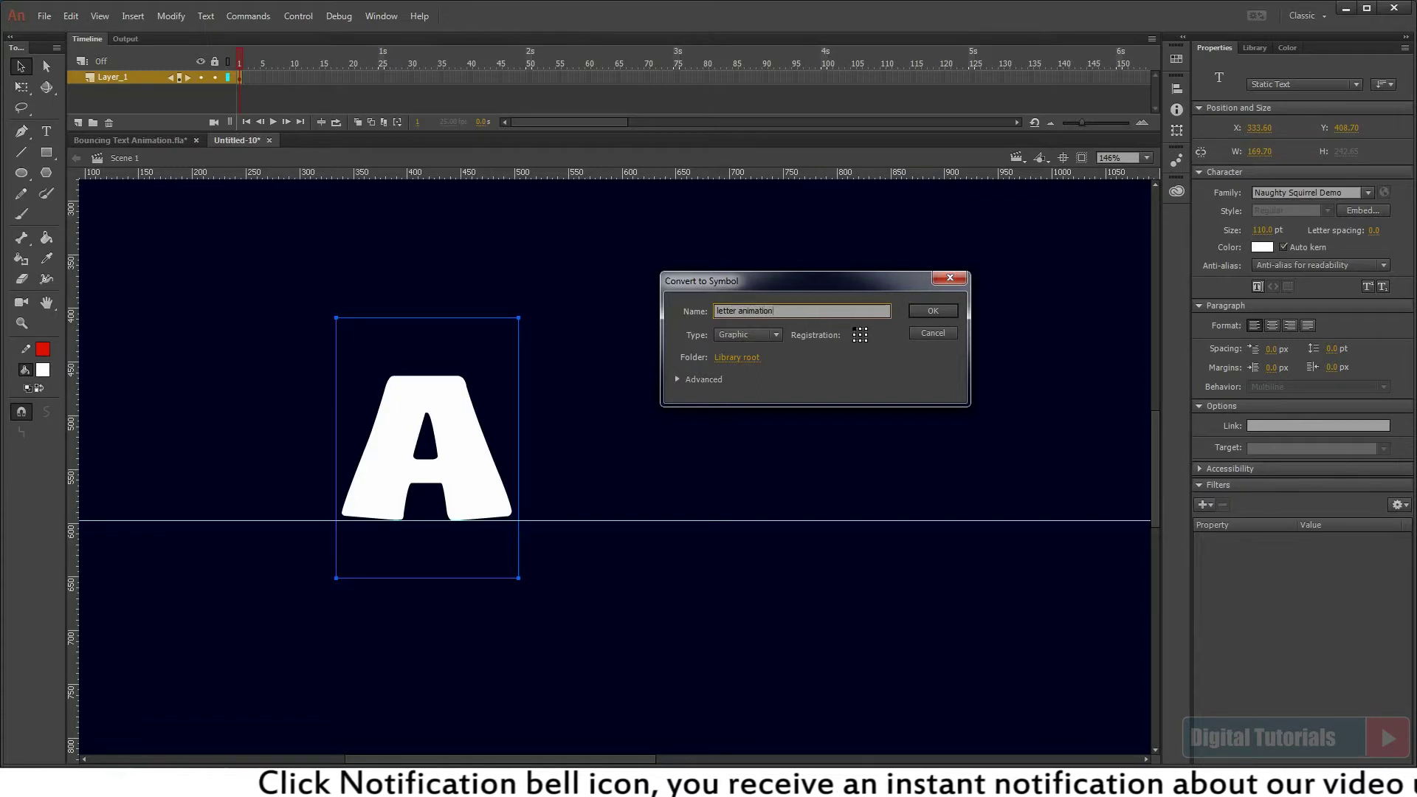
click(933, 311)
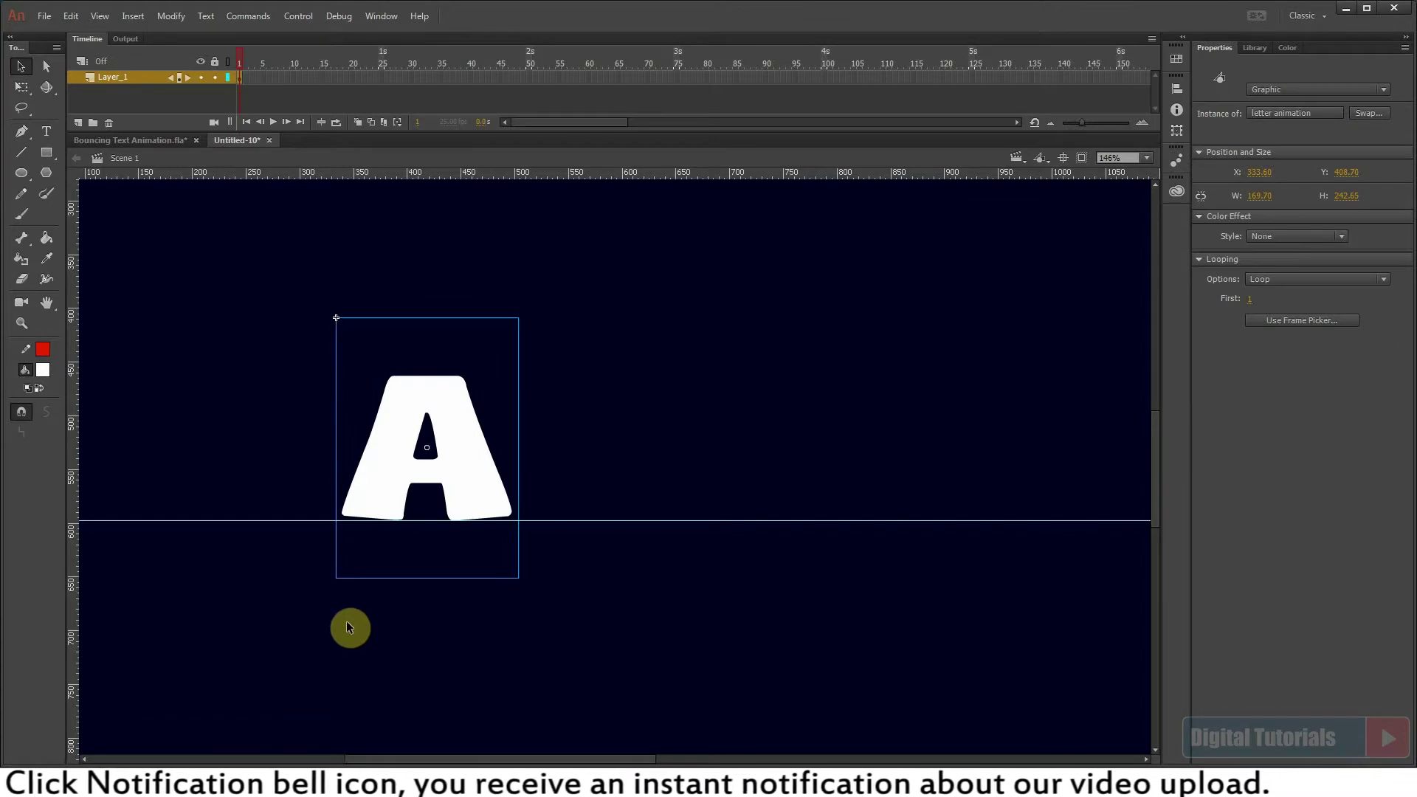
Inside 'letter animation', convert the A into a Graphic symbol named 'A' and open it for editing.
double_click(467, 465)
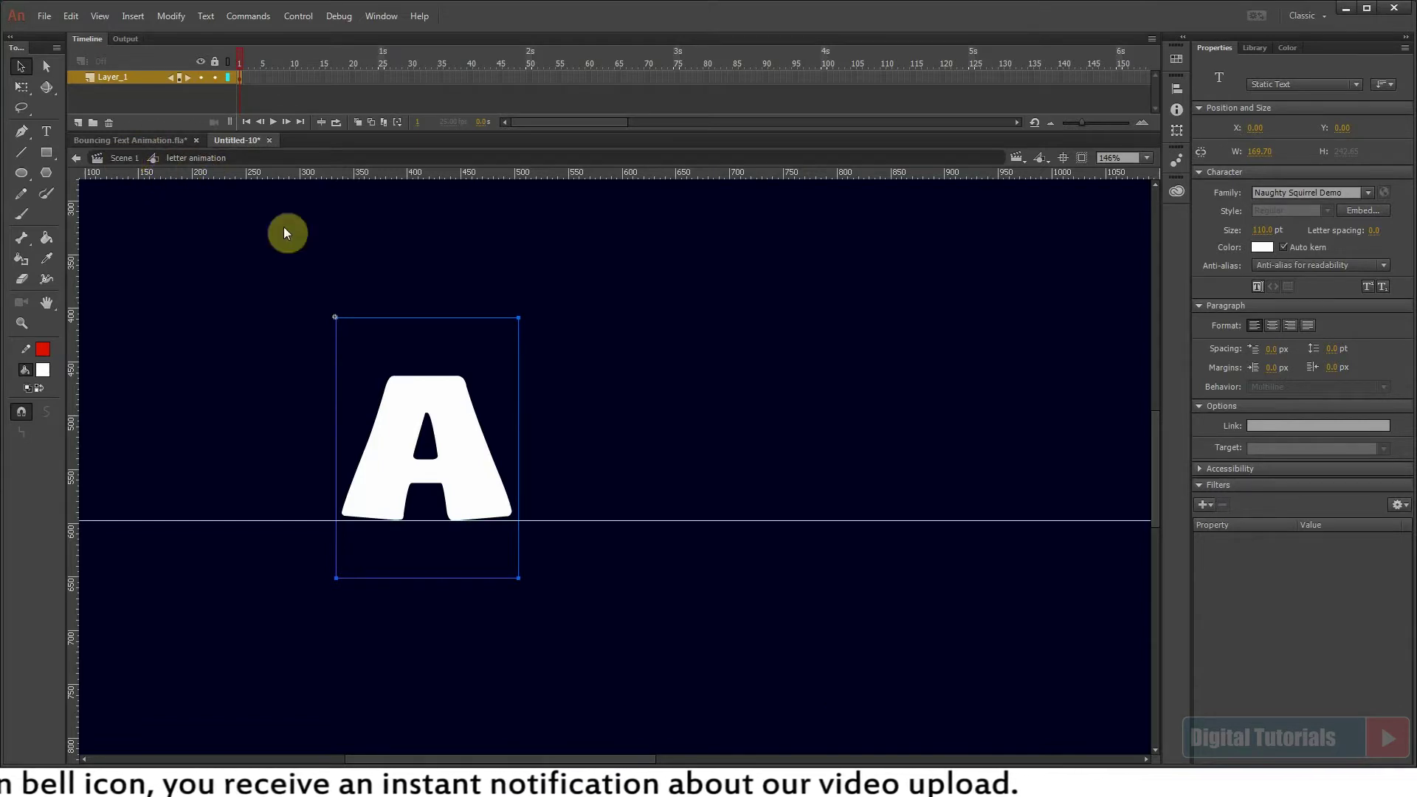
key(F8)
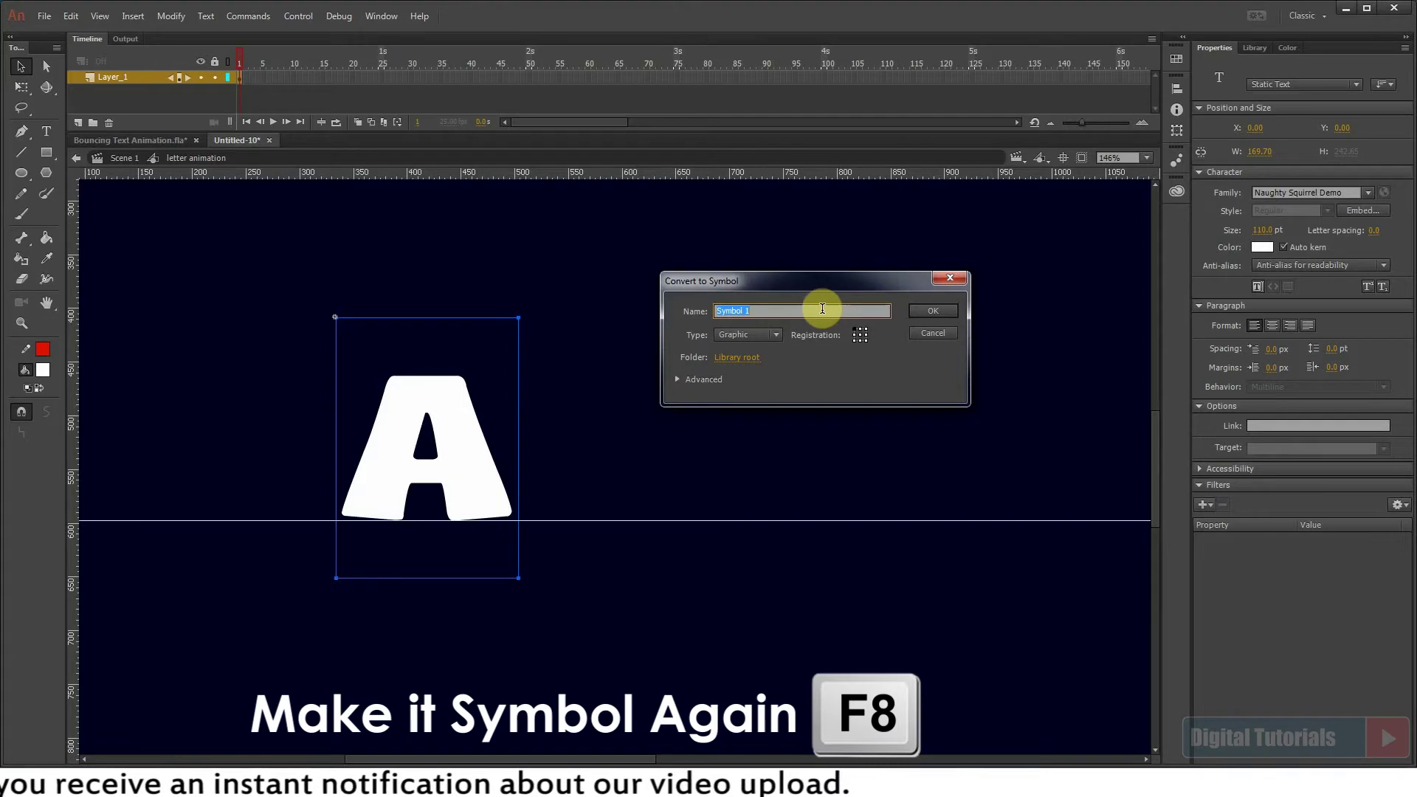
text(A)
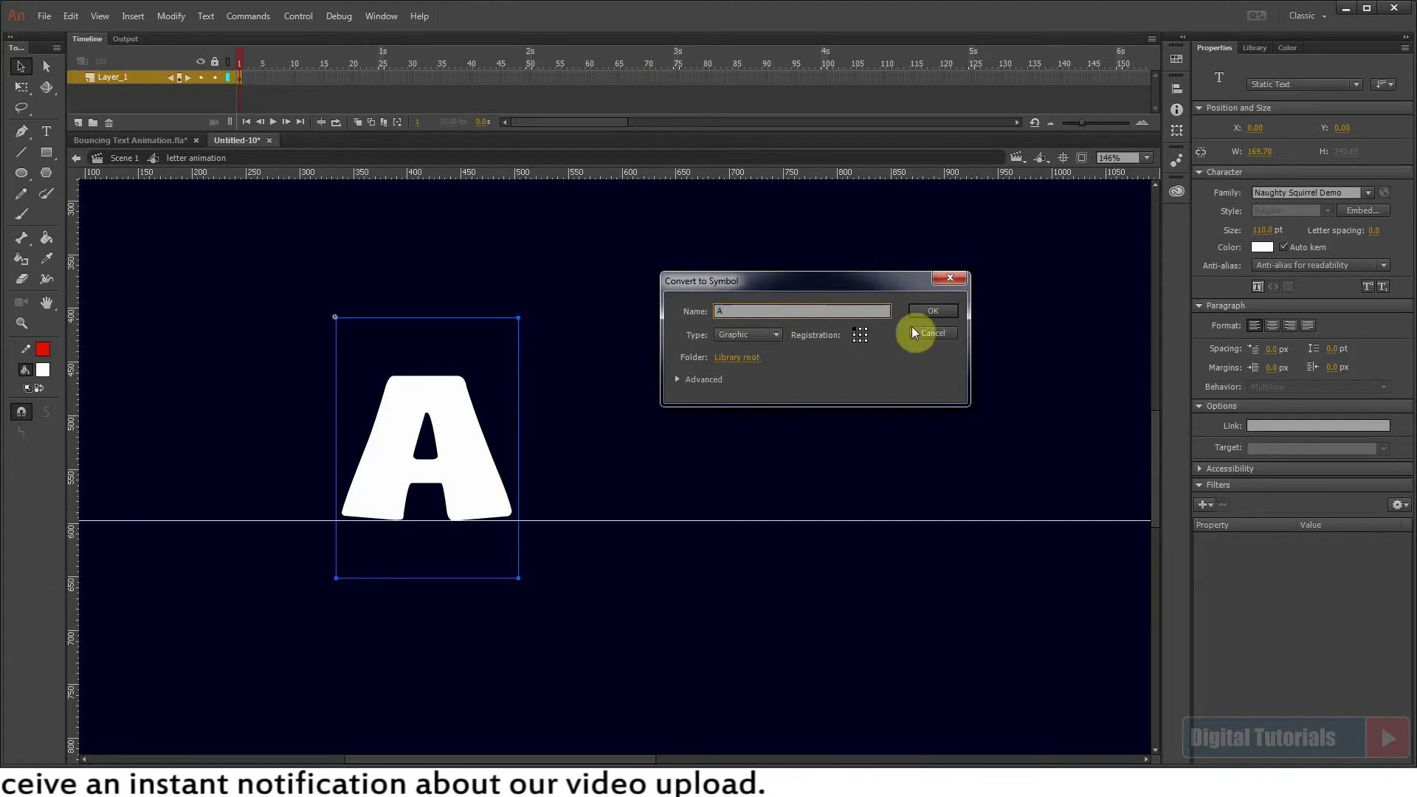
click(931, 312)
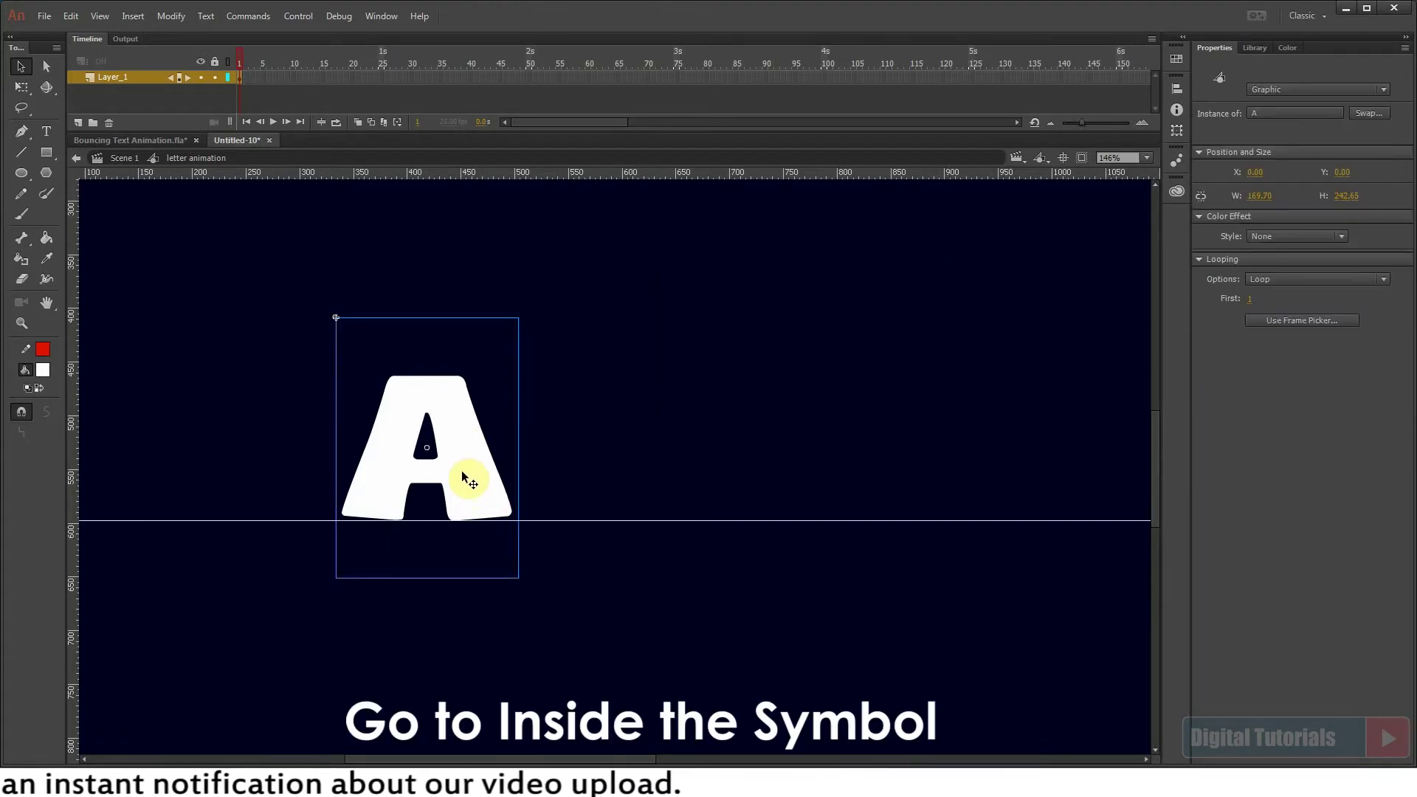
double_click(465, 474)
click(22, 87)
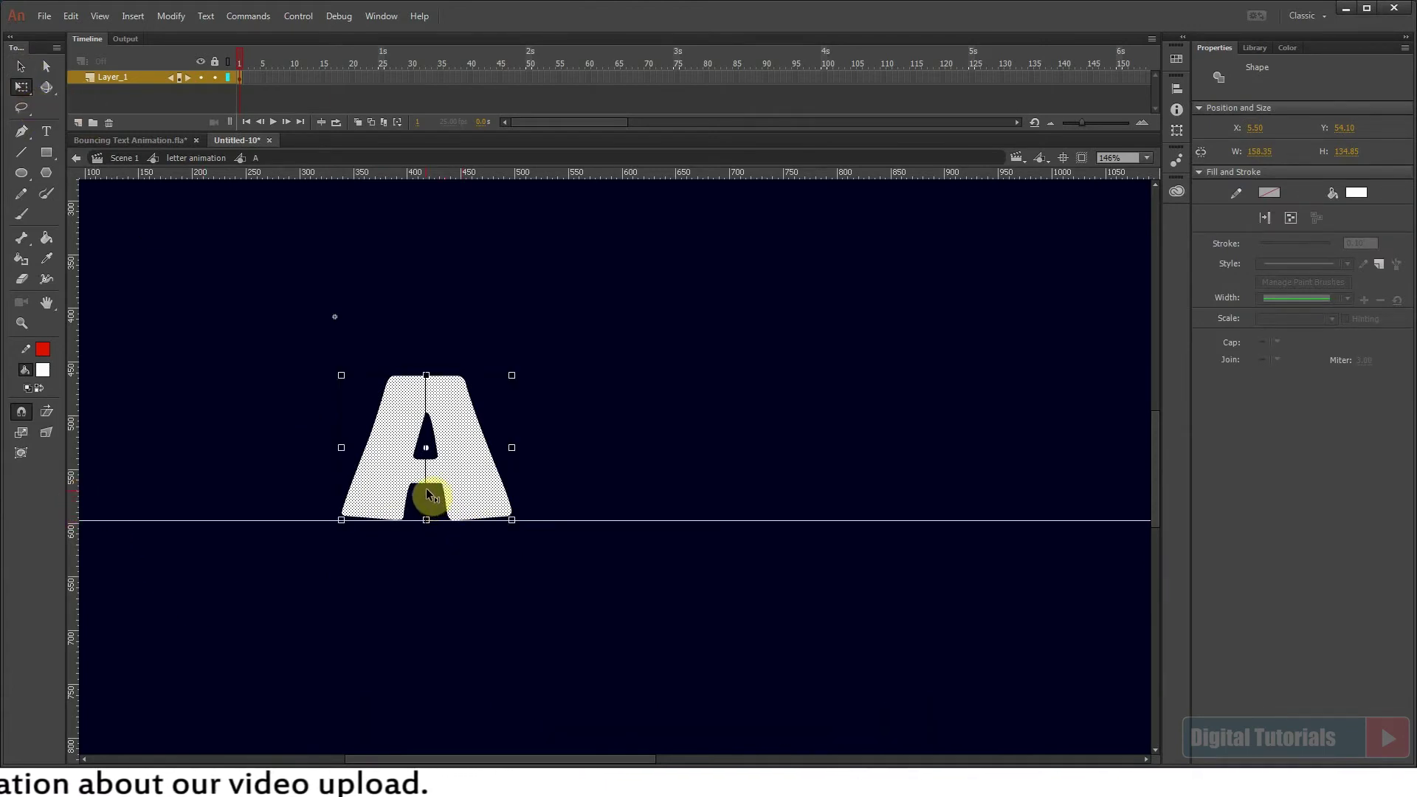
Add a vertical guide through the centre of the A.
key(ctrl+equal)
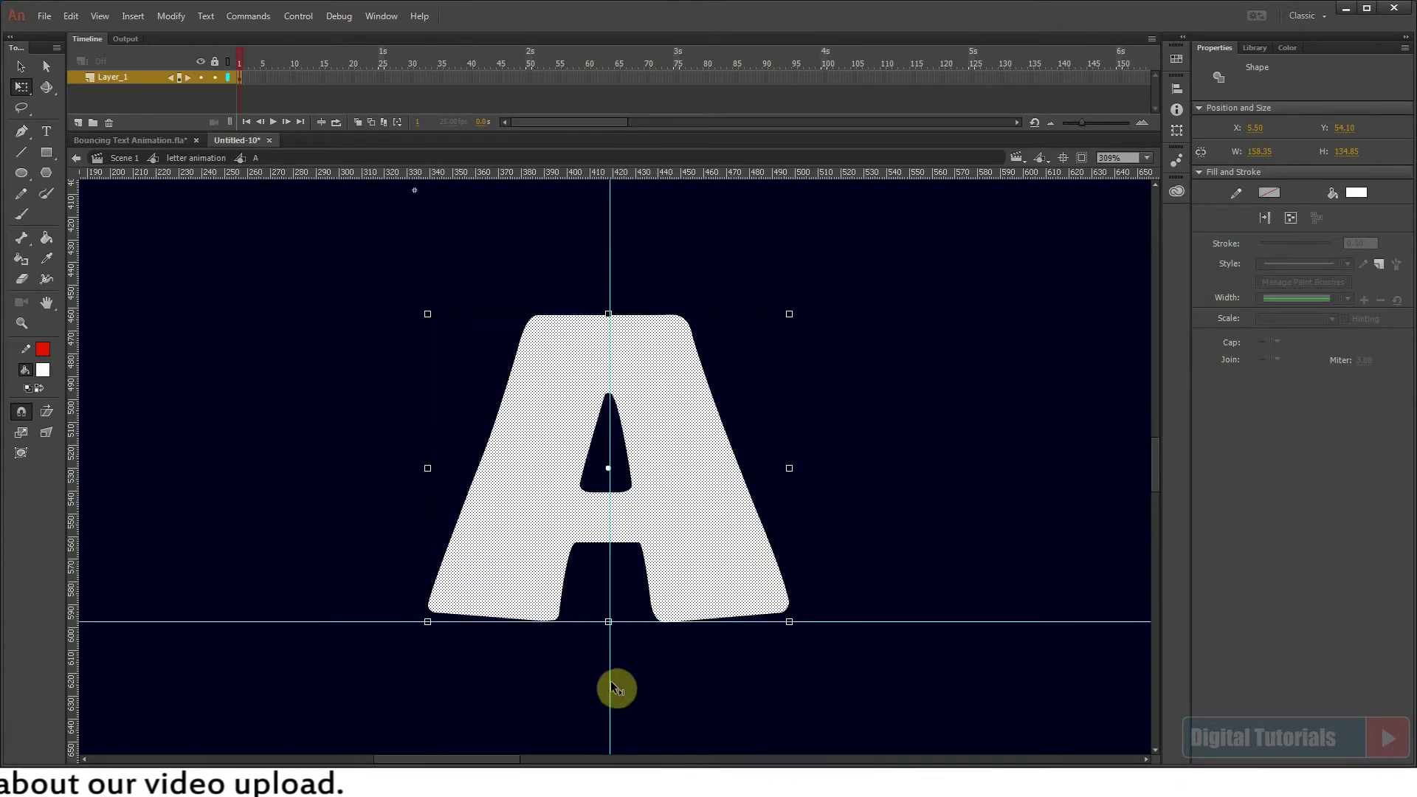
drag(610, 667, 609, 669)
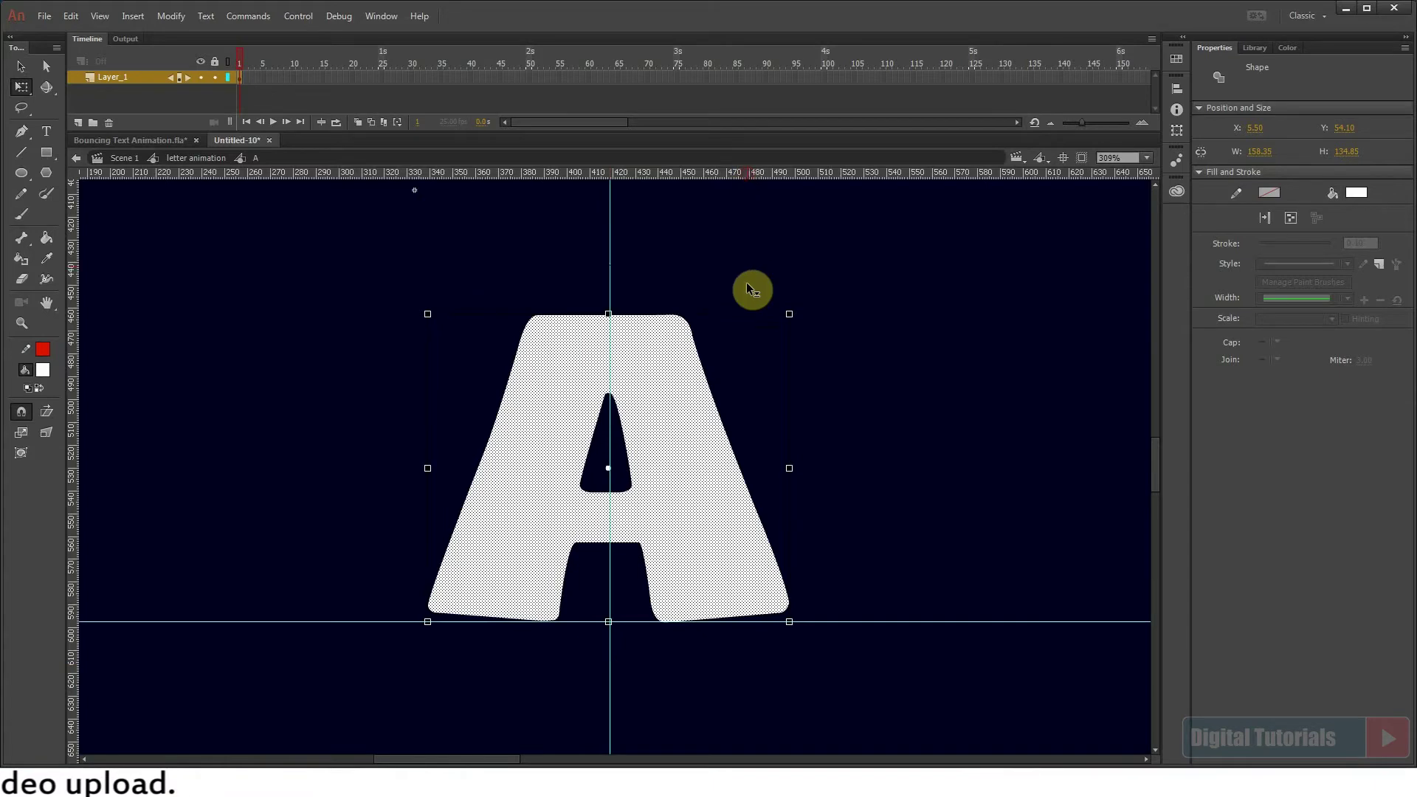
click(707, 246)
click(723, 562)
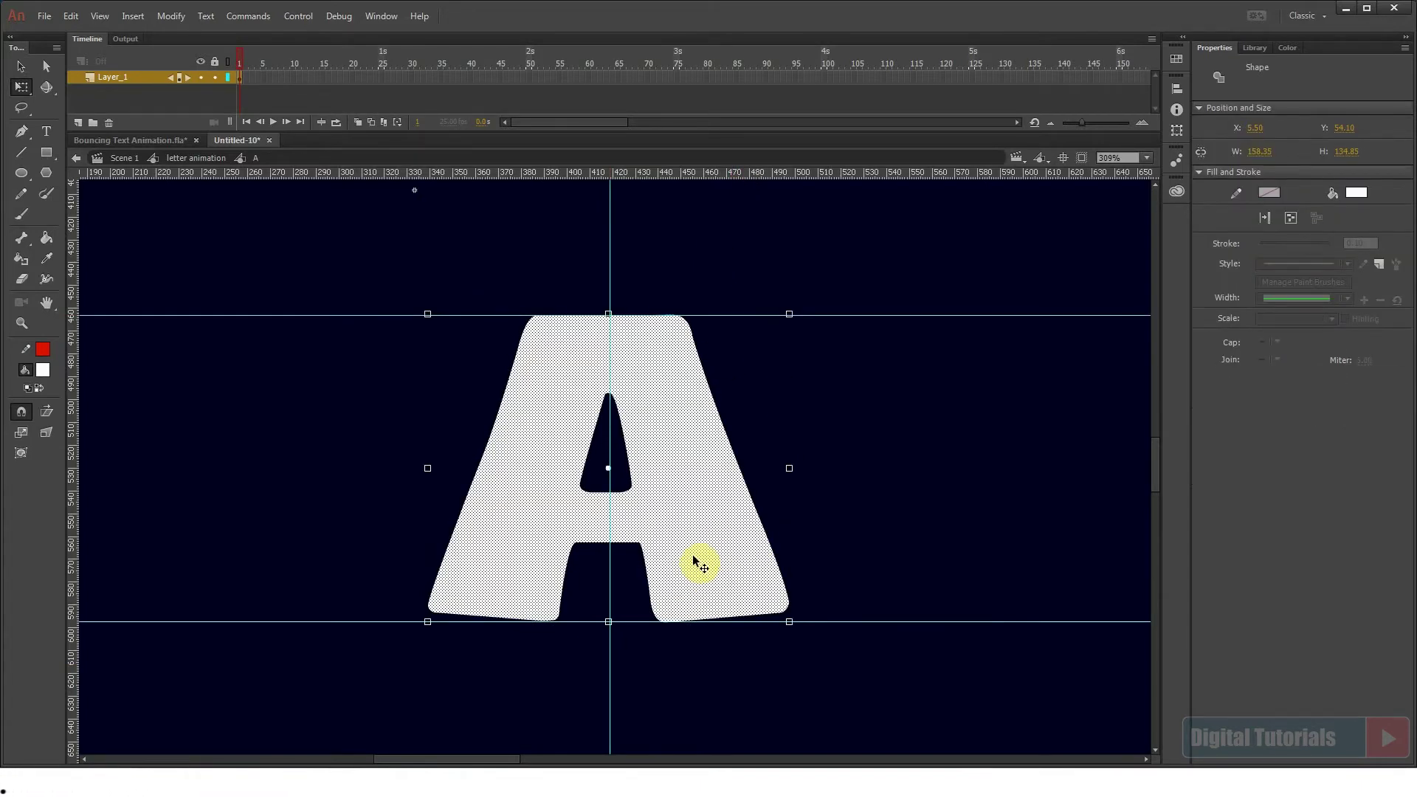
Return from symbol A to the letter animation symbol with nothing selected.
key(ctrl+2)
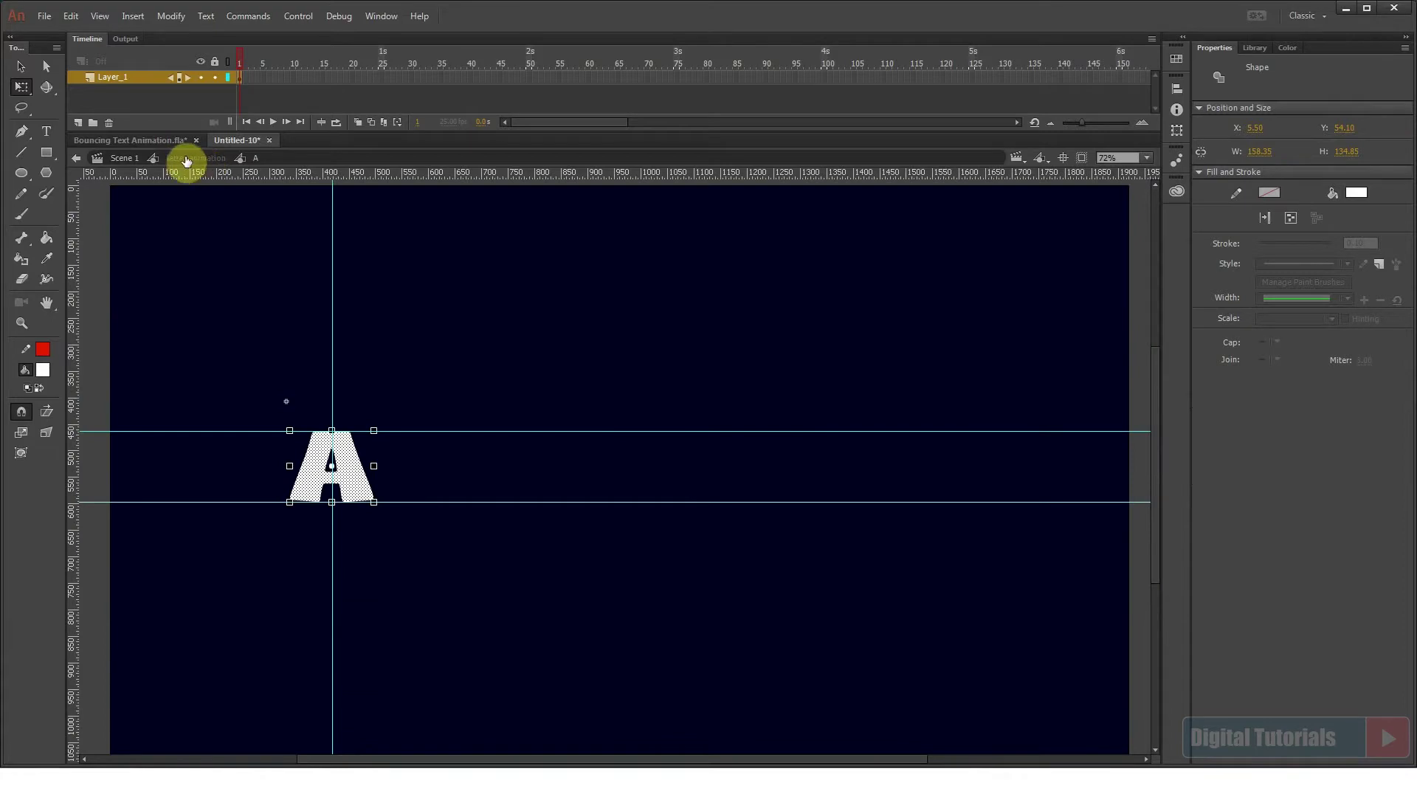
click(196, 158)
click(449, 466)
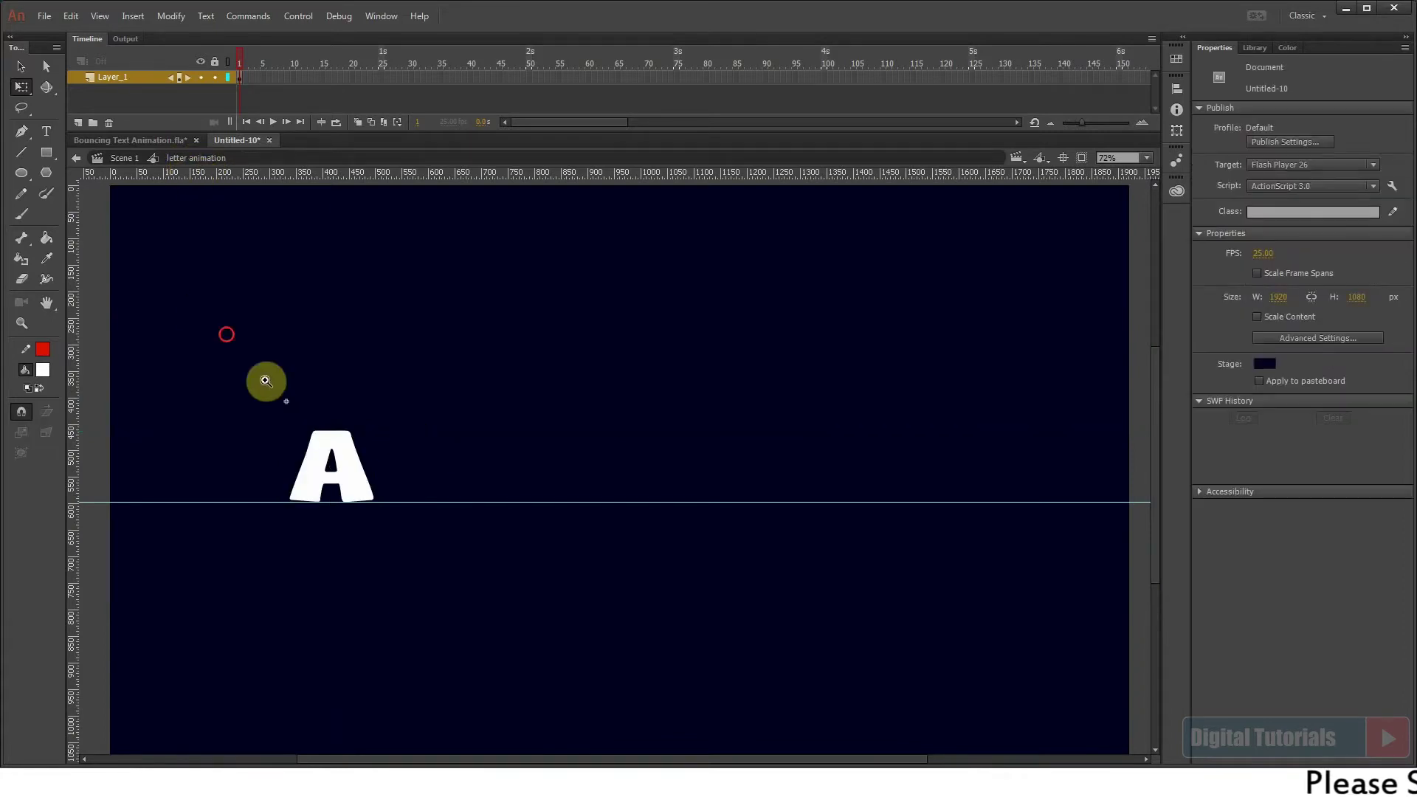
Extend the A's layer to frame 50 and add a keyframe at frame 30.
ctrl+scroll(199, 307, up, 2)
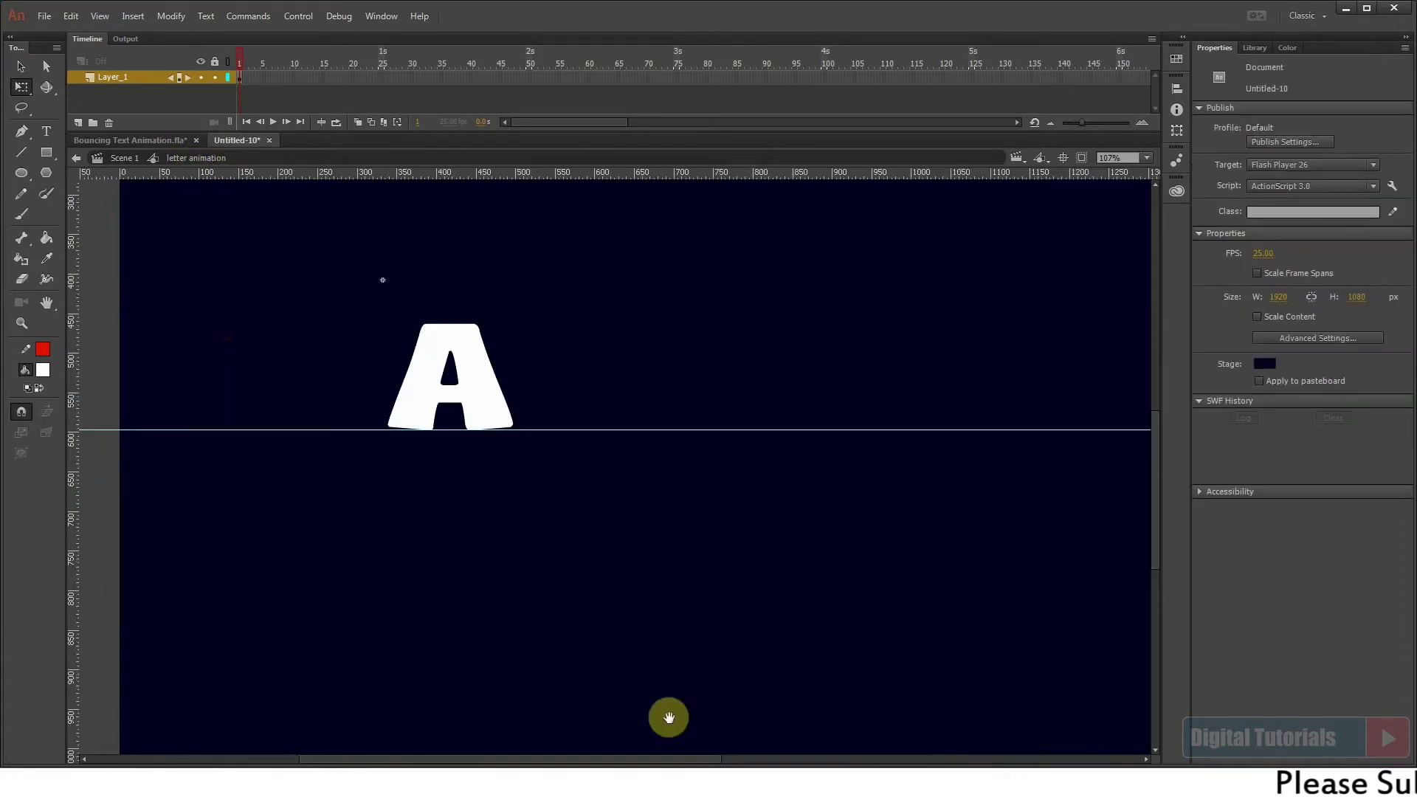
click(528, 78)
key(F5)
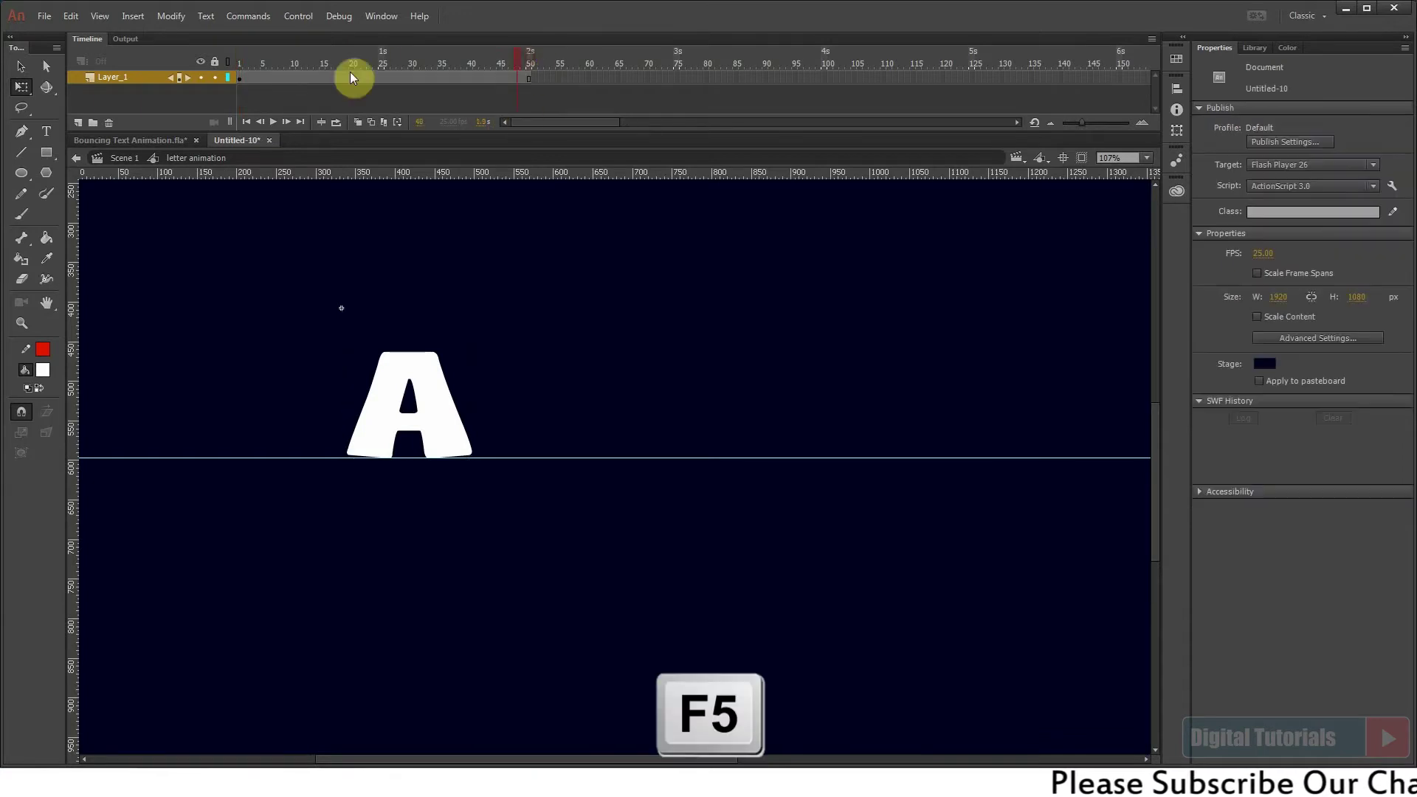
drag(268, 59, 373, 65)
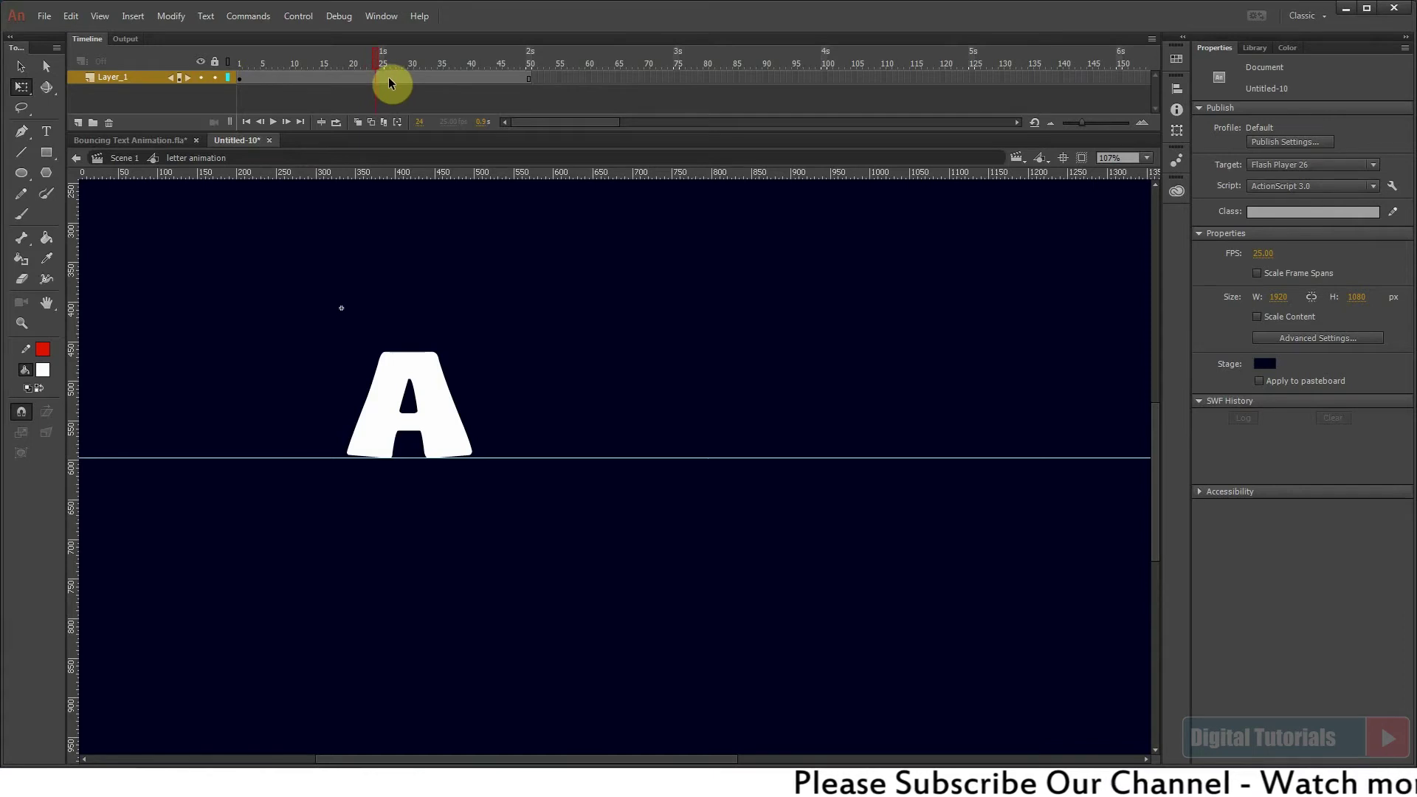
click(410, 77)
key(F6)
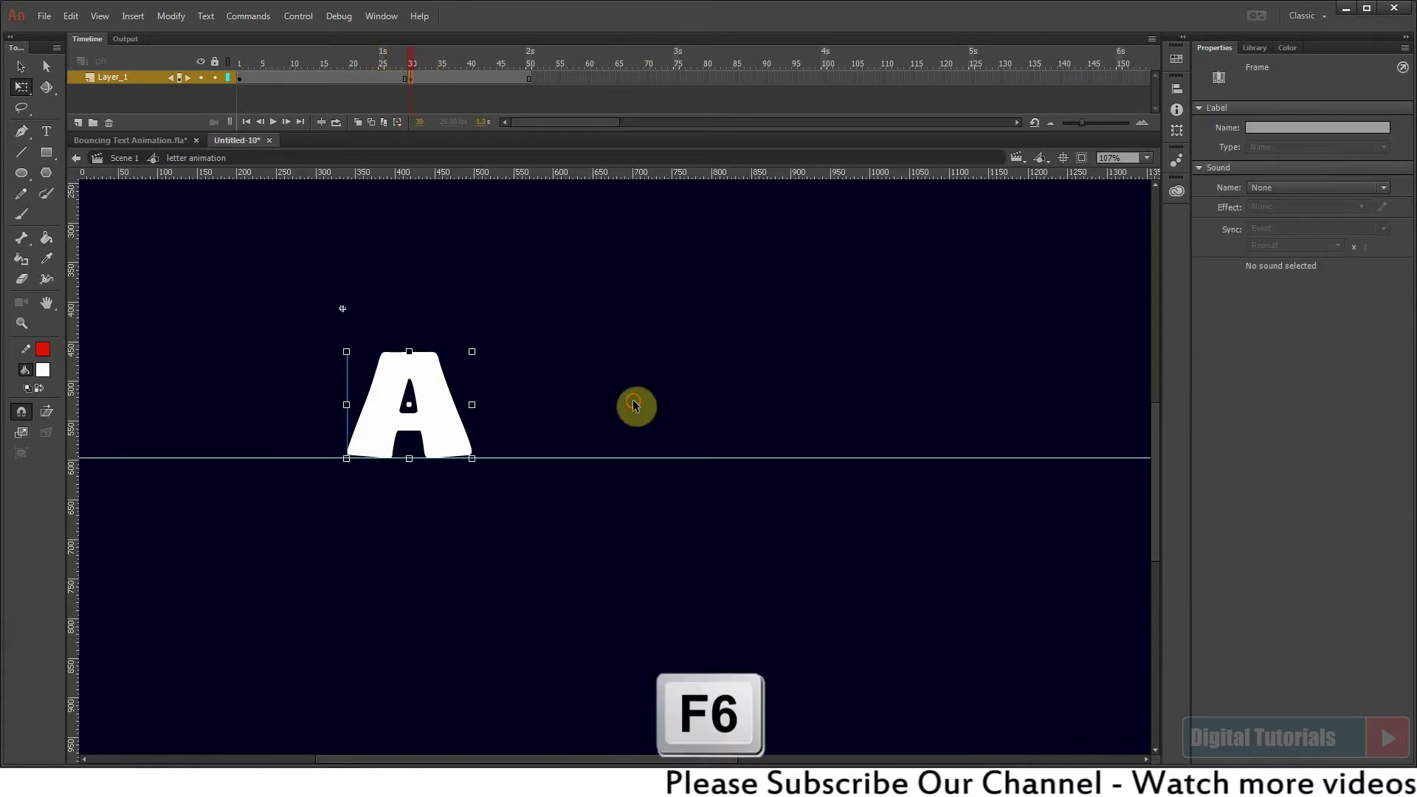
Add keyframes at frames 5 and 7 on the A's layer.
click(398, 335)
key(ctrl+minus)
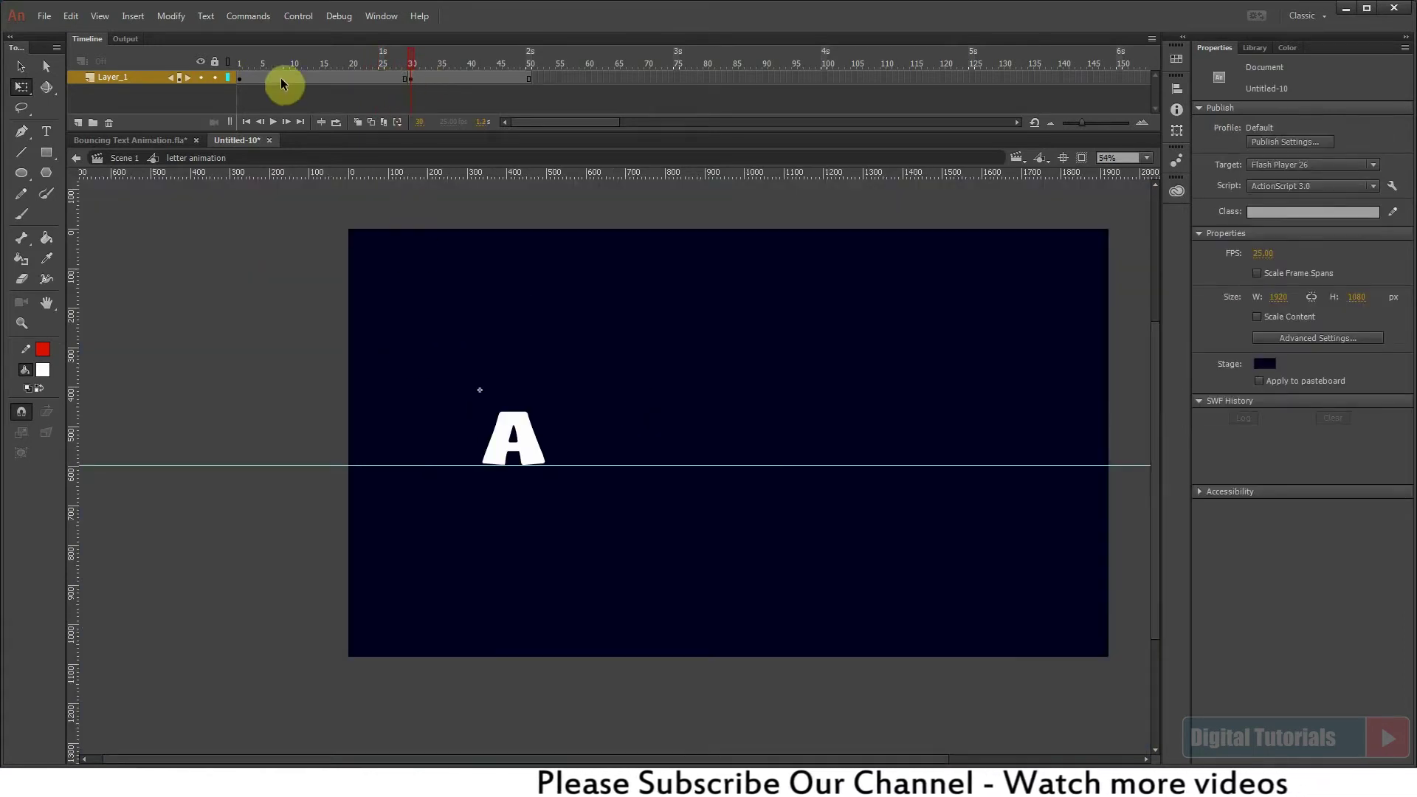
click(264, 65)
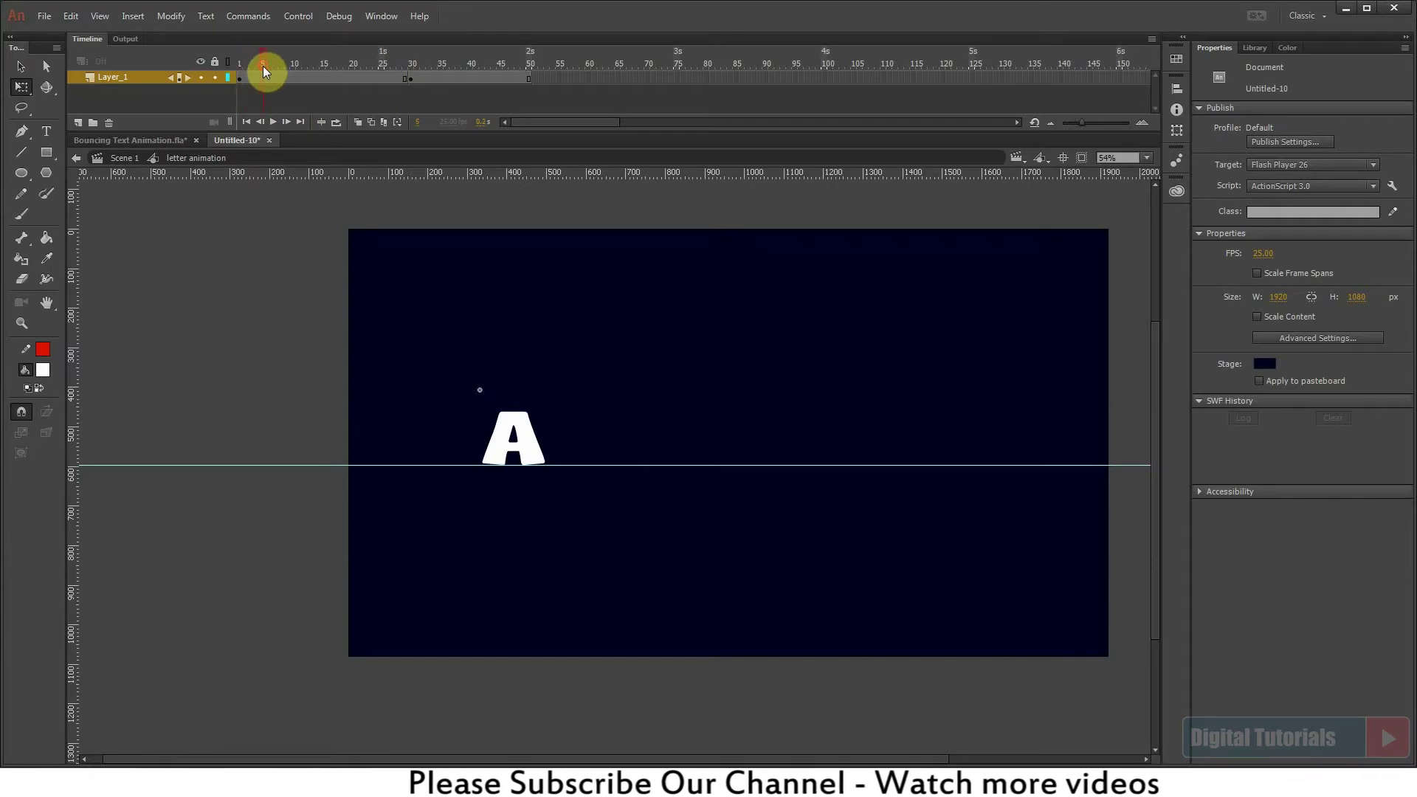
click(263, 77)
key(F6)
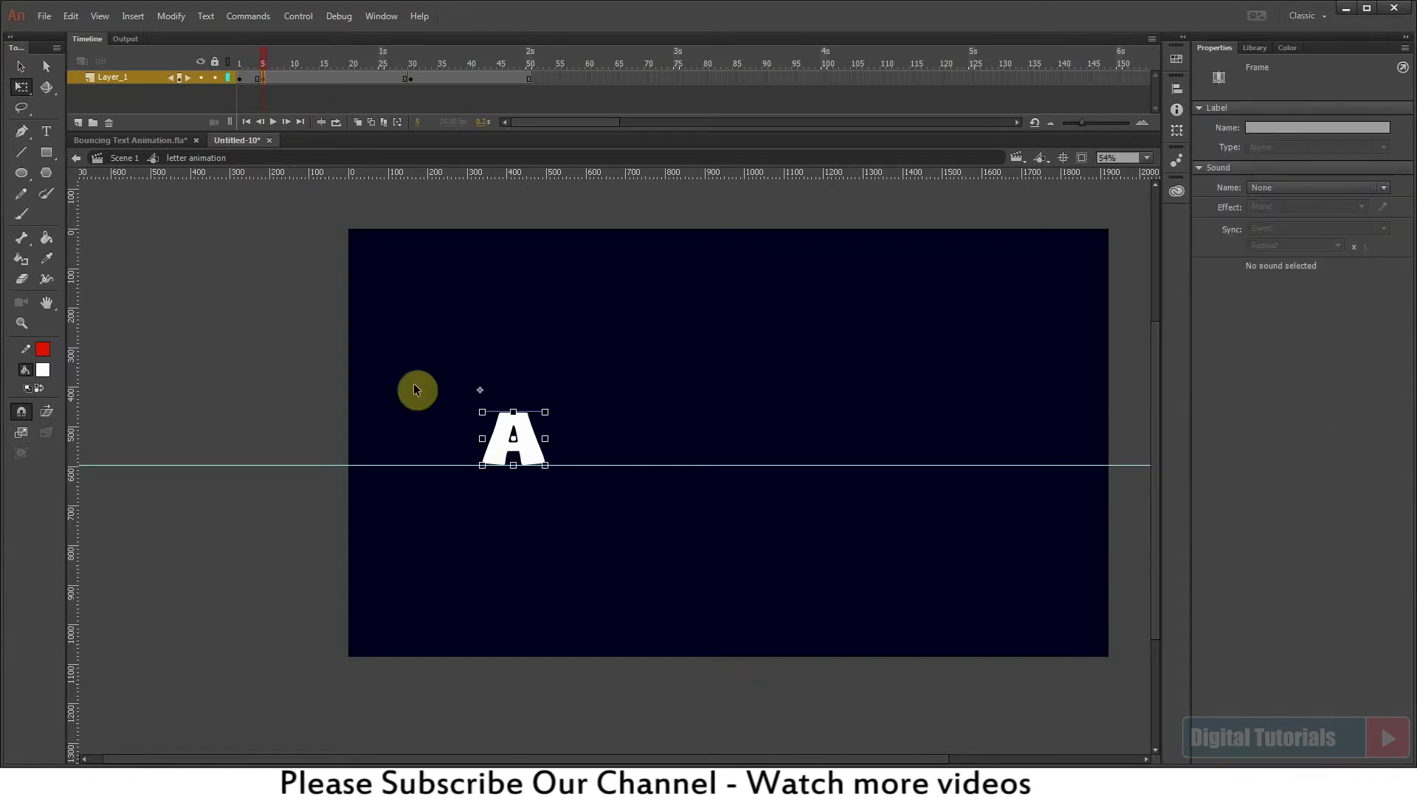
scroll(709, 569, up, 3)
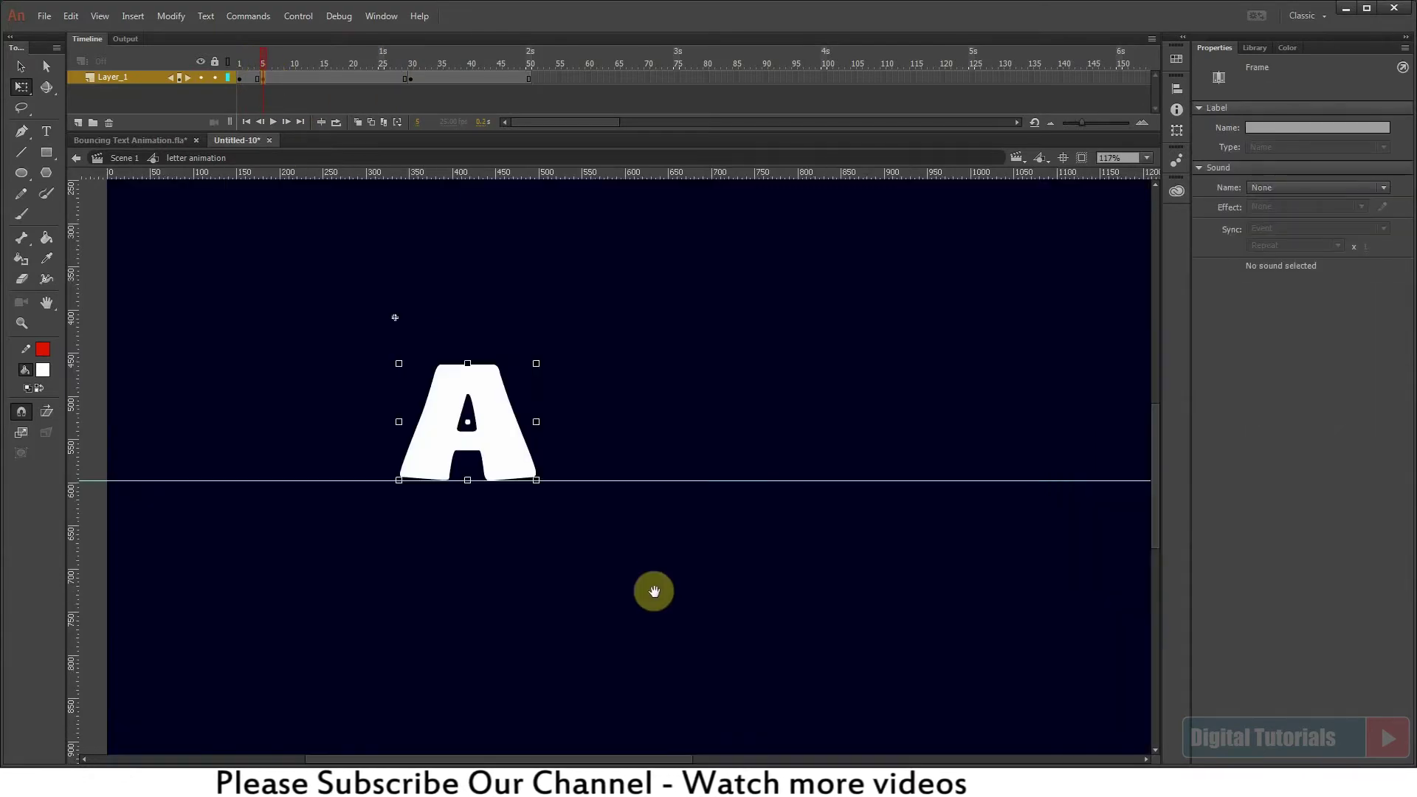
click(273, 78)
key(F6)
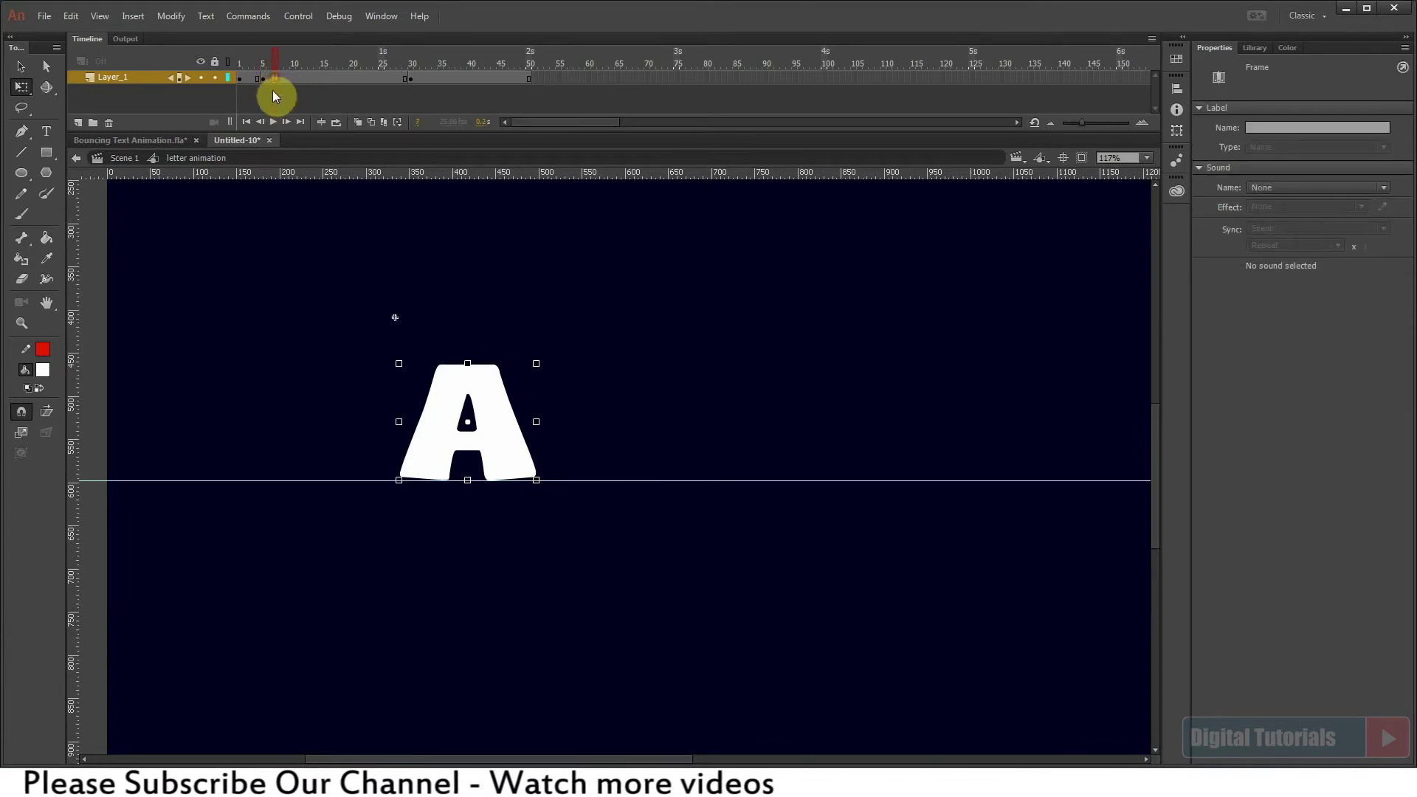
key(F6)
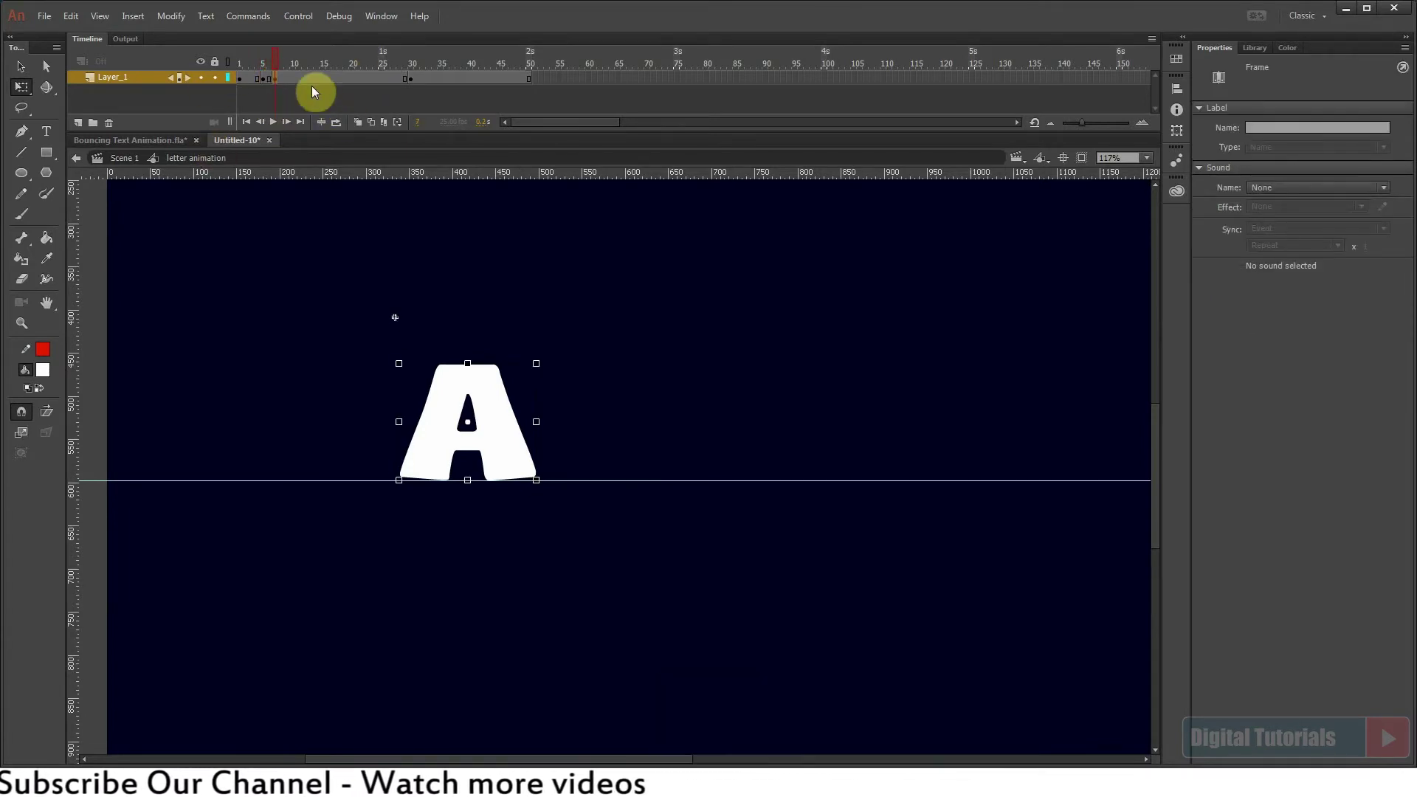
drag(276, 62, 216, 64)
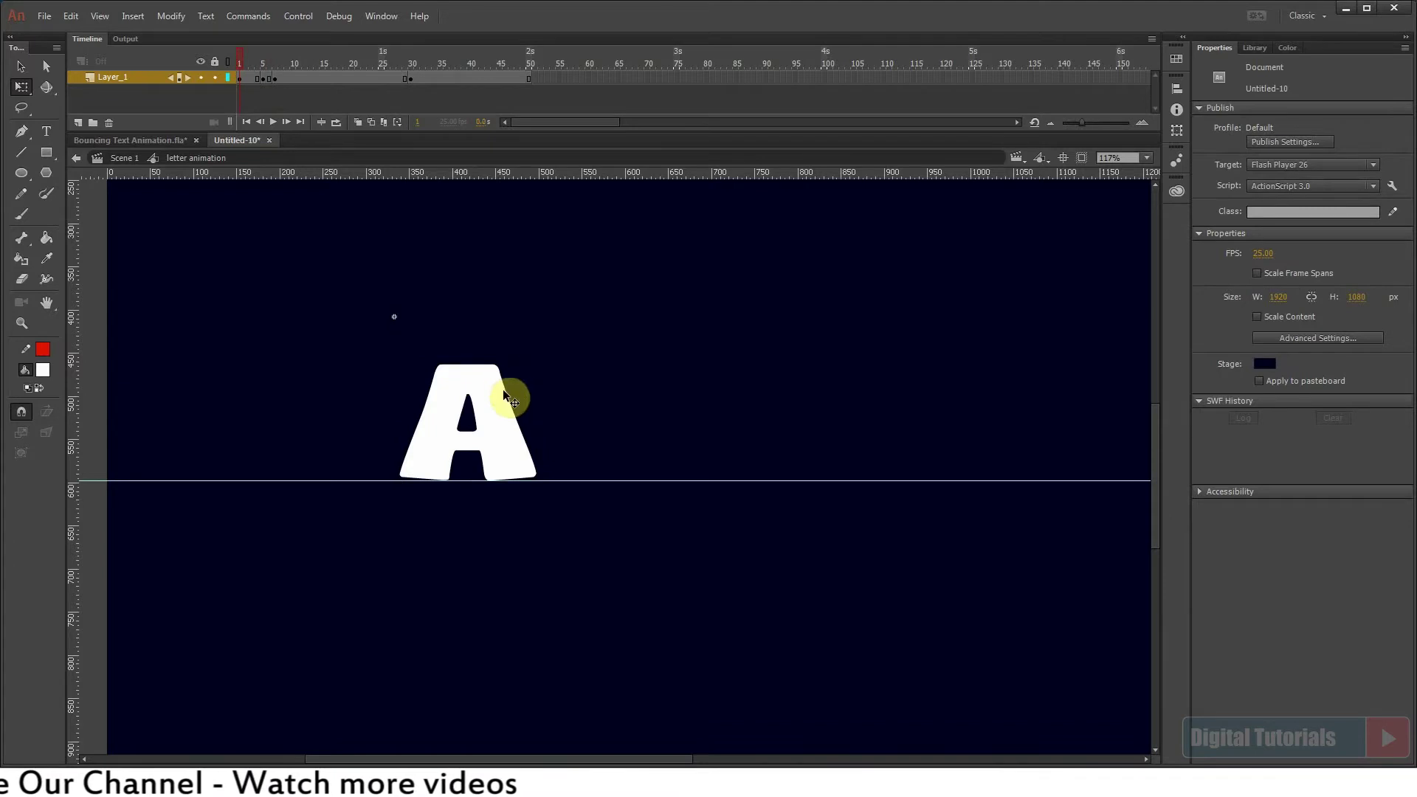
At frame 1, stretch the A taller and narrower, then lift it above the stage.
key(ctrl+minus)
click(551, 436)
scroll(551, 437, up, 3)
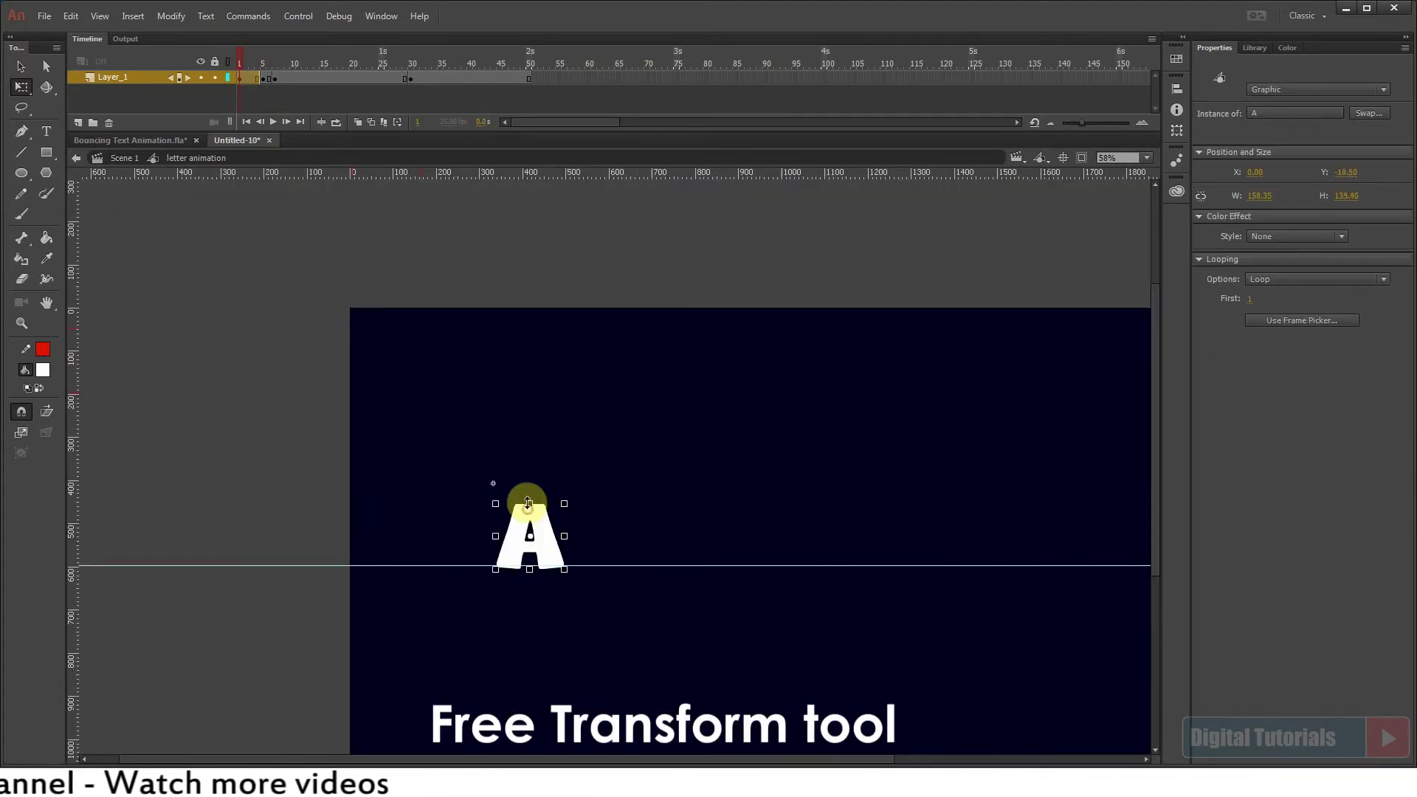
drag(527, 502, 527, 491)
drag(563, 536, 554, 536)
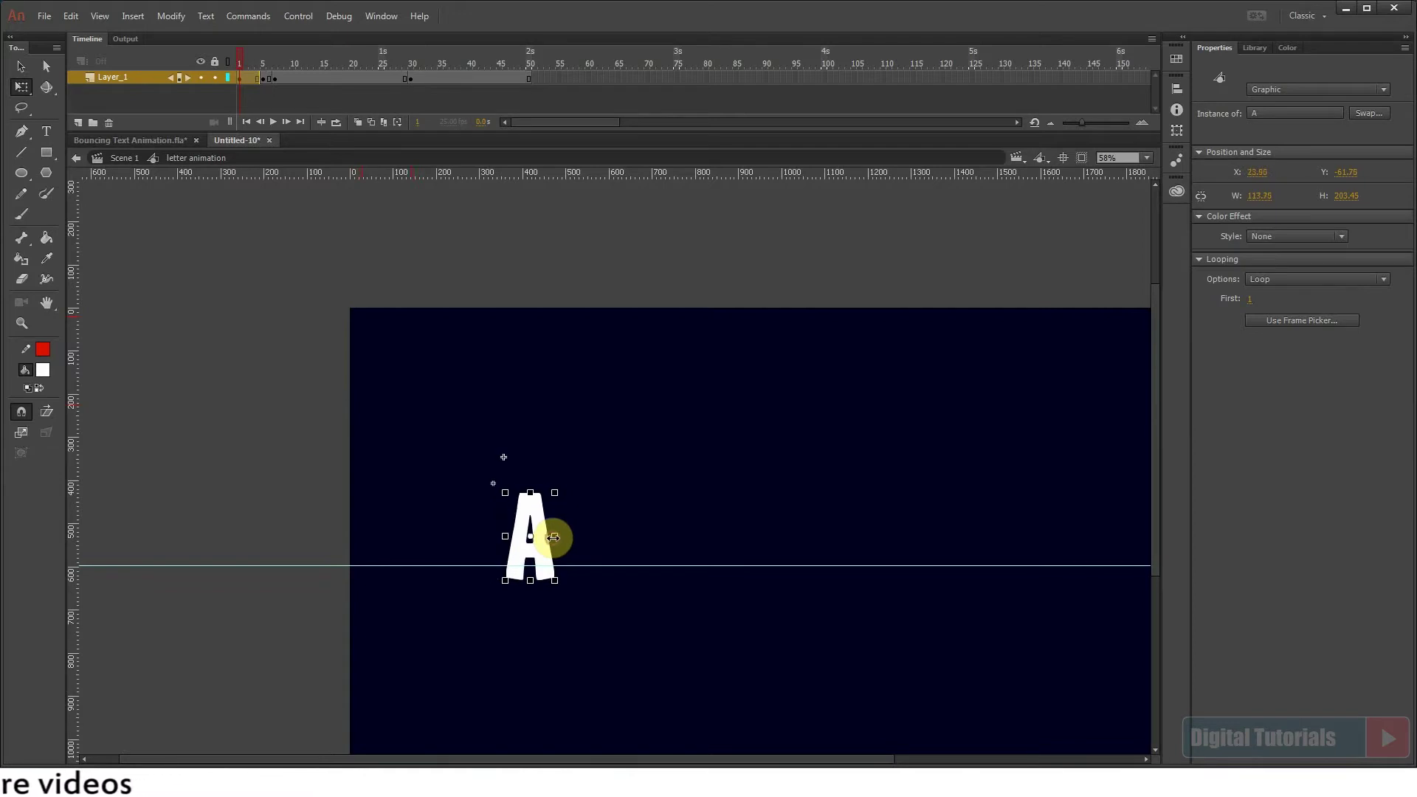
key(shift+Up)
key(shift+Up)
key(shift+Up)
key(shift+Up)
key(shift+Up)
key(shift+Up)
key(shift+Up)
key(shift+Up)
key(shift+Up)
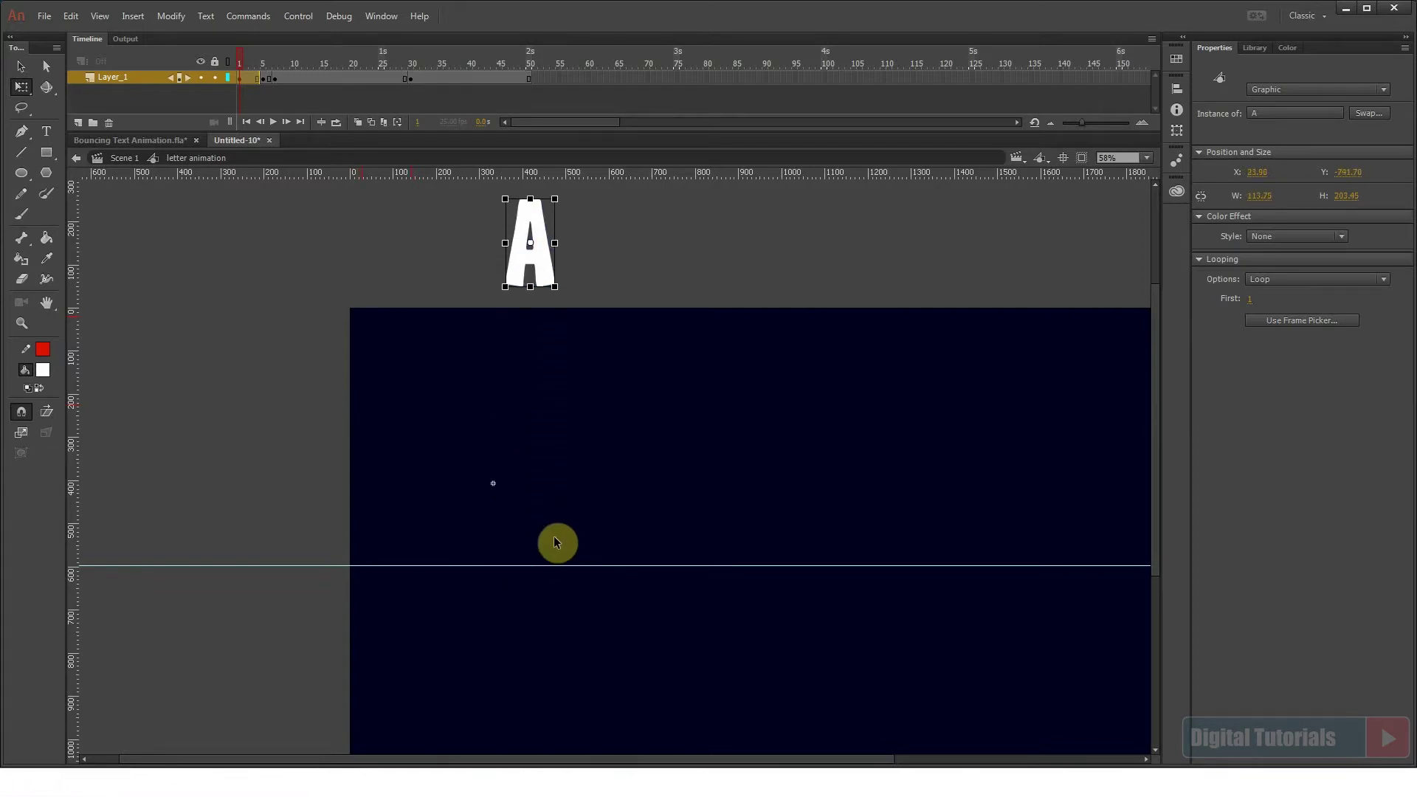
At frame 5, stretch the A tall and narrow, about 106.85 × 219.50.
drag(247, 61, 264, 56)
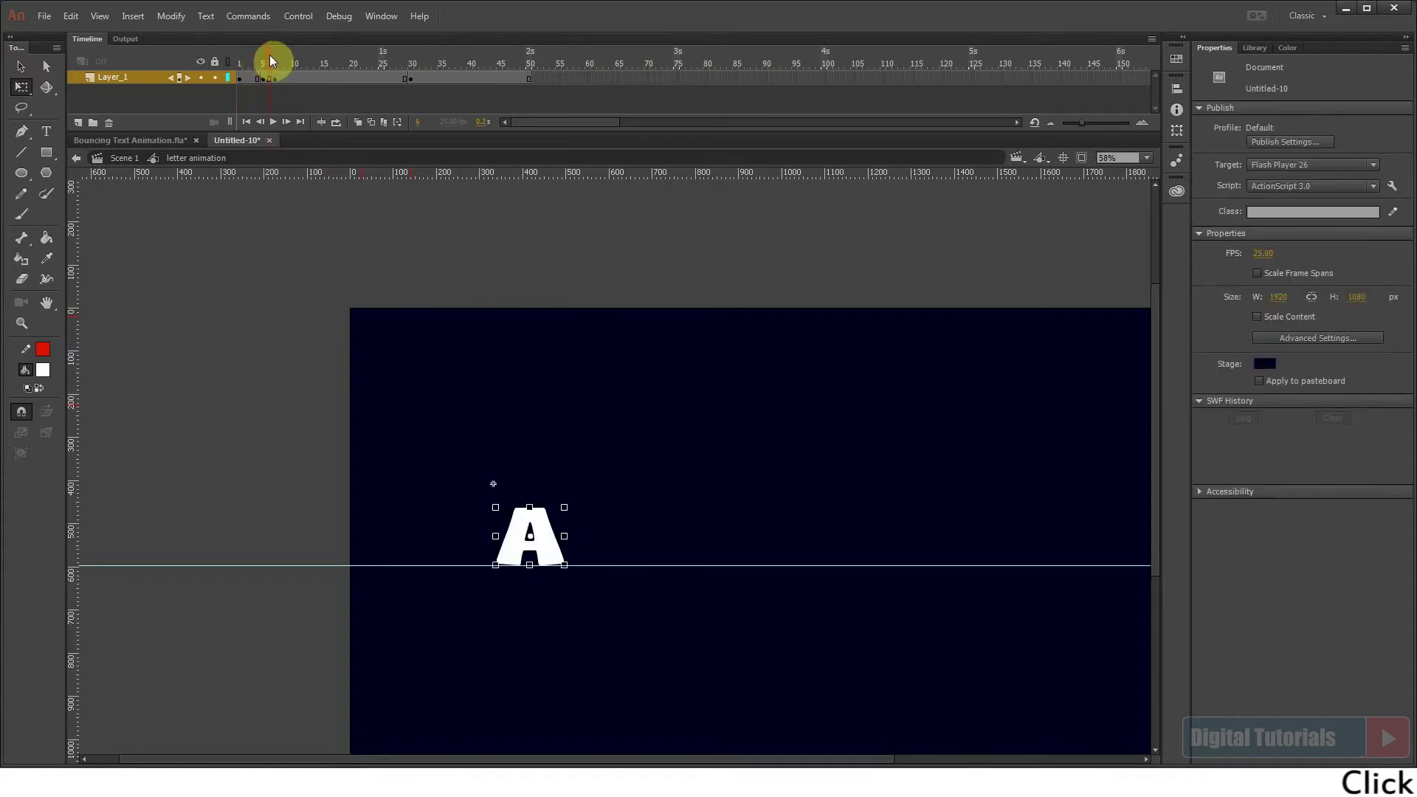
click(263, 76)
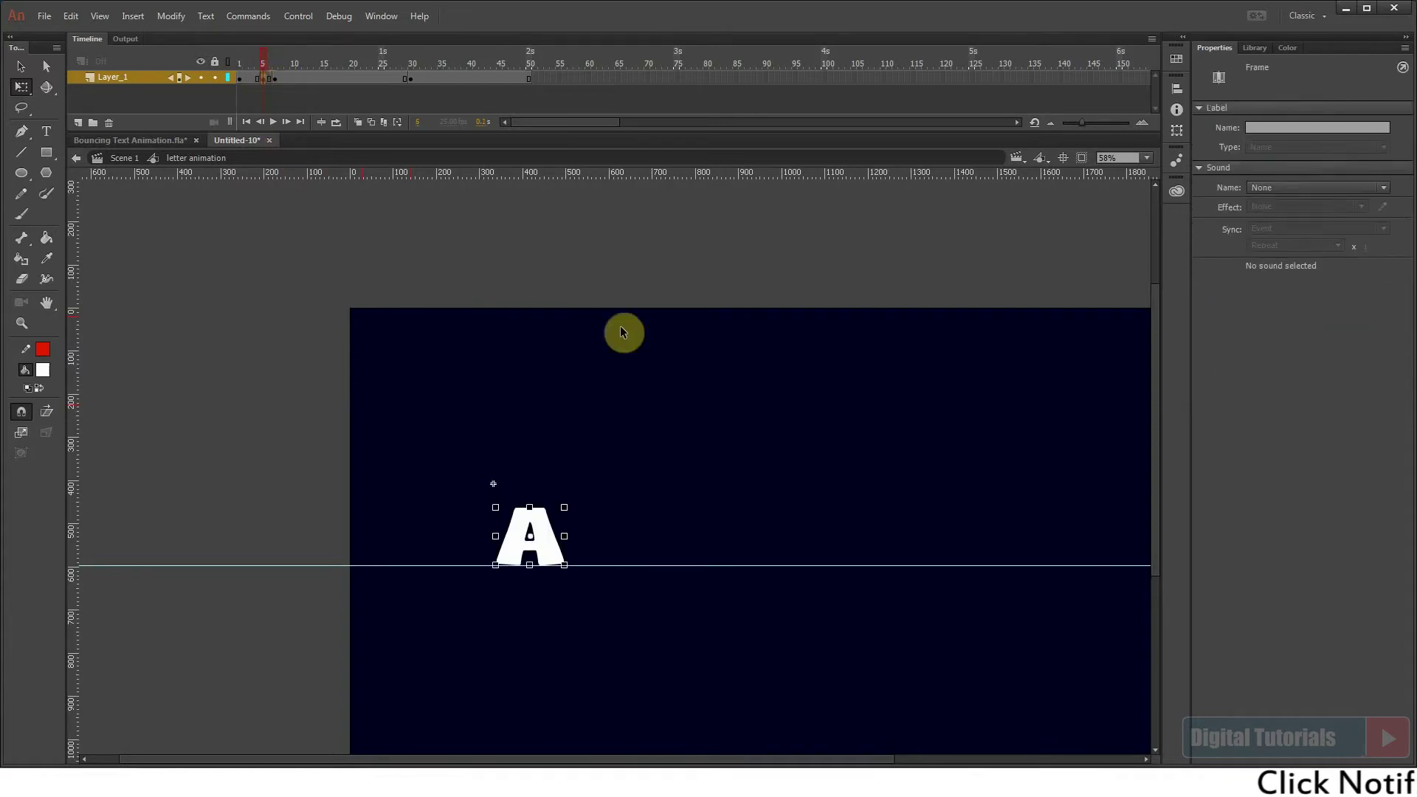
scroll(475, 426, up, 5)
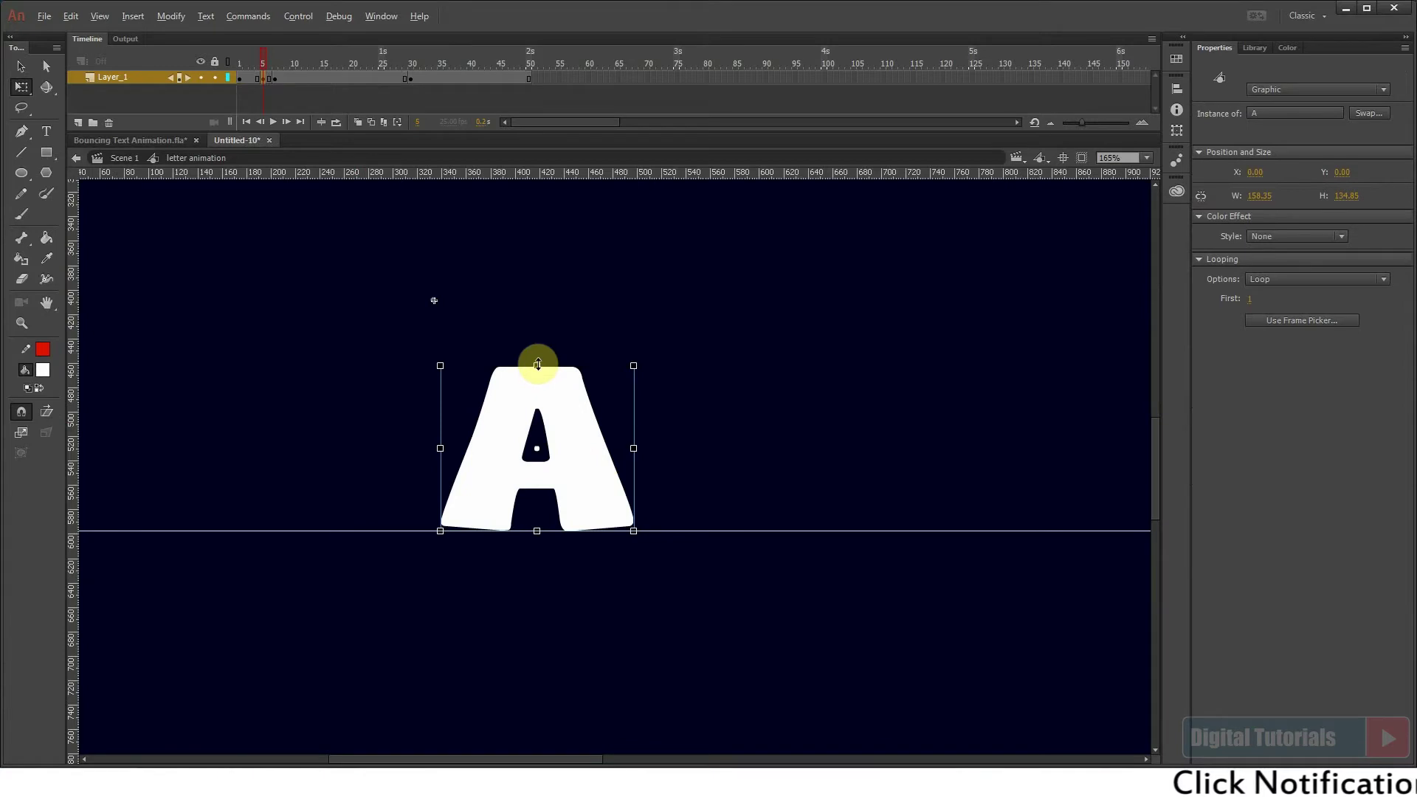
drag(538, 364, 546, 260)
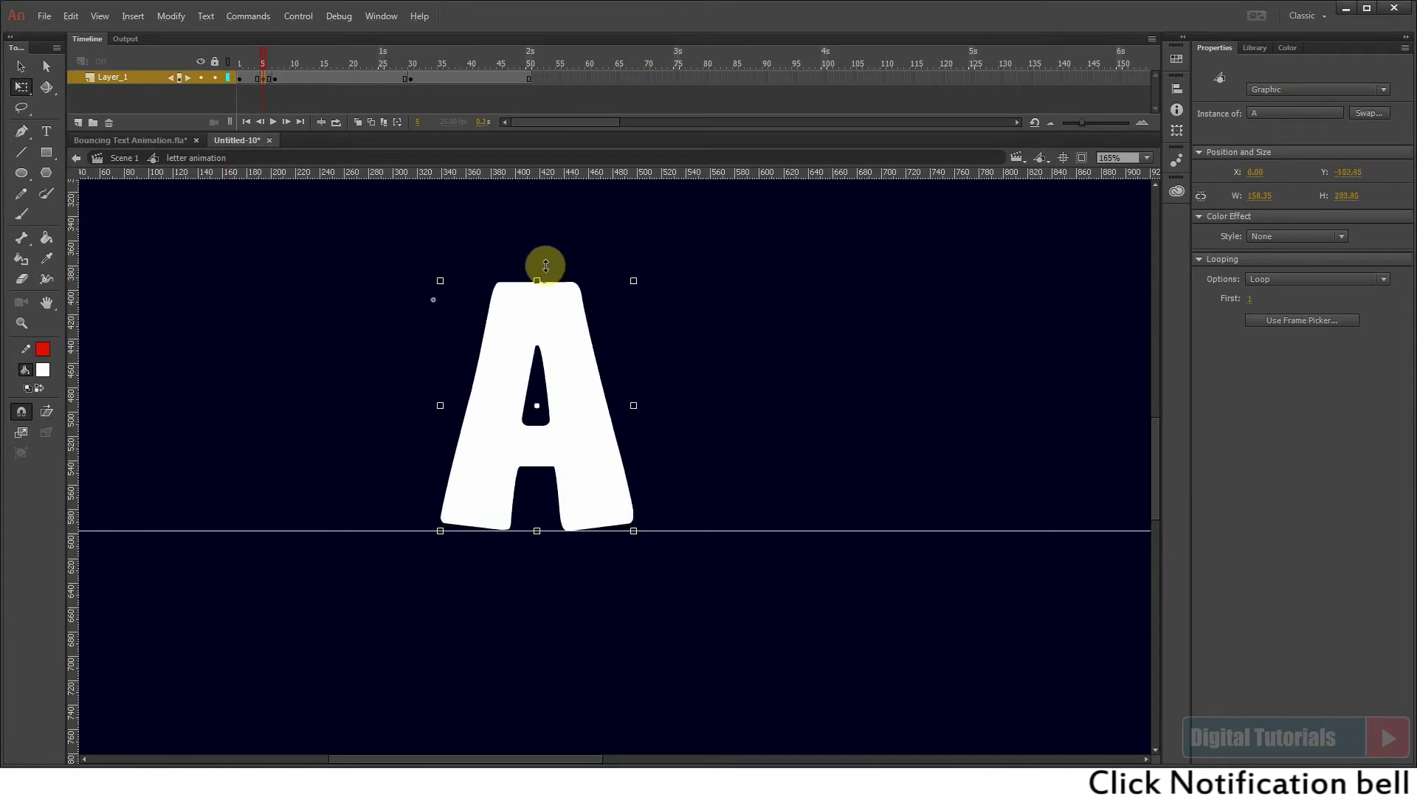
drag(633, 396, 604, 395)
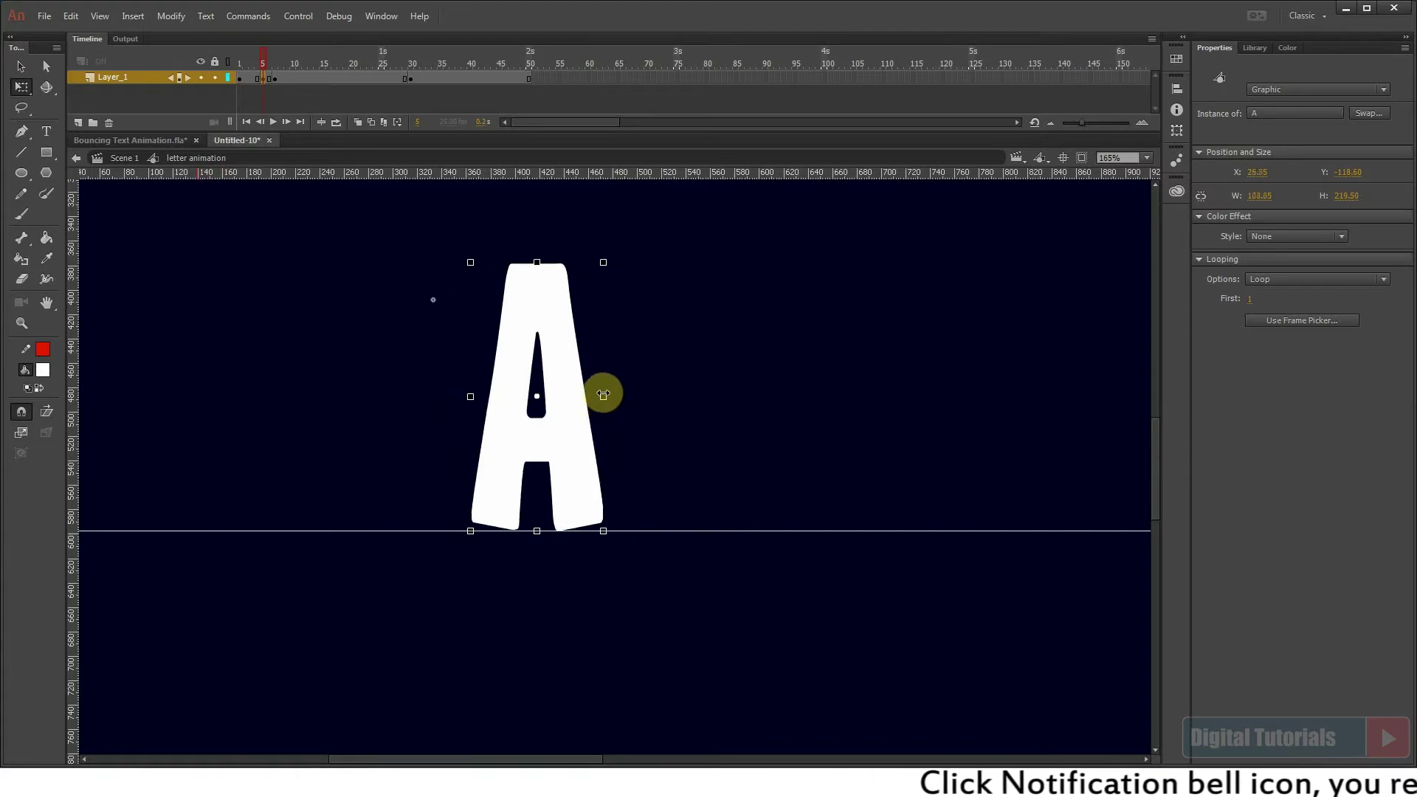
mouse_move(264, 65)
mouse_down()
mouse_move(251, 59)
mouse_move(267, 63)
mouse_move(251, 85)
mouse_up()
key(ctrl+2)
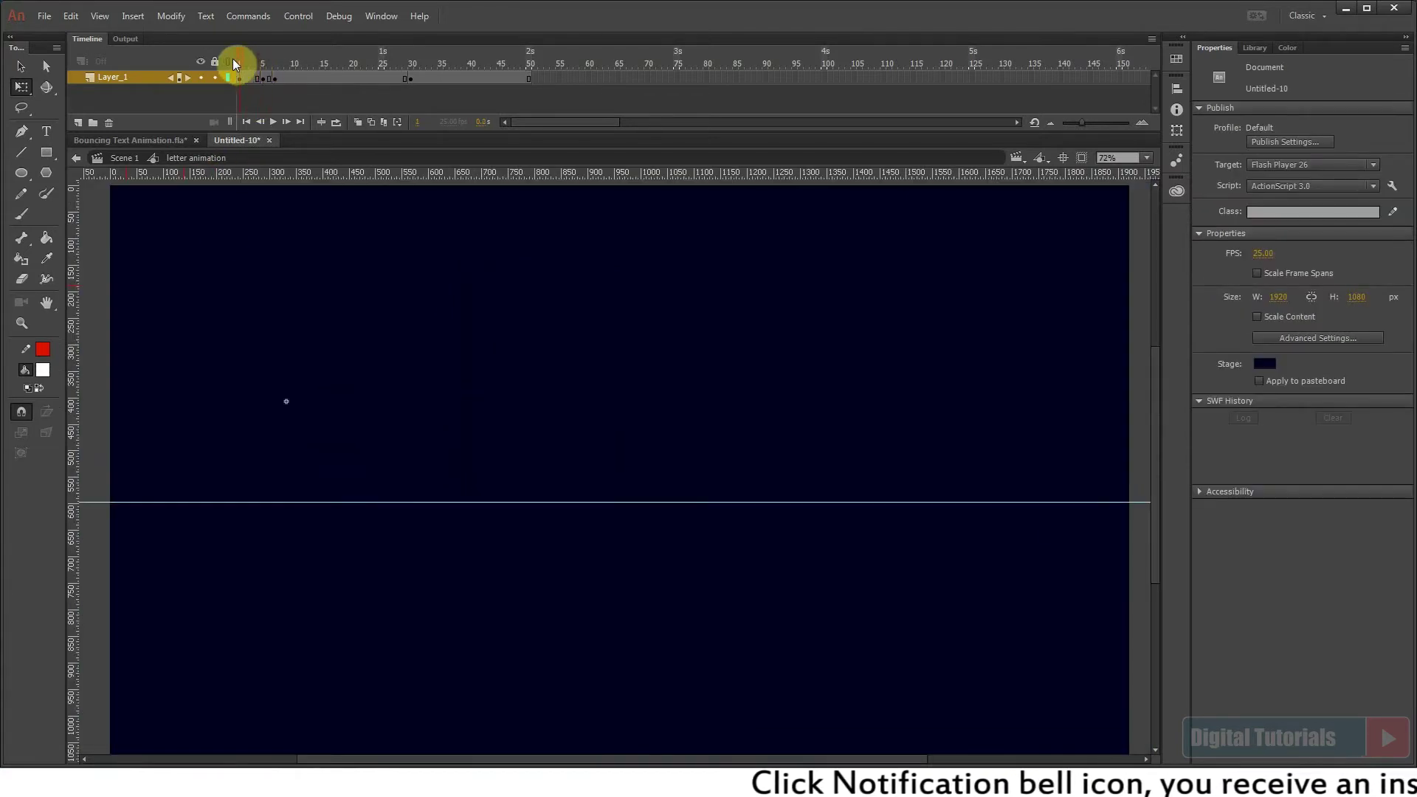
Create a classic tween over frames 1–5 and play the drop.
right_click(251, 82)
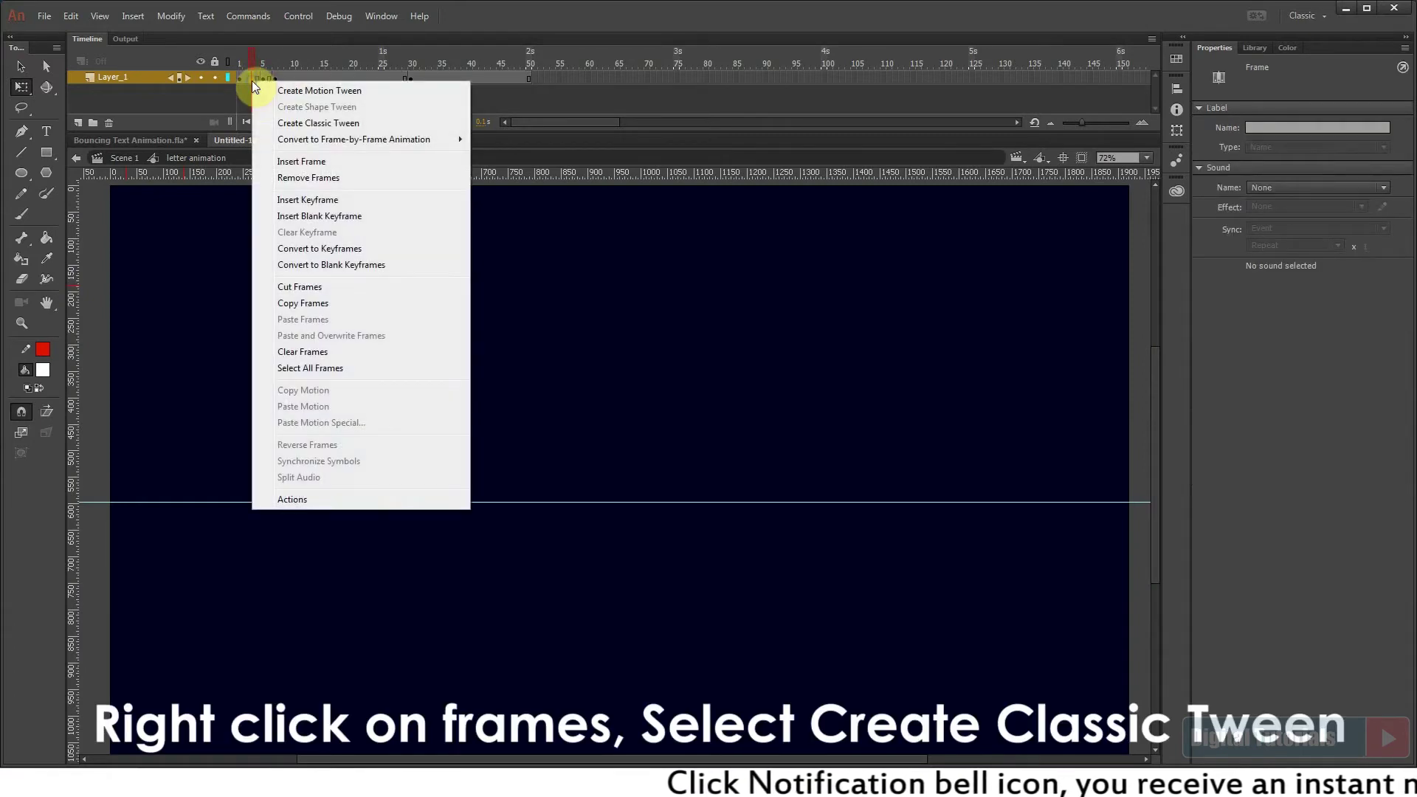
click(292, 120)
key(Return)
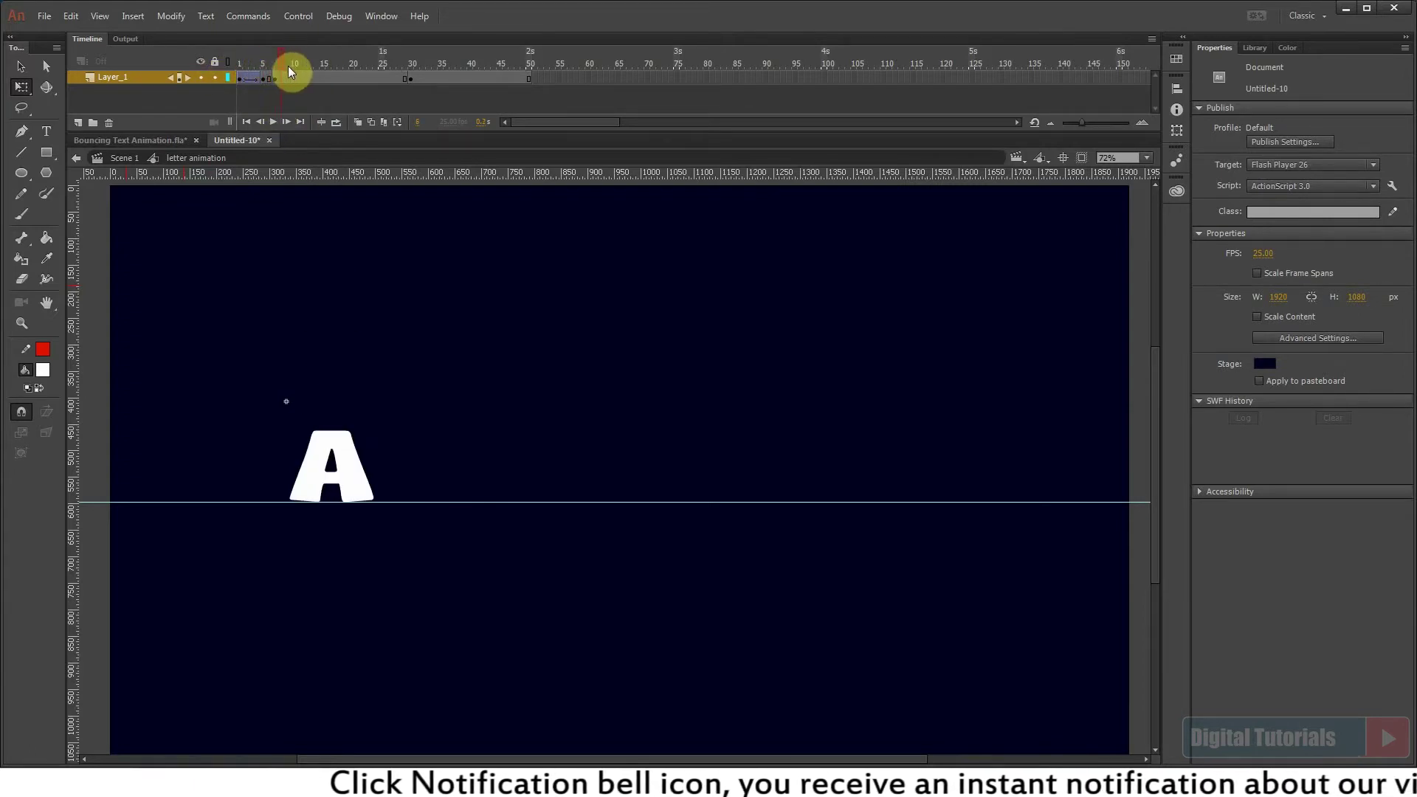
click(305, 78)
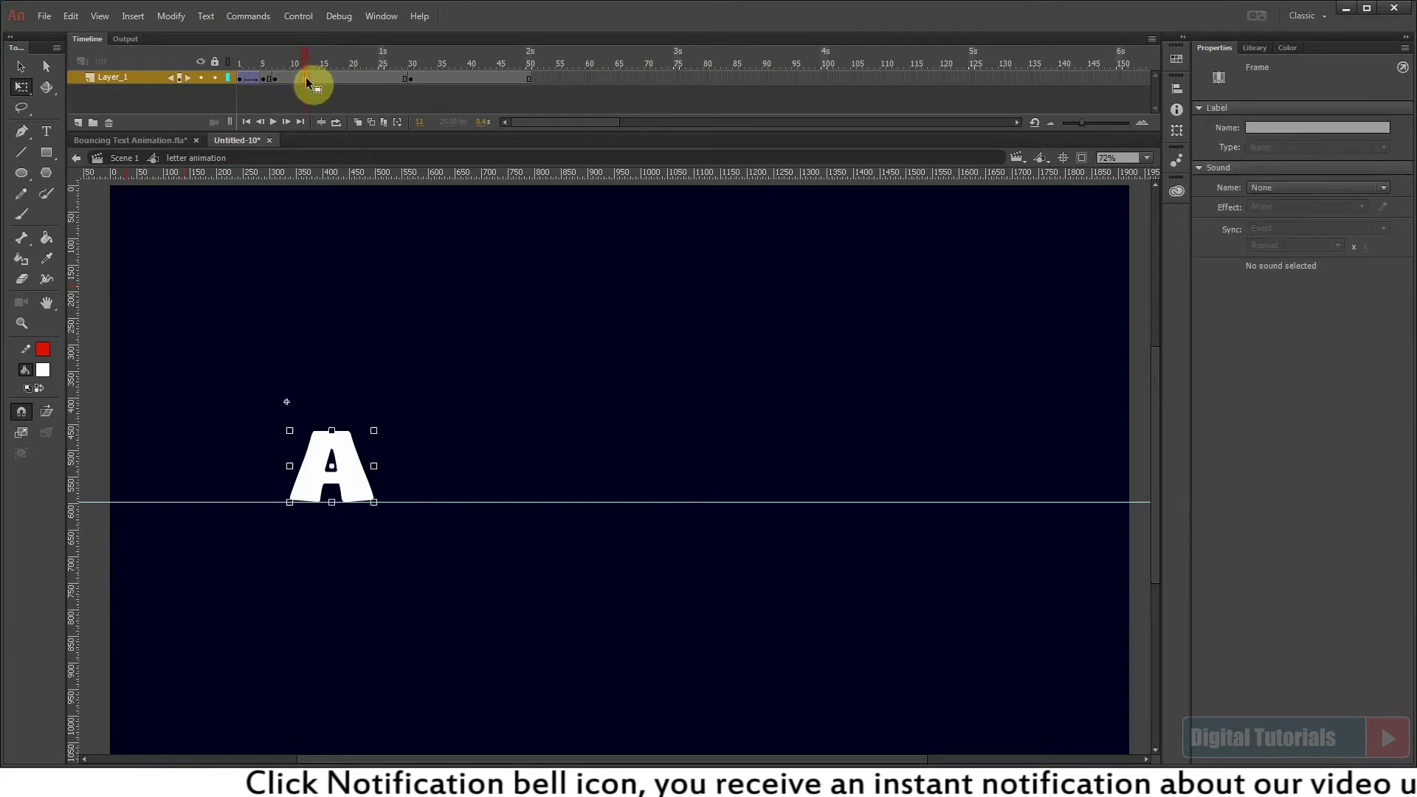
Add a keyframe and squash the A wide, about 232 × 109.
key(F6)
drag(284, 369, 493, 631)
click(263, 59)
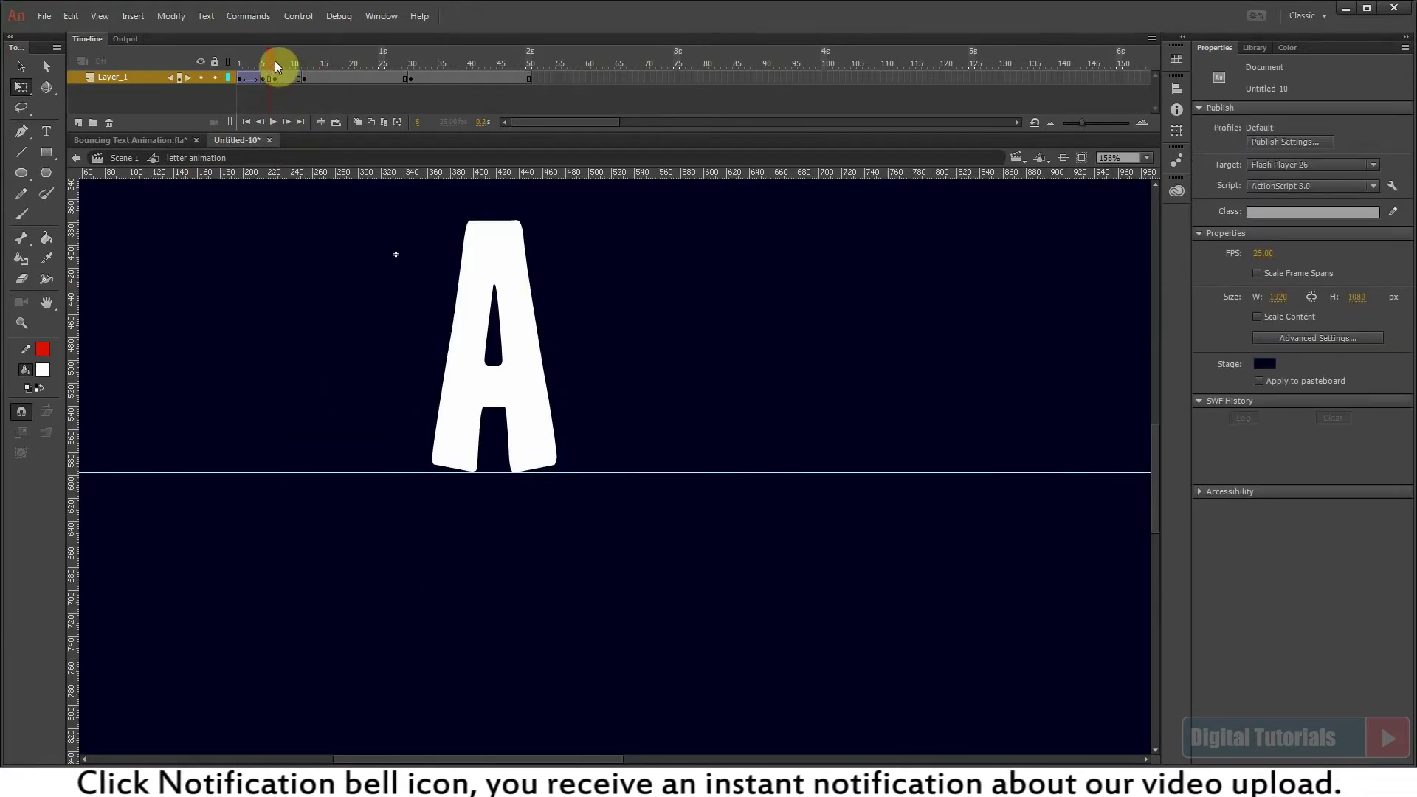
drag(275, 65, 268, 63)
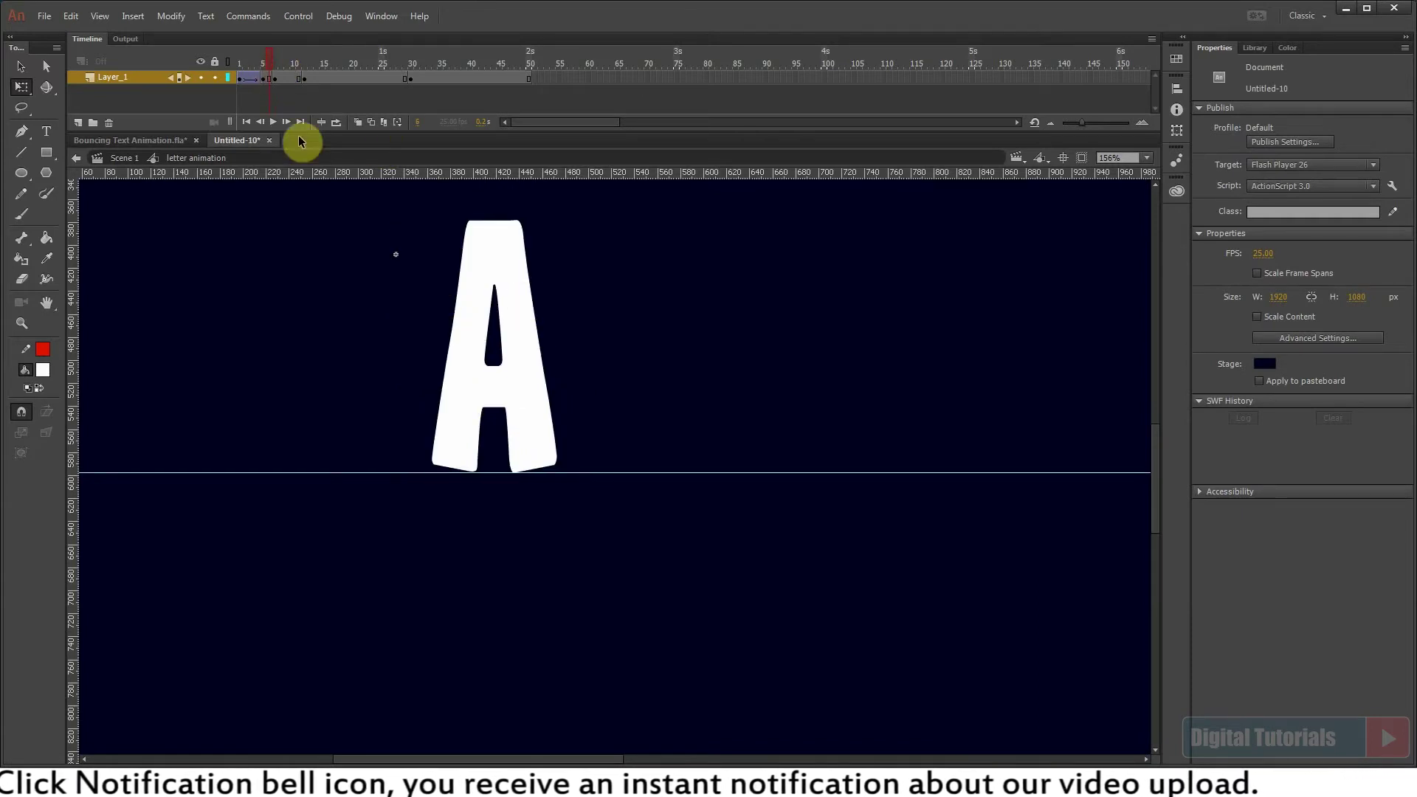
click(282, 78)
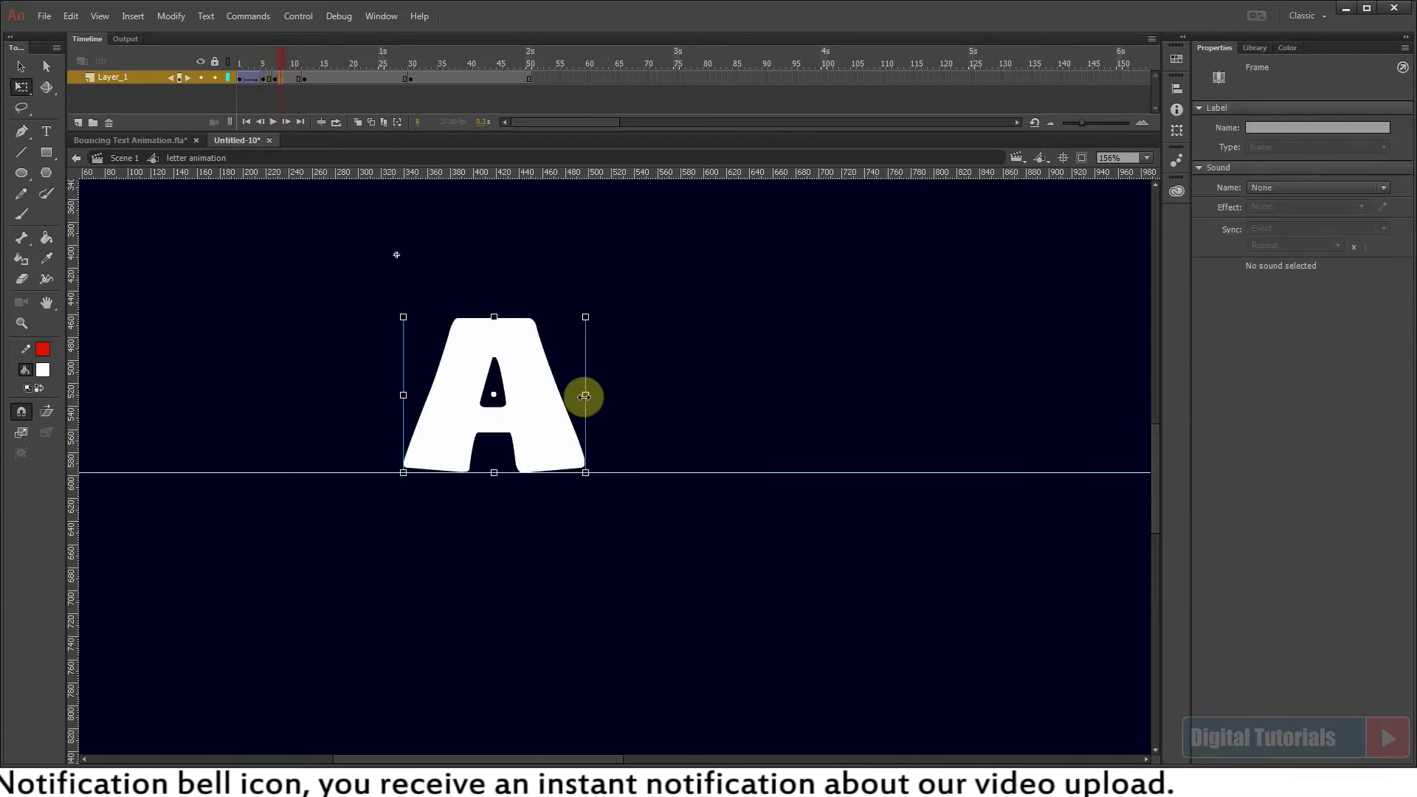
drag(584, 397, 626, 396)
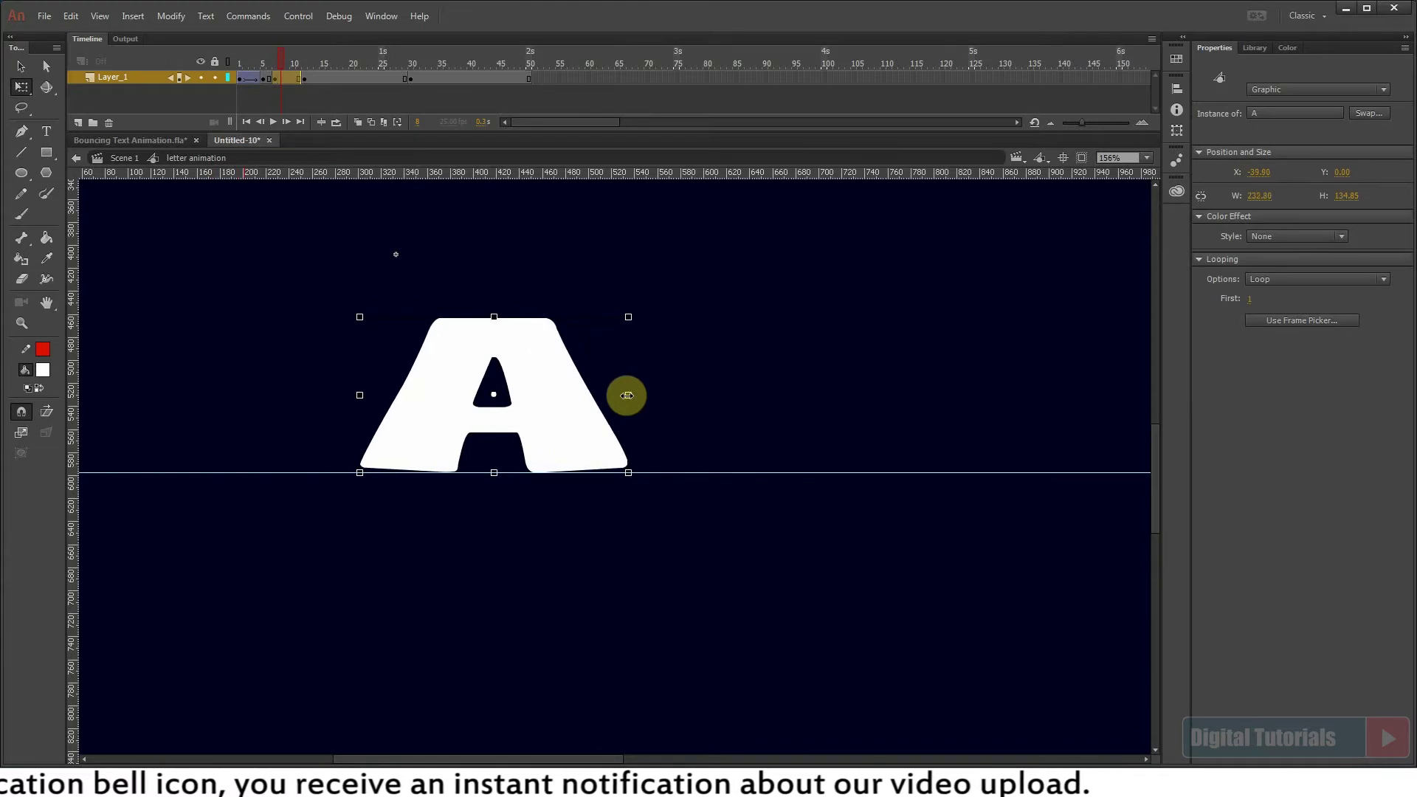
drag(493, 316, 491, 346)
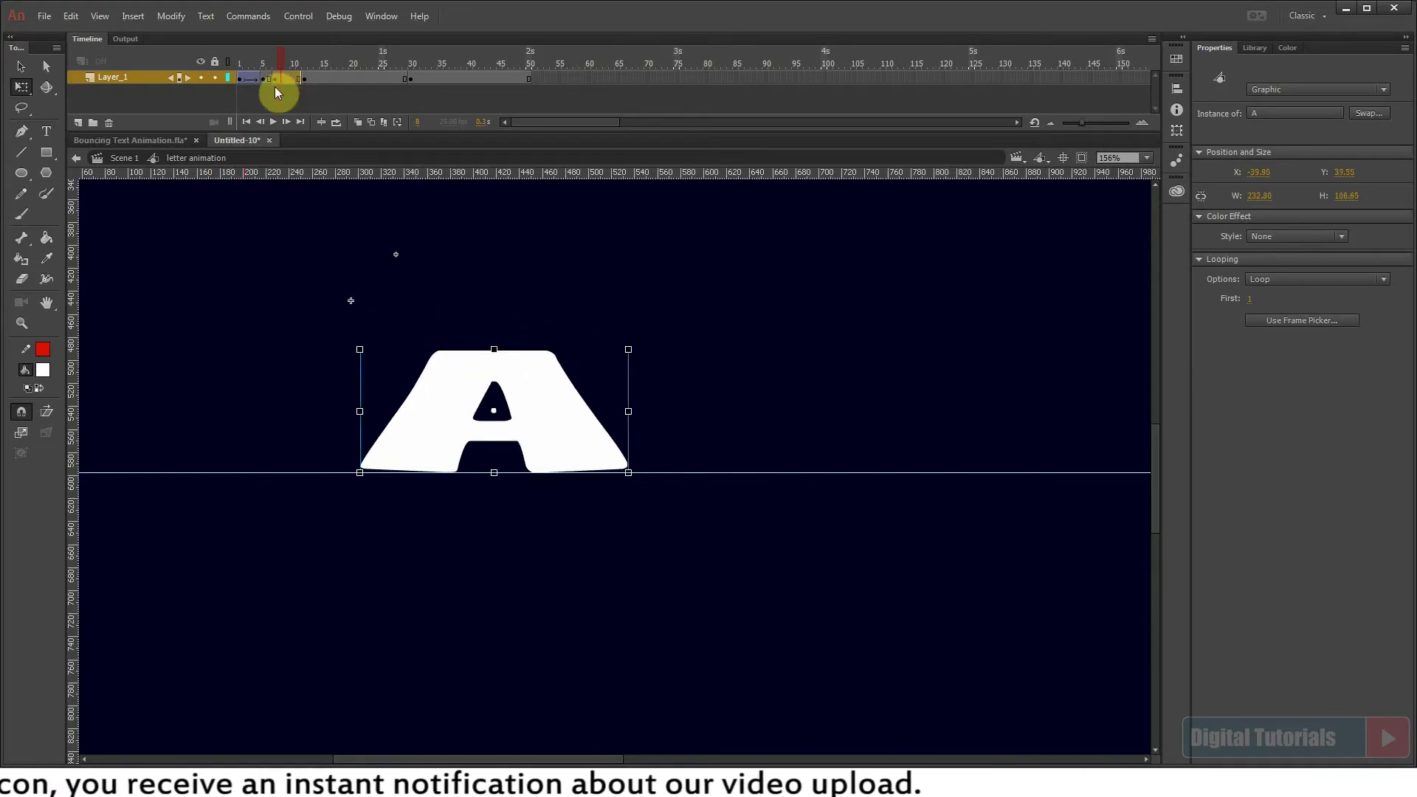
mouse_move(282, 69)
mouse_down()
mouse_move(263, 63)
mouse_move(277, 65)
mouse_up()
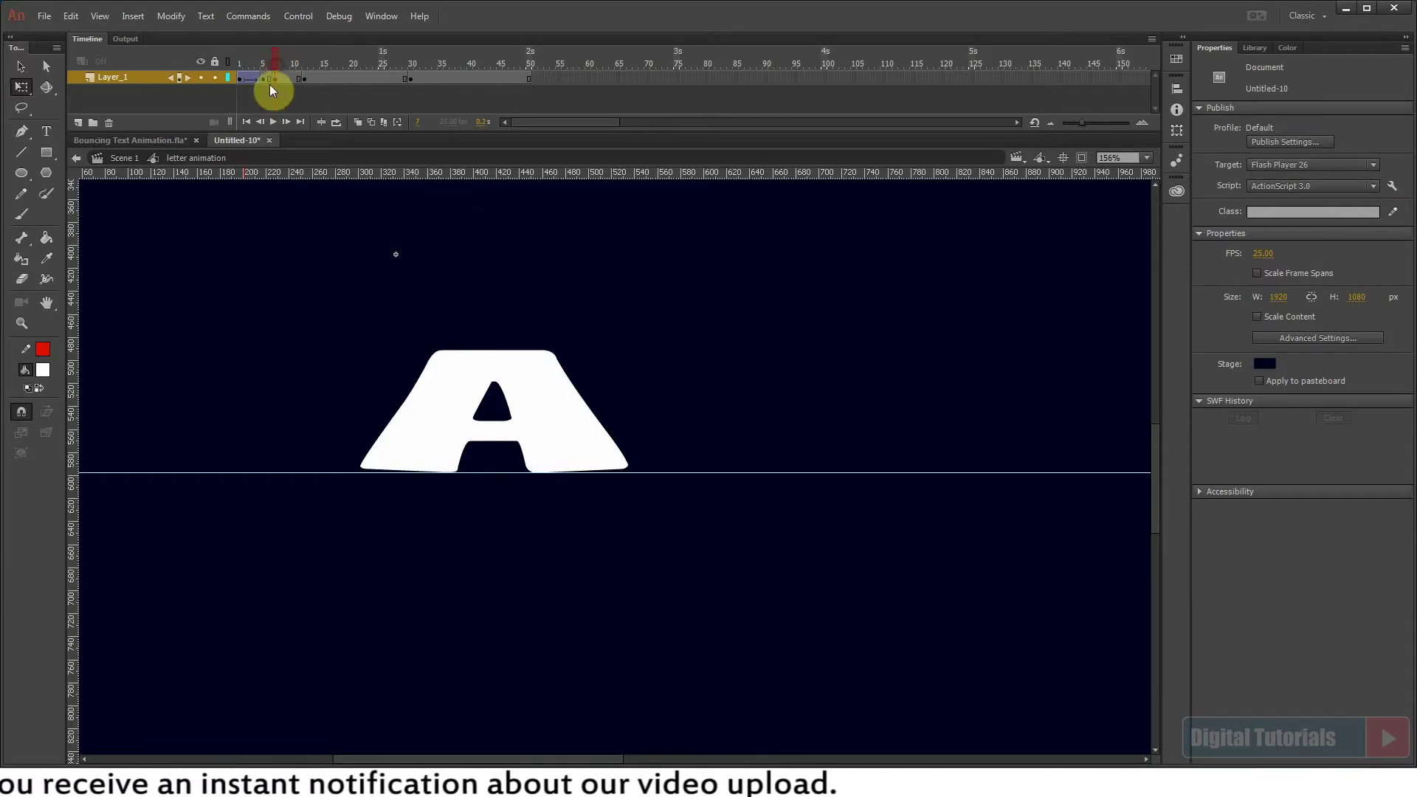
Classic-tween into the squash pose, replay the bounce and rewind to frame 1.
right_click(269, 80)
click(325, 121)
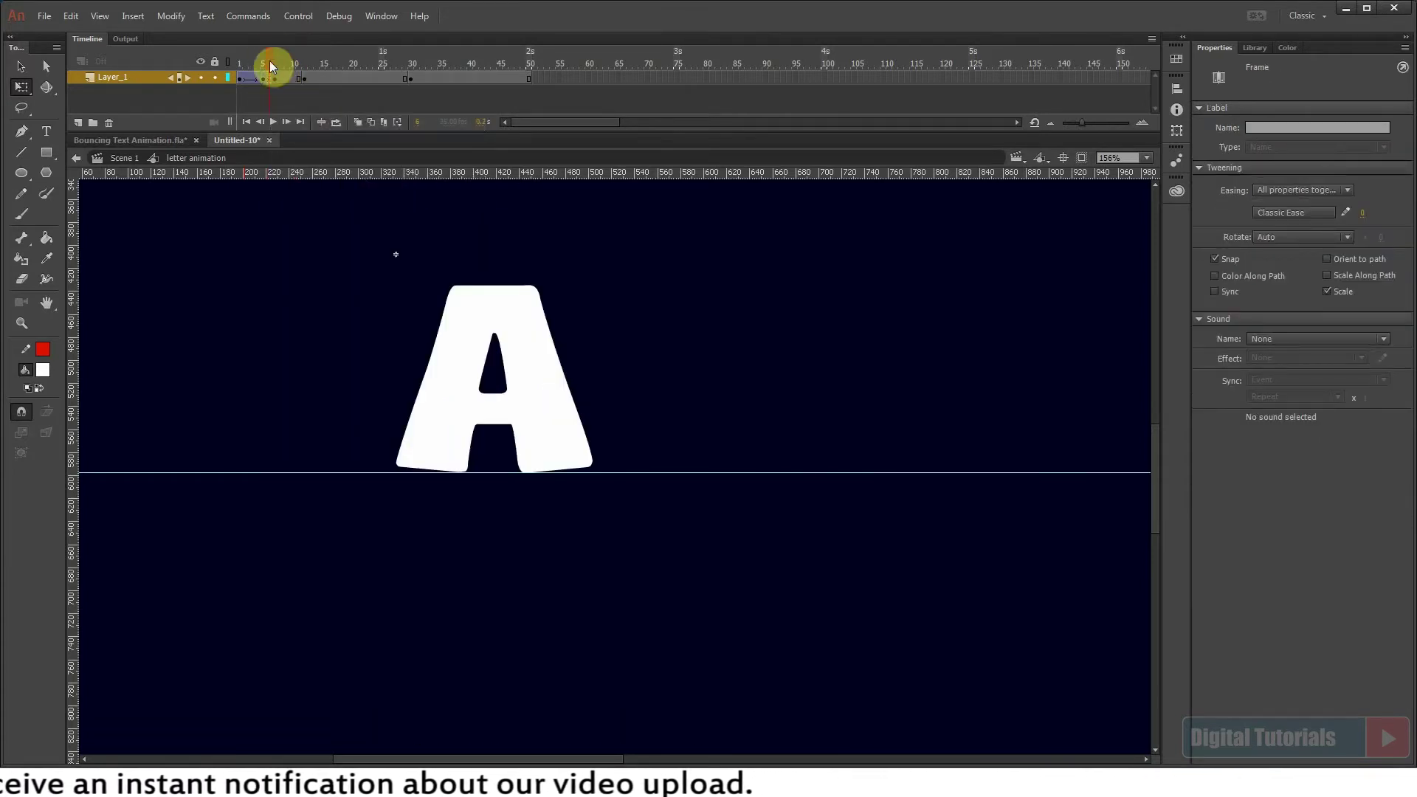
drag(275, 61, 213, 67)
key(Return)
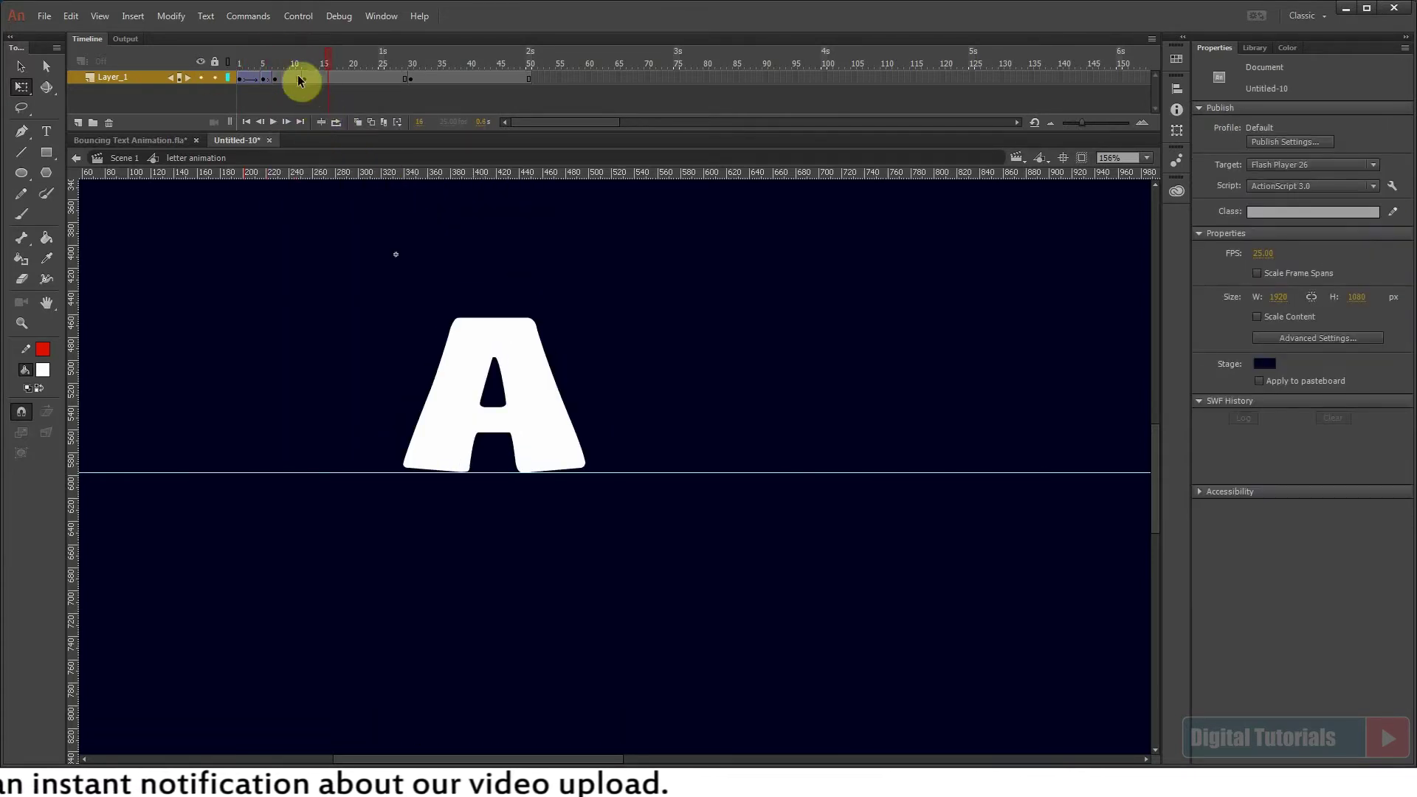
drag(301, 81, 231, 69)
key(ctrl+minus)
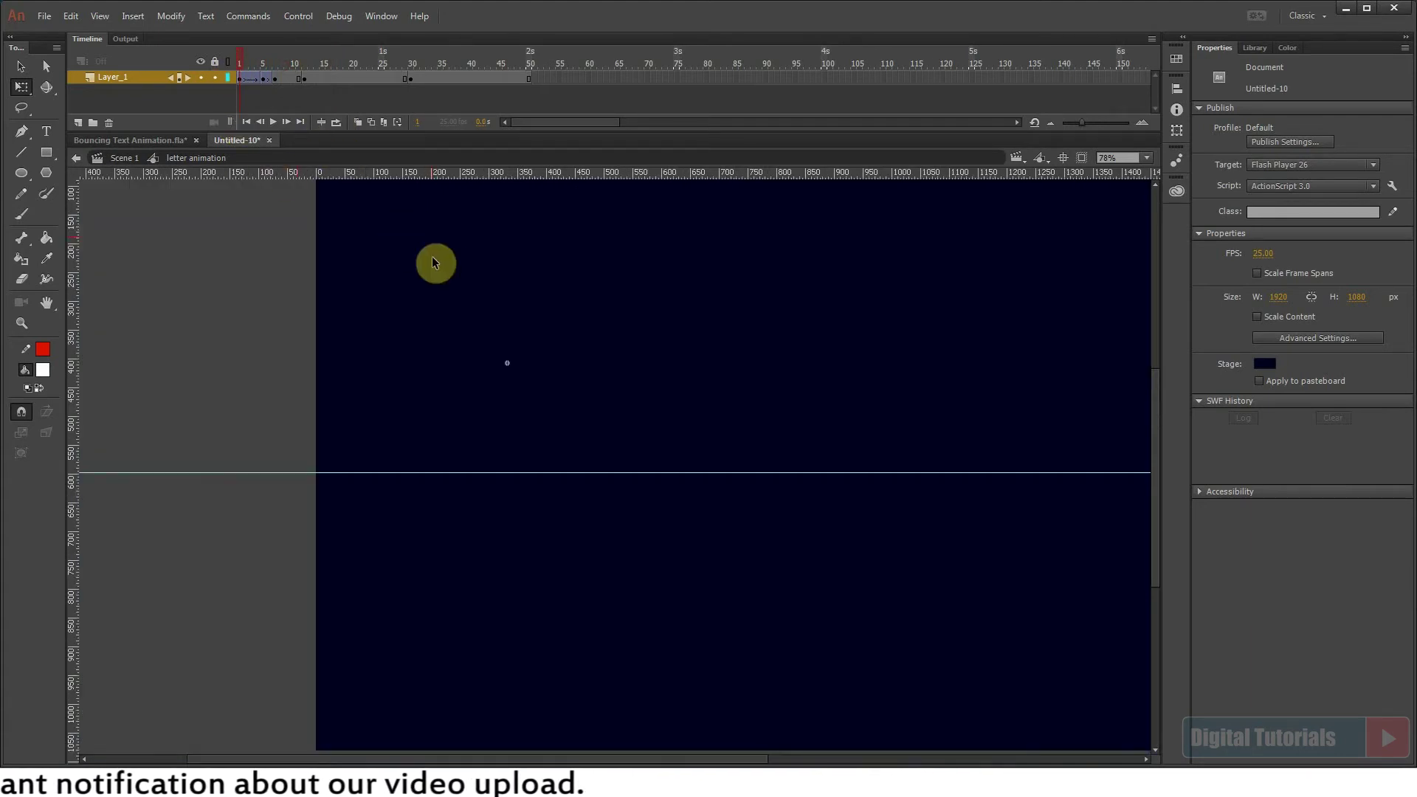
Add a frame-9 keyframe, extend the hold with frames, and classic-tween the span.
scroll(446, 354, right, 3)
scroll(456, 457, up, 4)
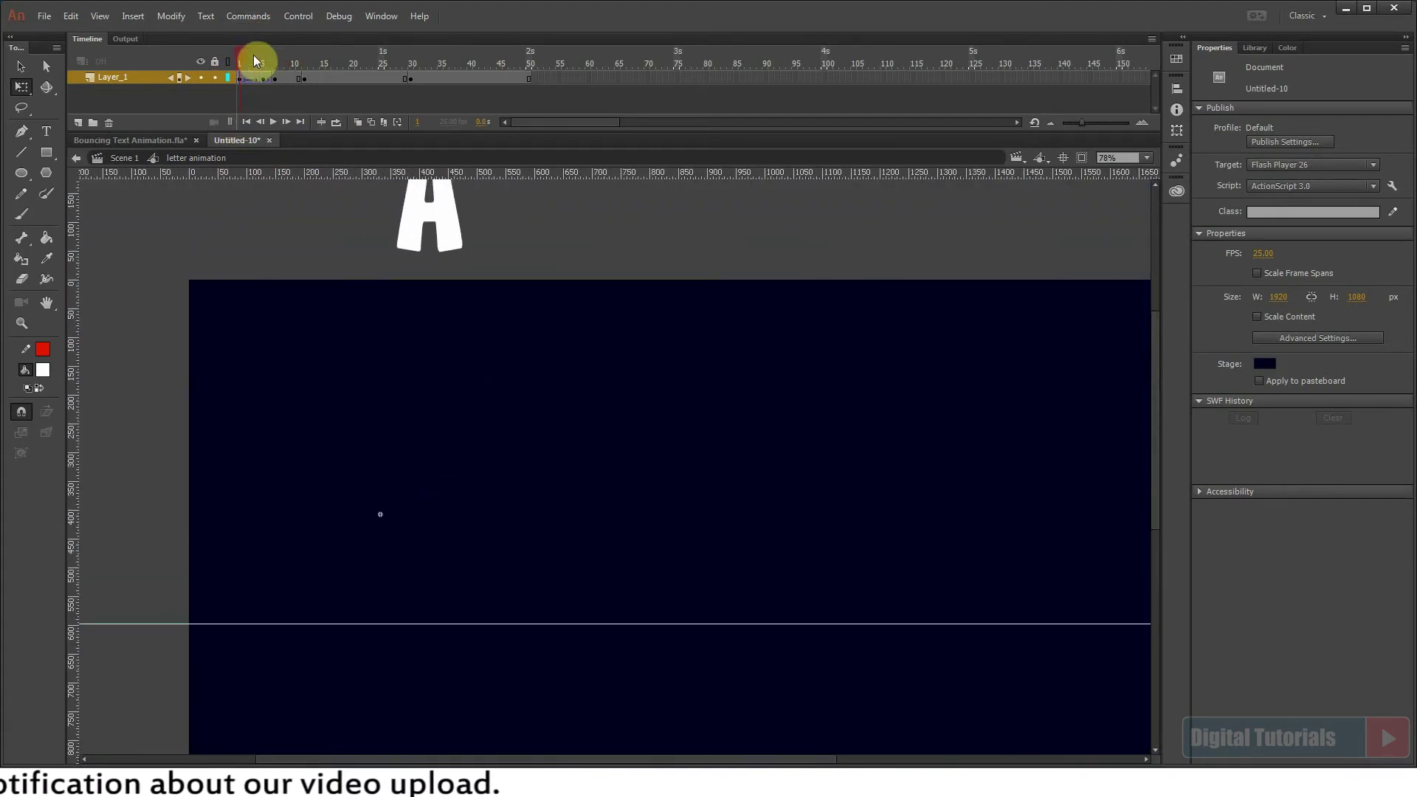
drag(254, 60, 287, 65)
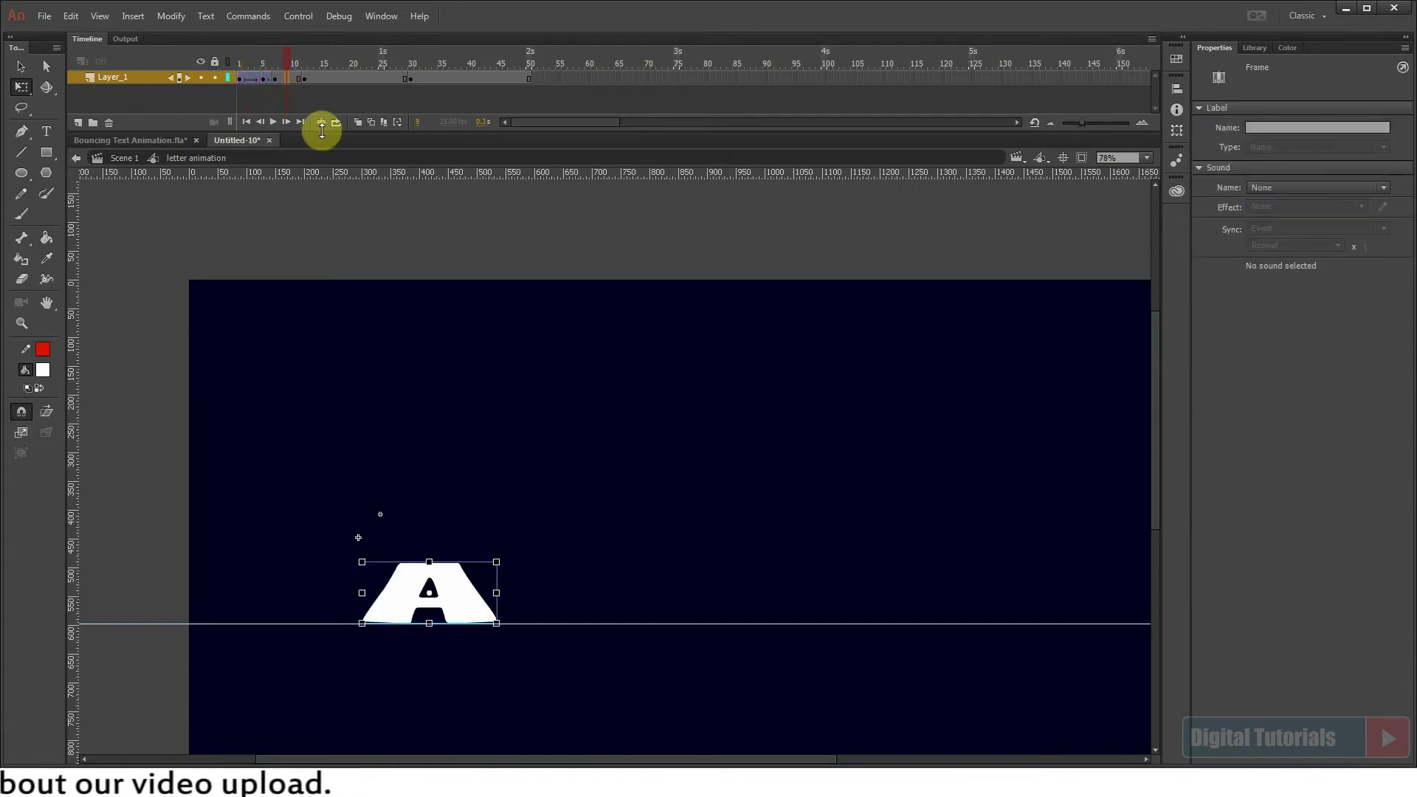
key(F6)
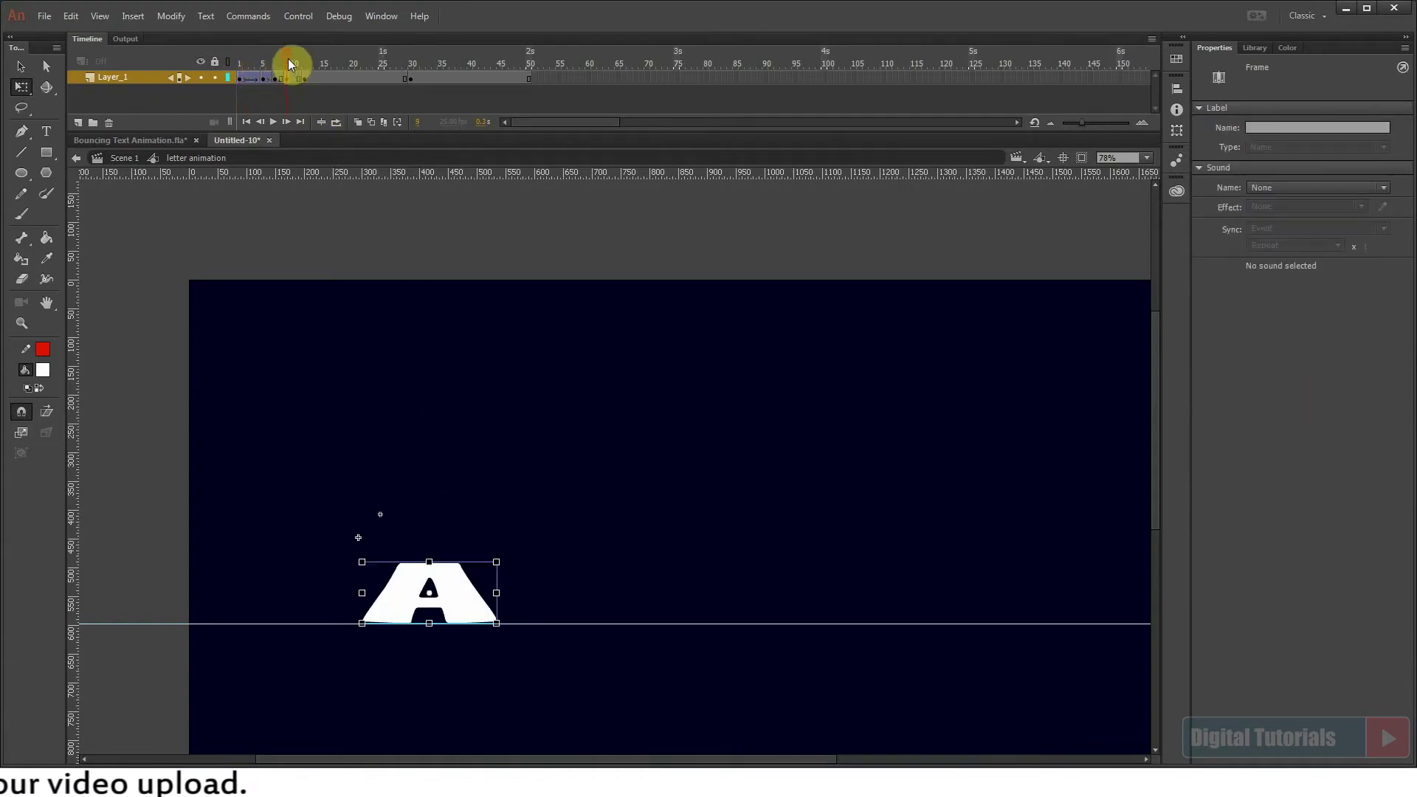
click(295, 60)
key(F5)
key(F5)
key(F5)
key(F5)
key(F5)
right_click(307, 81)
click(324, 109)
mouse_move(304, 57)
mouse_down()
mouse_move(248, 59)
mouse_move(274, 57)
mouse_up()
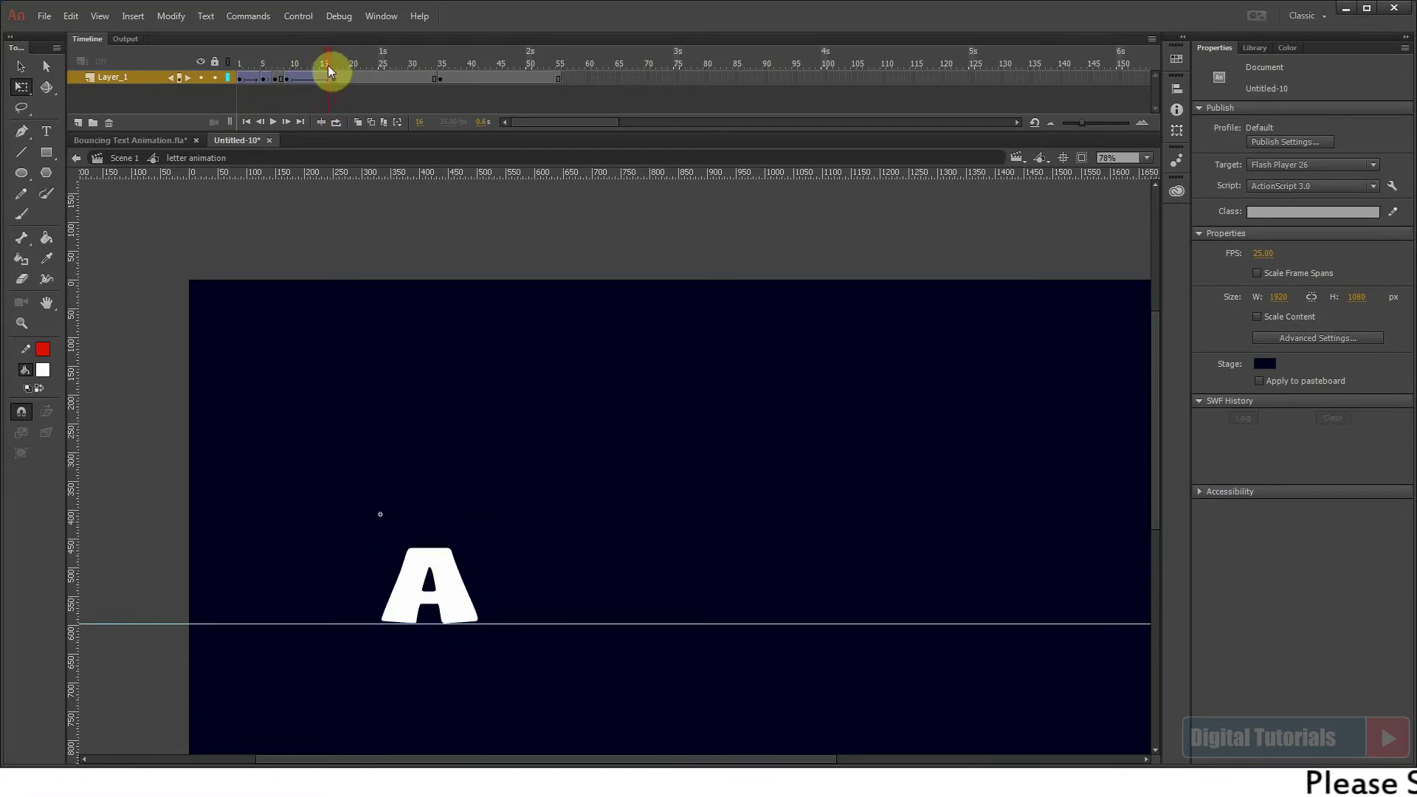
Stretch the A taller and narrower for the rebound, then replay the bounce.
click(438, 568)
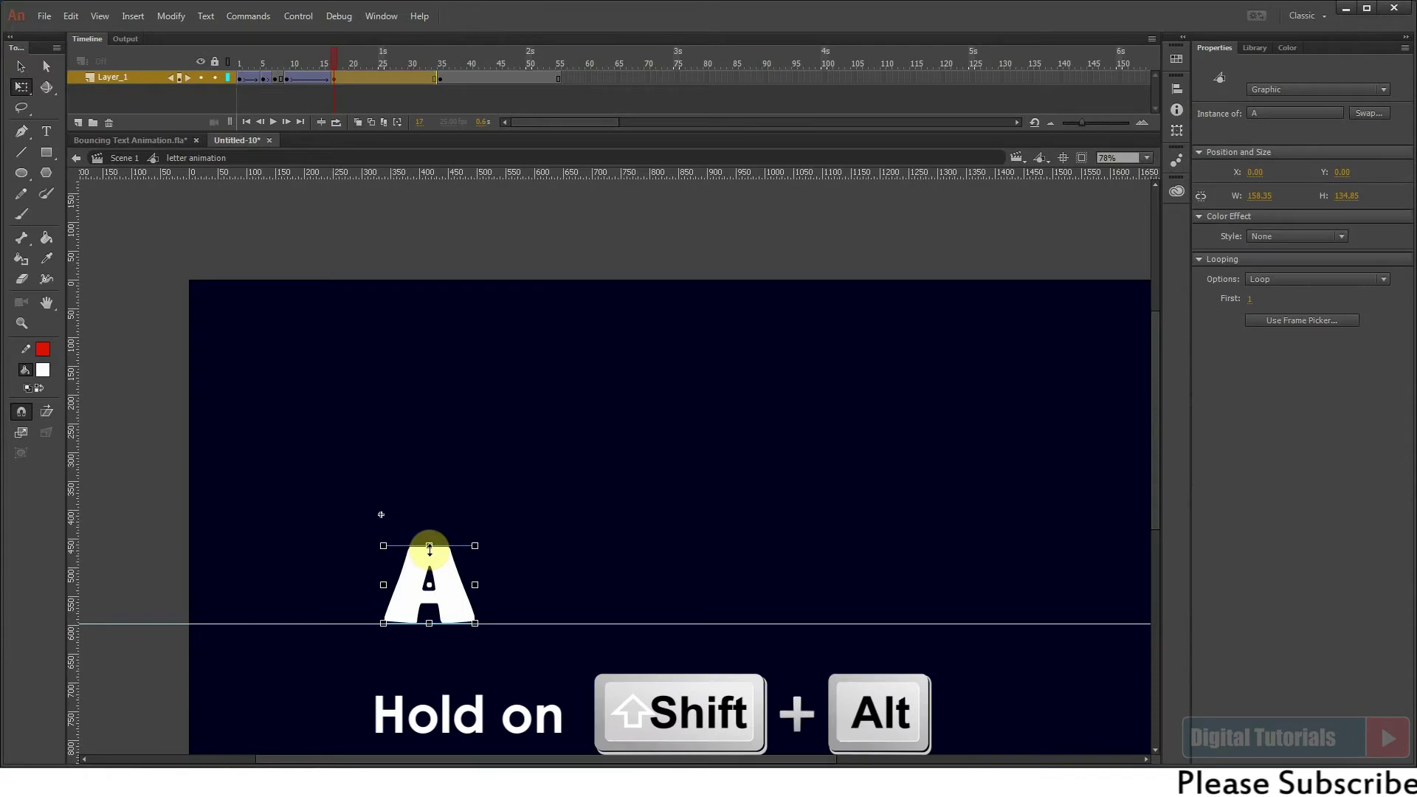
drag(429, 545, 434, 531)
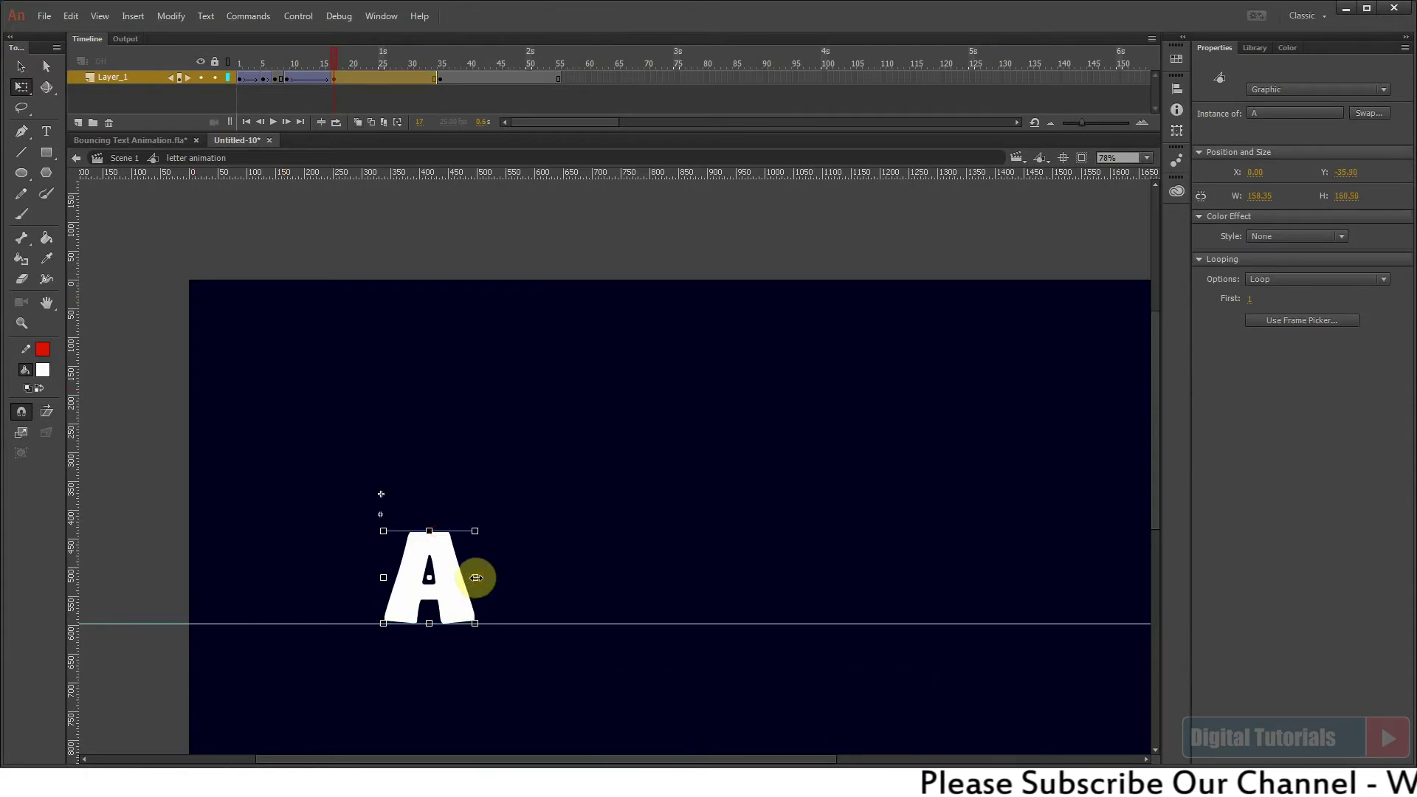
drag(475, 577, 467, 577)
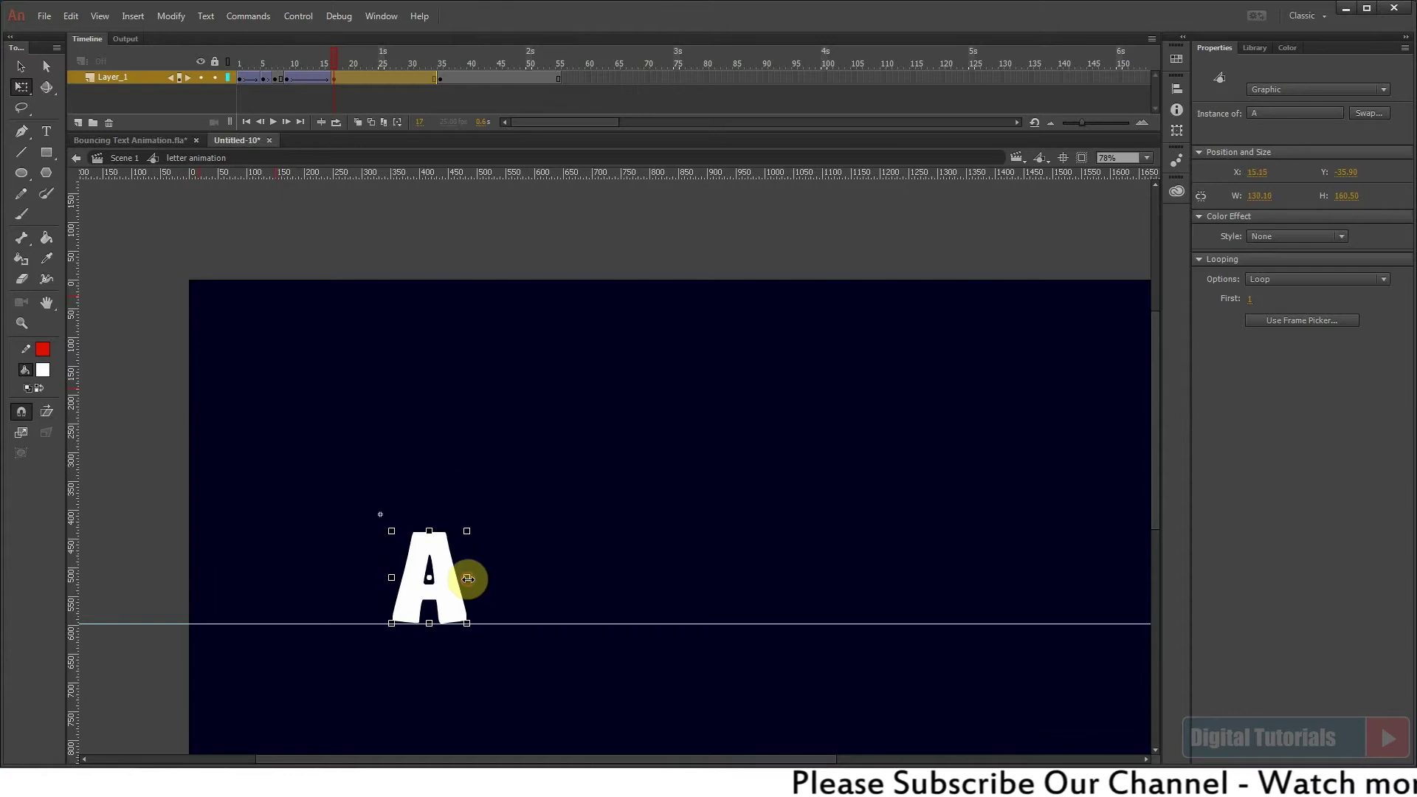
drag(324, 71, 326, 77)
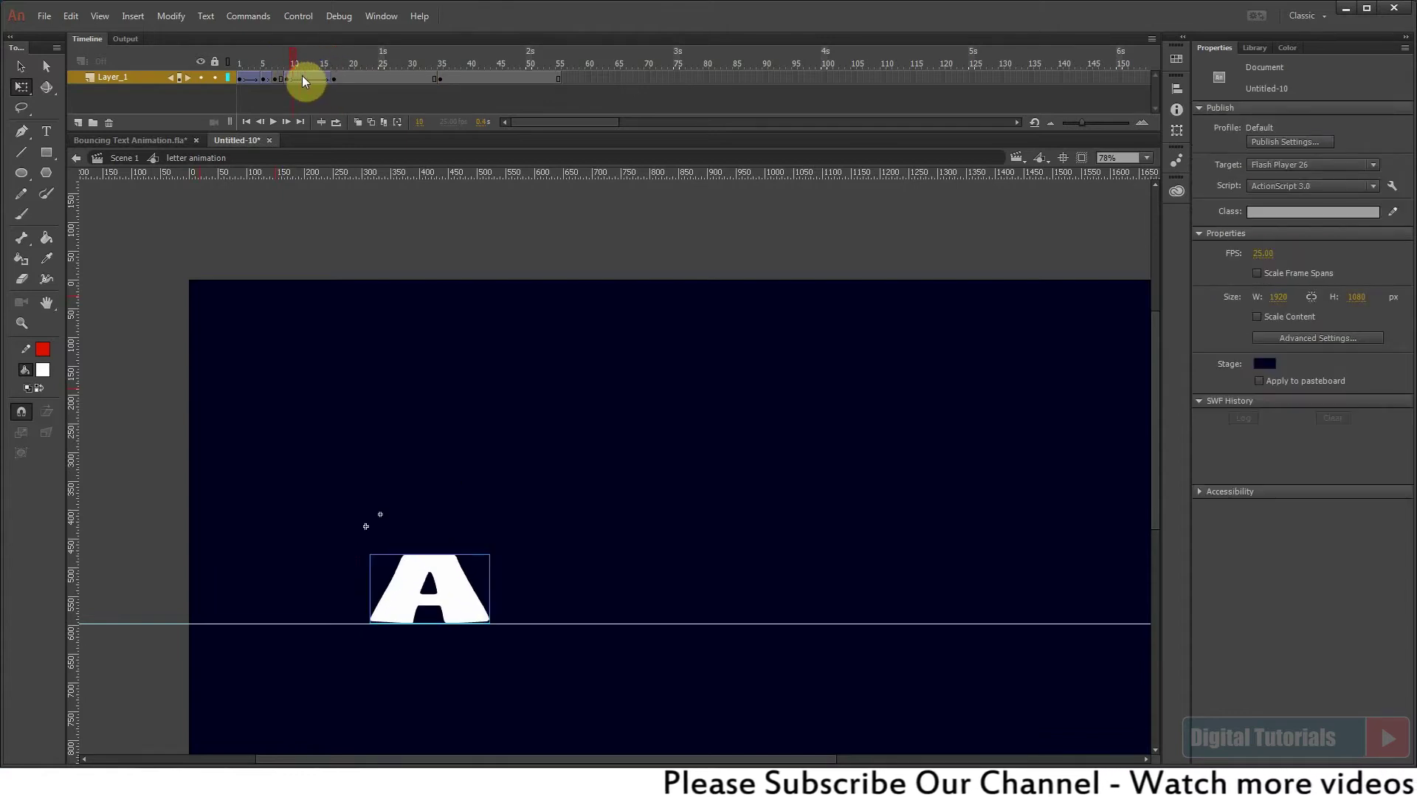
key(Return)
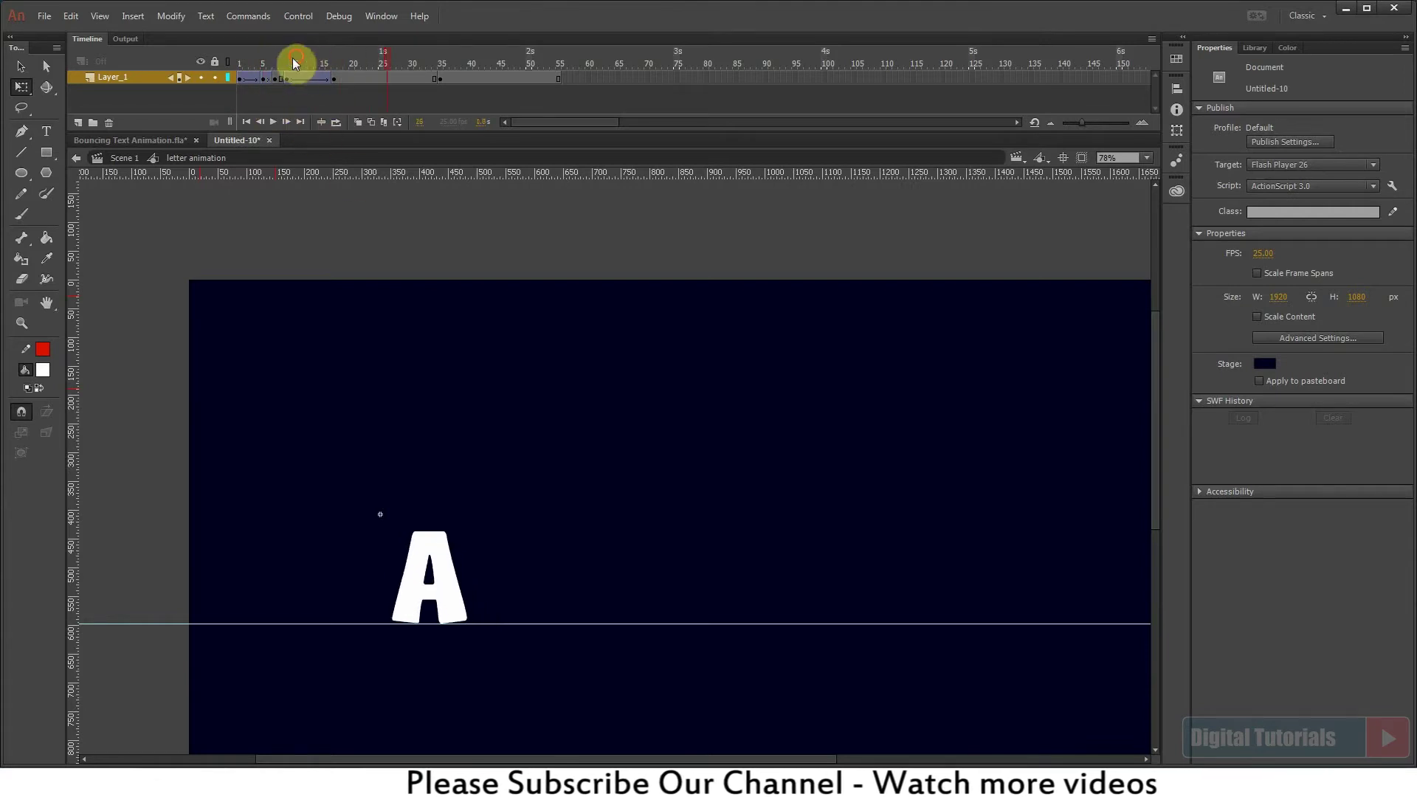
click(336, 78)
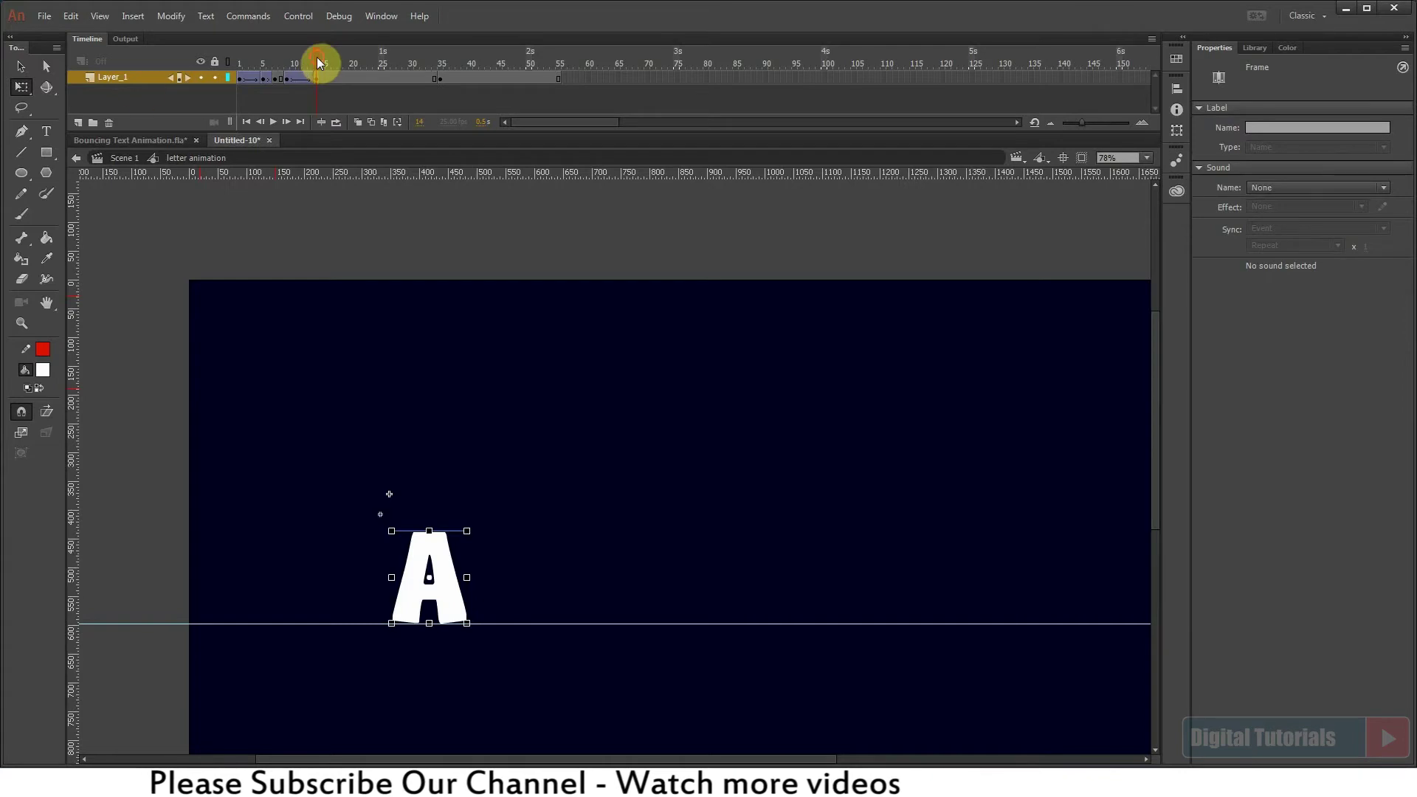
drag(317, 56, 239, 56)
key(Return)
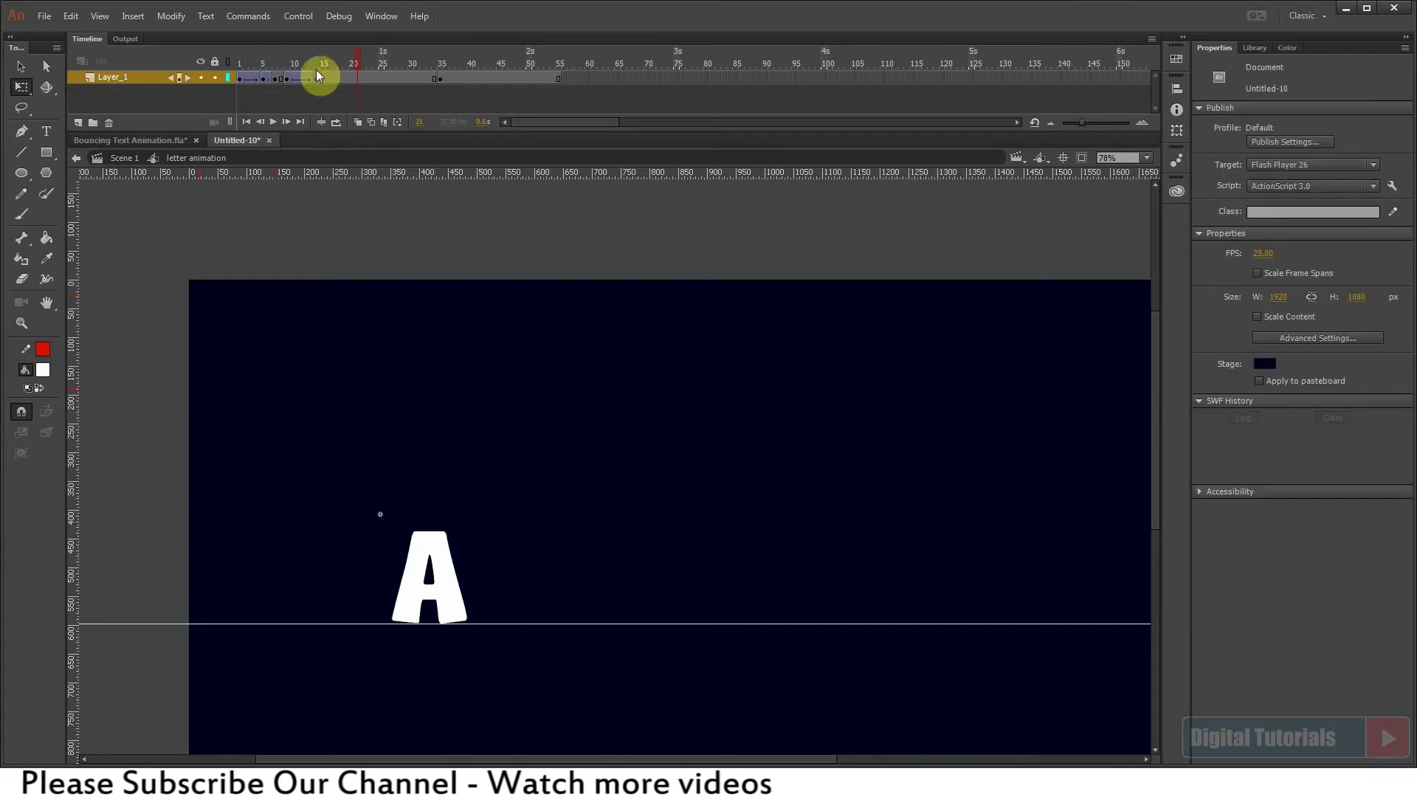
drag(258, 64, 320, 65)
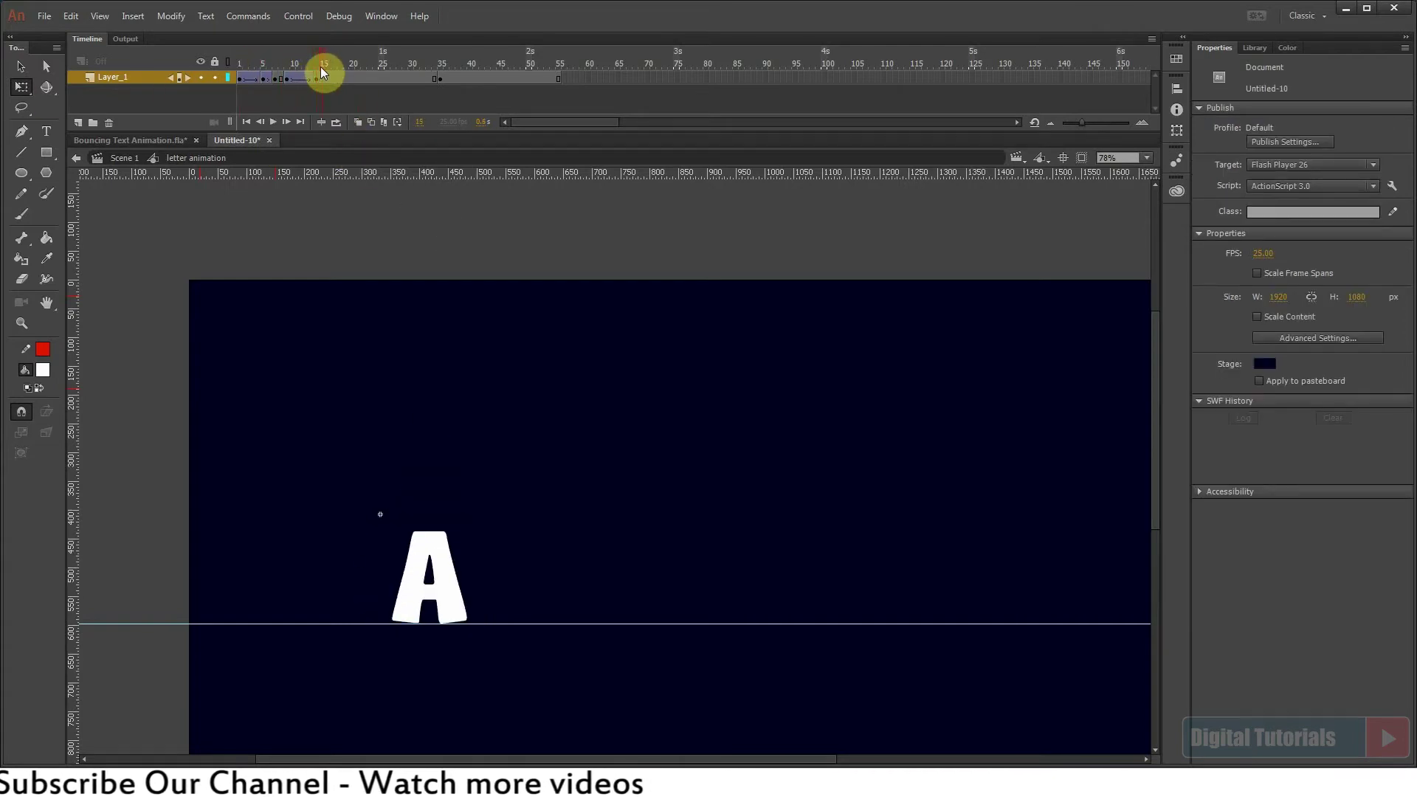
Alt-drag the frame-35 resting keyframe earlier and classic-tween into it.
click(437, 77)
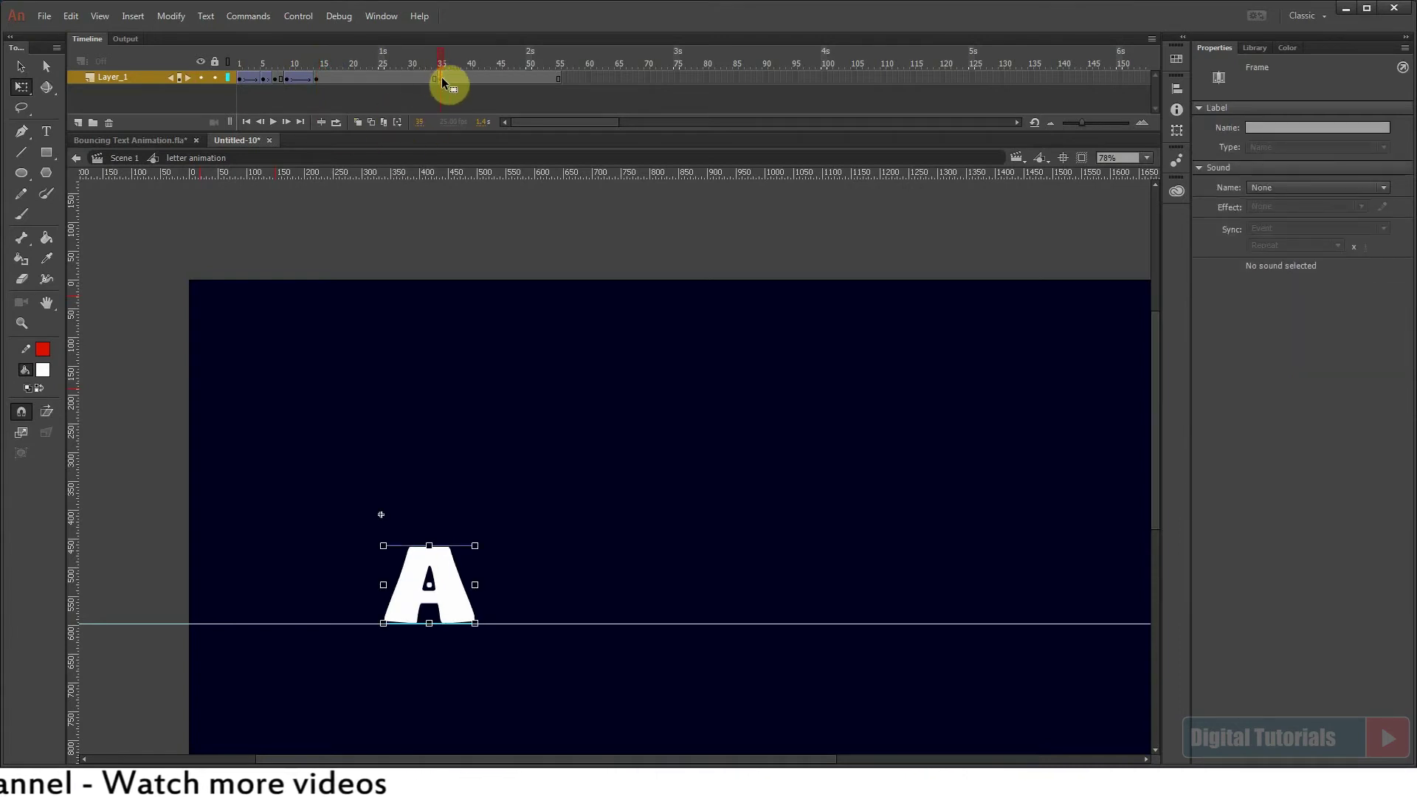
drag(442, 77, 329, 77)
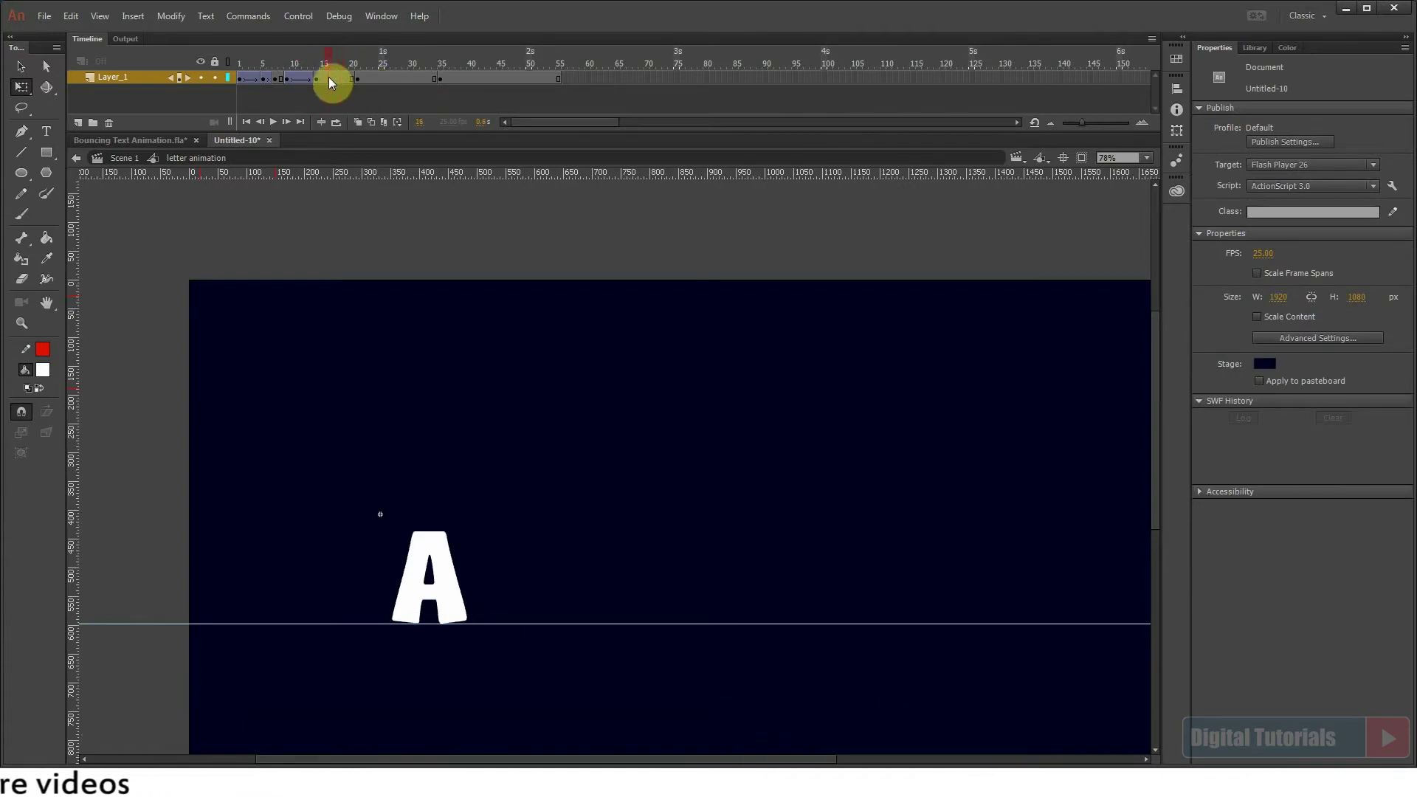
click(356, 76)
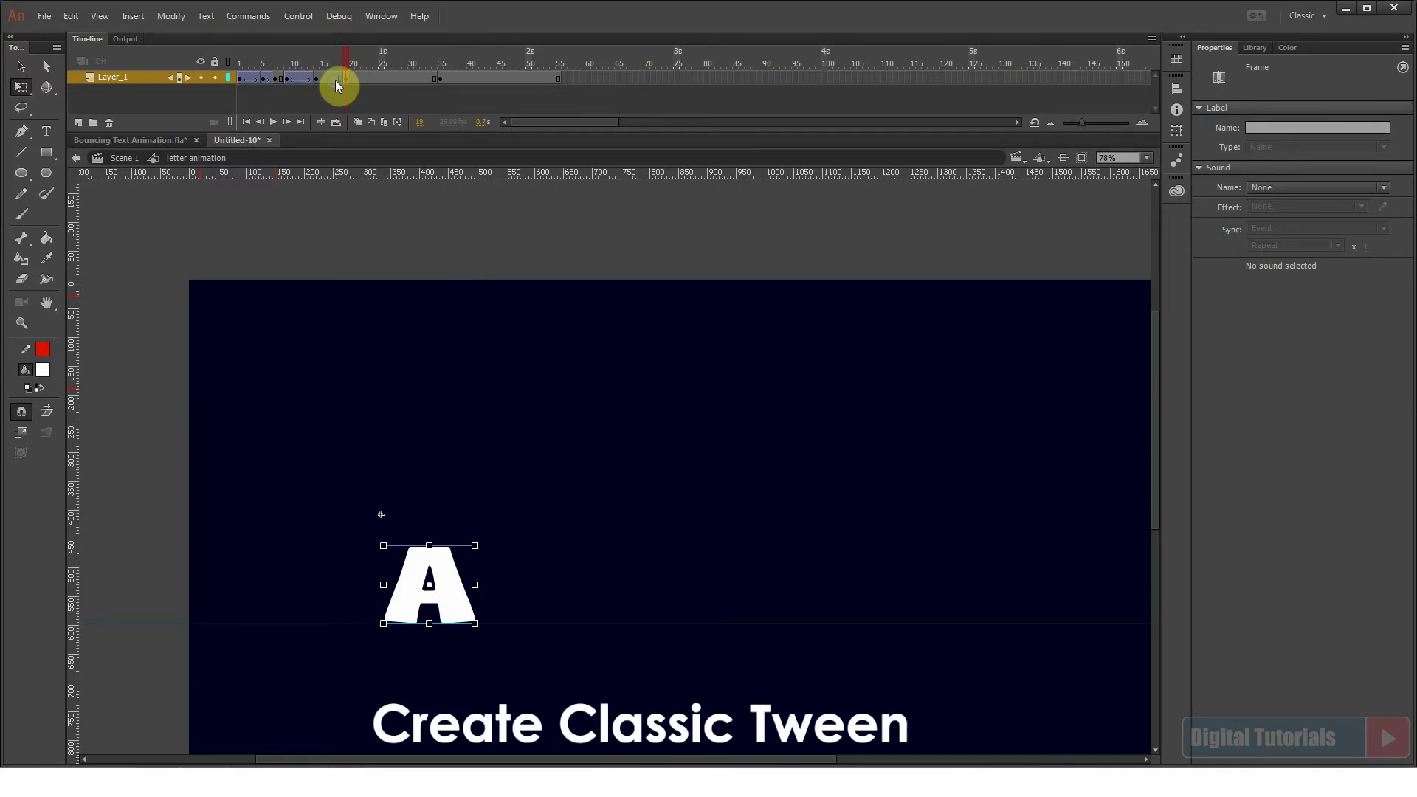
right_click(335, 79)
click(367, 121)
drag(316, 63, 317, 64)
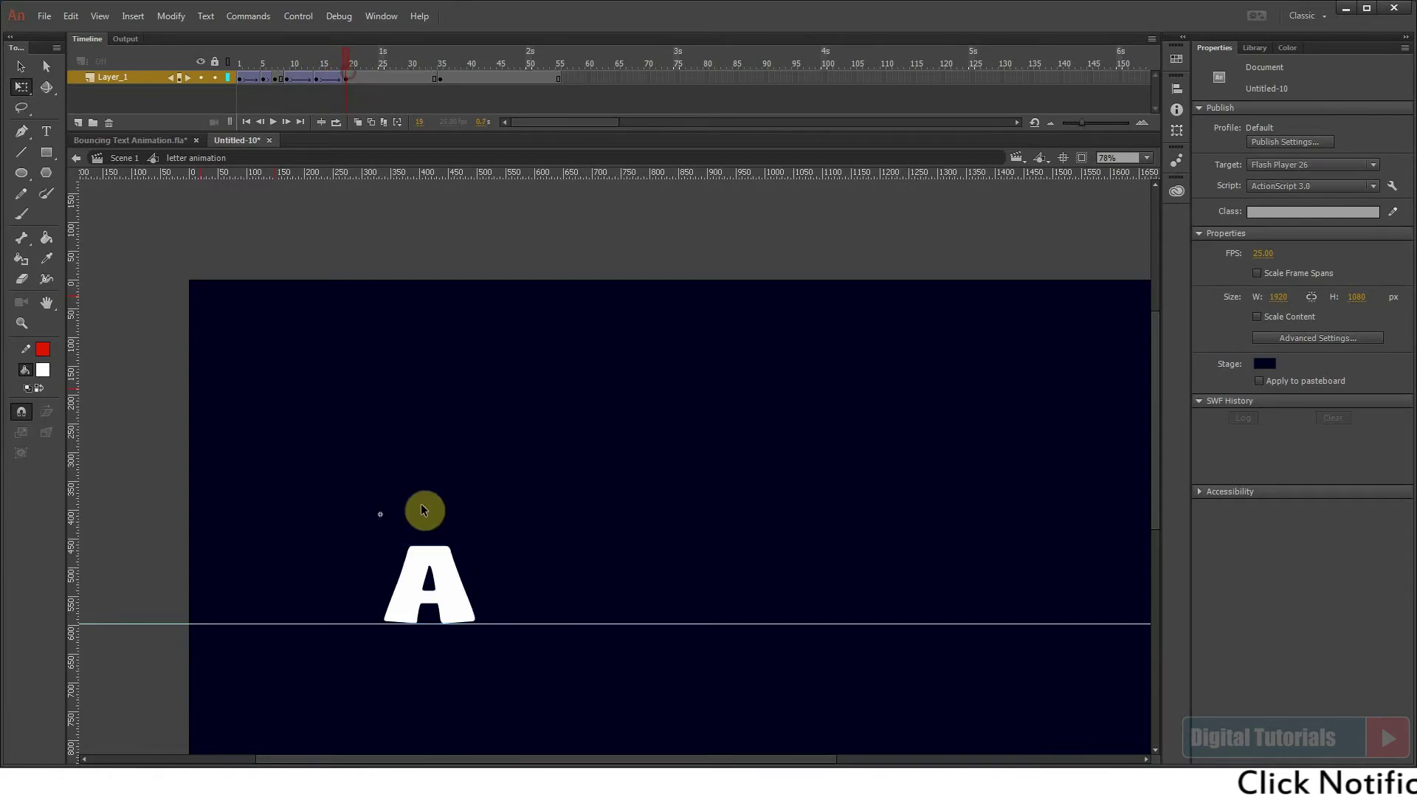
Widen the A slightly in its second squash pose and preview the bounce.
scroll(418, 399, up, 3)
click(618, 510)
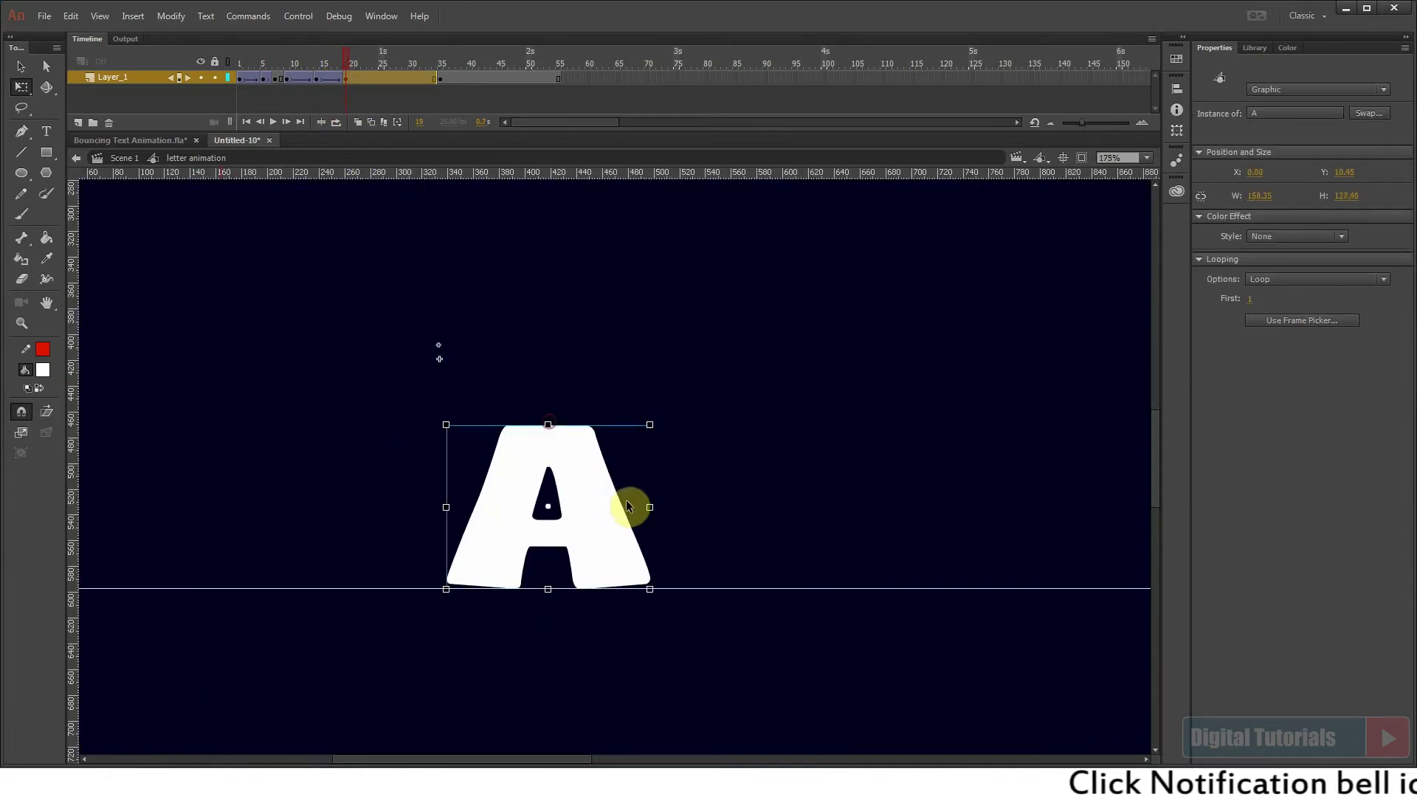
drag(649, 505, 655, 505)
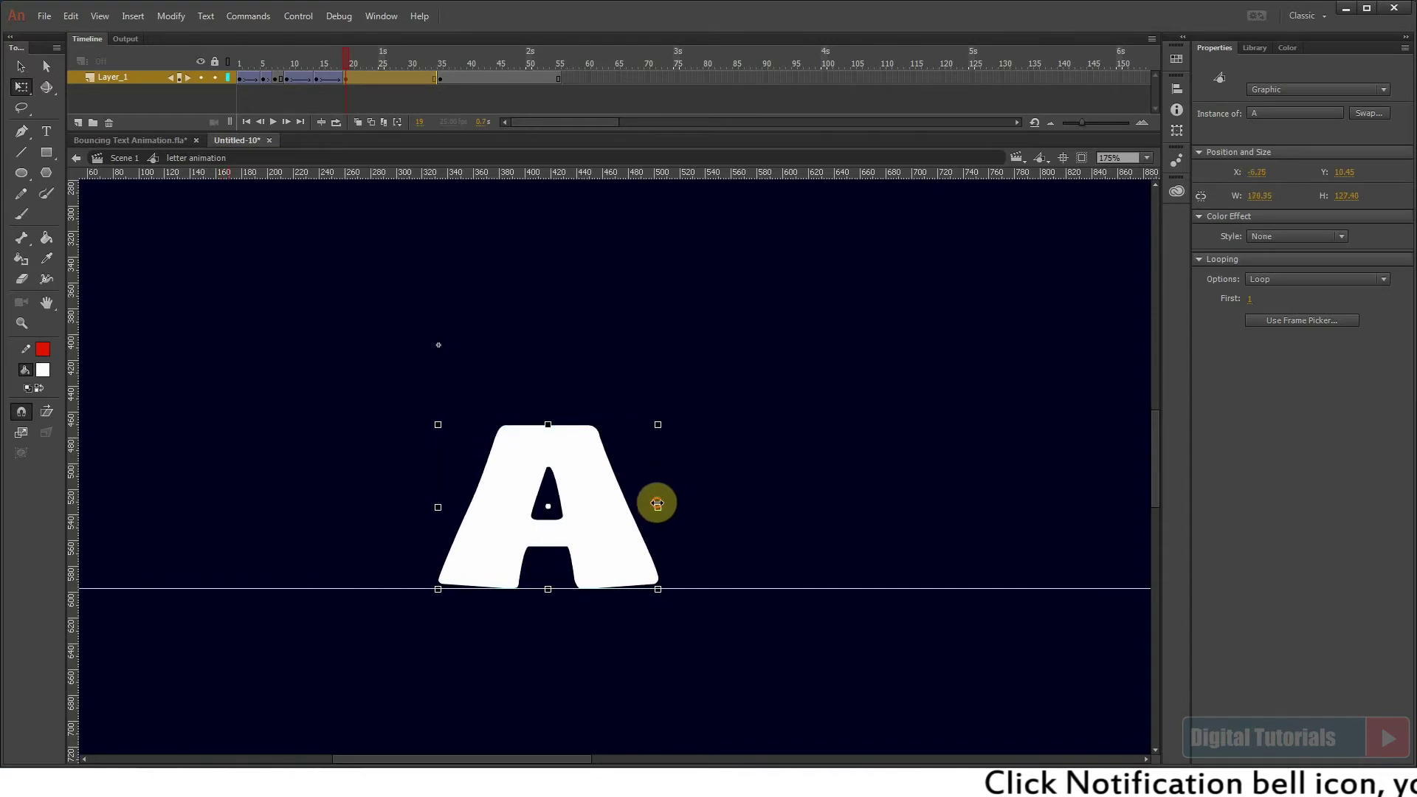
drag(341, 58, 224, 84)
key(Return)
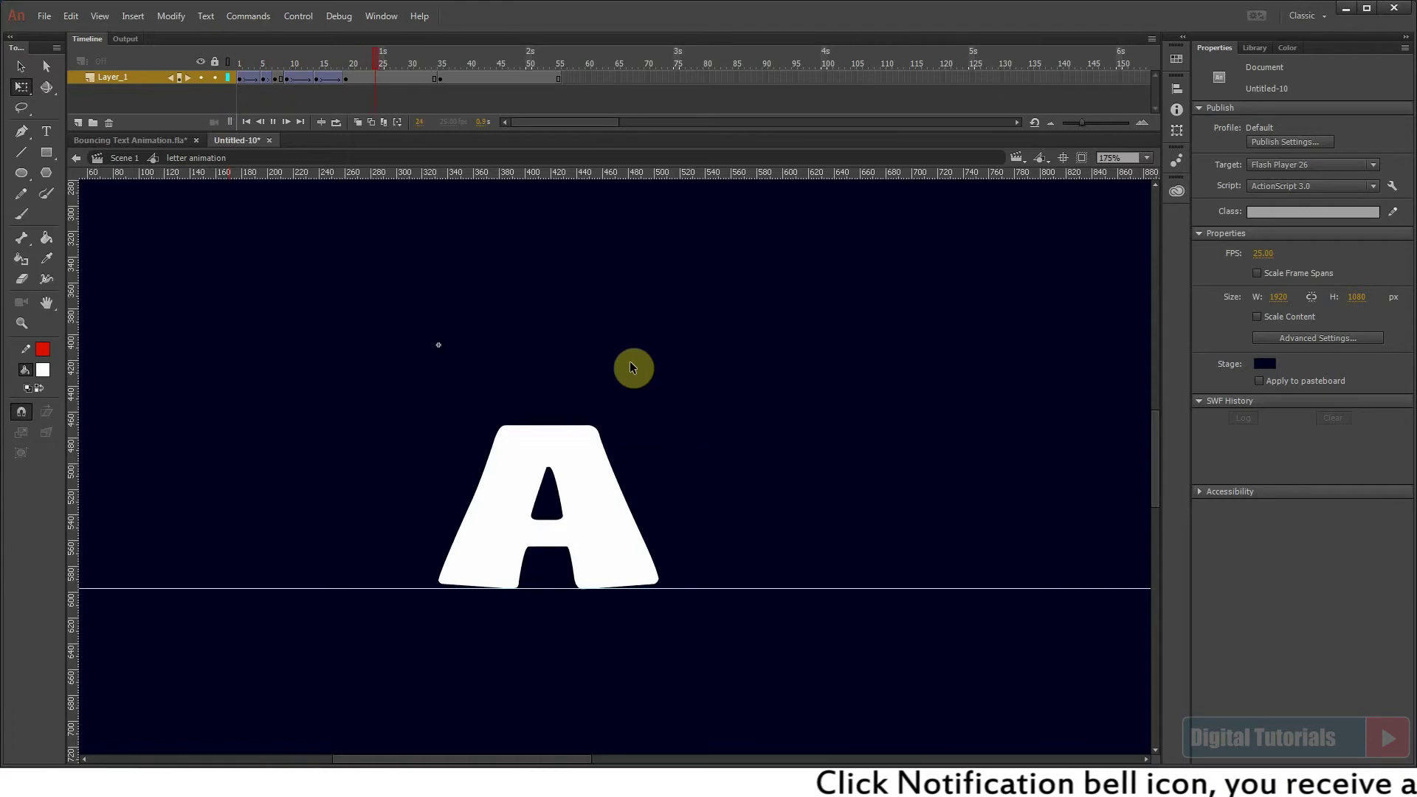
key(Return)
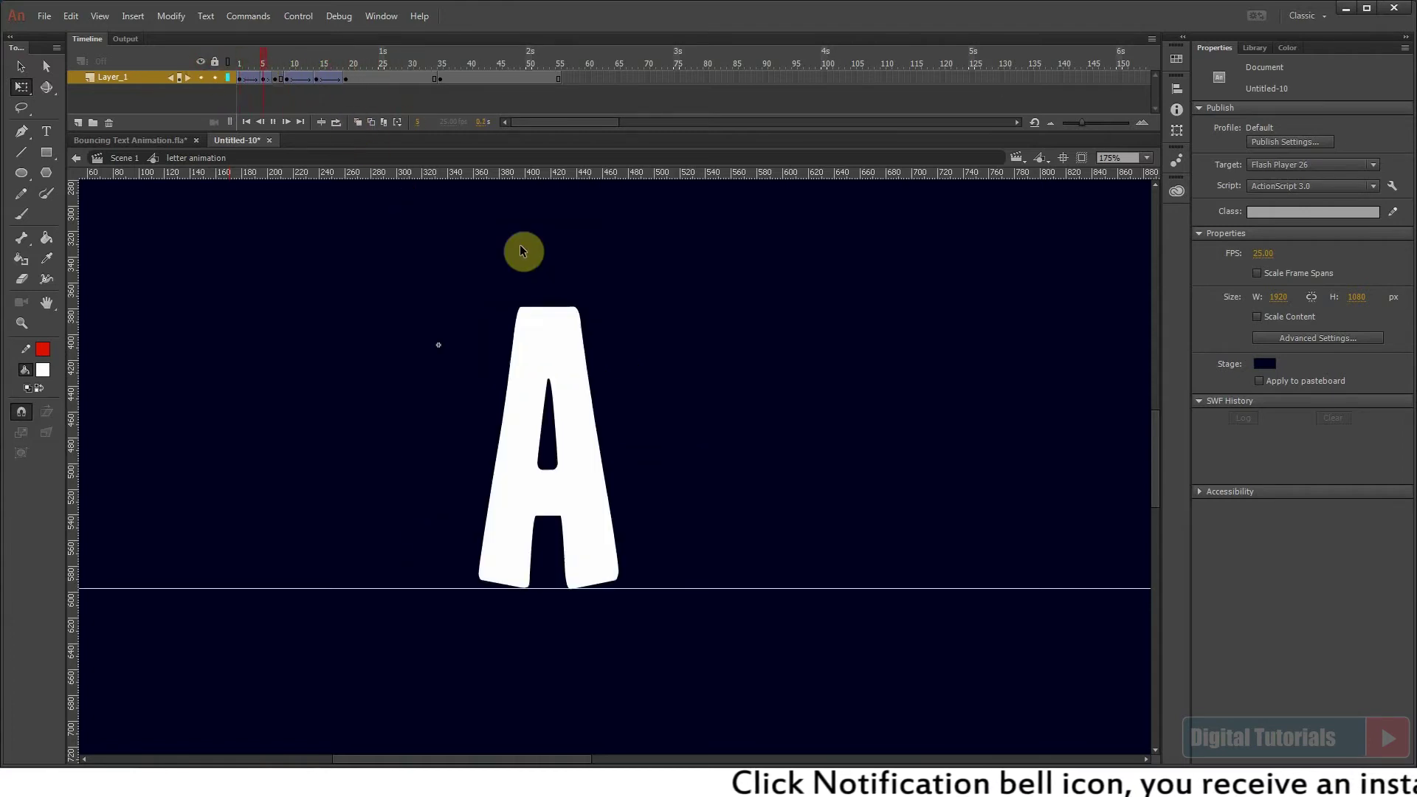
click(441, 80)
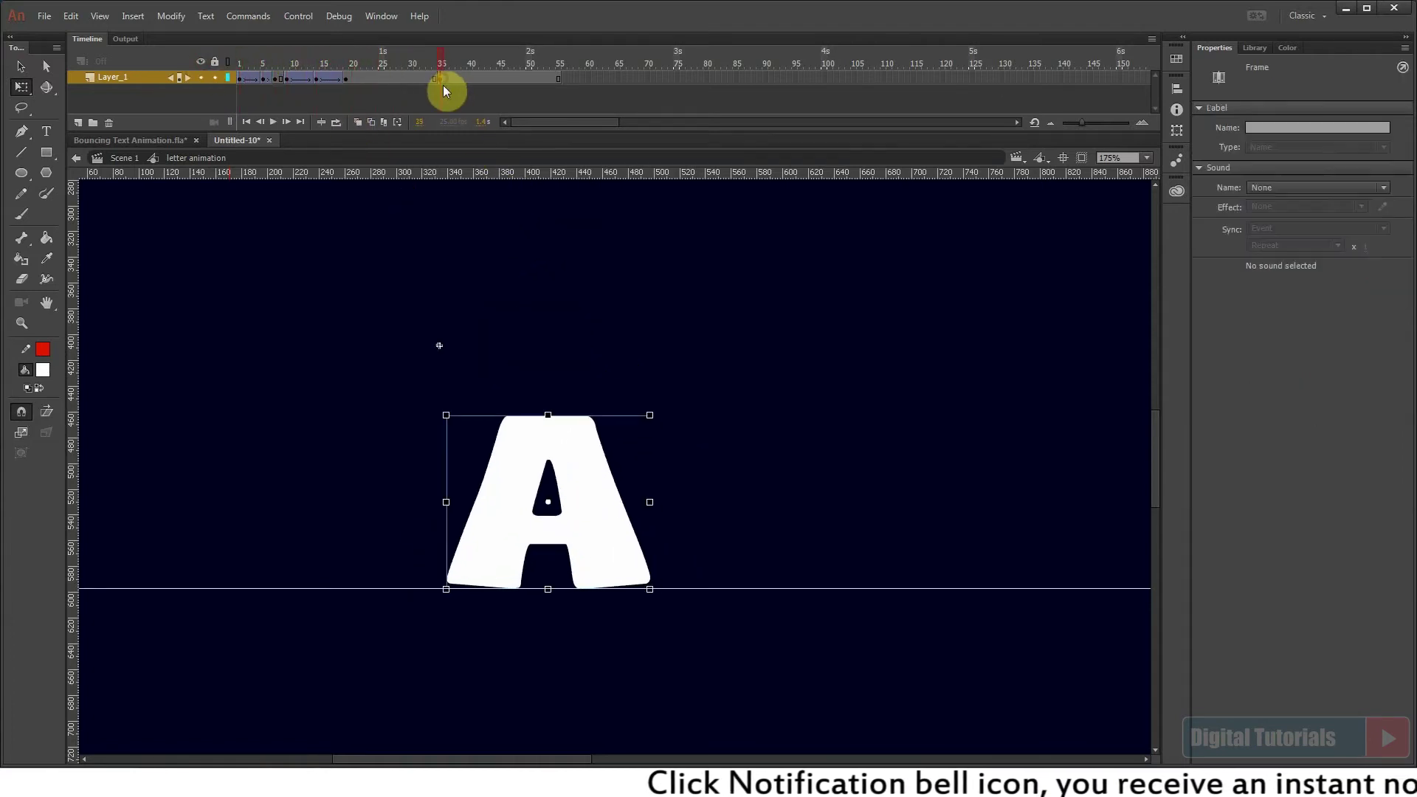
Add a classic tween across frames 20–24 so the A settles at rest, then review it.
click(377, 78)
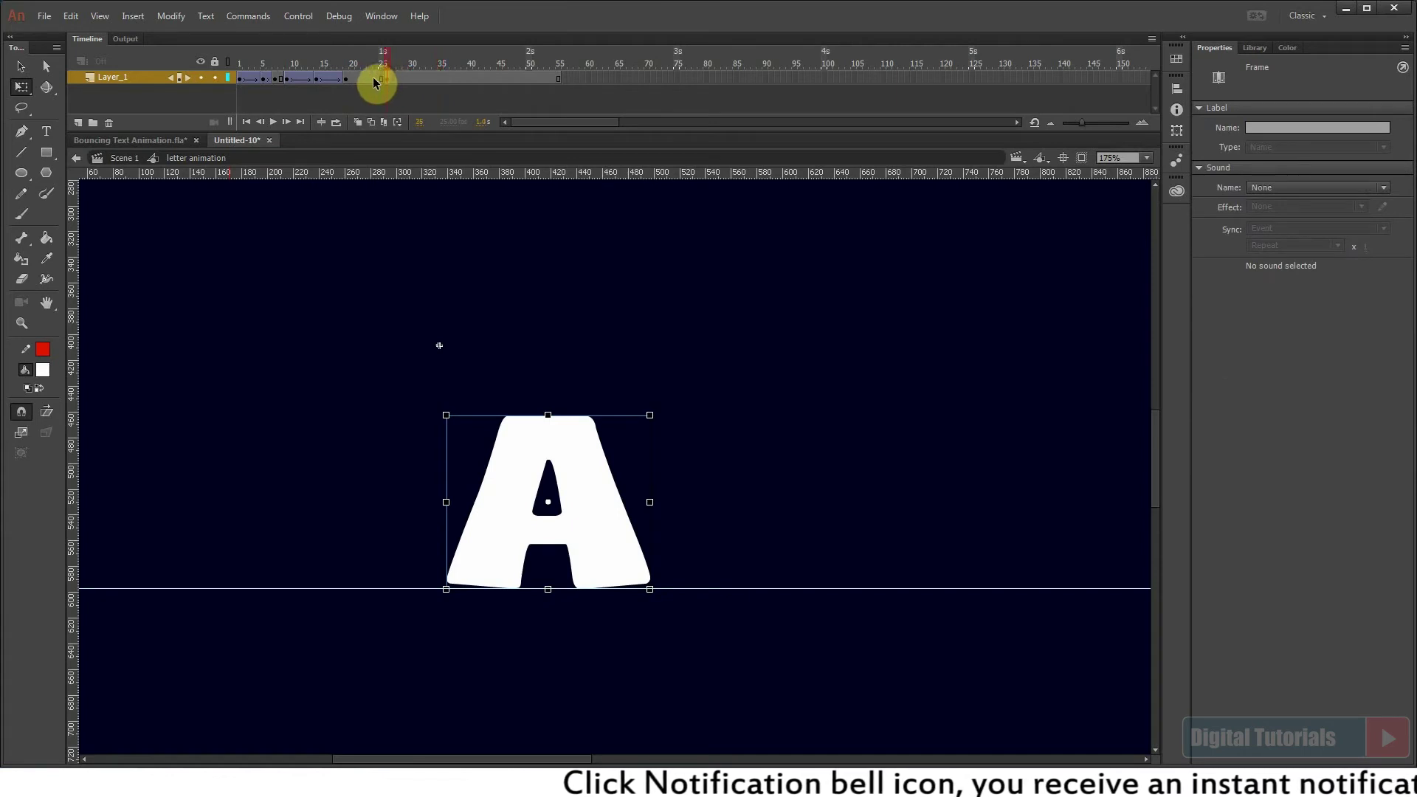
right_click(374, 77)
click(439, 120)
key(Return)
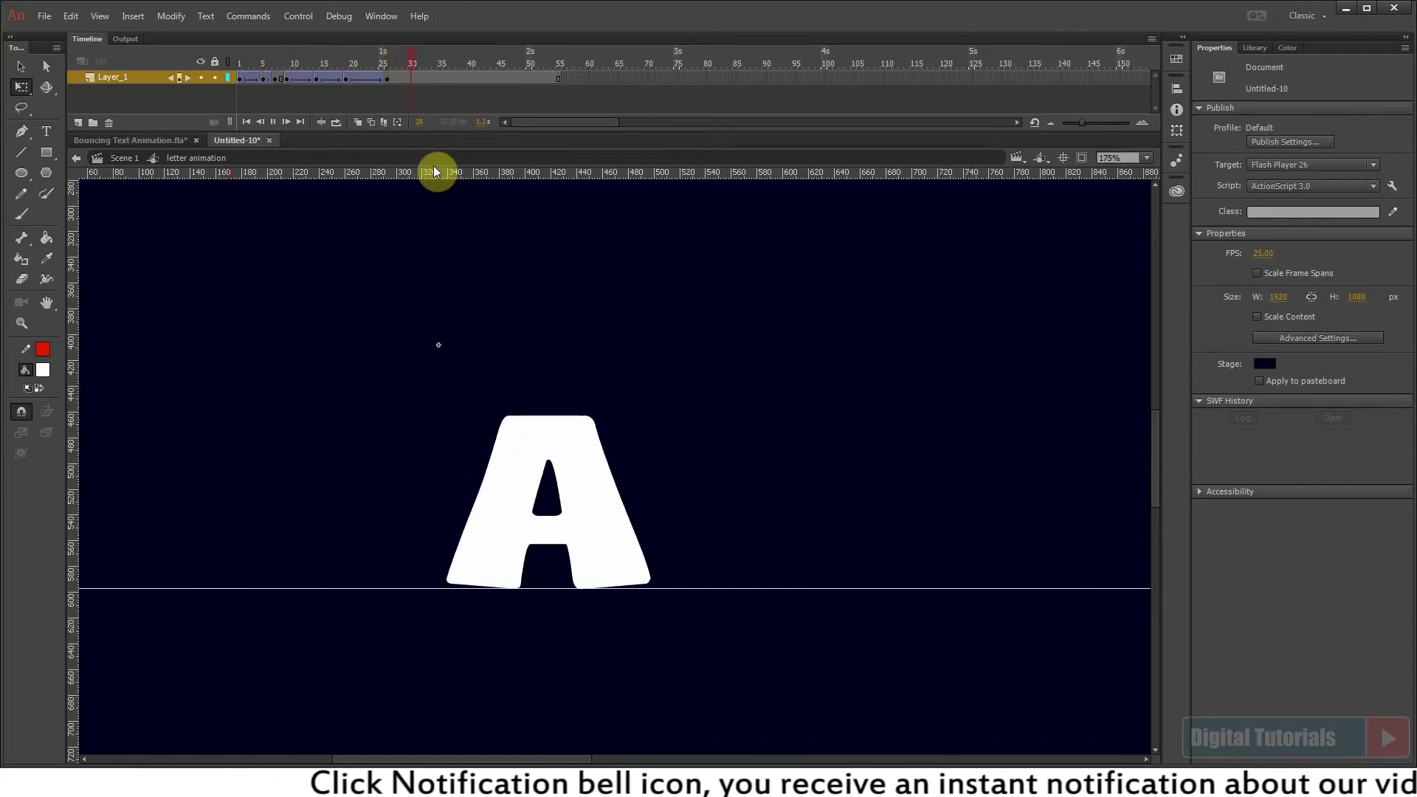
click(235, 63)
key(Return)
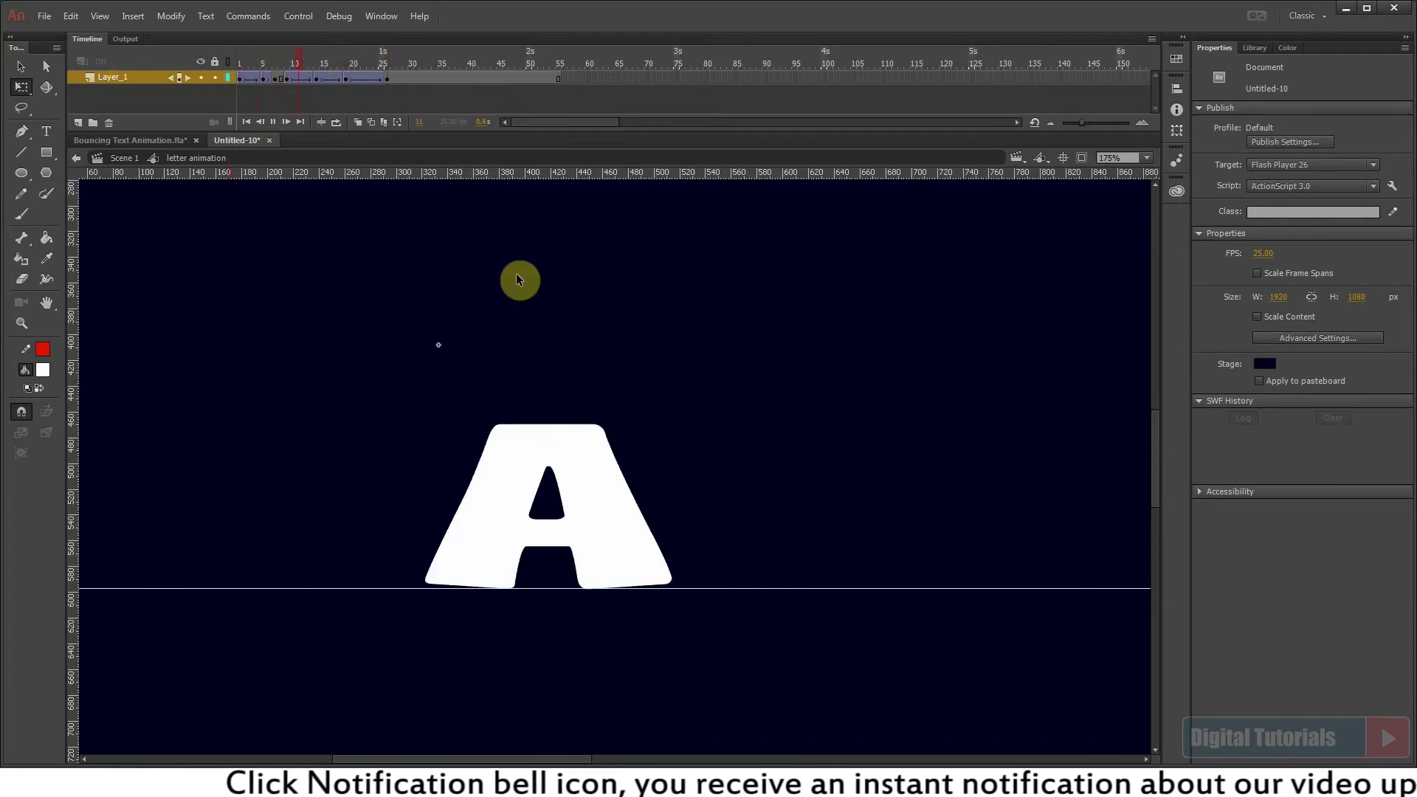
mouse_move(320, 58)
mouse_down()
mouse_move(300, 65)
mouse_move(342, 70)
mouse_up()
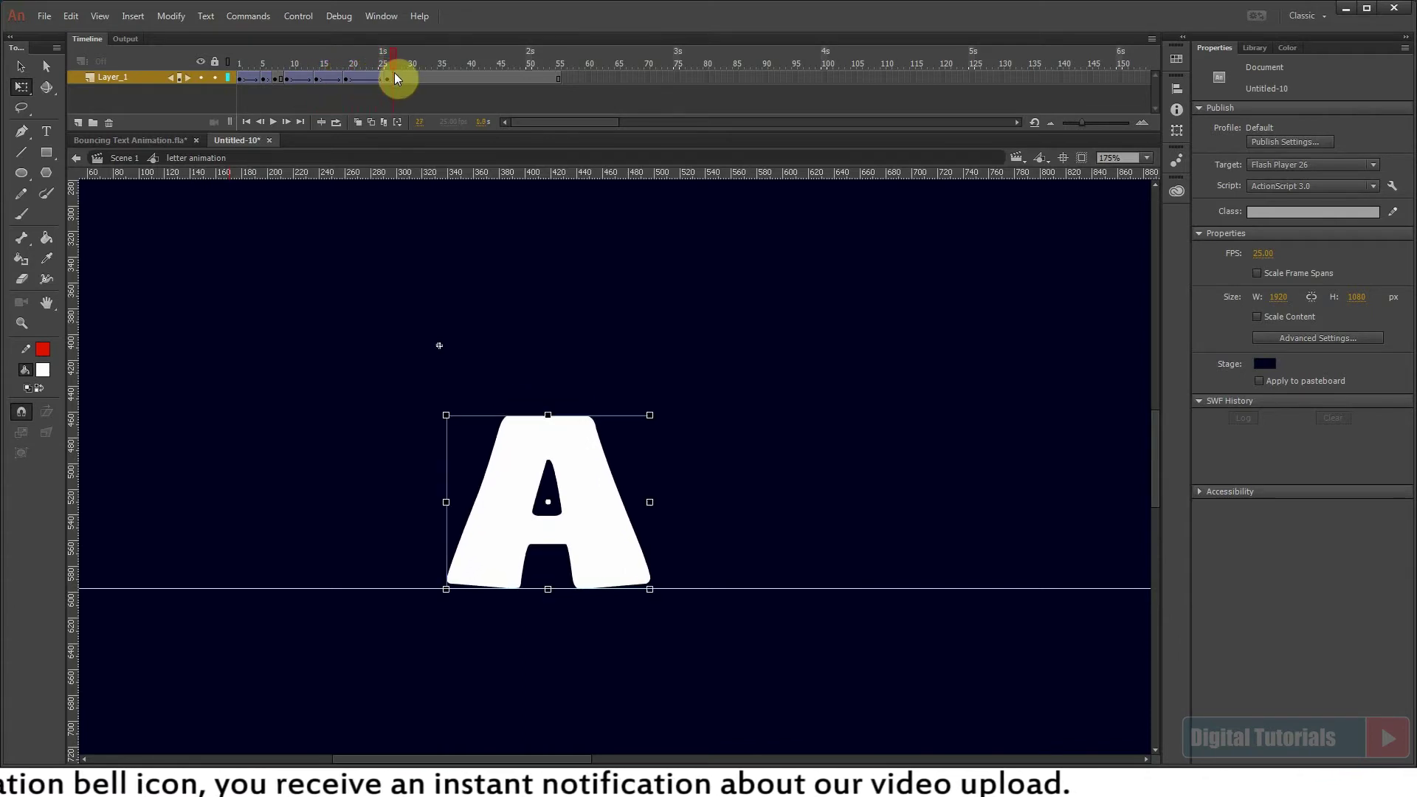
click(354, 78)
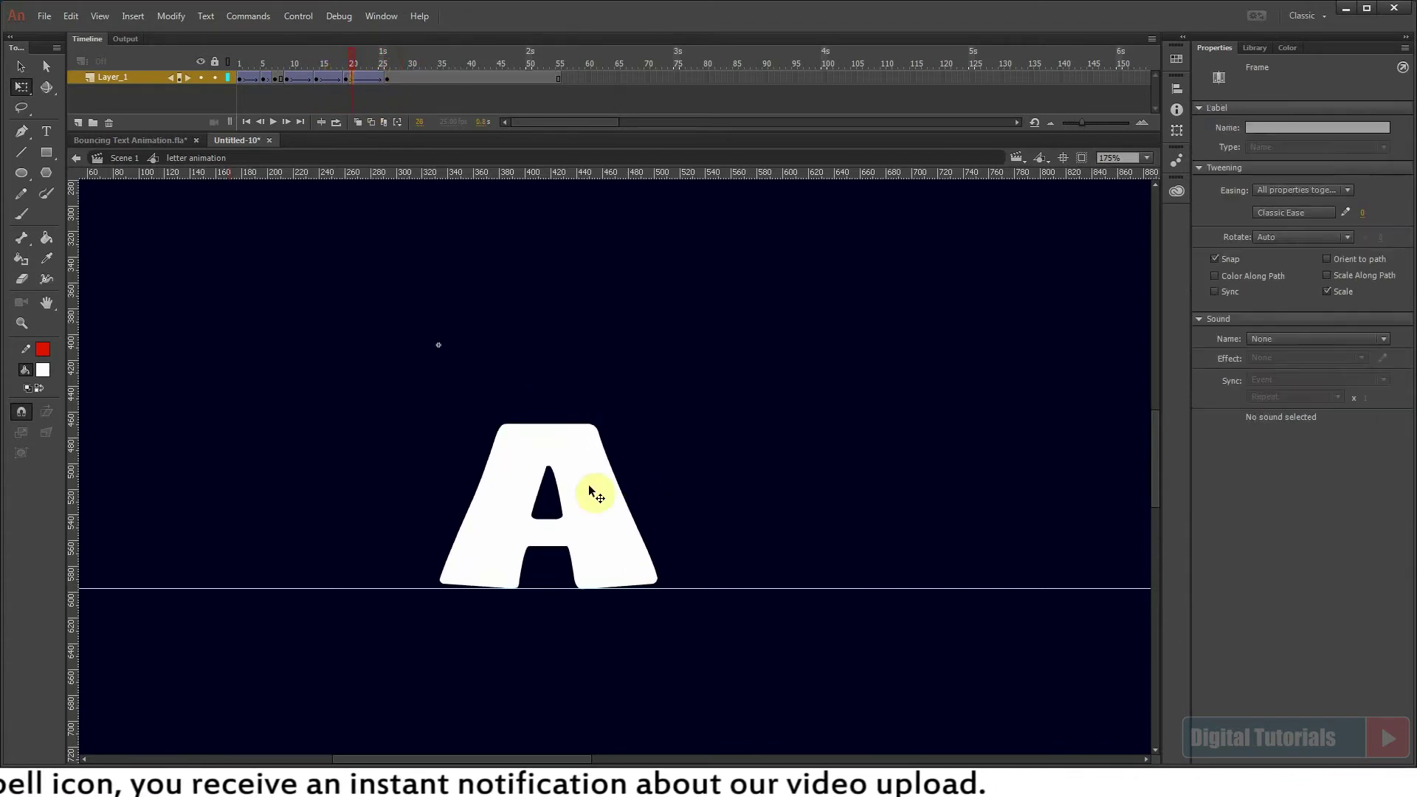
Squash the A slightly from its top and replay the bounce from frame 1.
drag(492, 408, 680, 575)
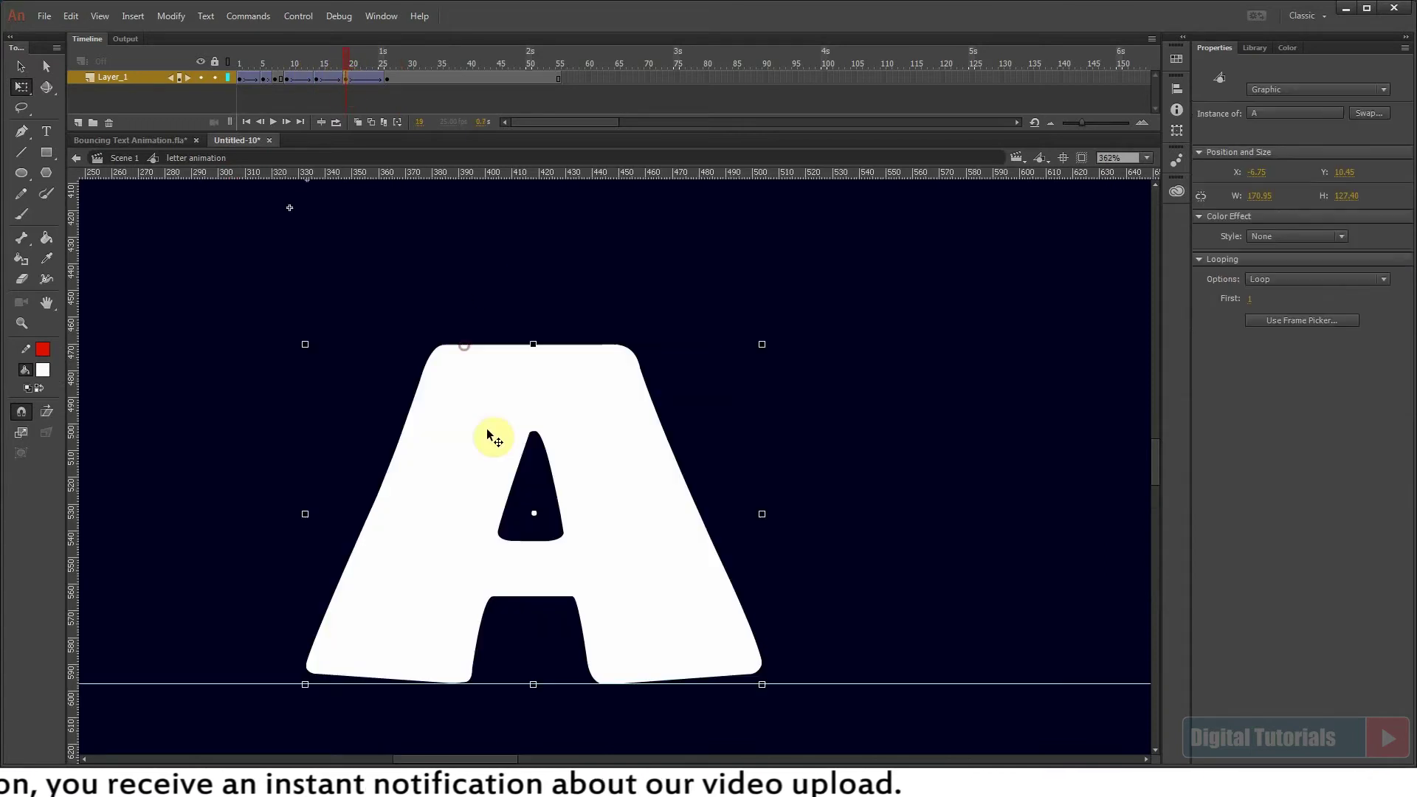
drag(535, 348, 535, 354)
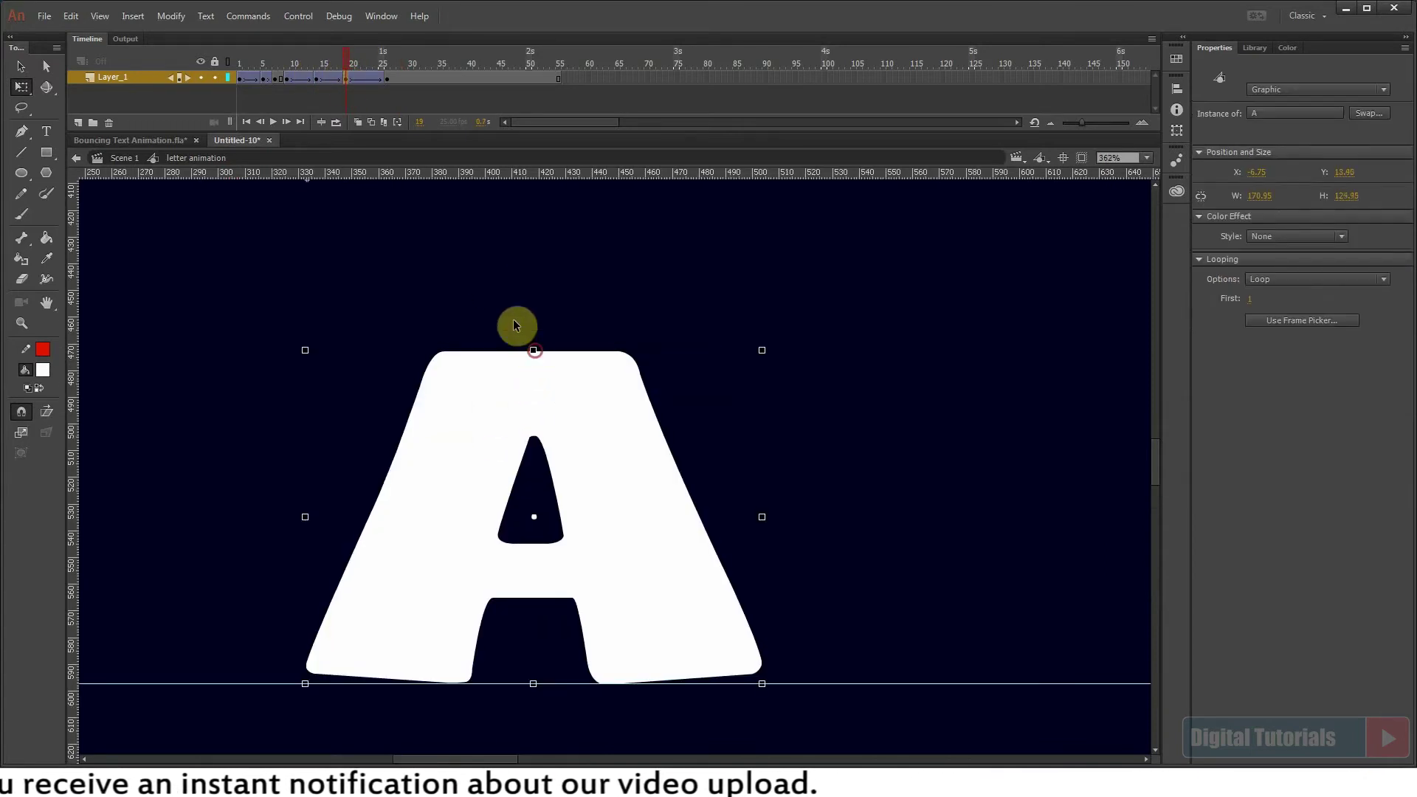
click(322, 64)
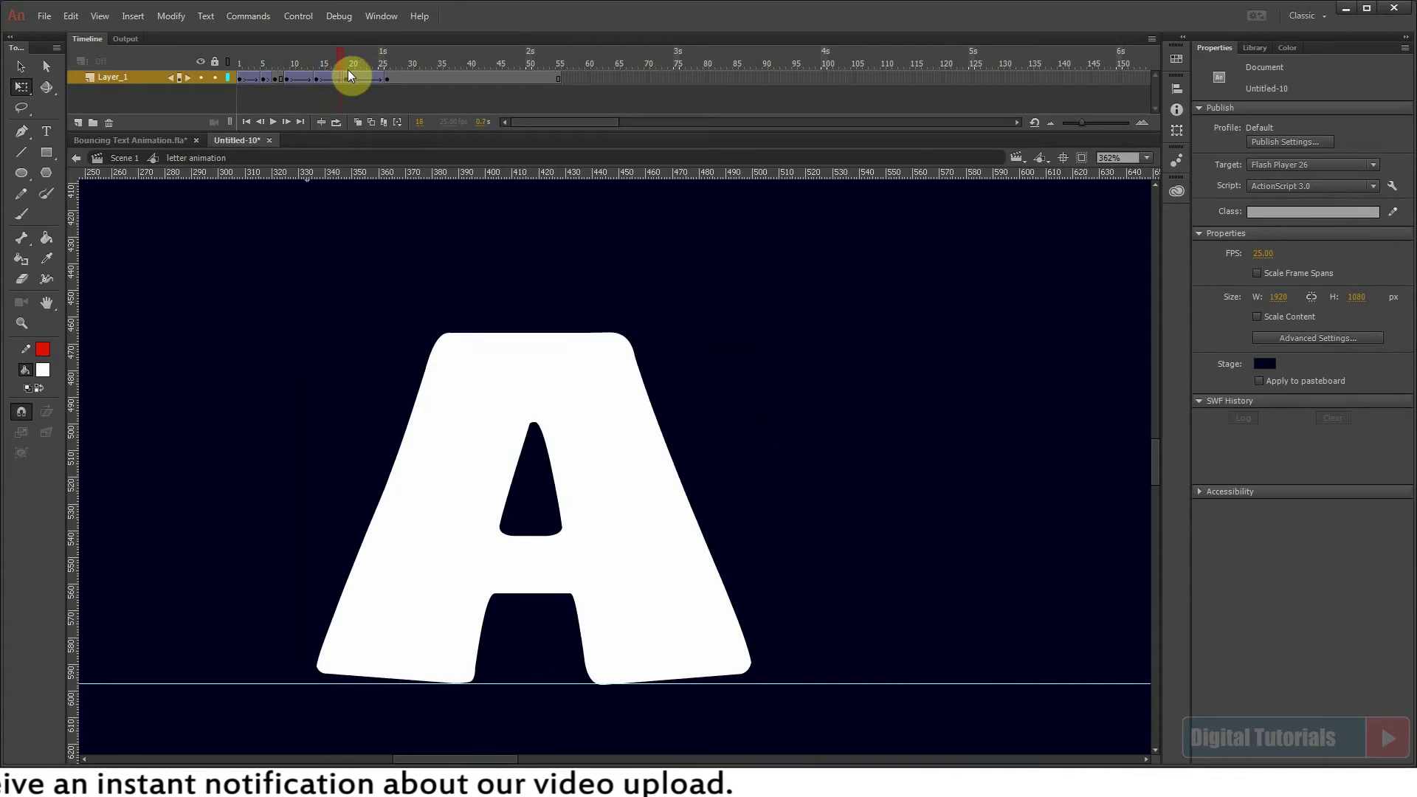
drag(313, 71, 230, 96)
key(ctrl+2)
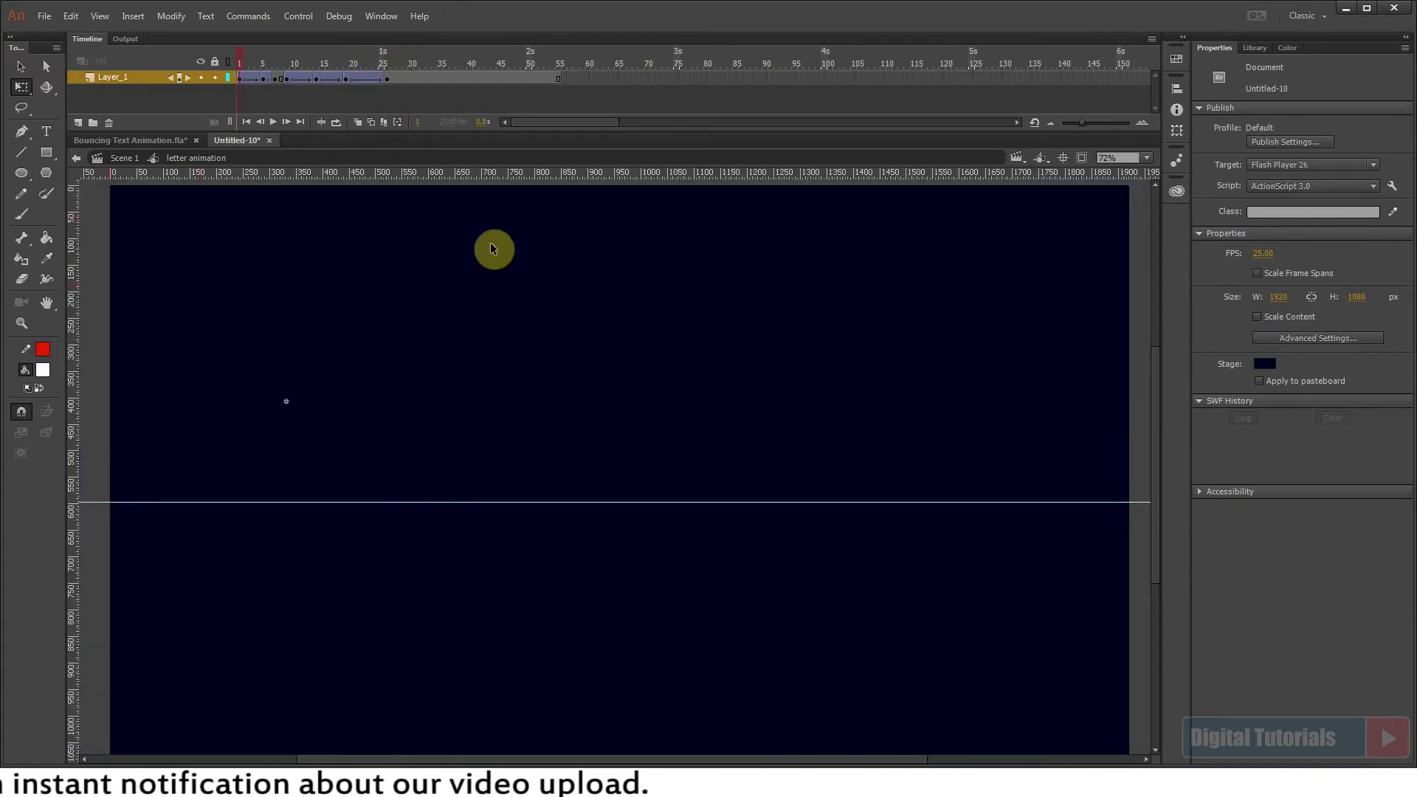
key(Return)
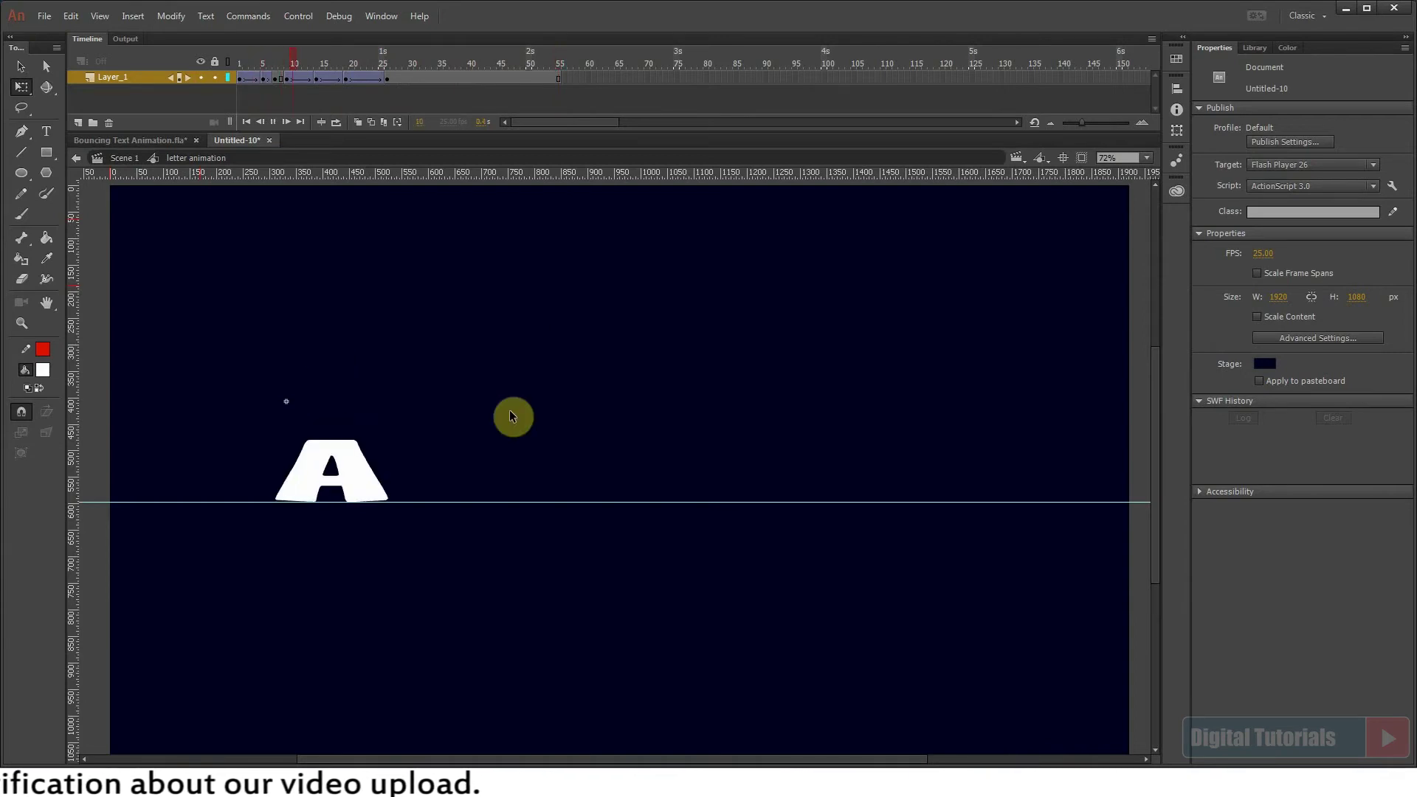
Insert an extra frame at frame 7 to hold the A's squash, then return to the scene.
drag(264, 65, 276, 60)
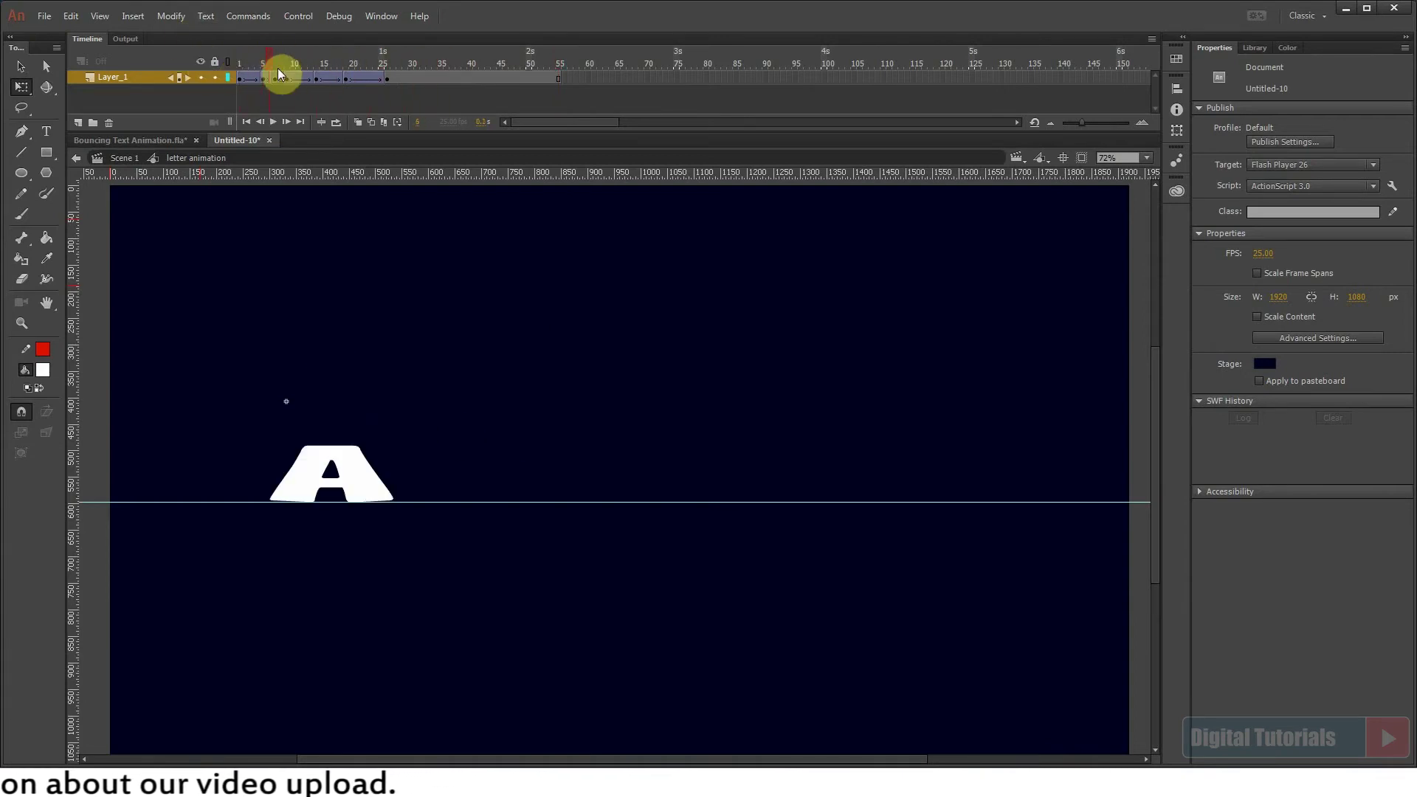
key(F5)
key(Return)
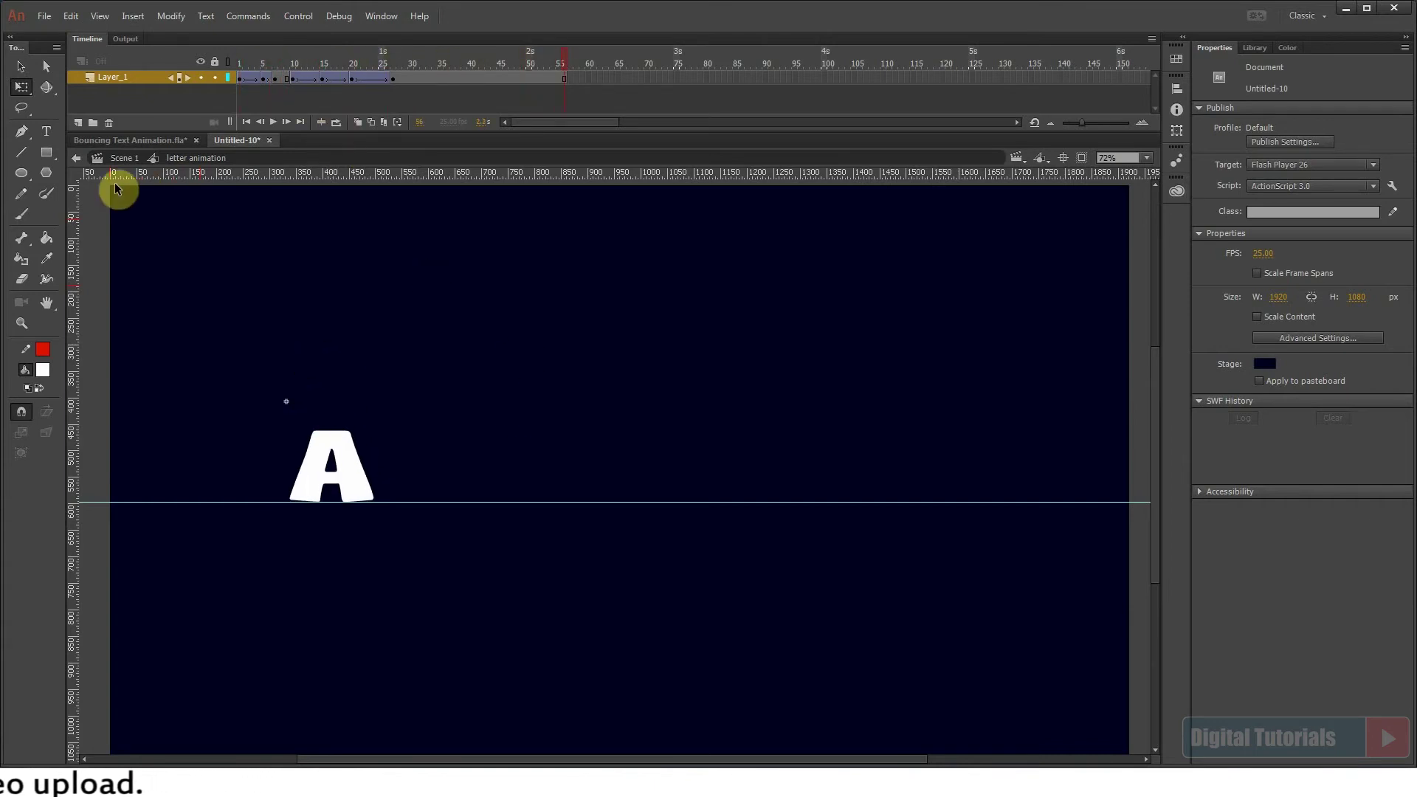
click(125, 160)
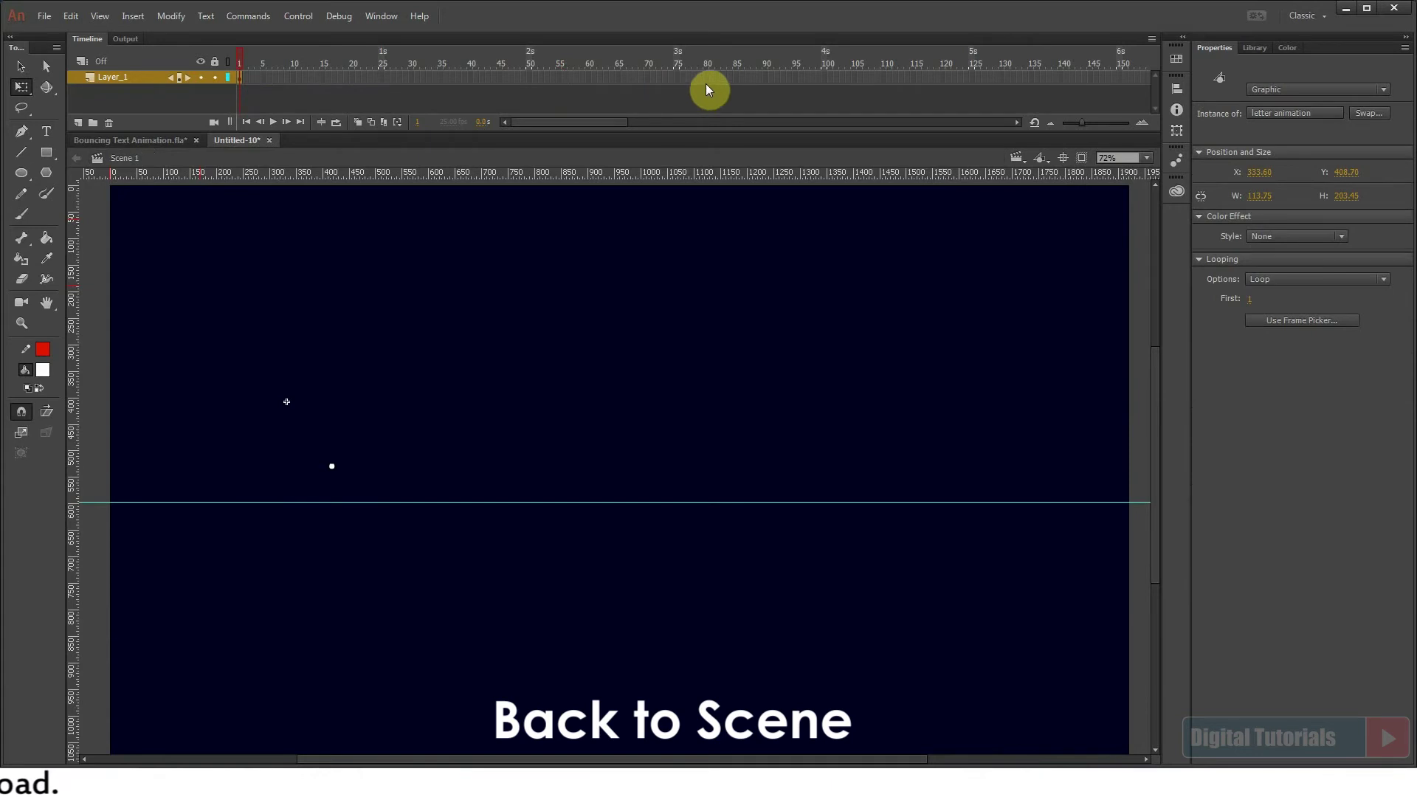
Extend the scene's layer out to frame 100 and preview the bounce.
key(F5)
click(827, 78)
key(F5)
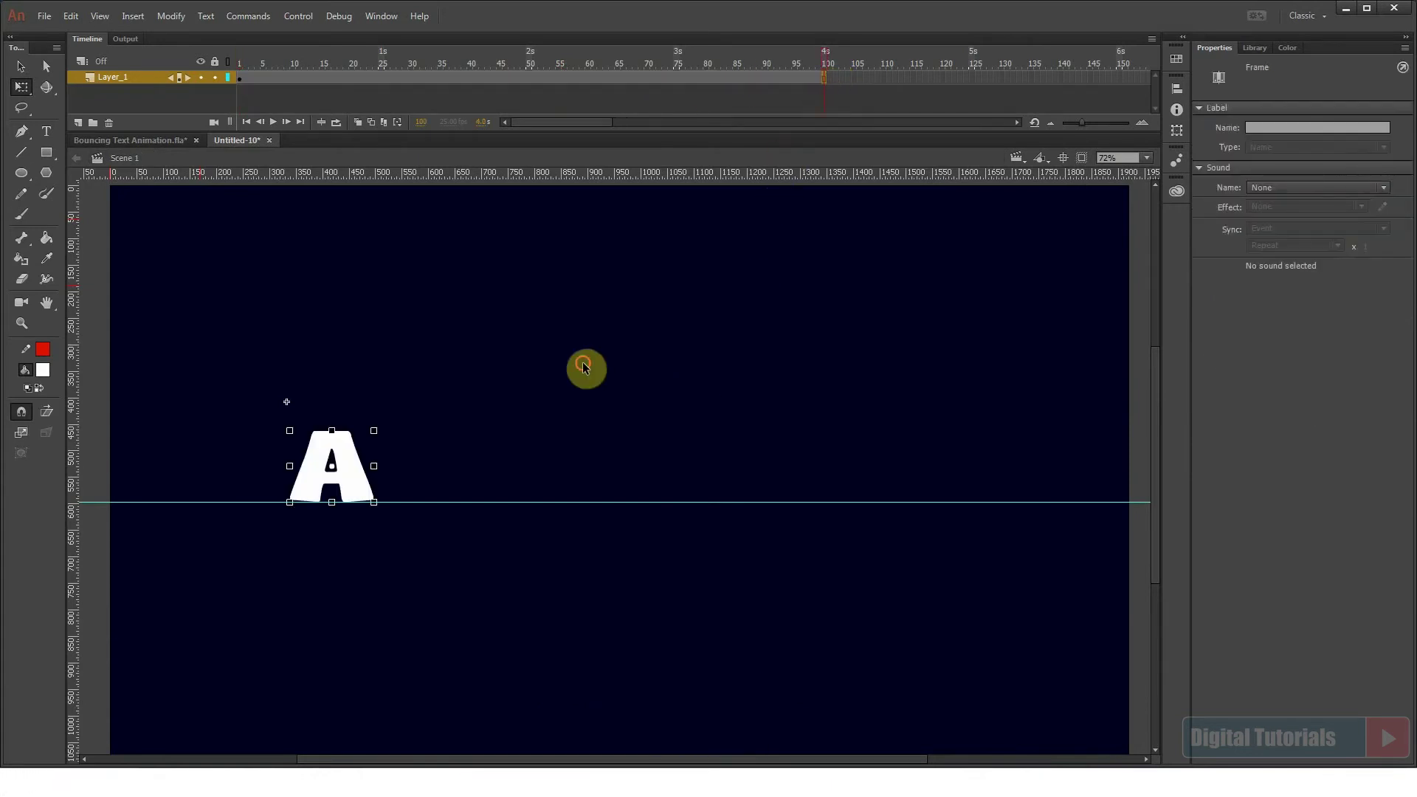
click(583, 366)
key(Return)
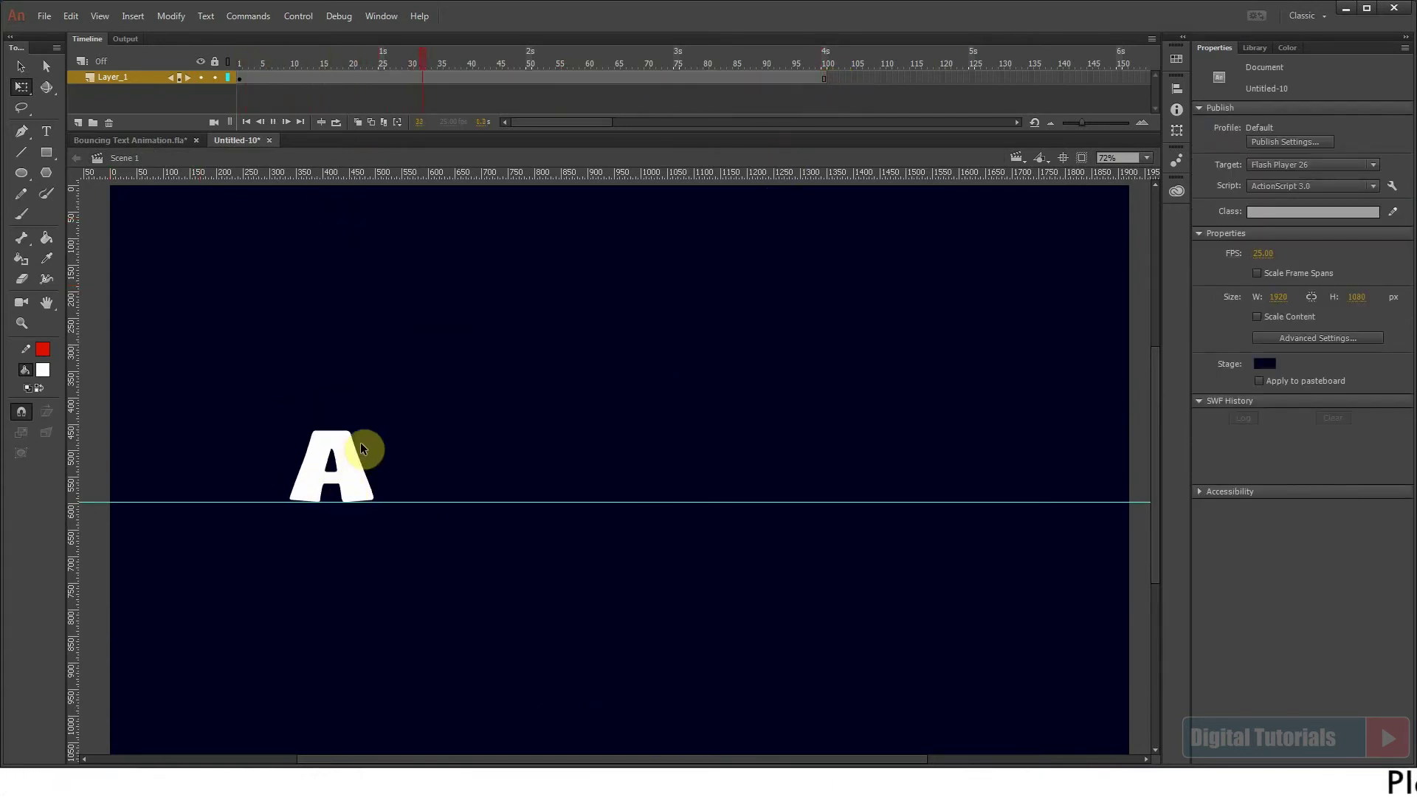
Set the bouncing A instance's looping to Play Once.
click(347, 459)
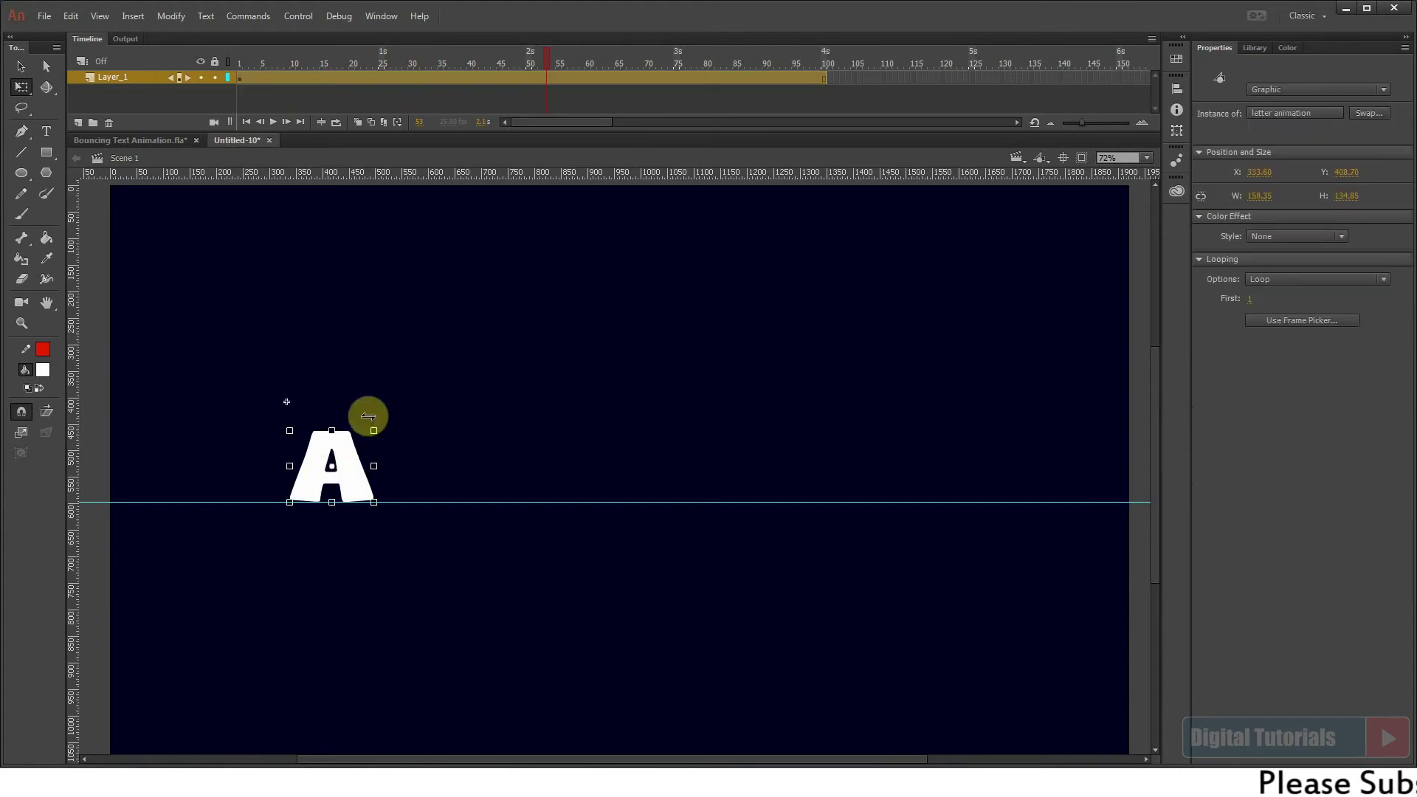
click(1273, 286)
click(1273, 313)
click(696, 372)
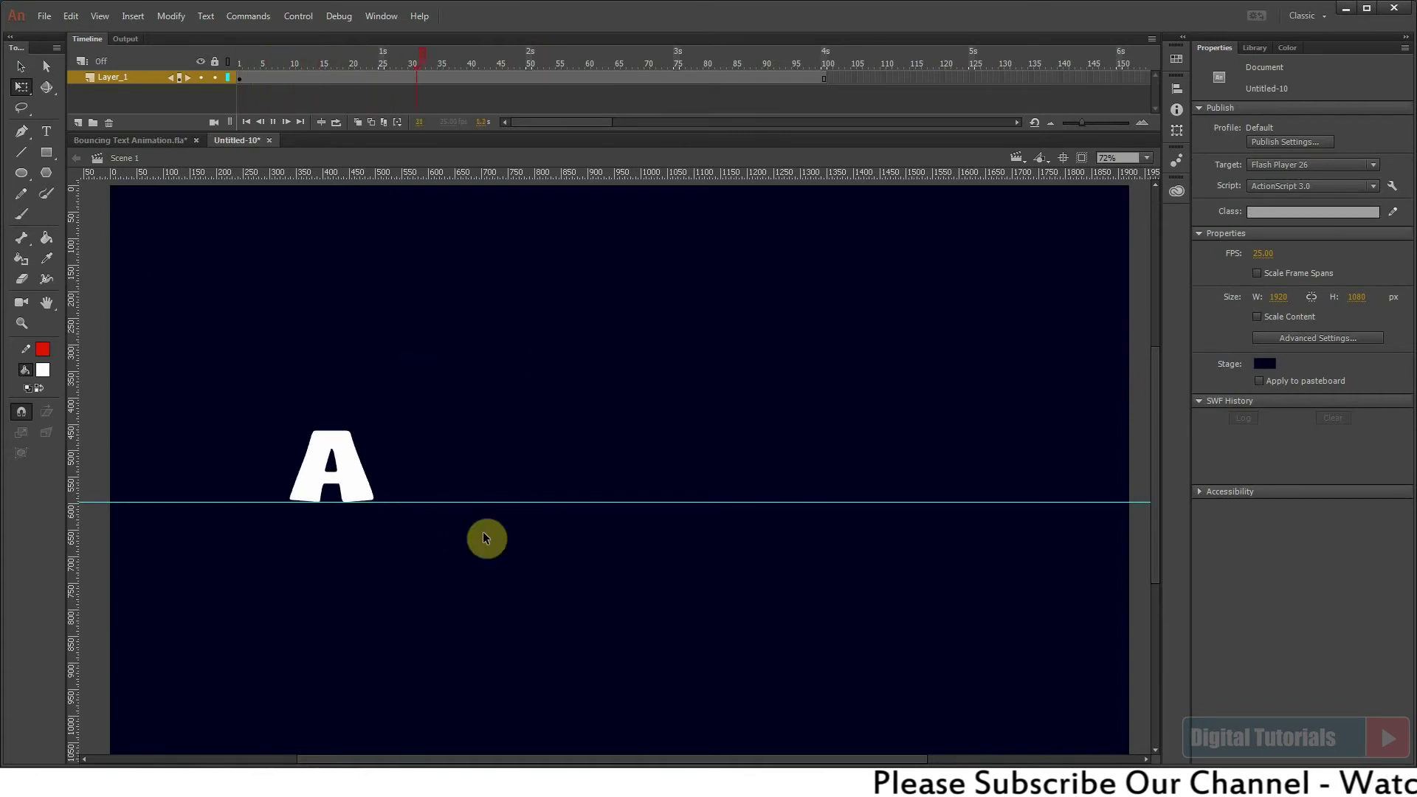
Copy the bouncing A instance and save the file as bounce letter animation.fla.
click(361, 488)
key(ctrl+c)
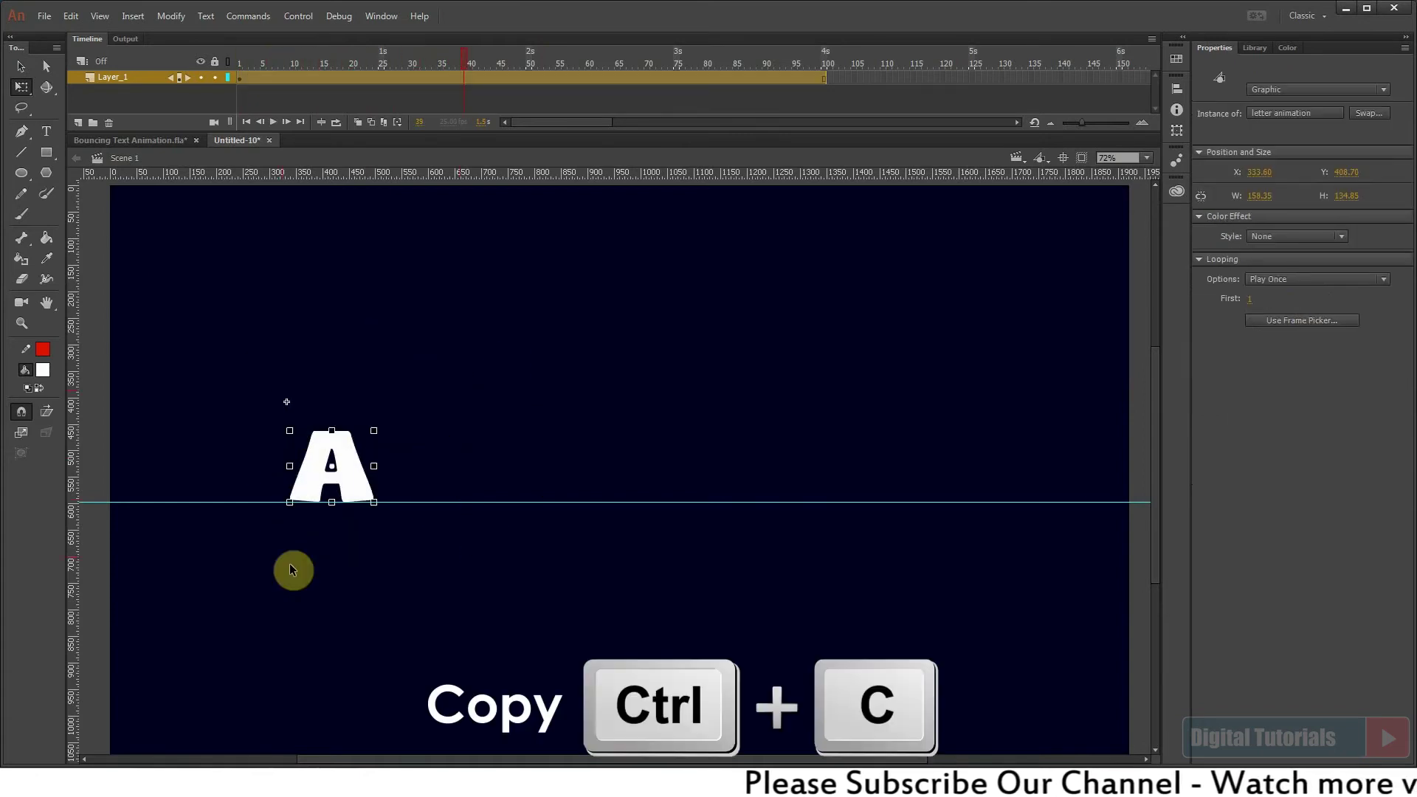
click(423, 496)
click(349, 471)
click(21, 66)
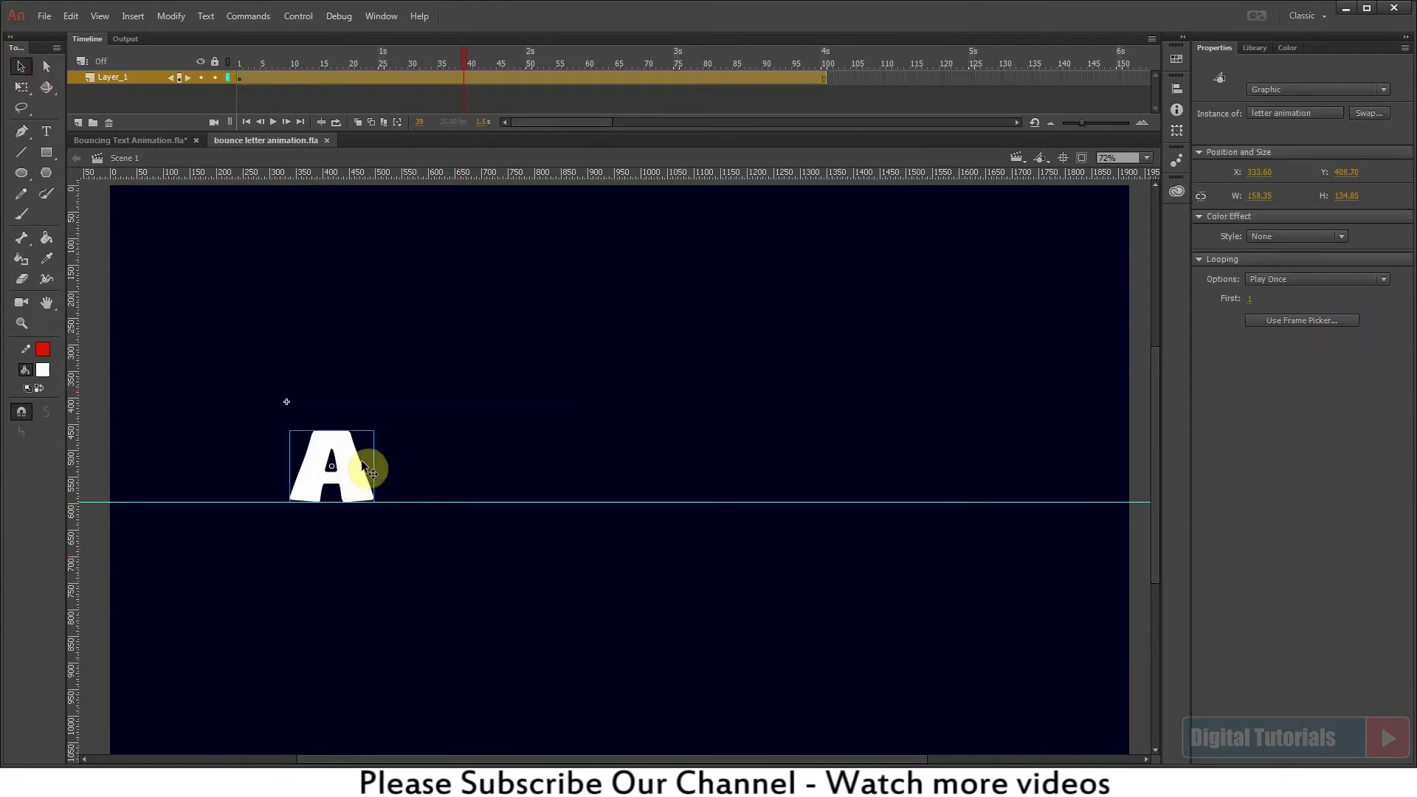
click(111, 139)
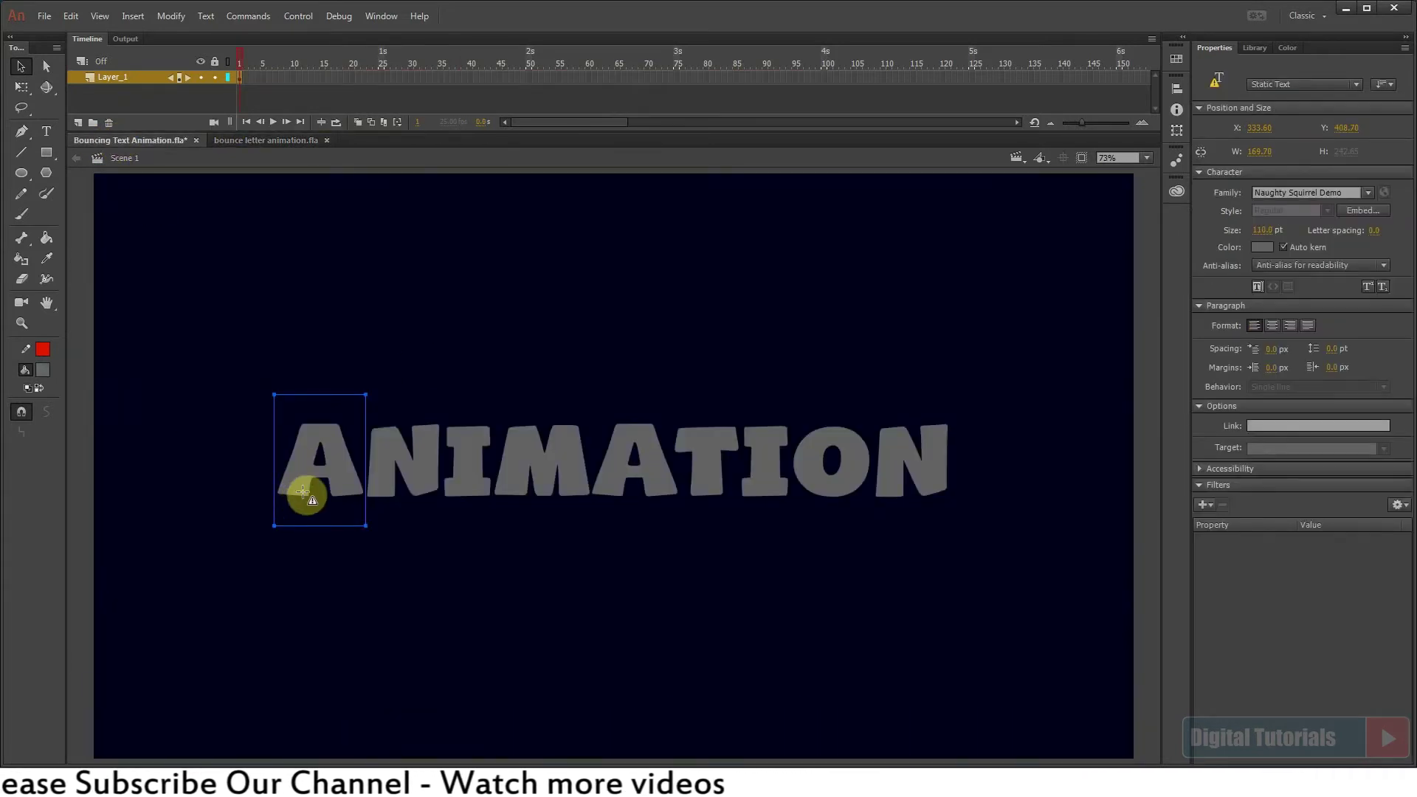
Rename the ANIMATION text layer to refarance.
click(124, 77)
double_click(124, 77)
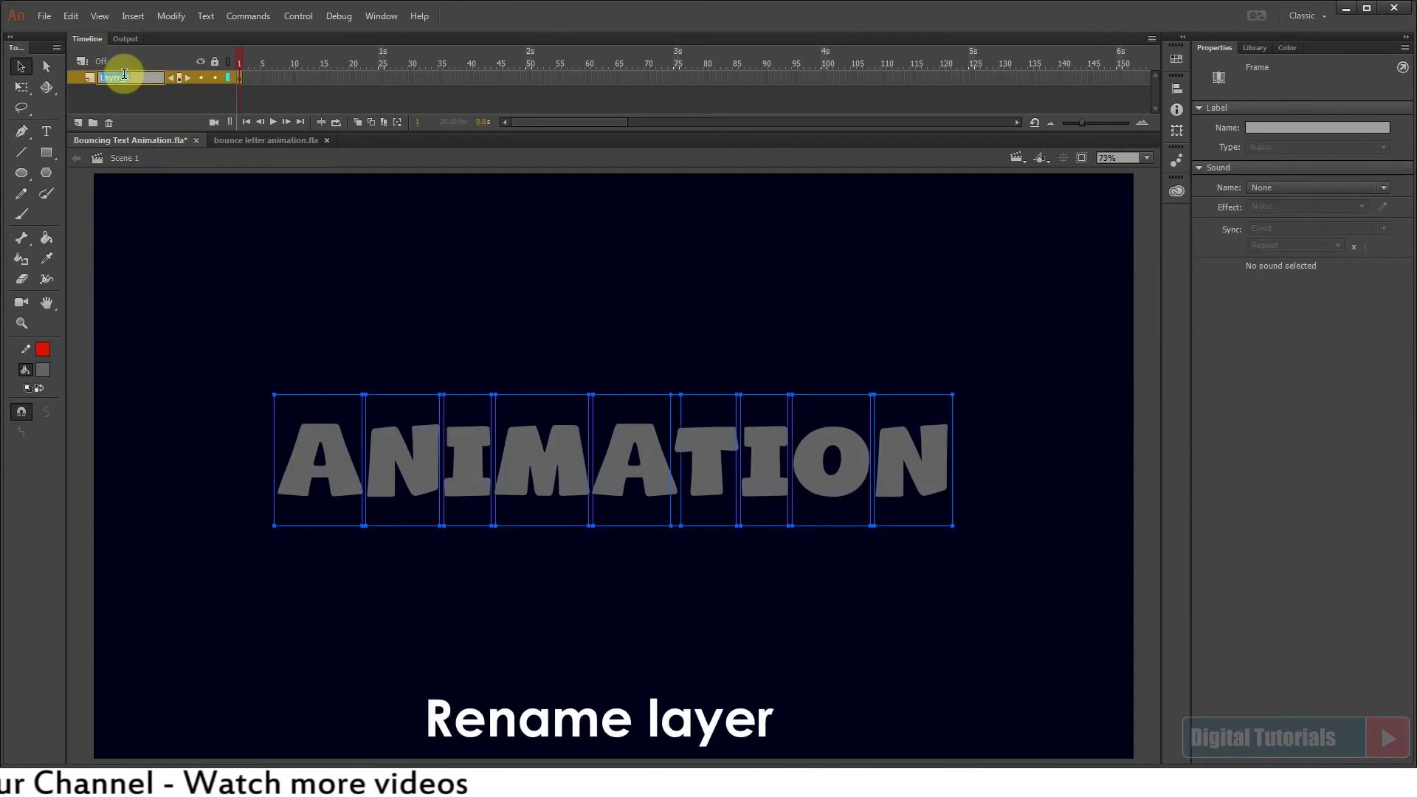
text(refaral)
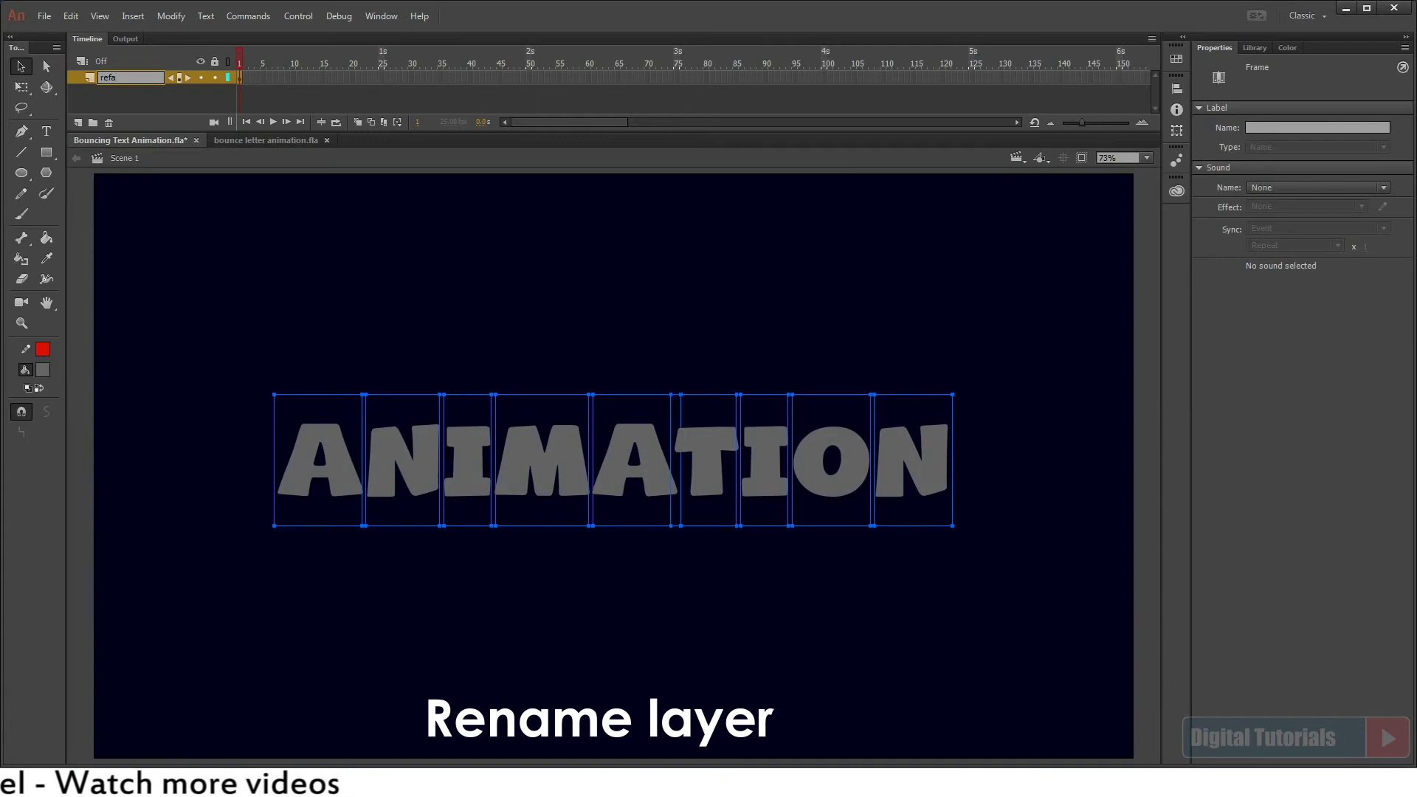
key(BackSpace)
text(nce)
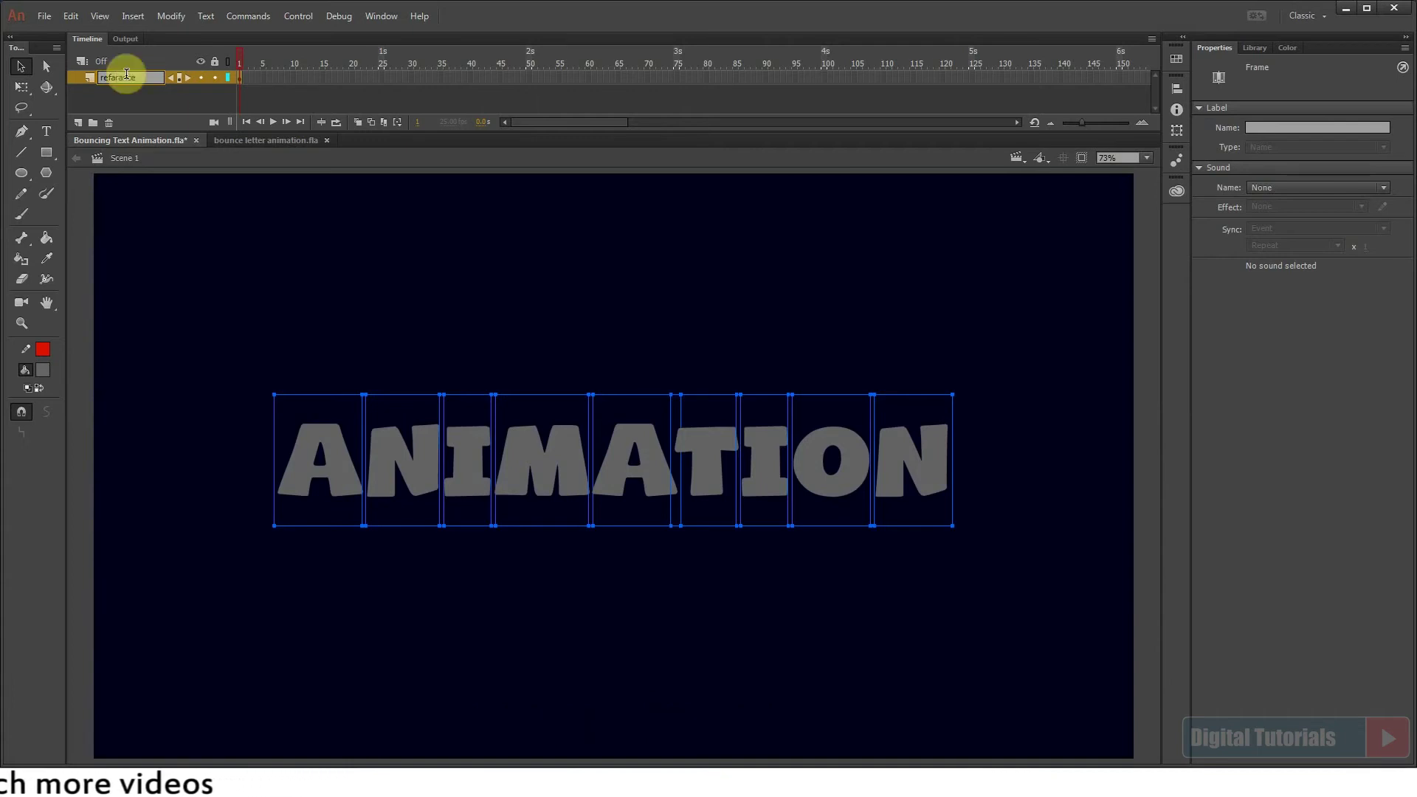
click(166, 108)
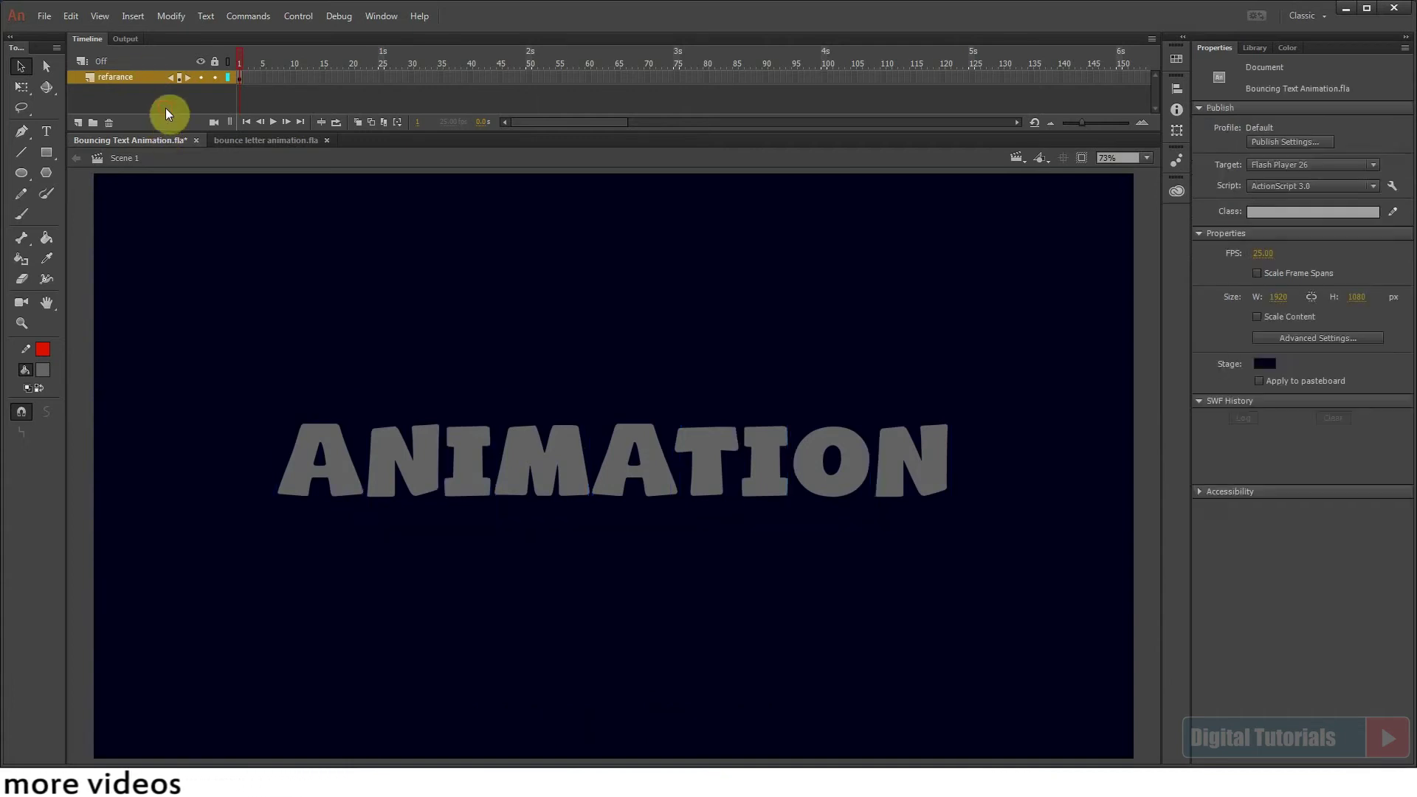
Add a new layer above it named Letter A.
click(78, 122)
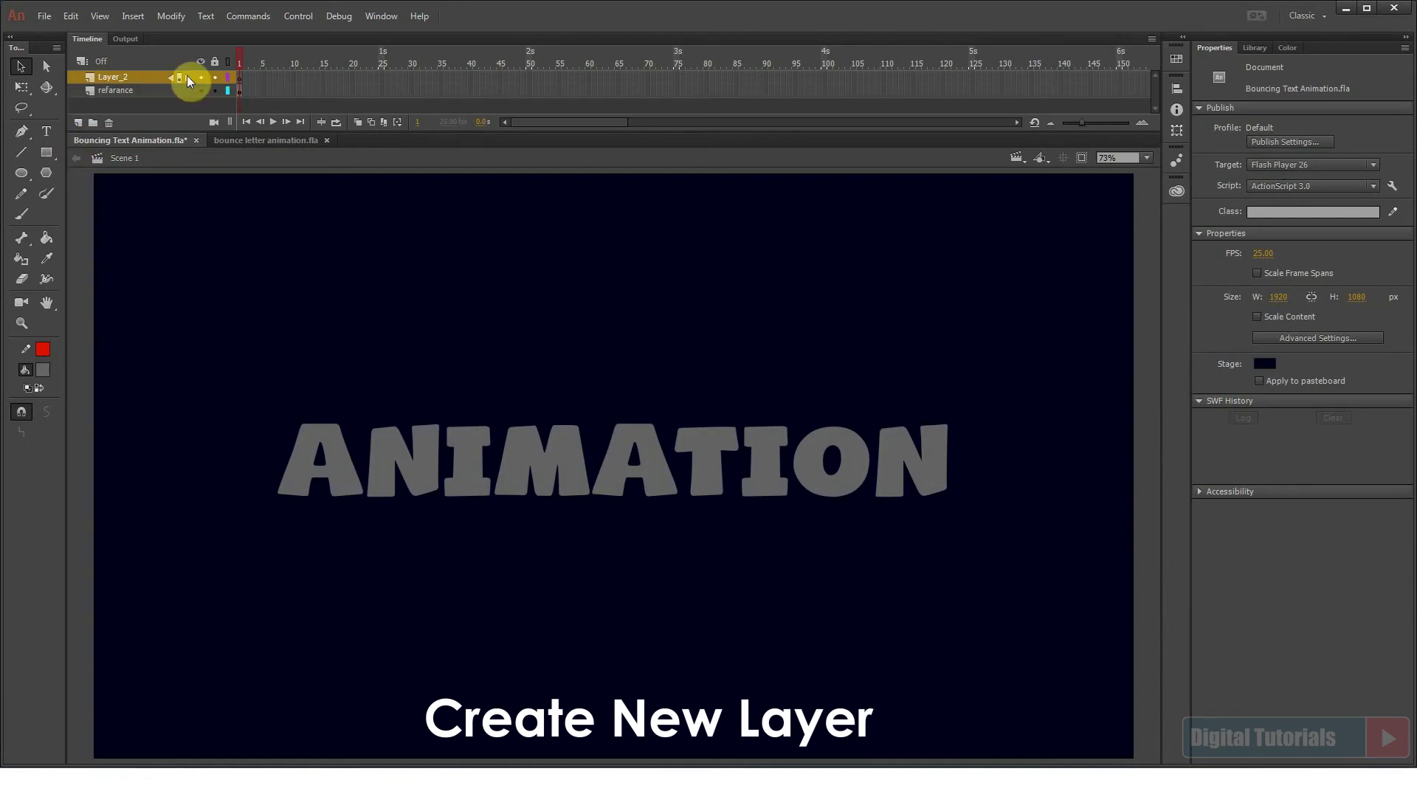
double_click(121, 77)
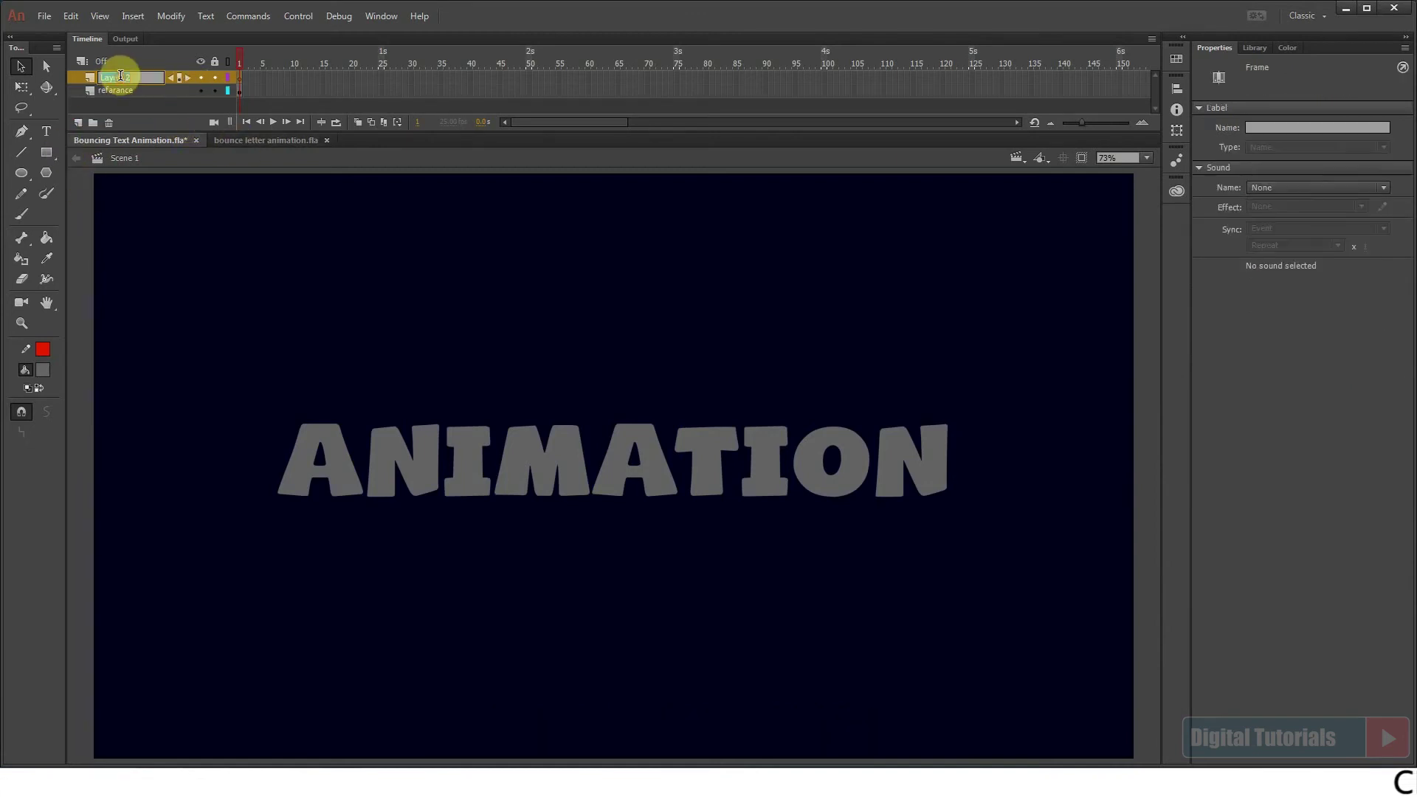
text(ett)
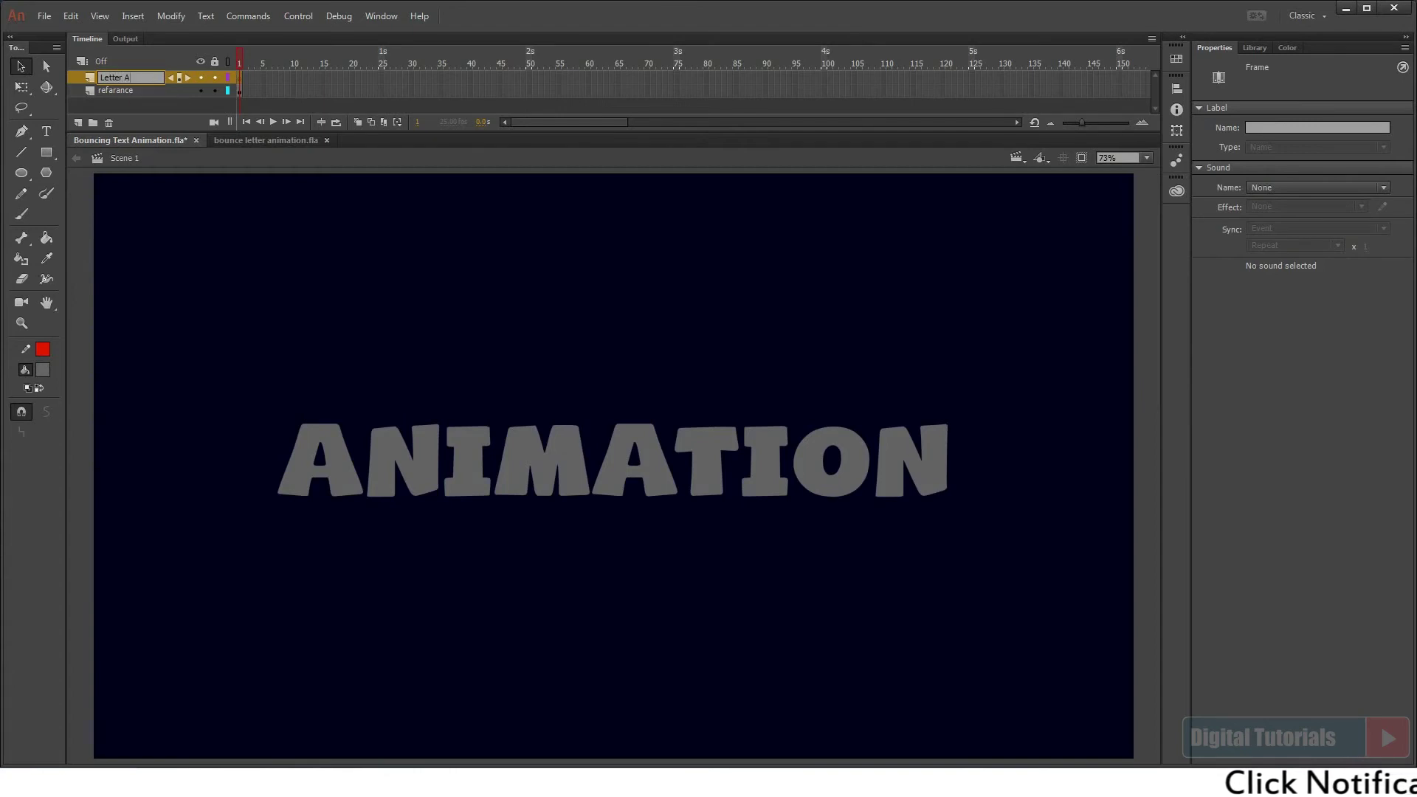
click(243, 246)
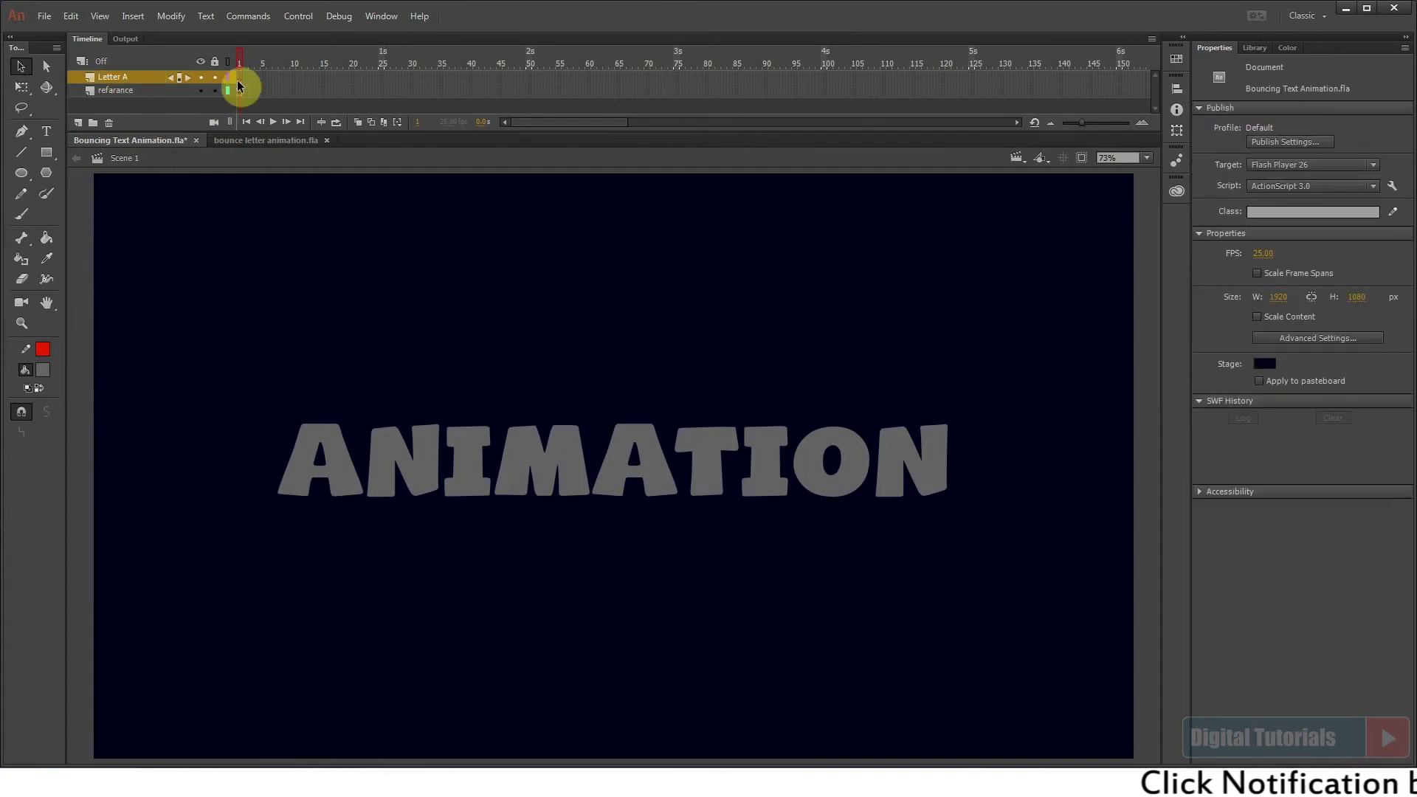
Extend the refarance layer out to frame 100.
drag(239, 77, 241, 94)
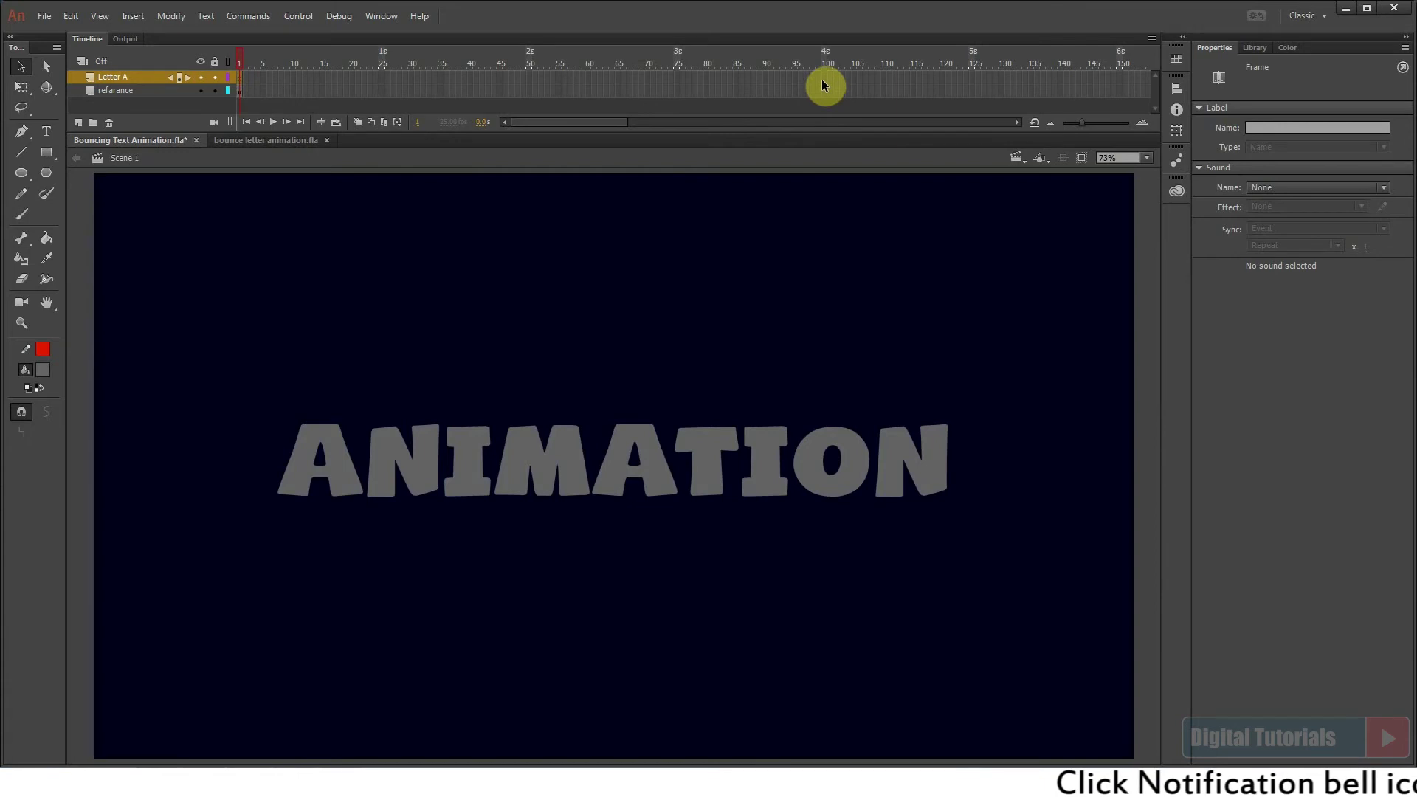
click(825, 91)
key(F5)
Paste the bouncing A in place on frame 1 of the Letter A layer and preview it.
click(240, 77)
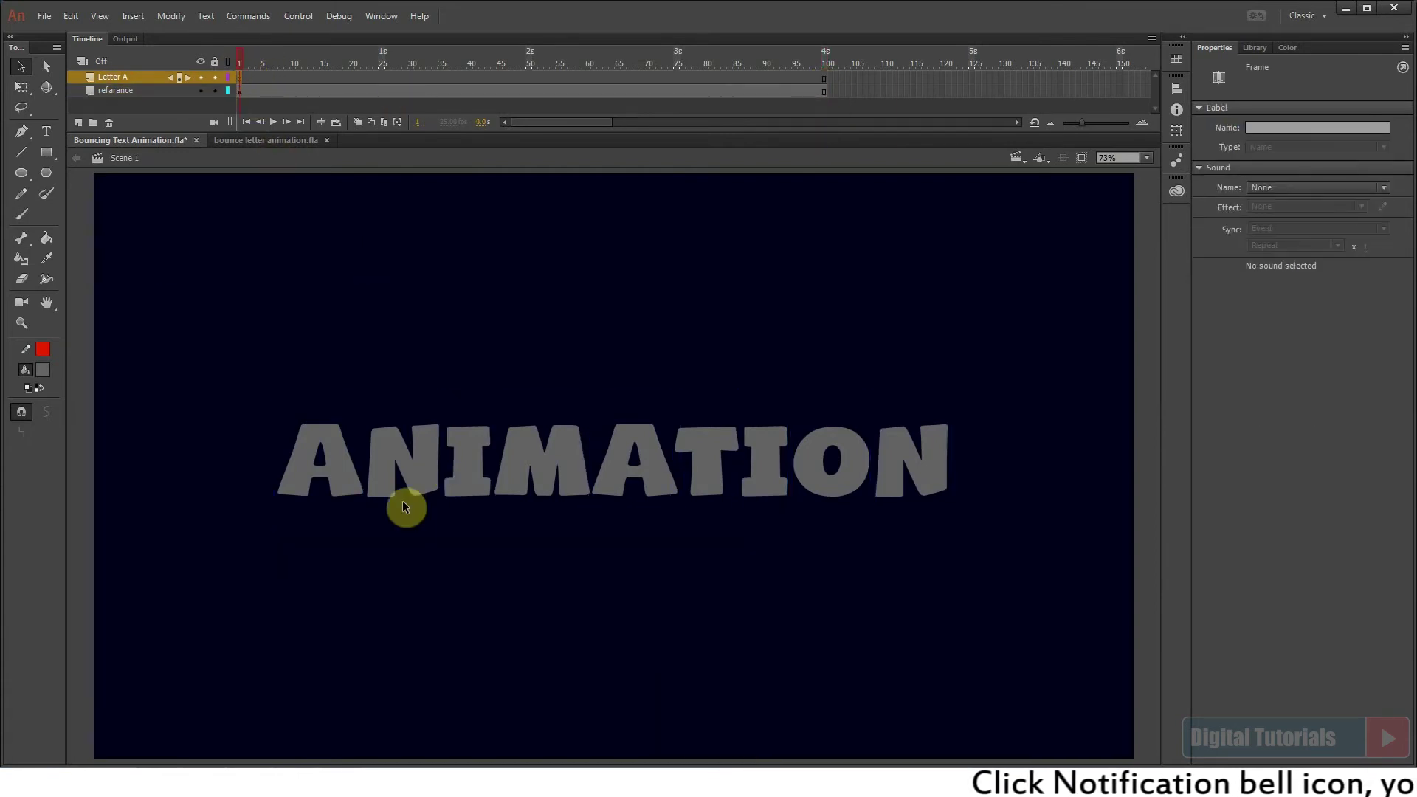
key(ctrl+shift+v)
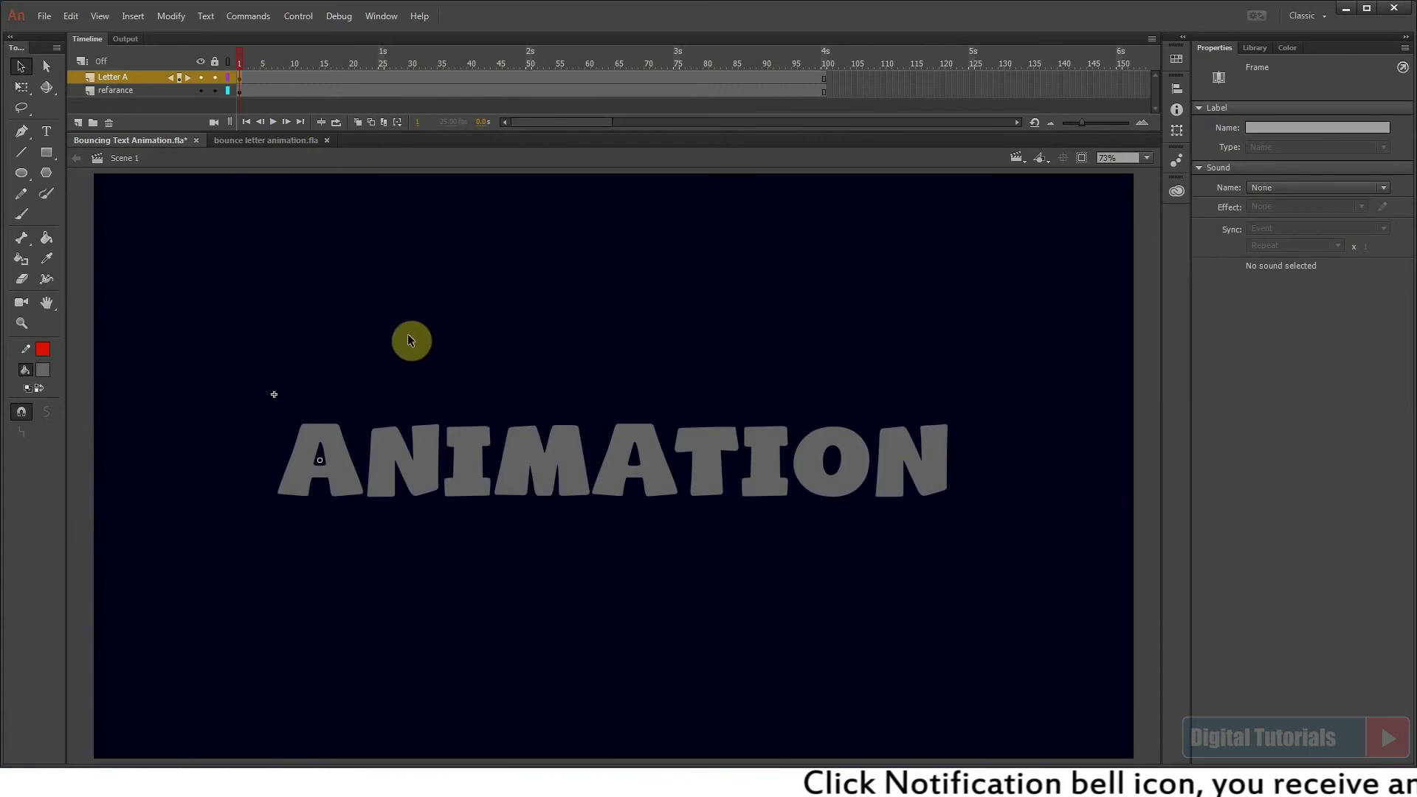
key(ctrl+minus)
click(256, 82)
click(580, 513)
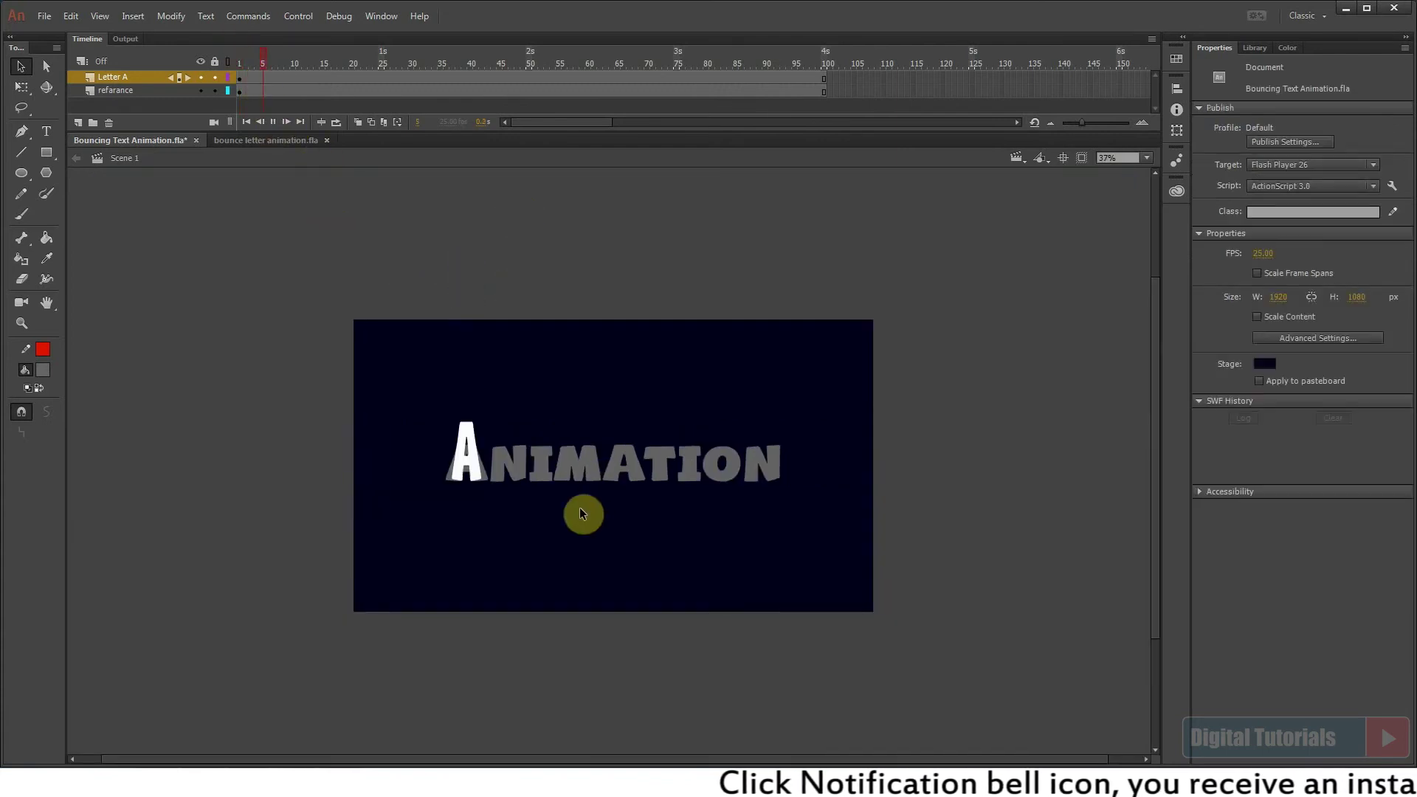
click(484, 476)
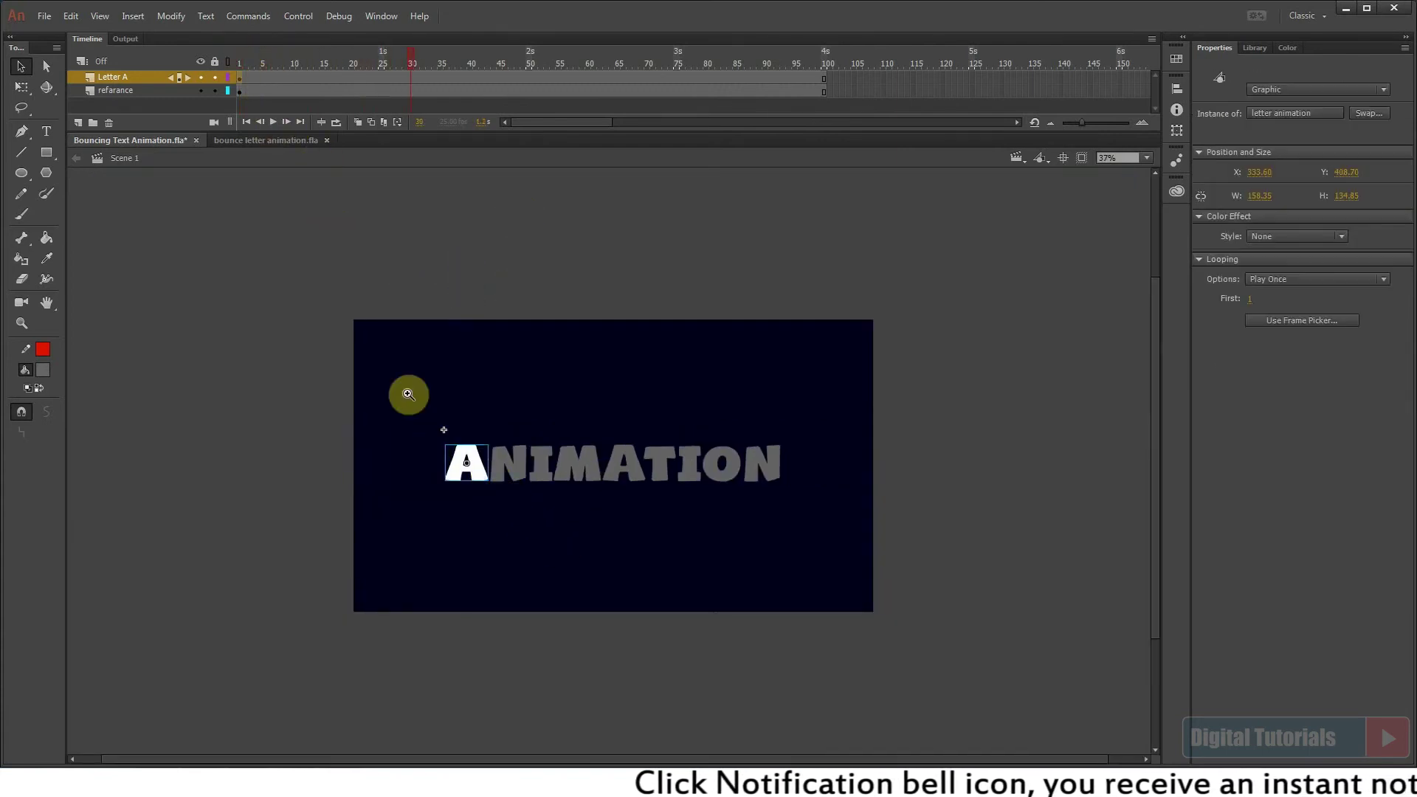
scroll(605, 472, up, 3)
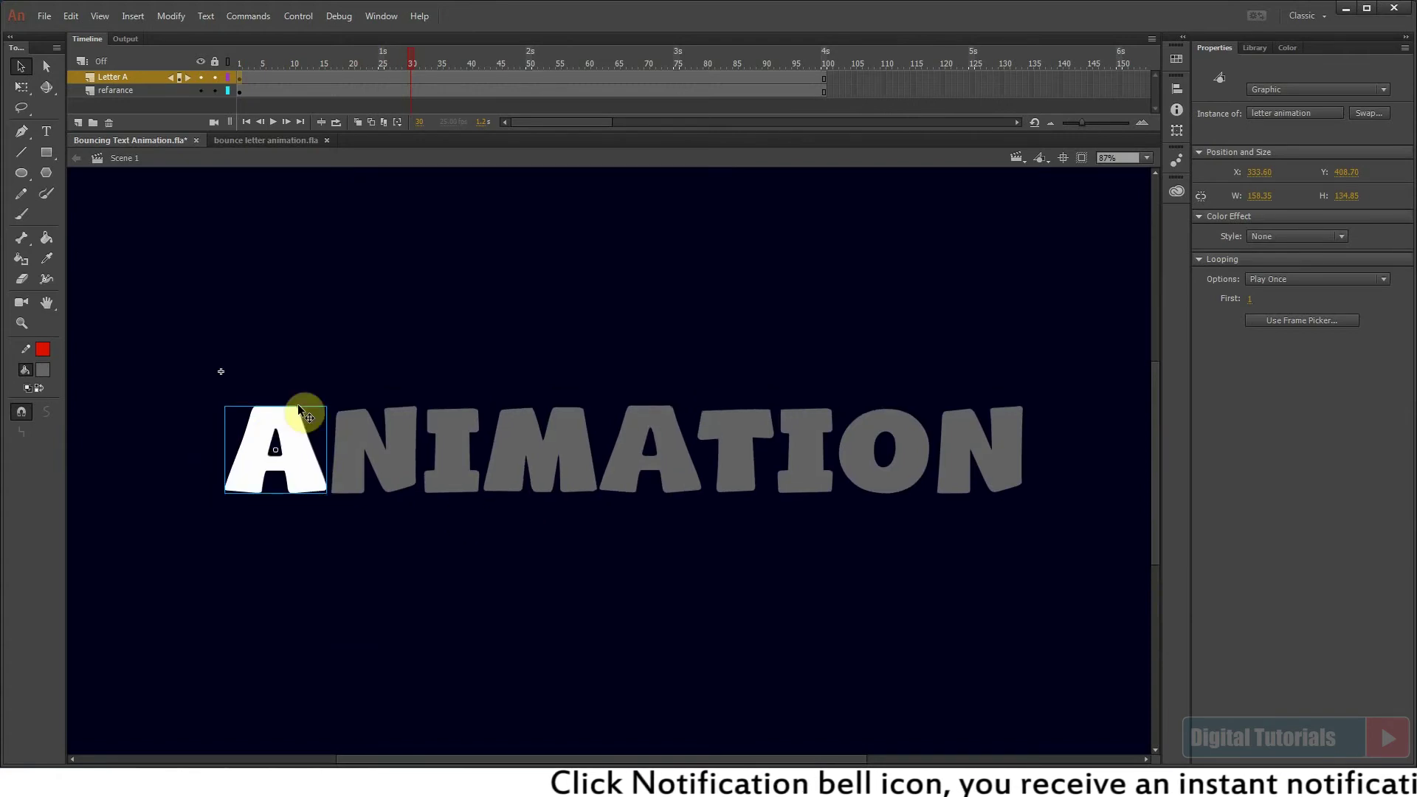
key(Return)
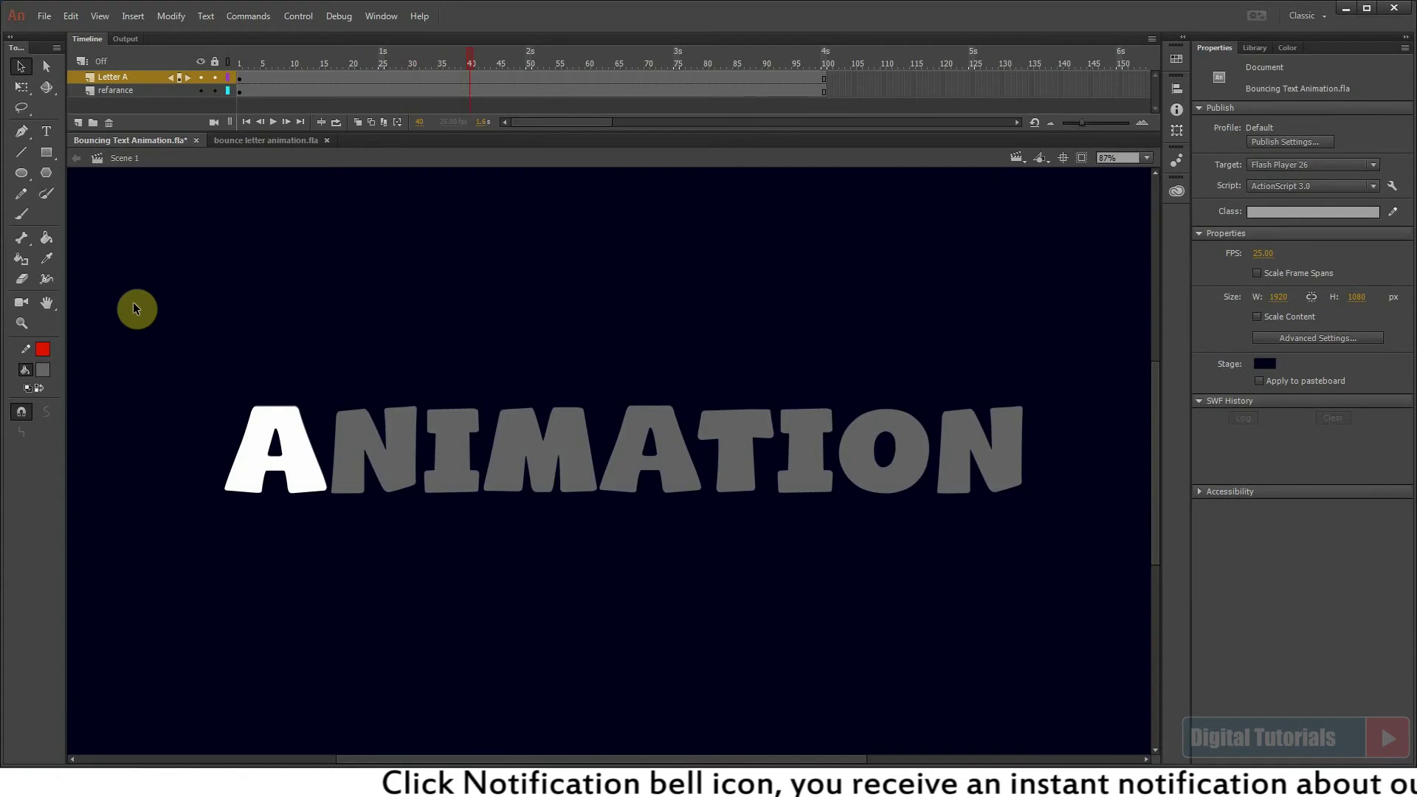
Add a new layer named Letter N above Letter A.
click(77, 121)
click(232, 62)
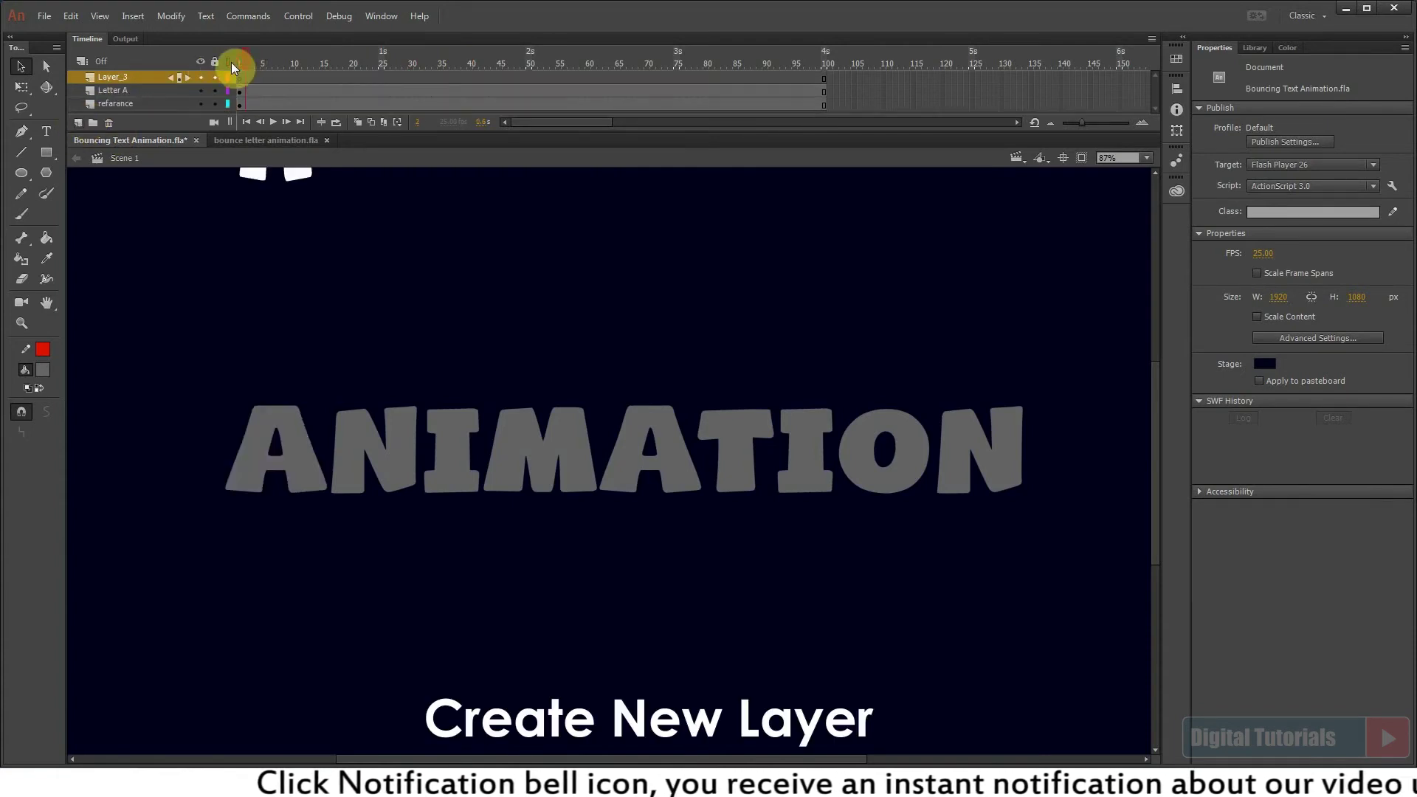
double_click(113, 79)
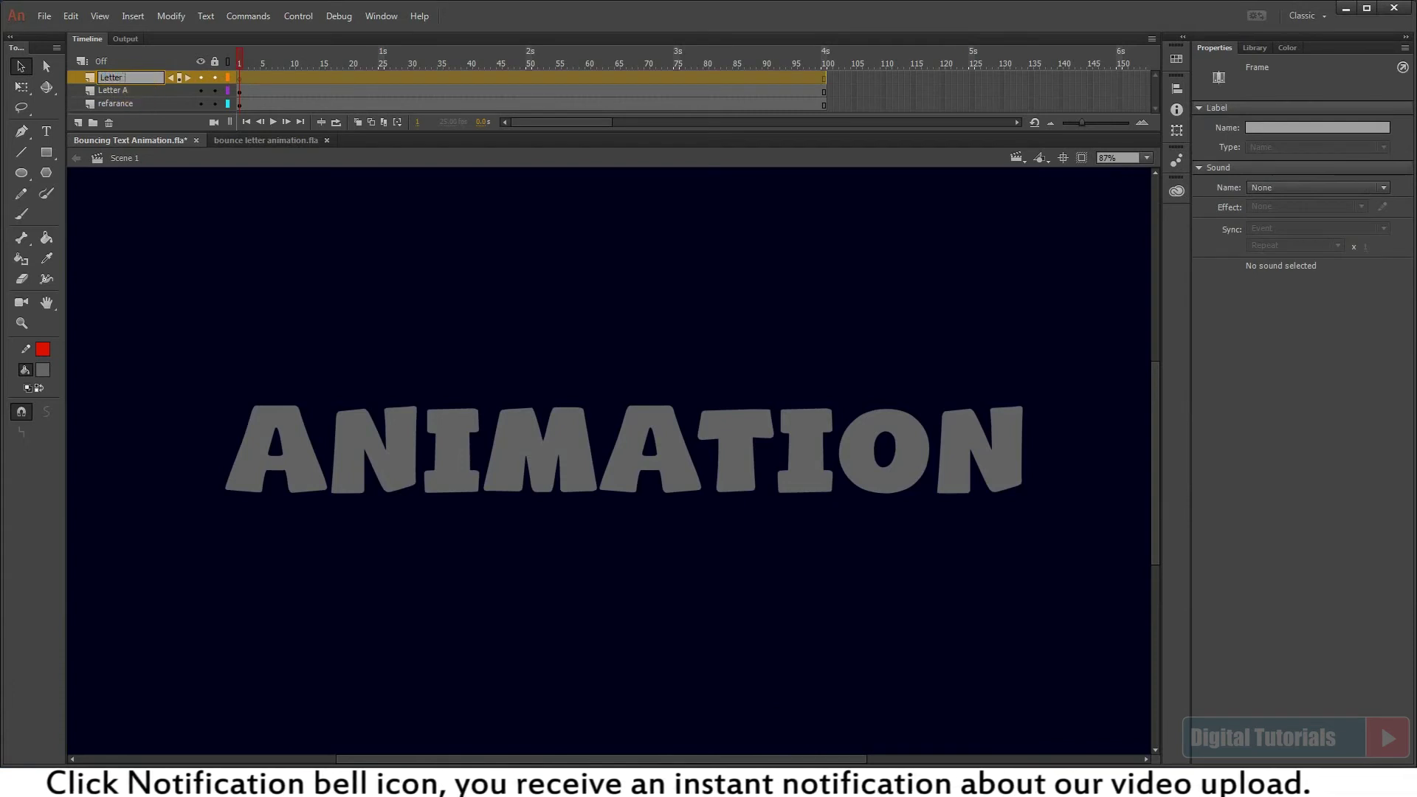
click(176, 379)
Copy the N from the refarance text and return to bounce letter animation.fla.
click(355, 449)
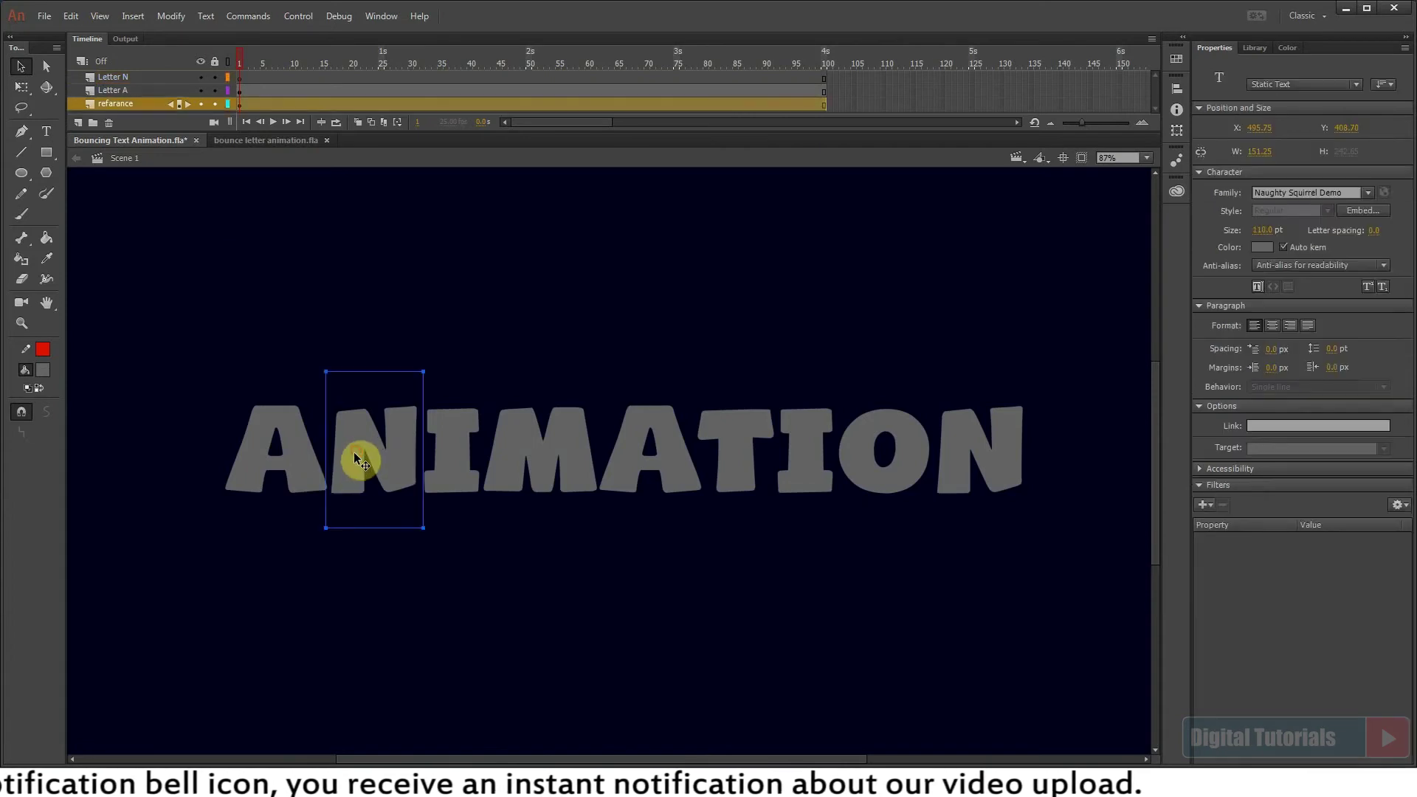
key(ctrl+c)
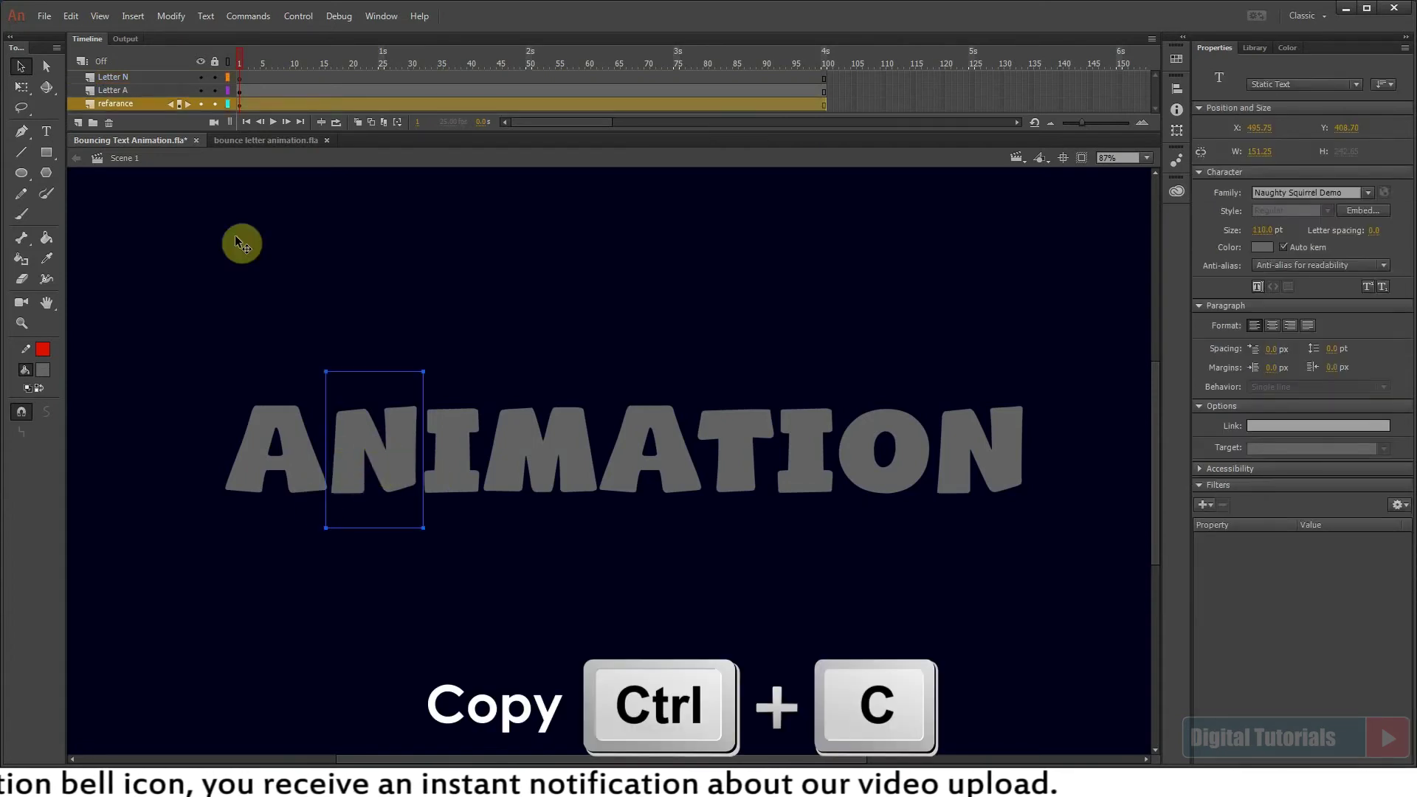
click(224, 137)
Inside the nested A symbol, paste the N and align it over the A.
click(393, 388)
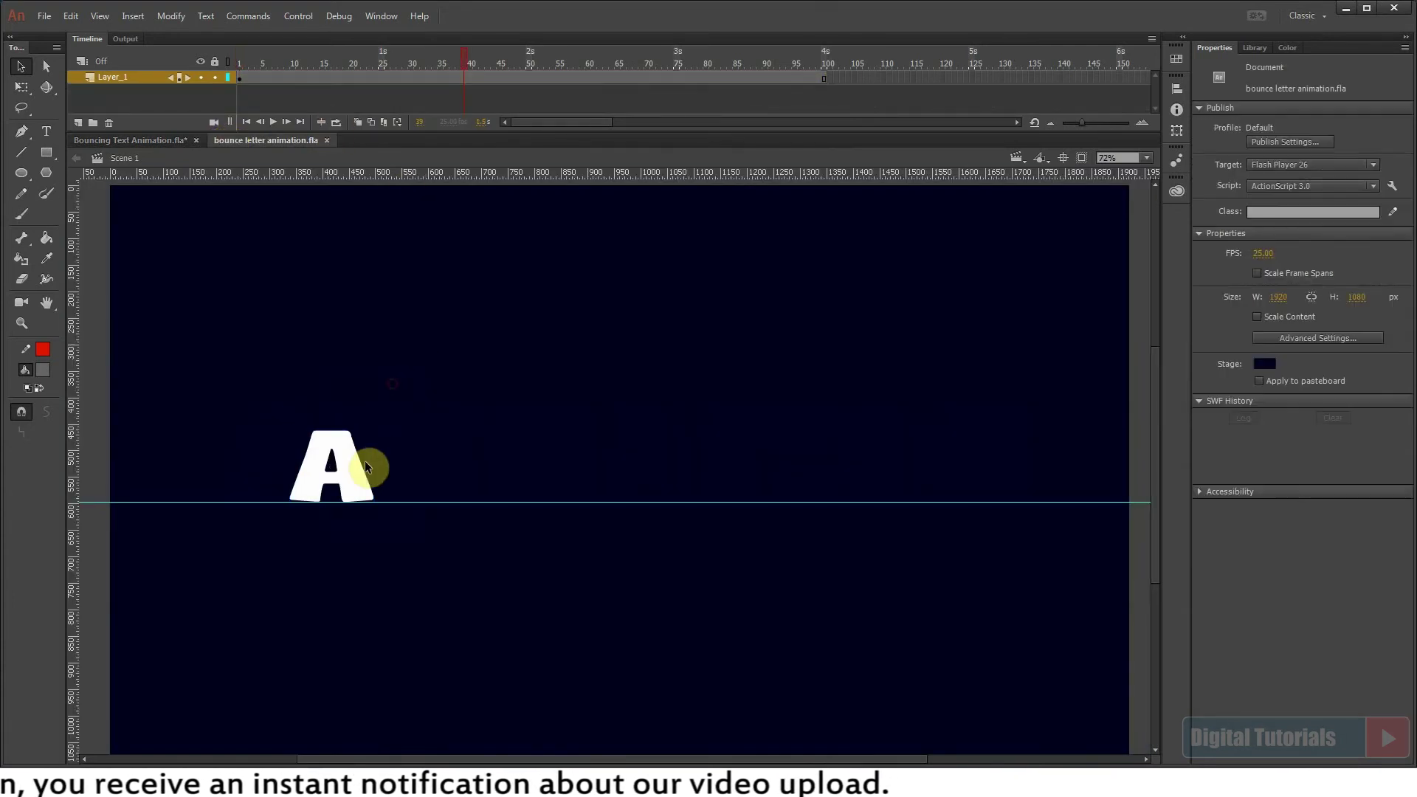
double_click(360, 468)
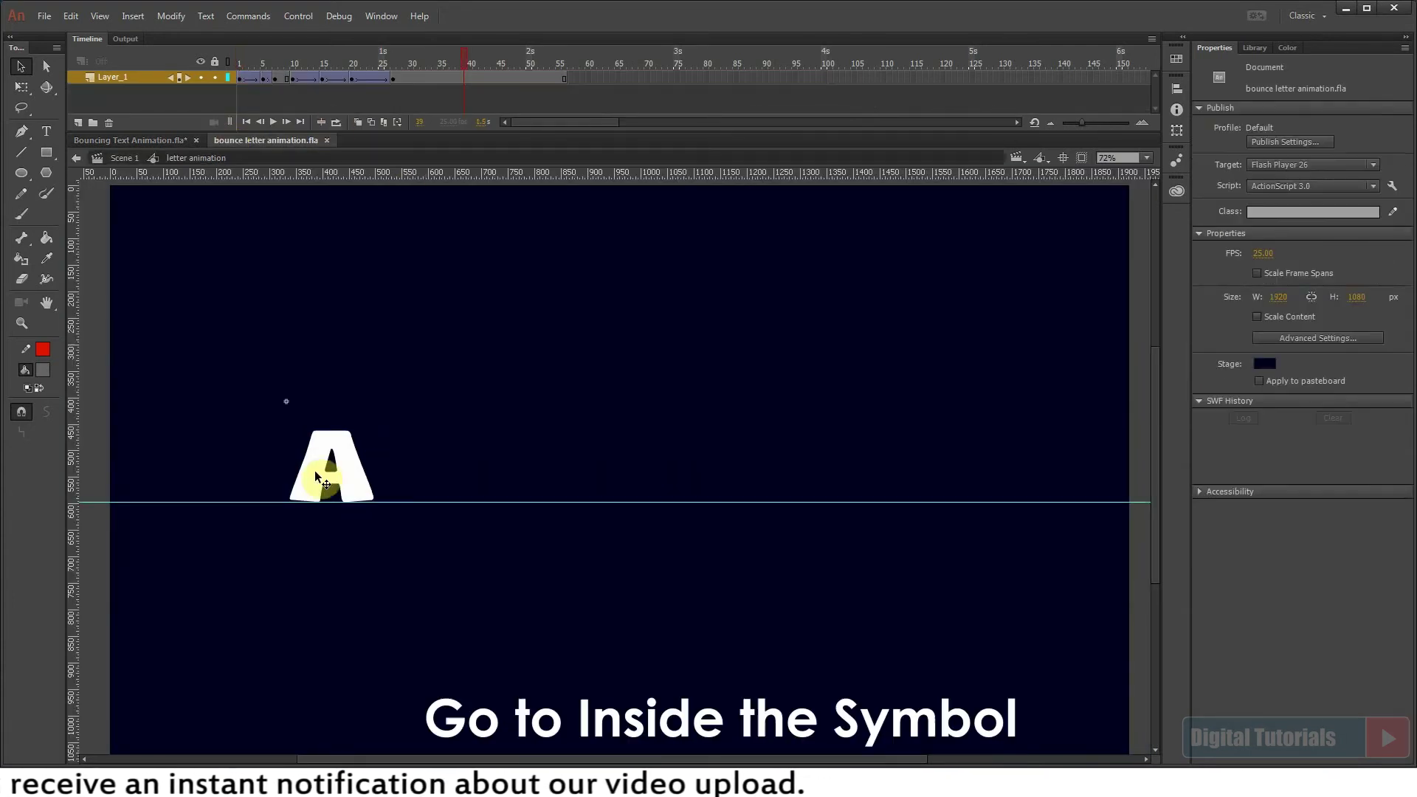
double_click(347, 459)
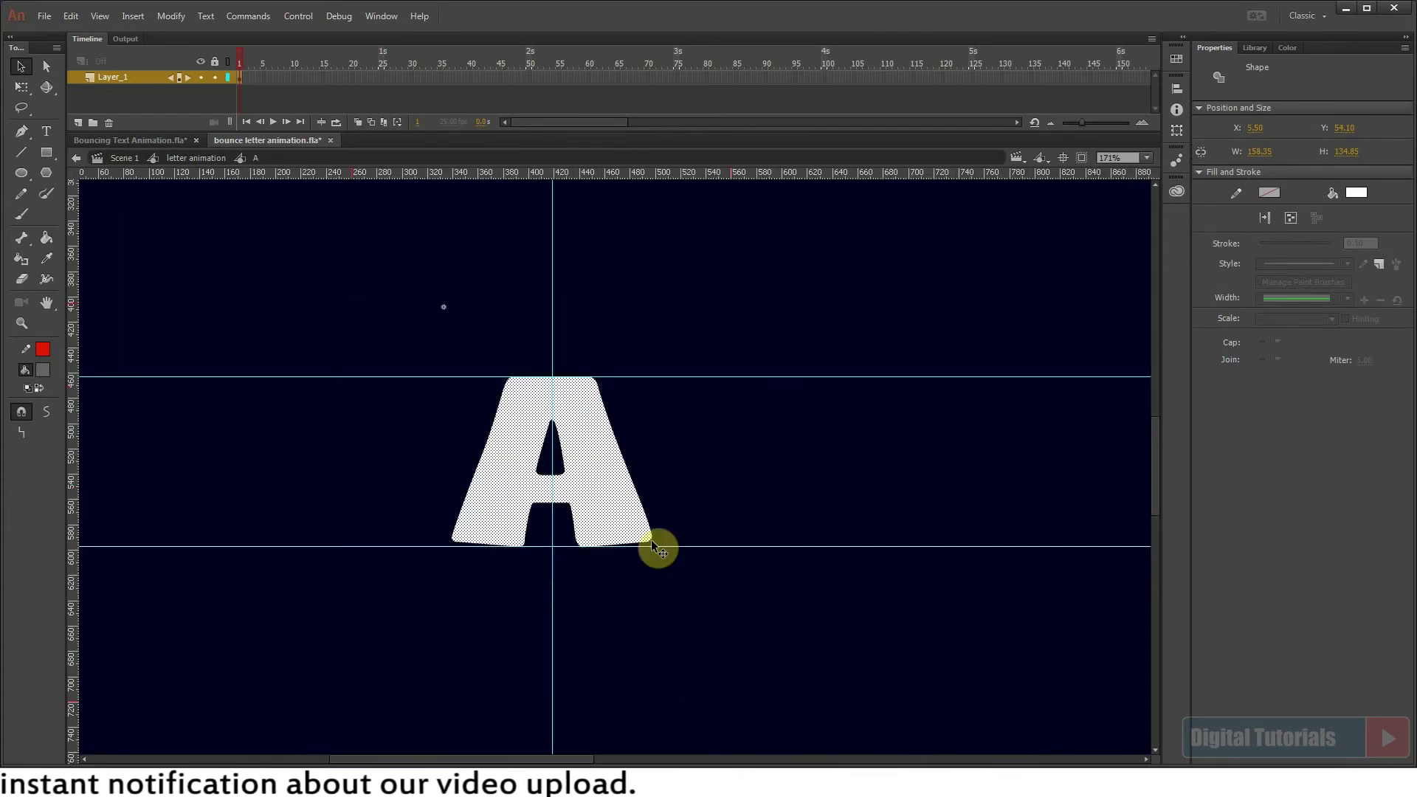
click(653, 587)
click(616, 531)
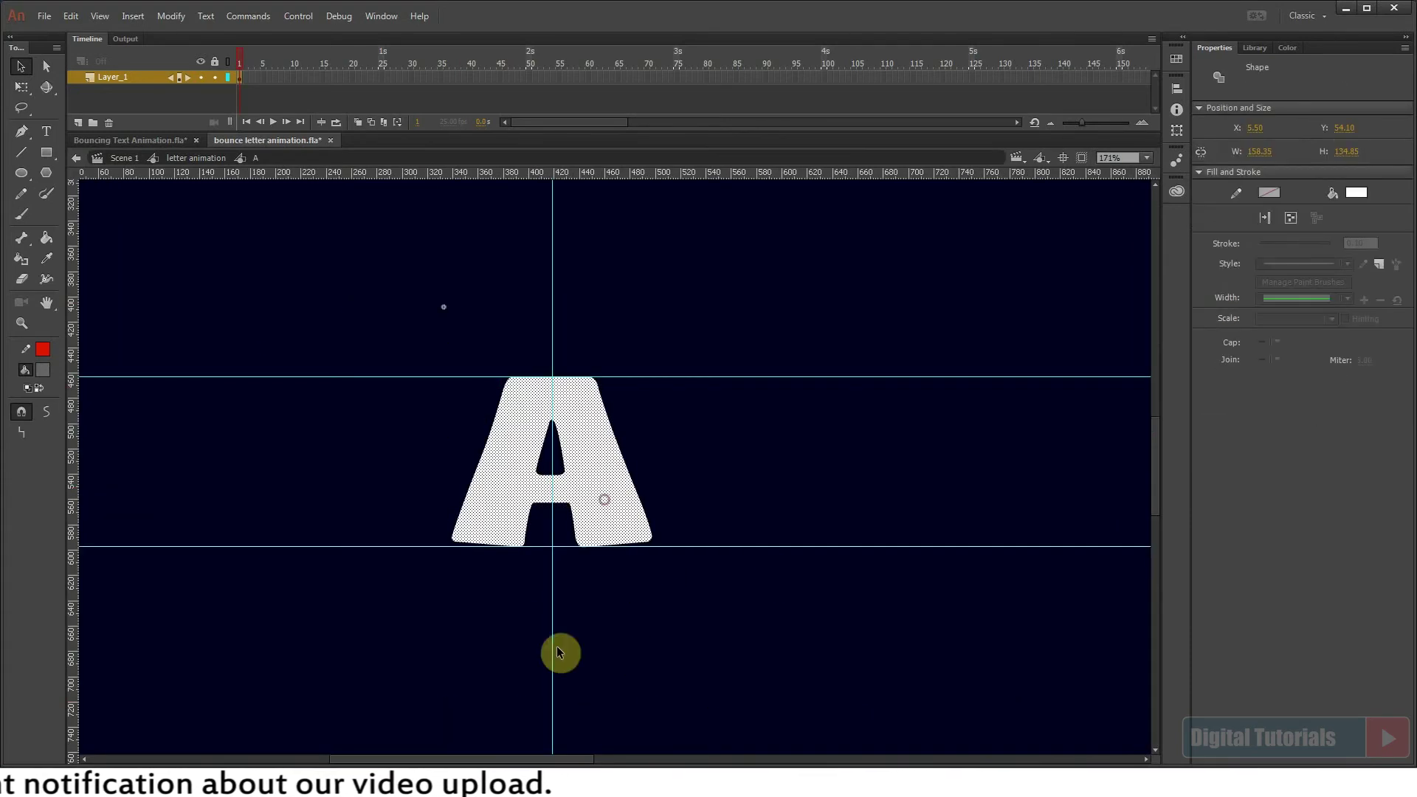
click(633, 611)
key(ctrl+v)
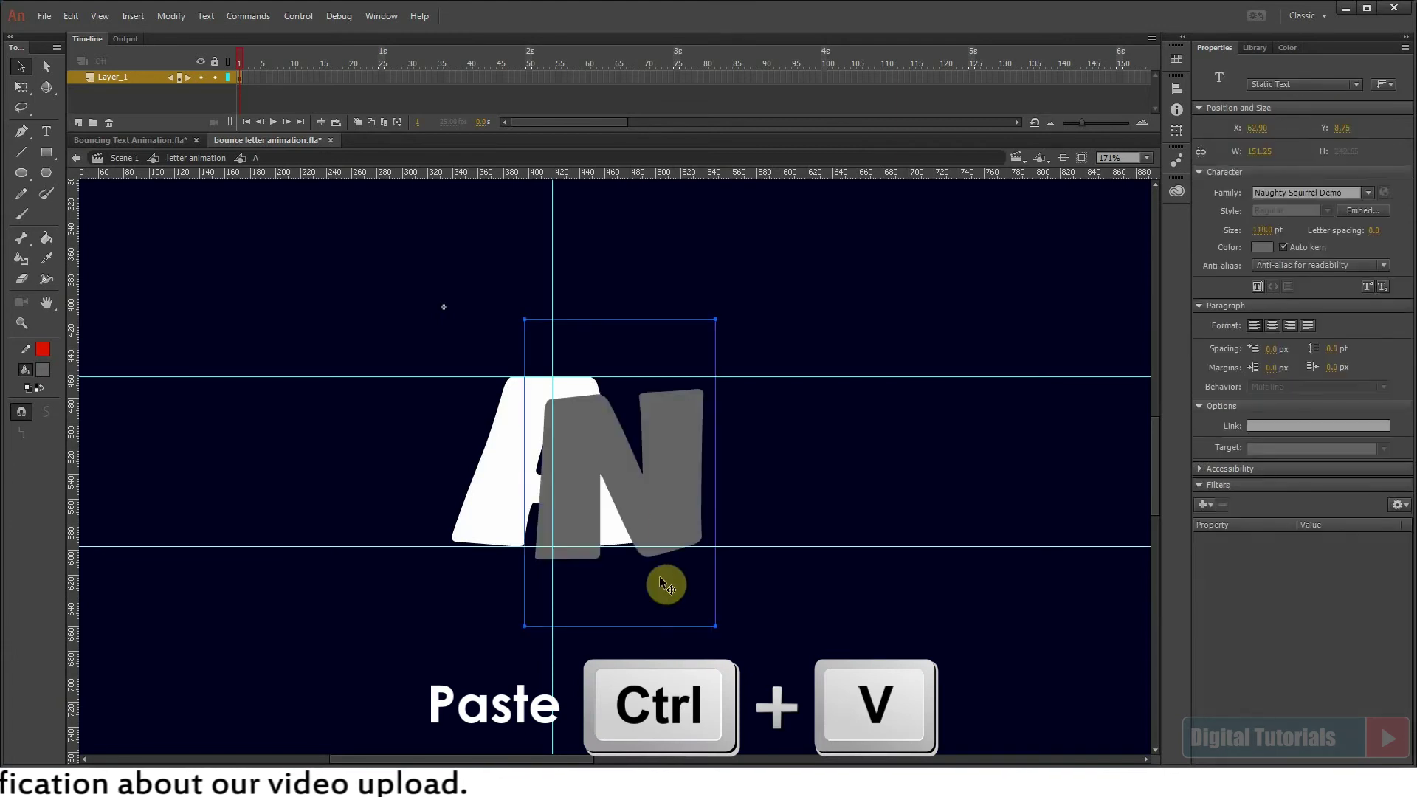
drag(642, 504, 599, 496)
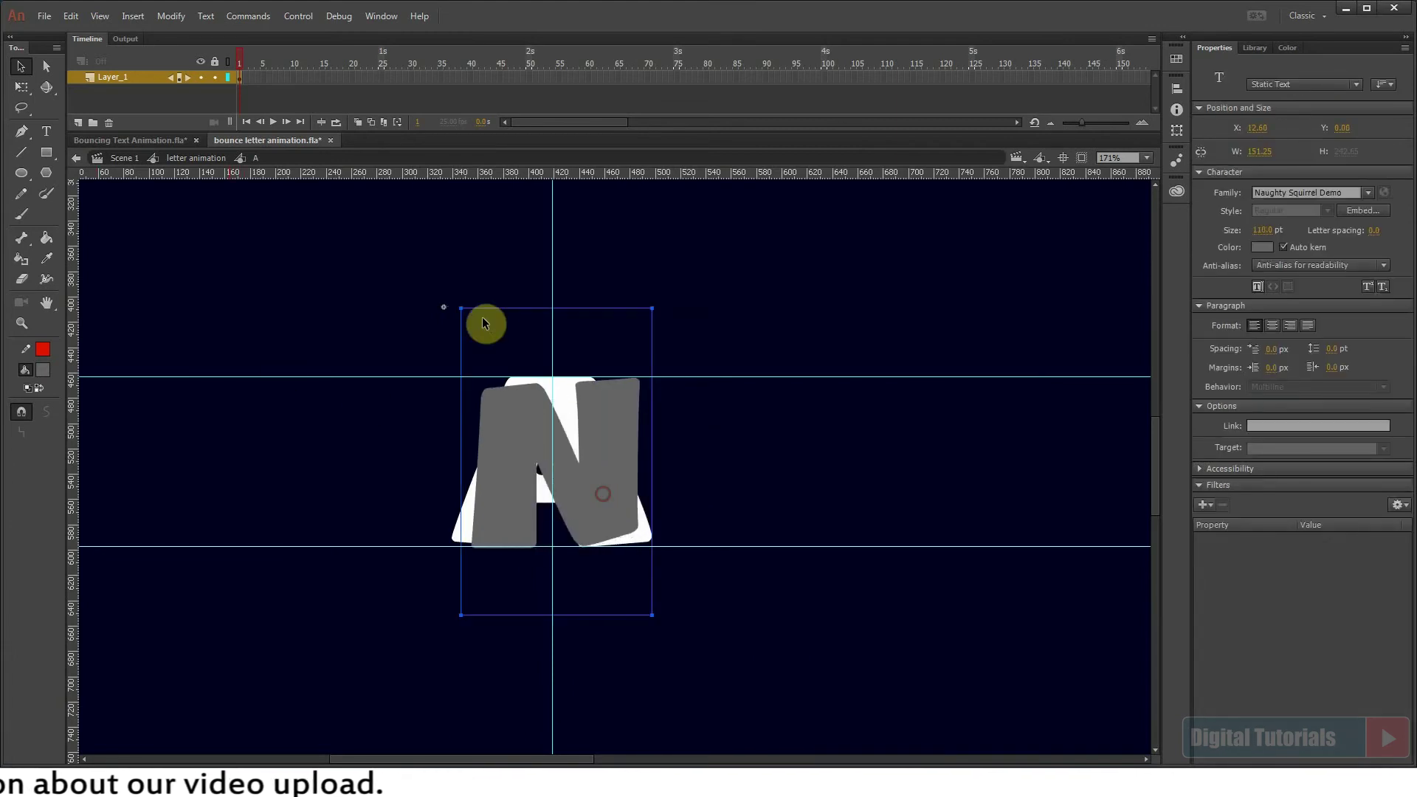
click(28, 94)
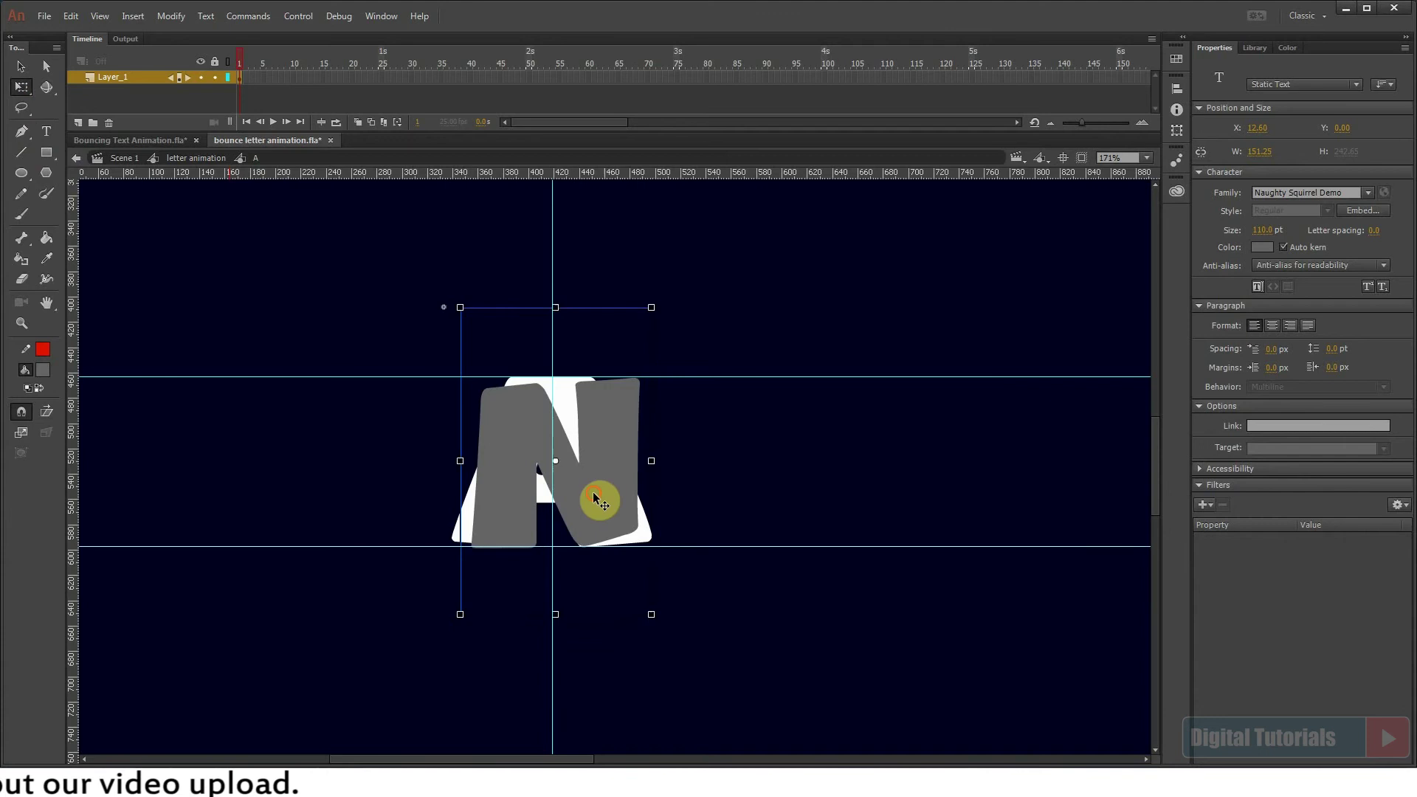
drag(588, 495, 598, 531)
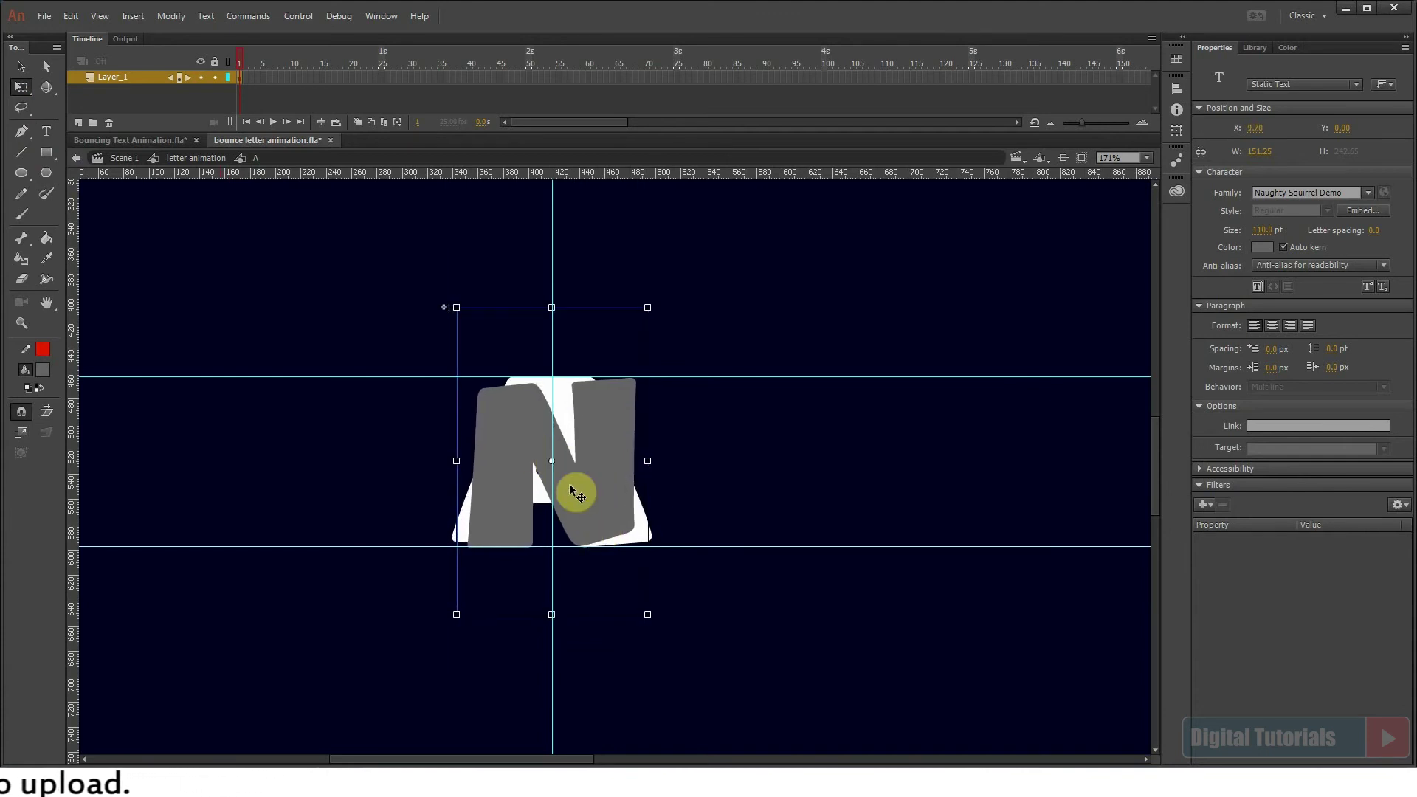
Delete the old A shape, break the N apart, and fill it white.
click(605, 499)
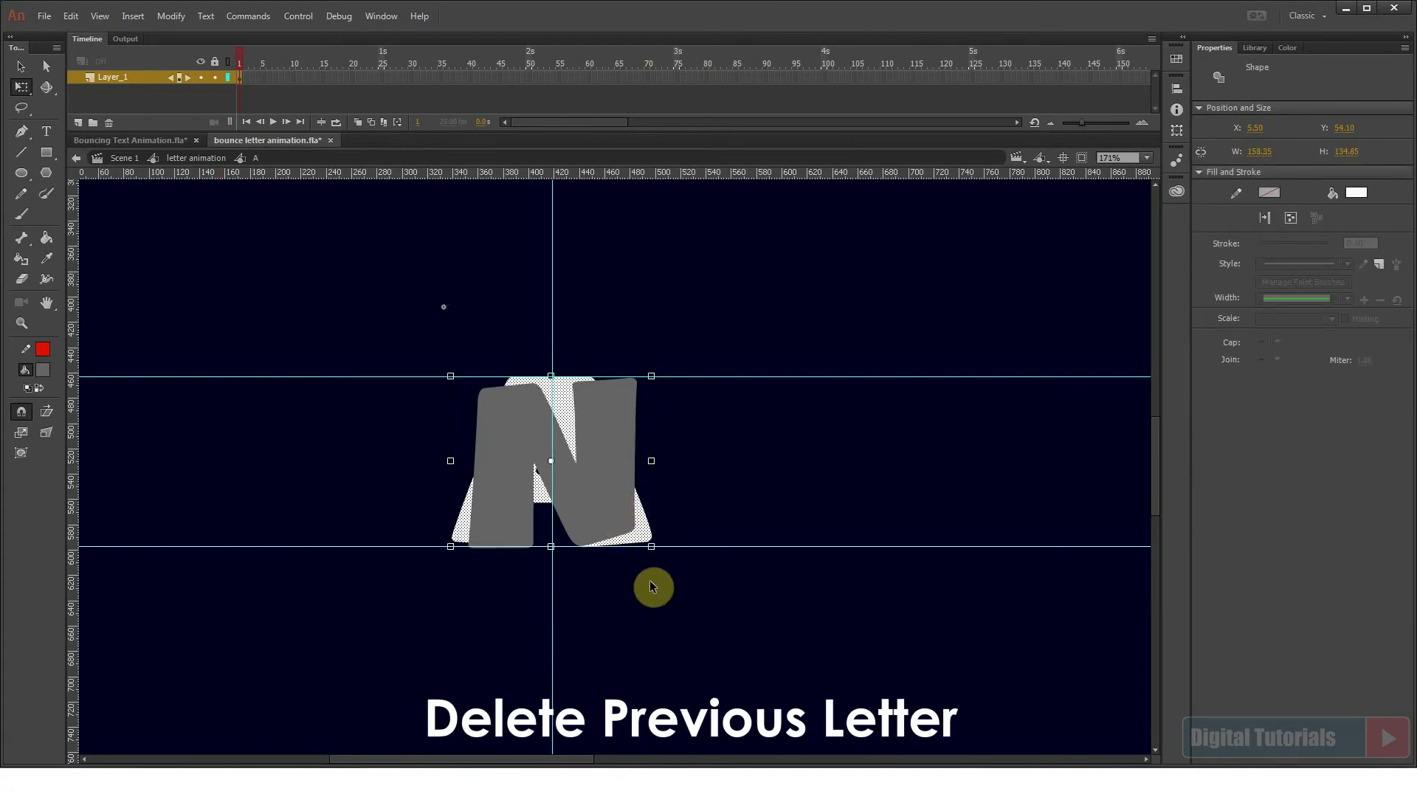
key(Delete)
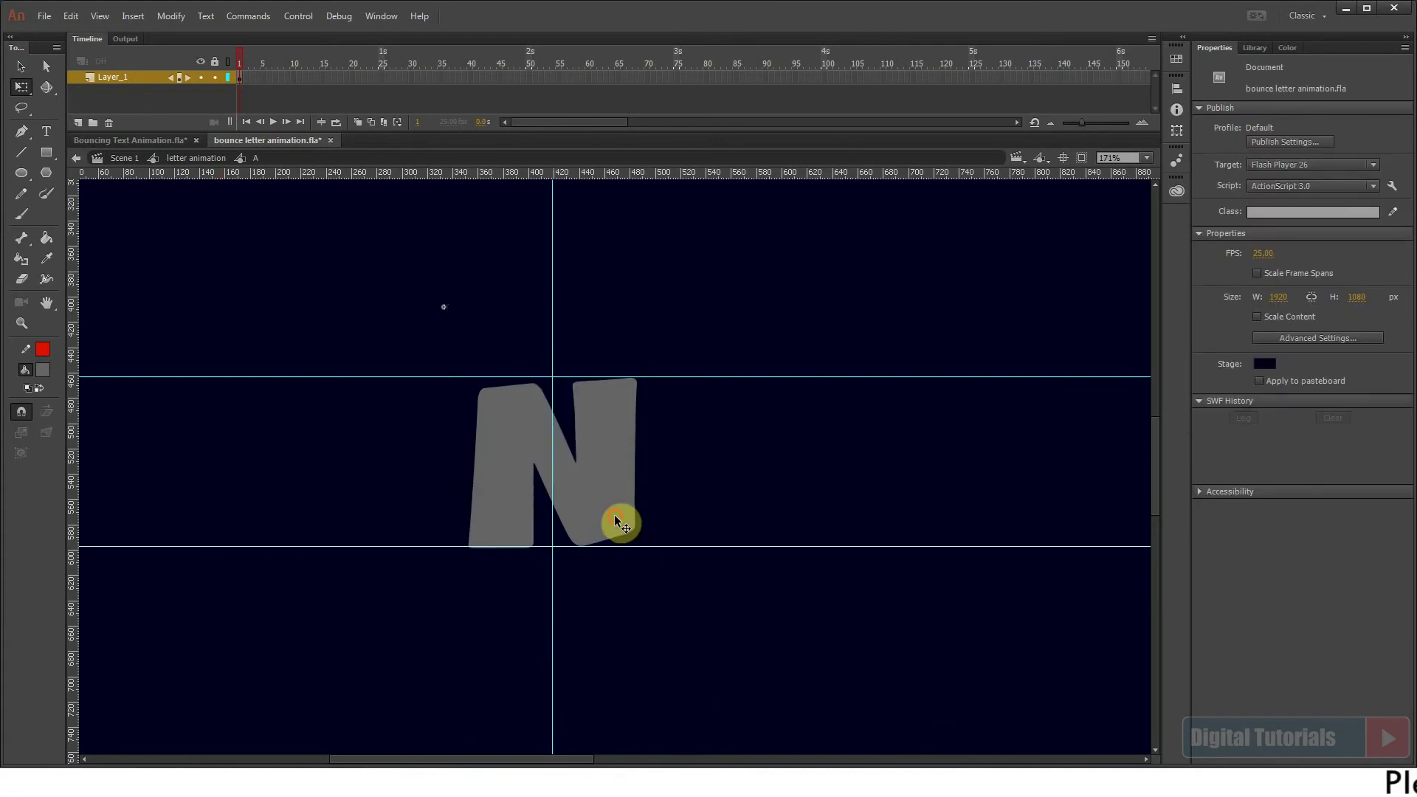
click(617, 520)
key(ctrl+b)
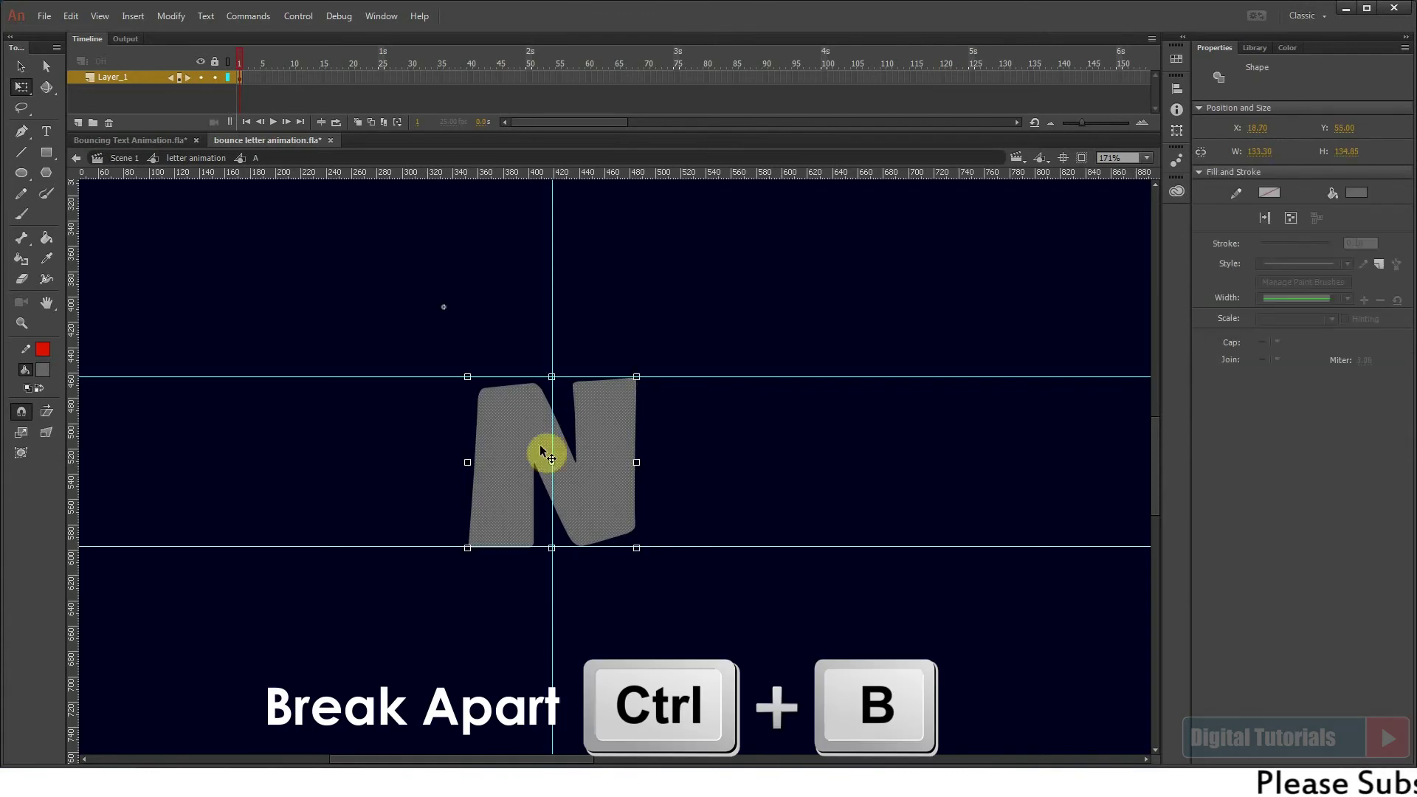
click(42, 370)
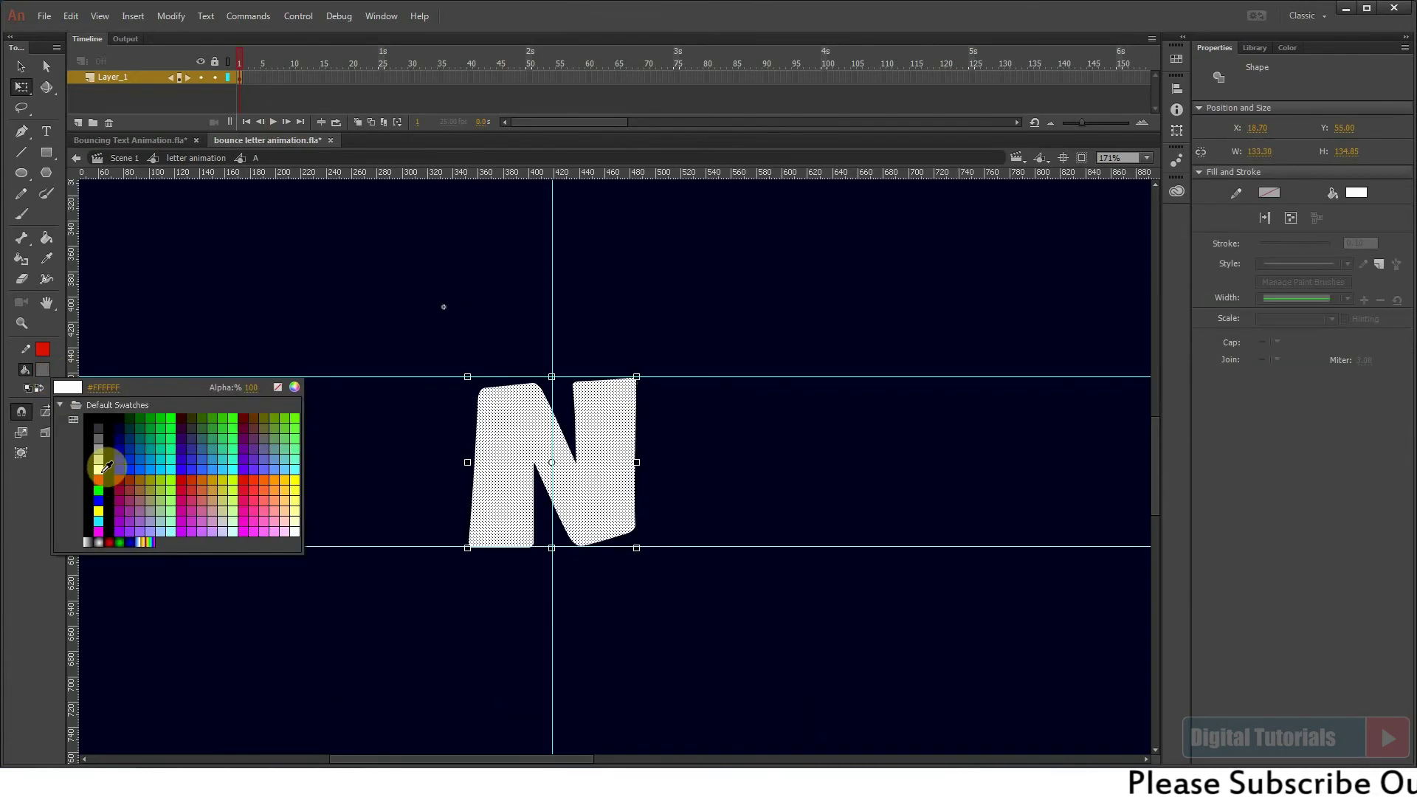
click(106, 466)
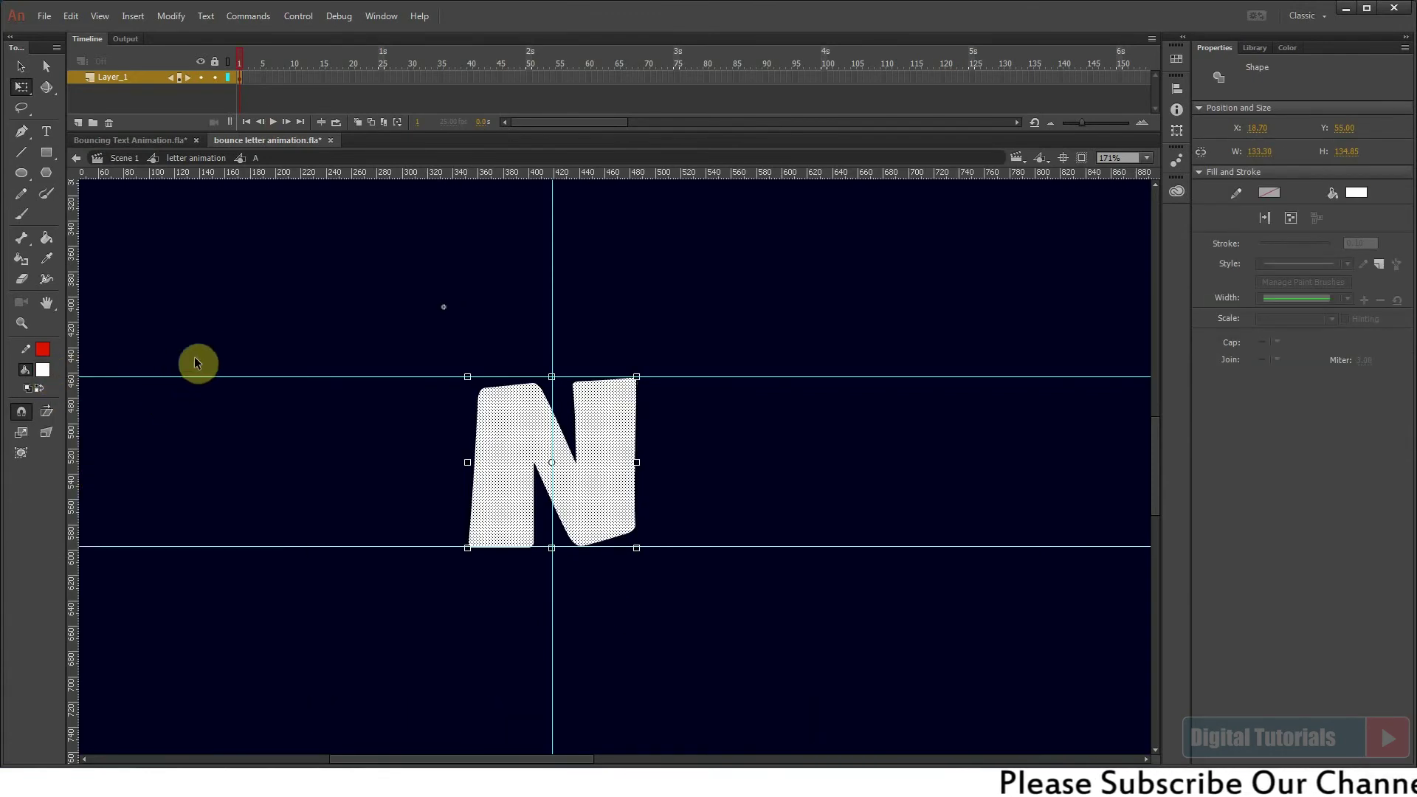
click(642, 384)
click(82, 155)
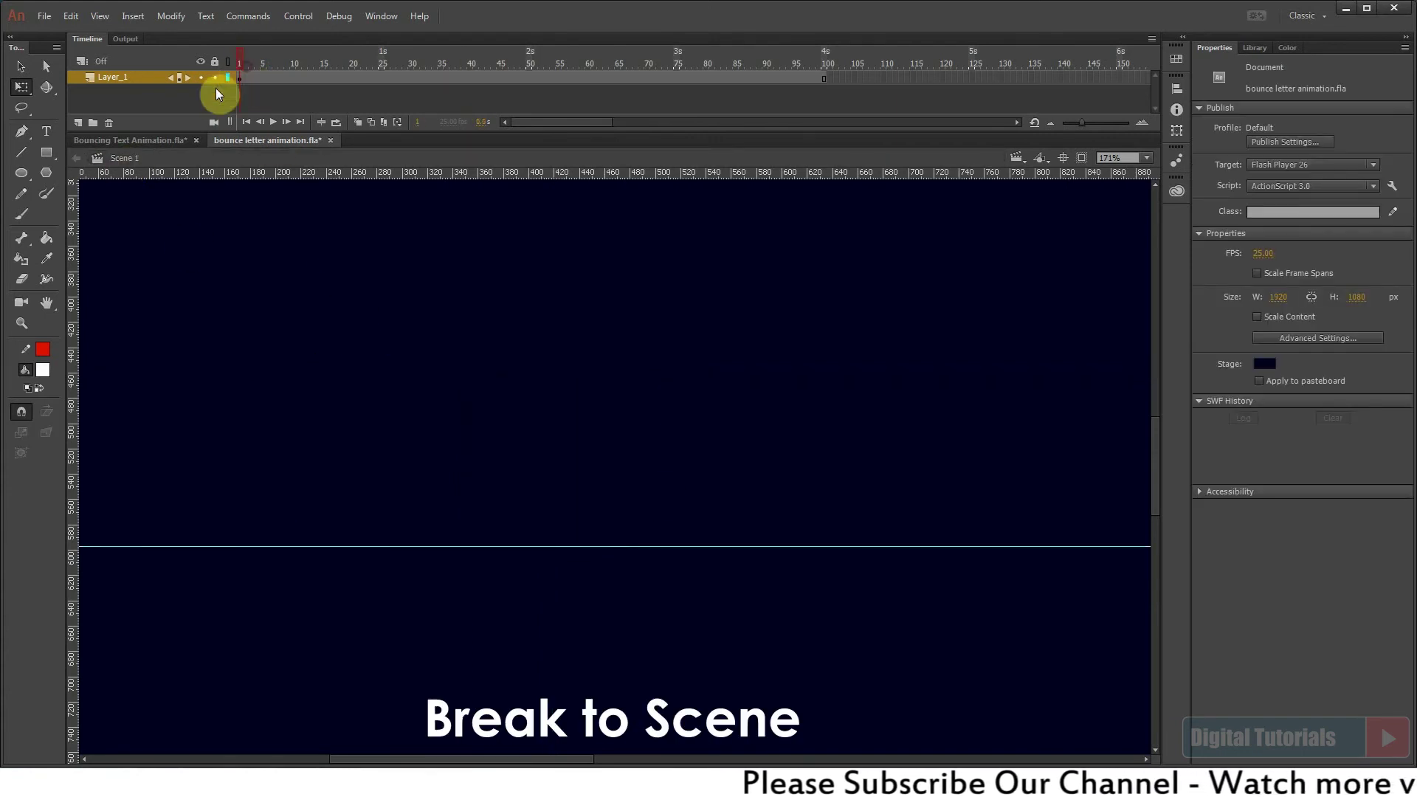
Preview the N bounce, then copy the N instance from the stage.
key(ctrl+1)
key(ctrl+2)
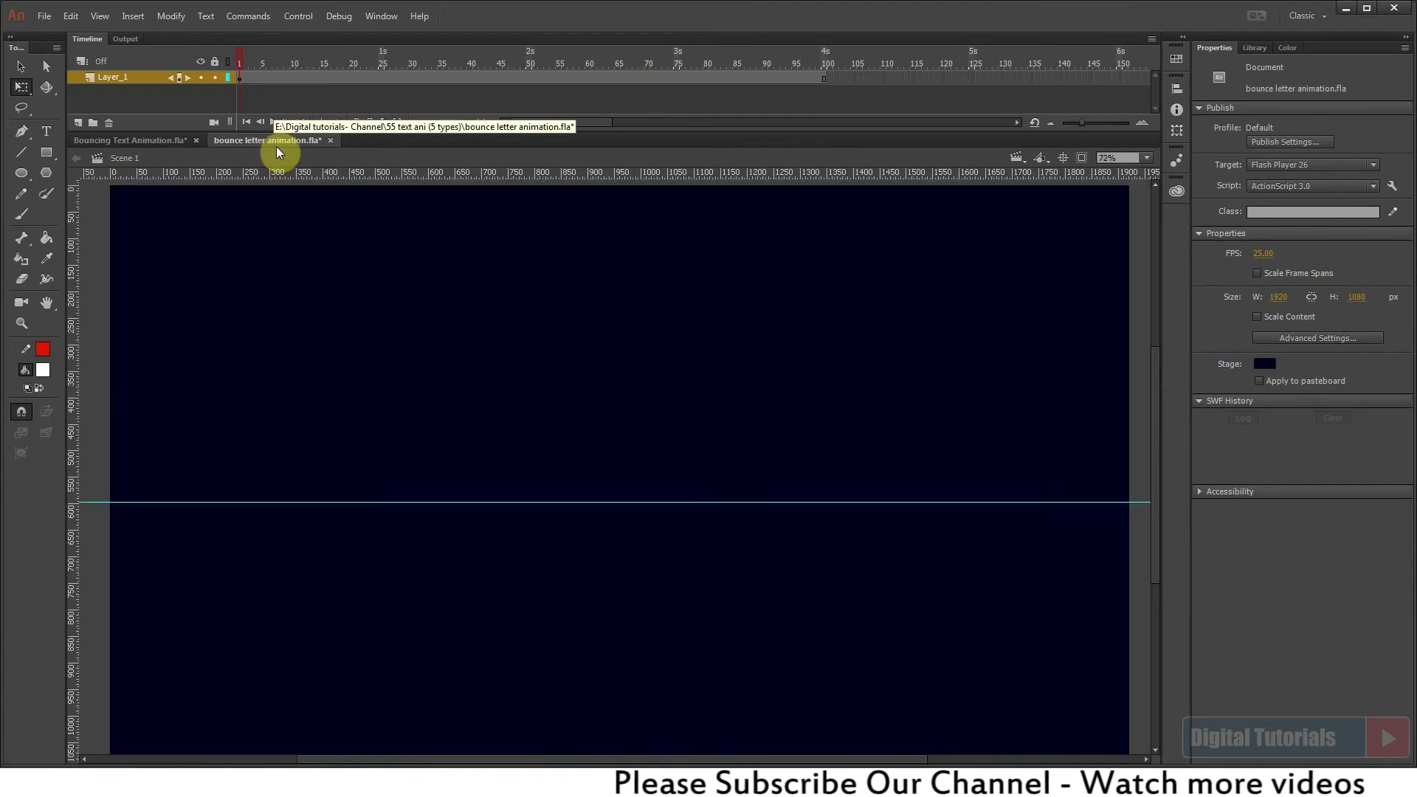
key(Return)
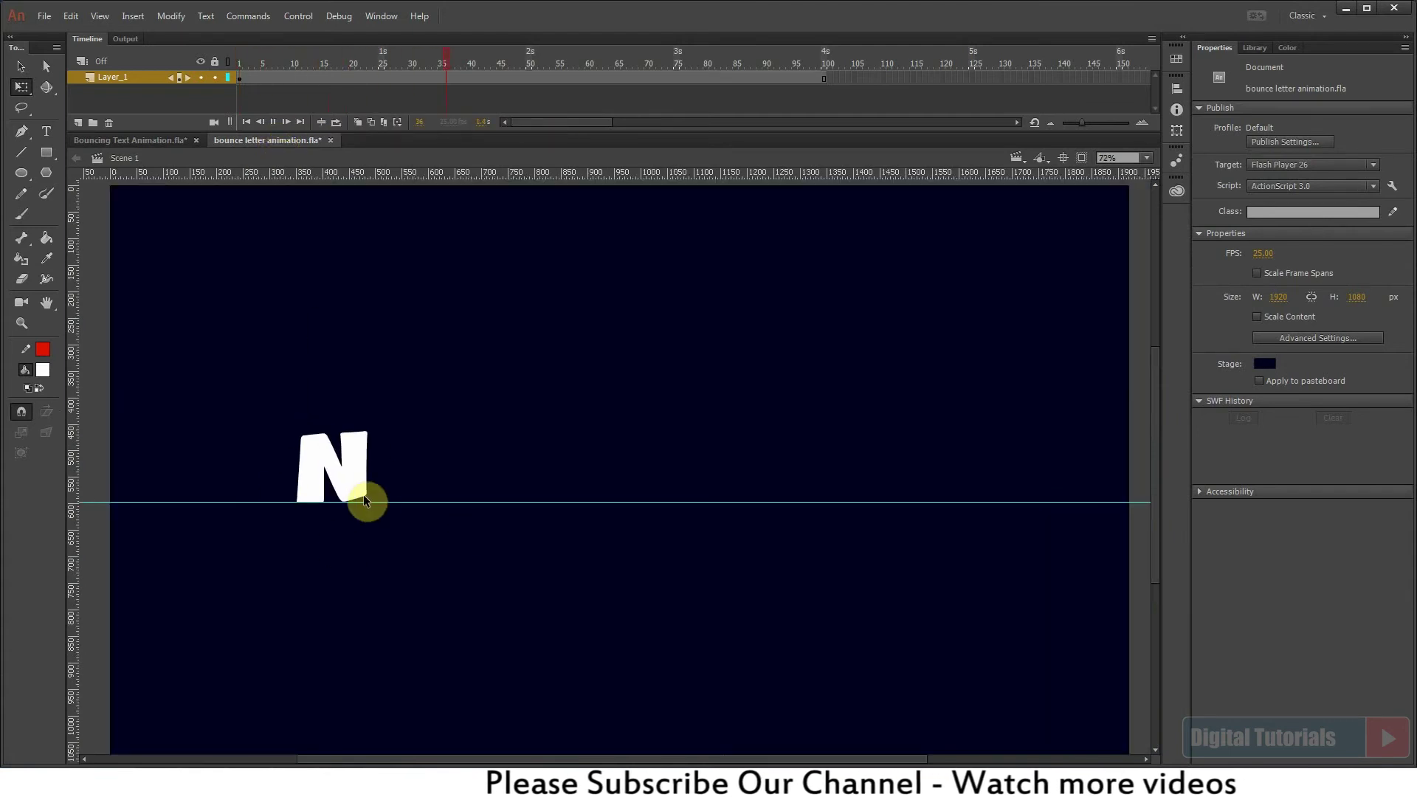
click(254, 53)
key(Return)
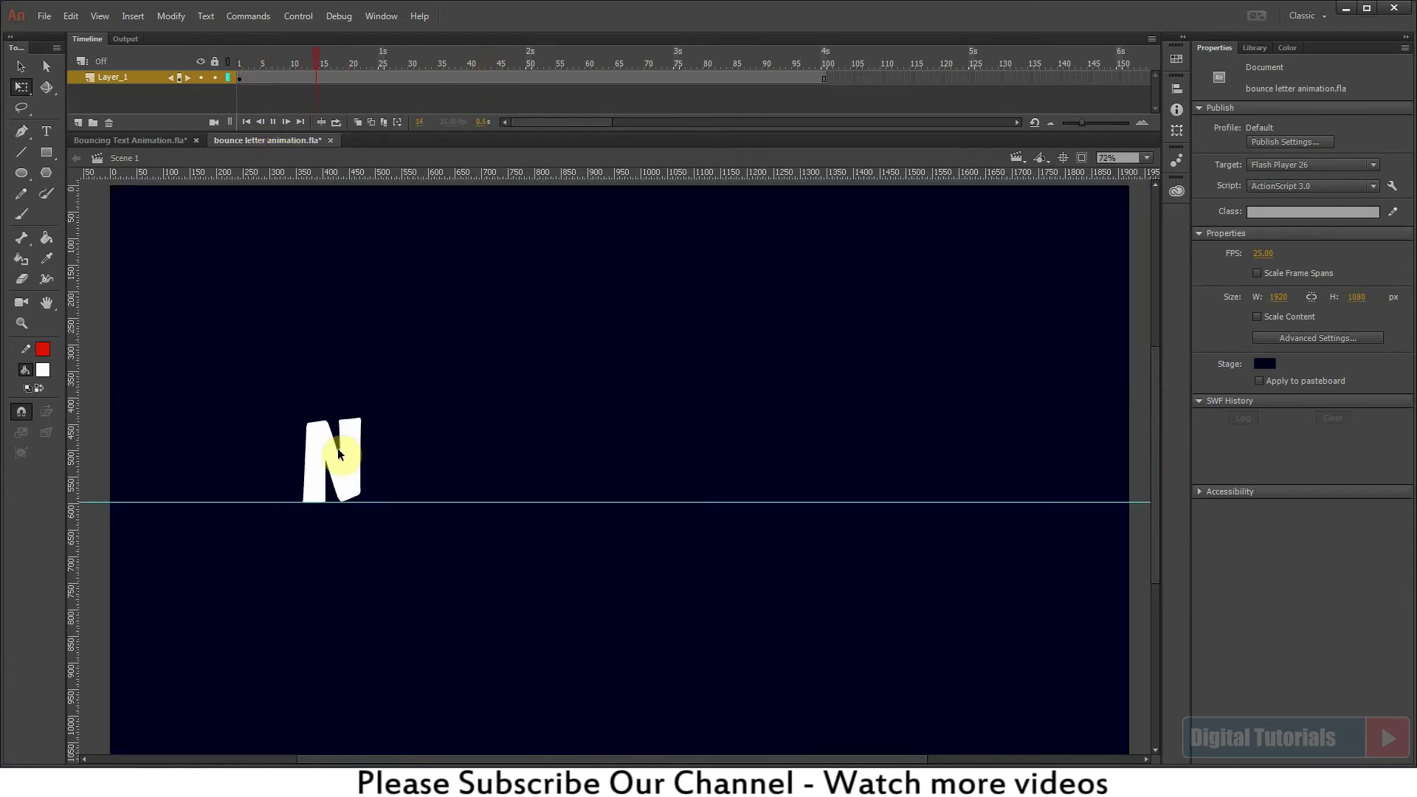
click(321, 459)
key(ctrl+c)
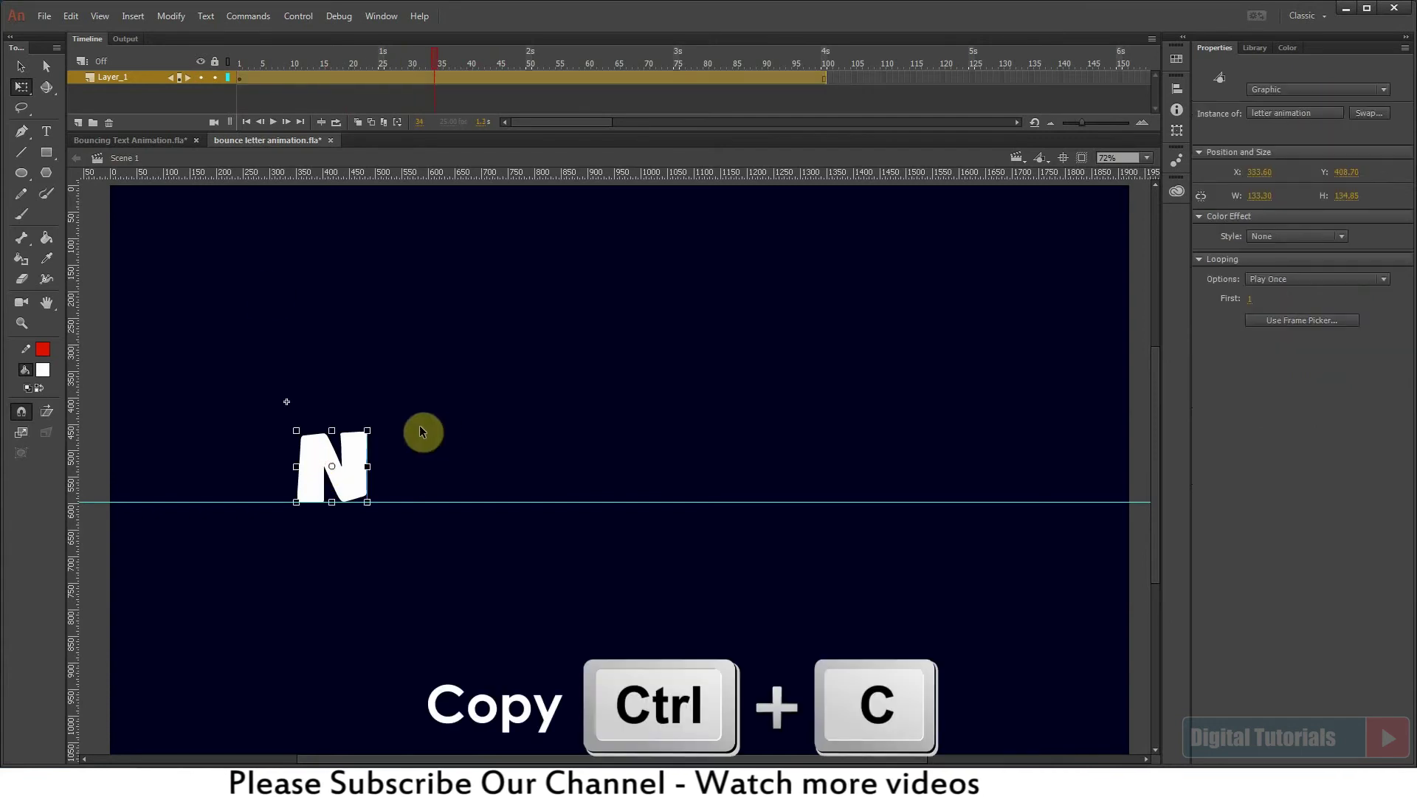
In Bouncing Text Animation, paste the N into a blank keyframe at frame 4 of Letter N.
click(135, 140)
mouse_move(239, 52)
mouse_down()
mouse_move(273, 59)
mouse_move(254, 54)
mouse_up()
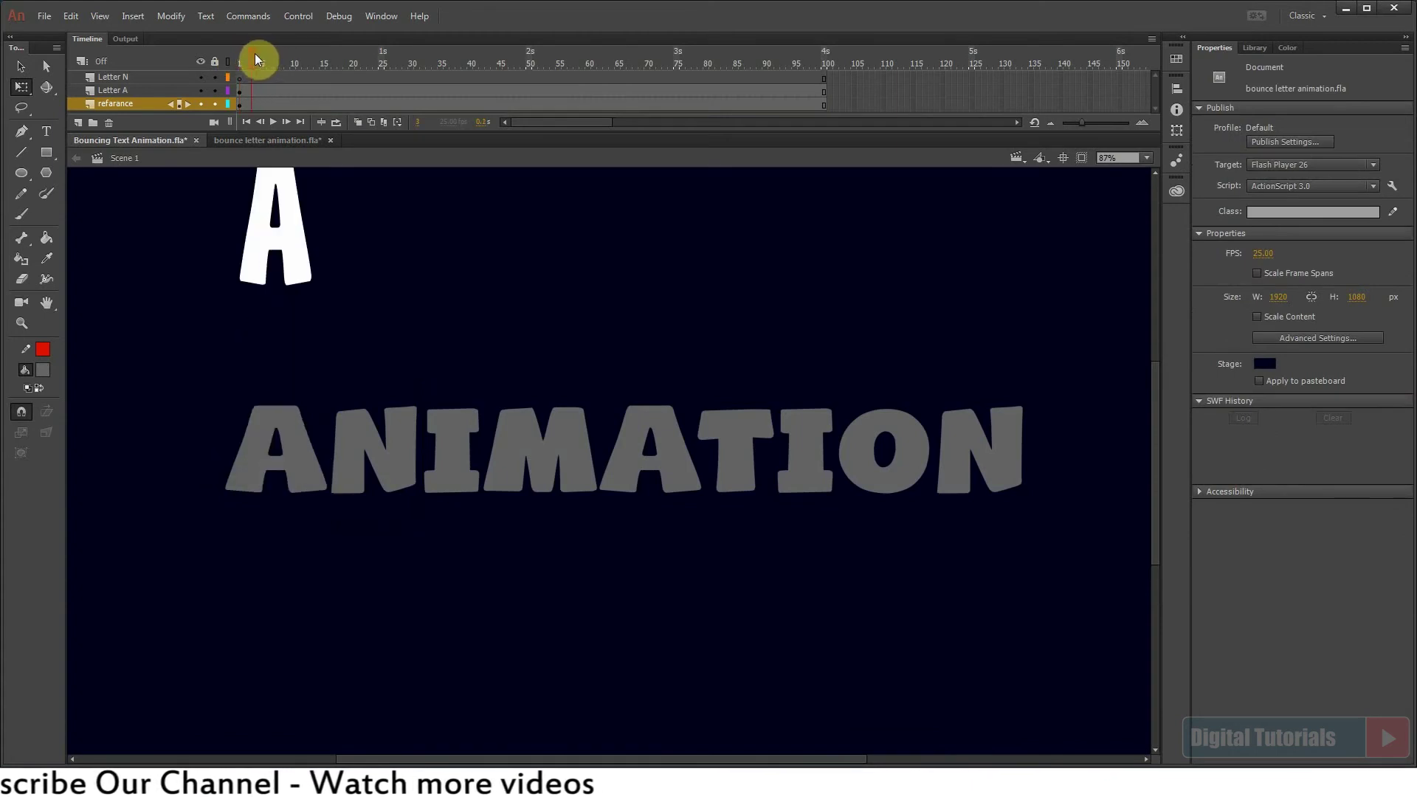
click(259, 77)
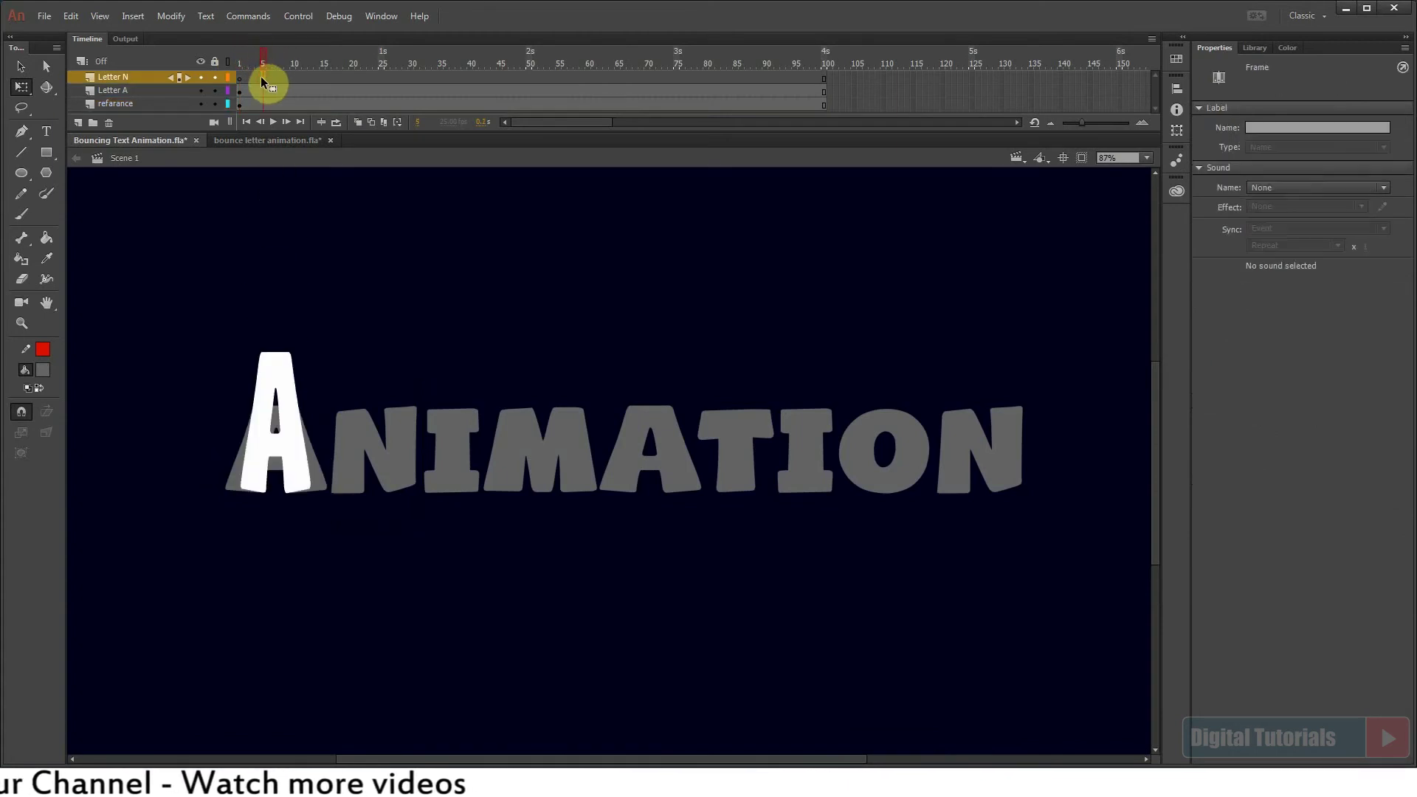
click(256, 74)
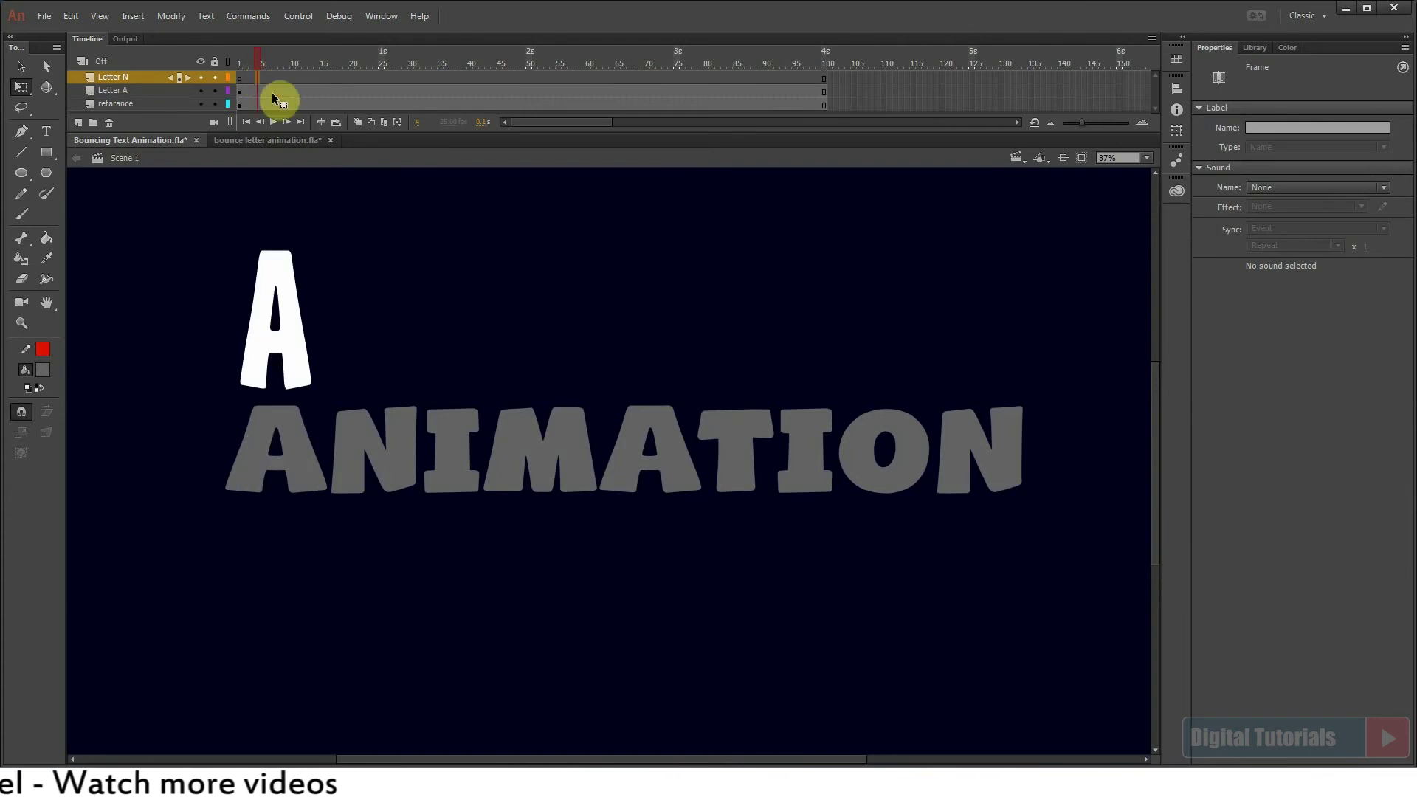
key(F7)
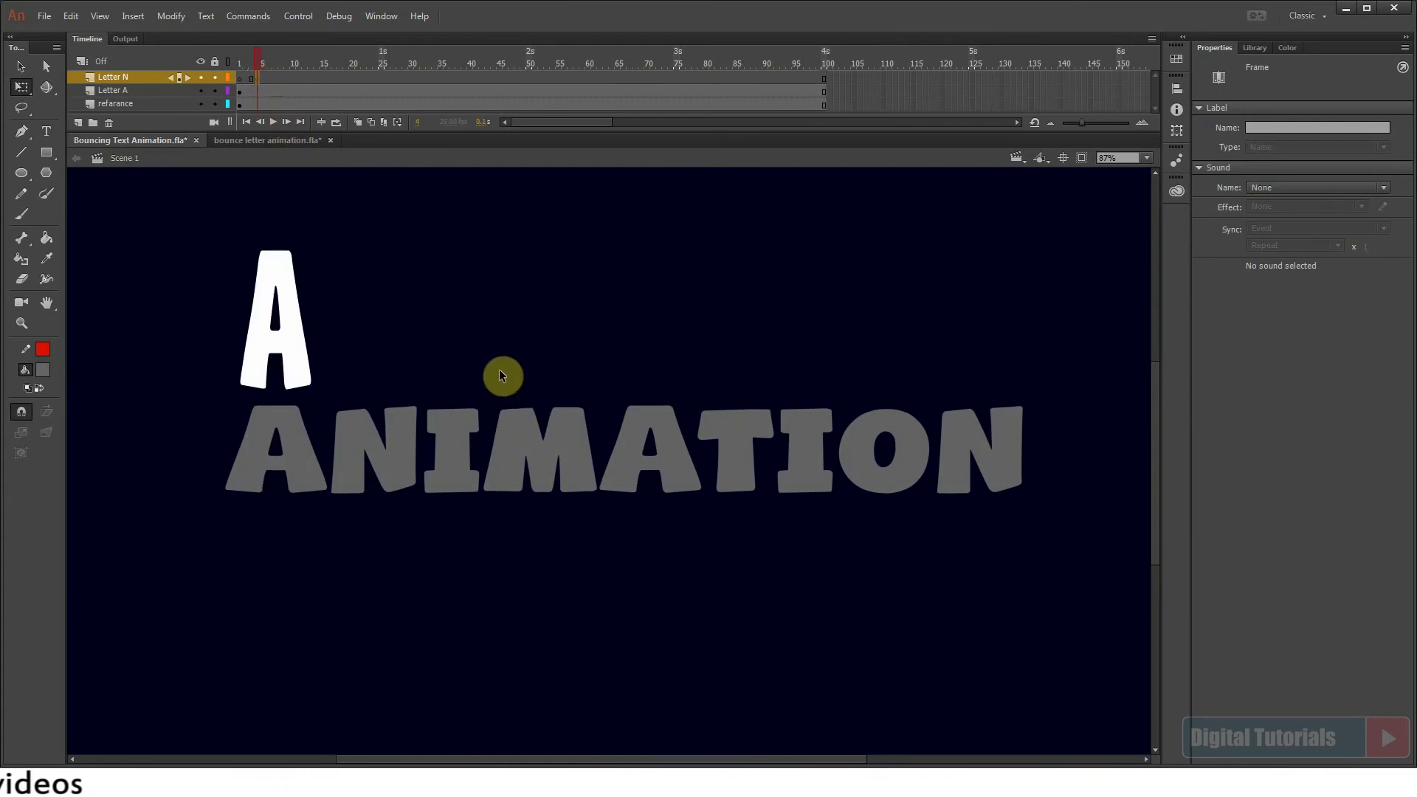
key(ctrl+v)
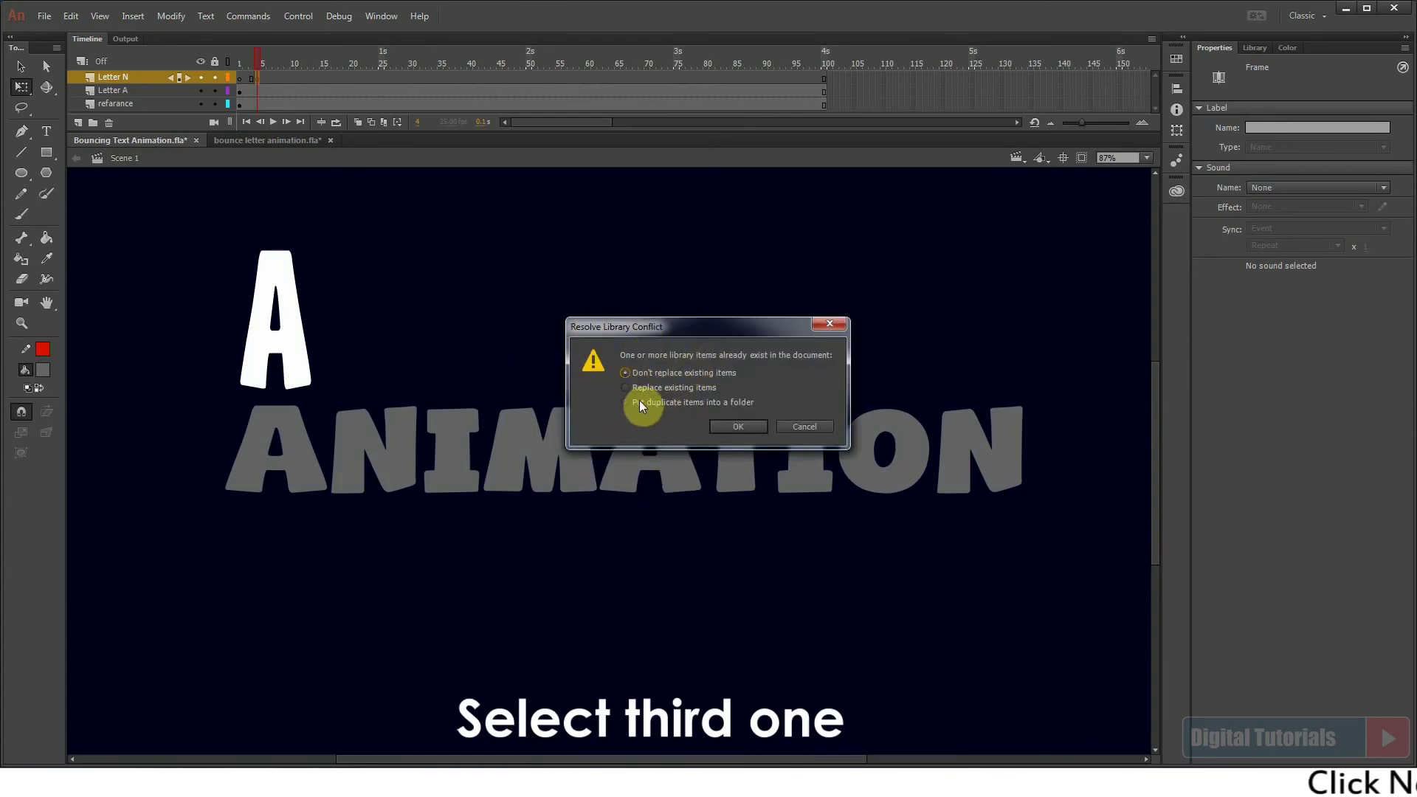
Put duplicate library items into a folder and place the N right beside the A.
click(740, 430)
key(Return)
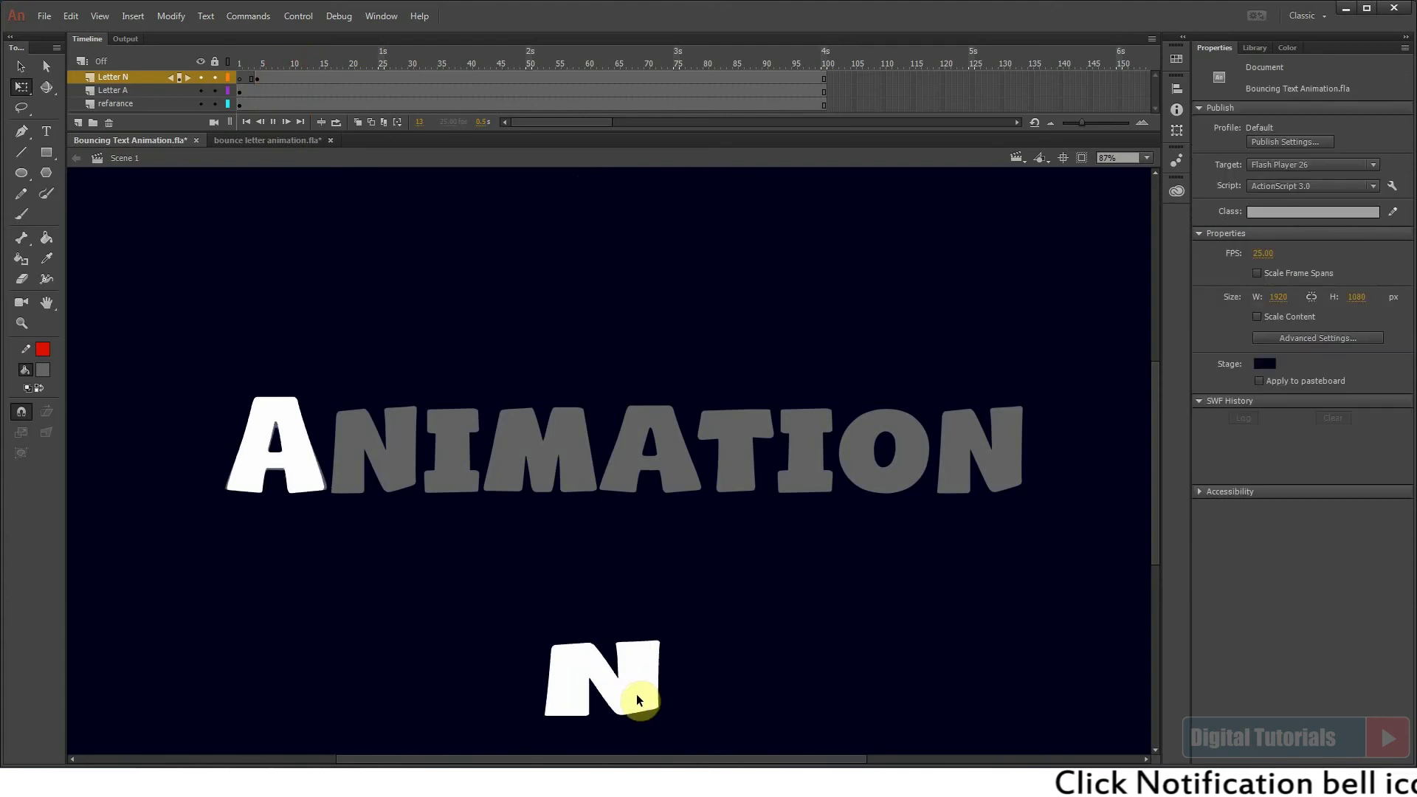
drag(602, 661, 411, 473)
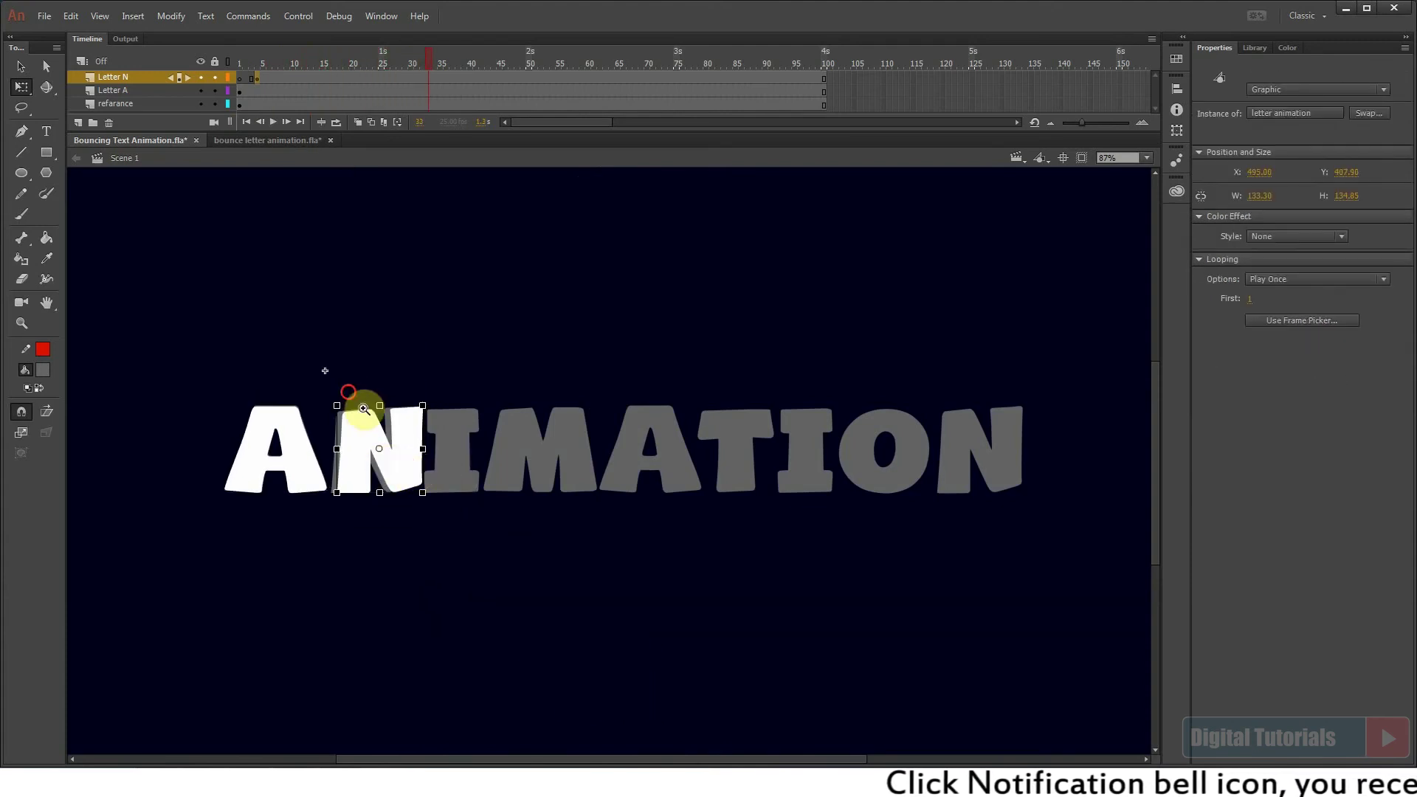
click(364, 408)
drag(543, 465, 520, 454)
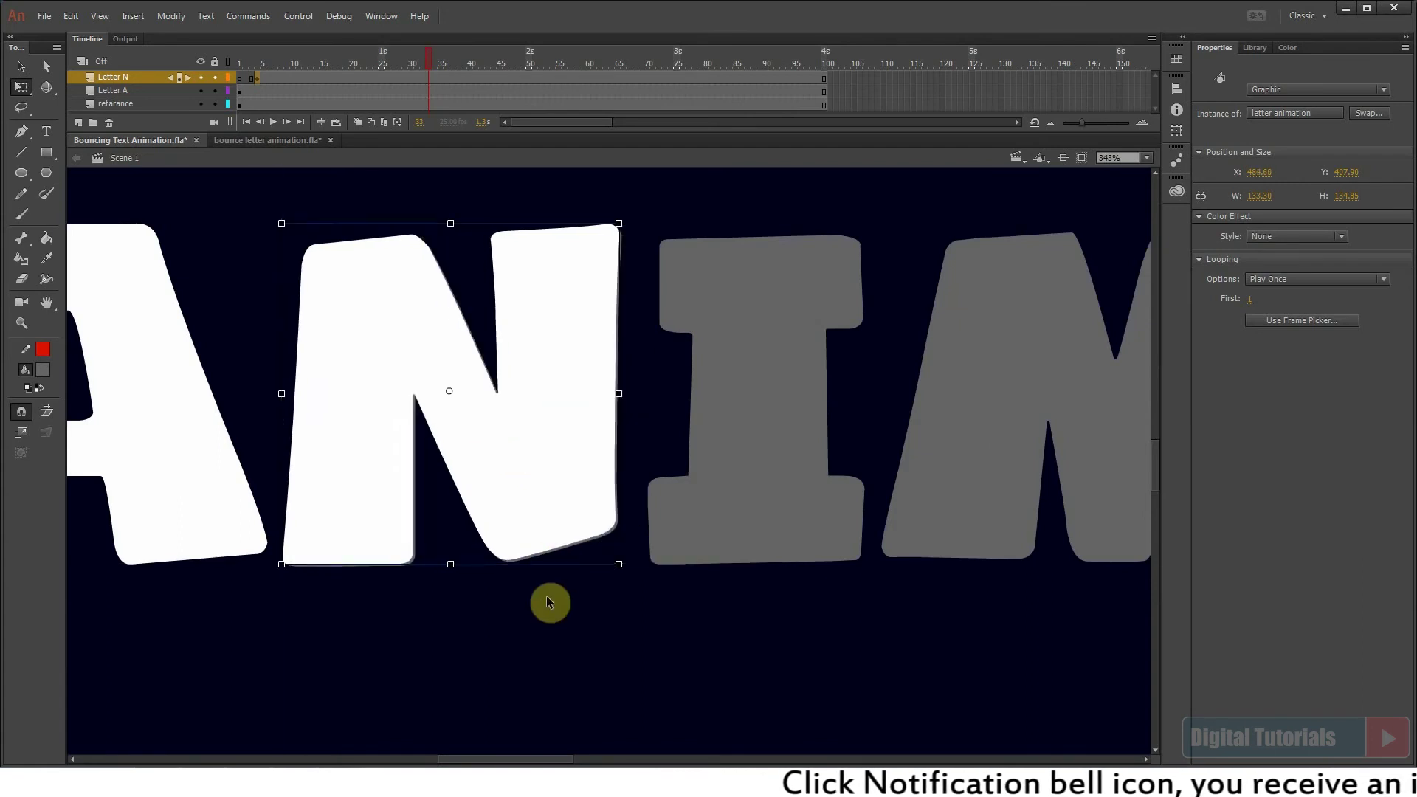
click(509, 611)
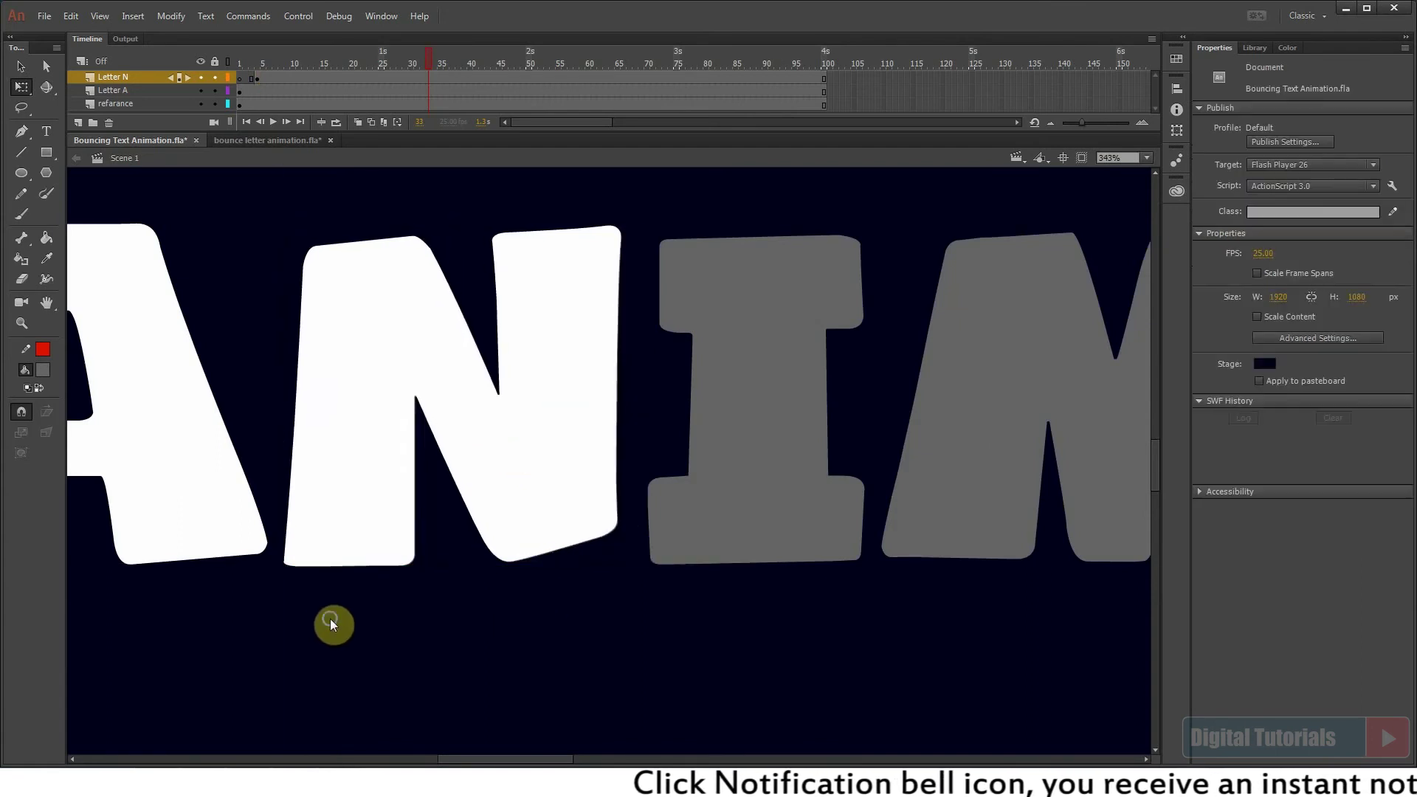
Turn on rulers and drag a horizontal guide to the letters' baseline.
right_click(330, 618)
click(376, 540)
drag(556, 171, 507, 588)
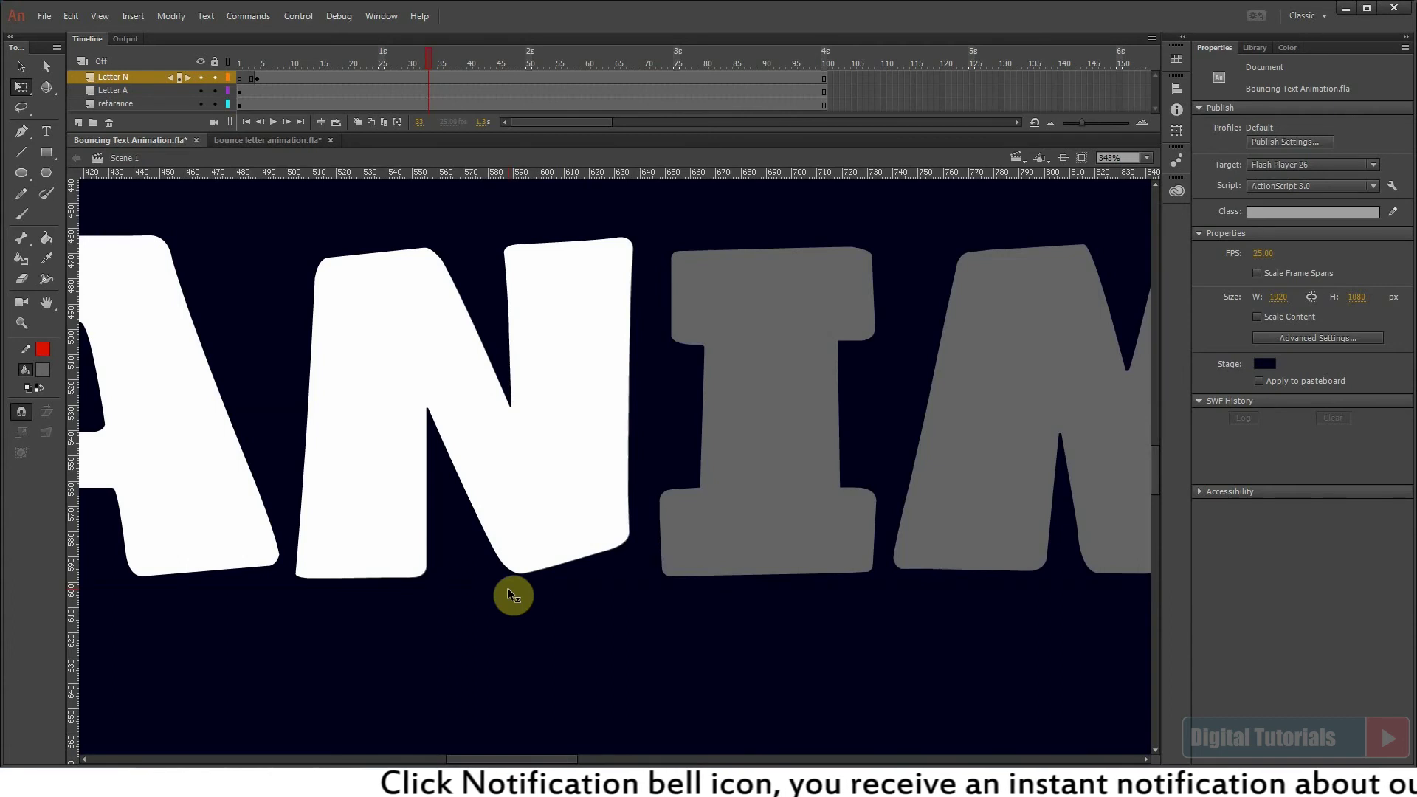
drag(507, 587, 531, 574)
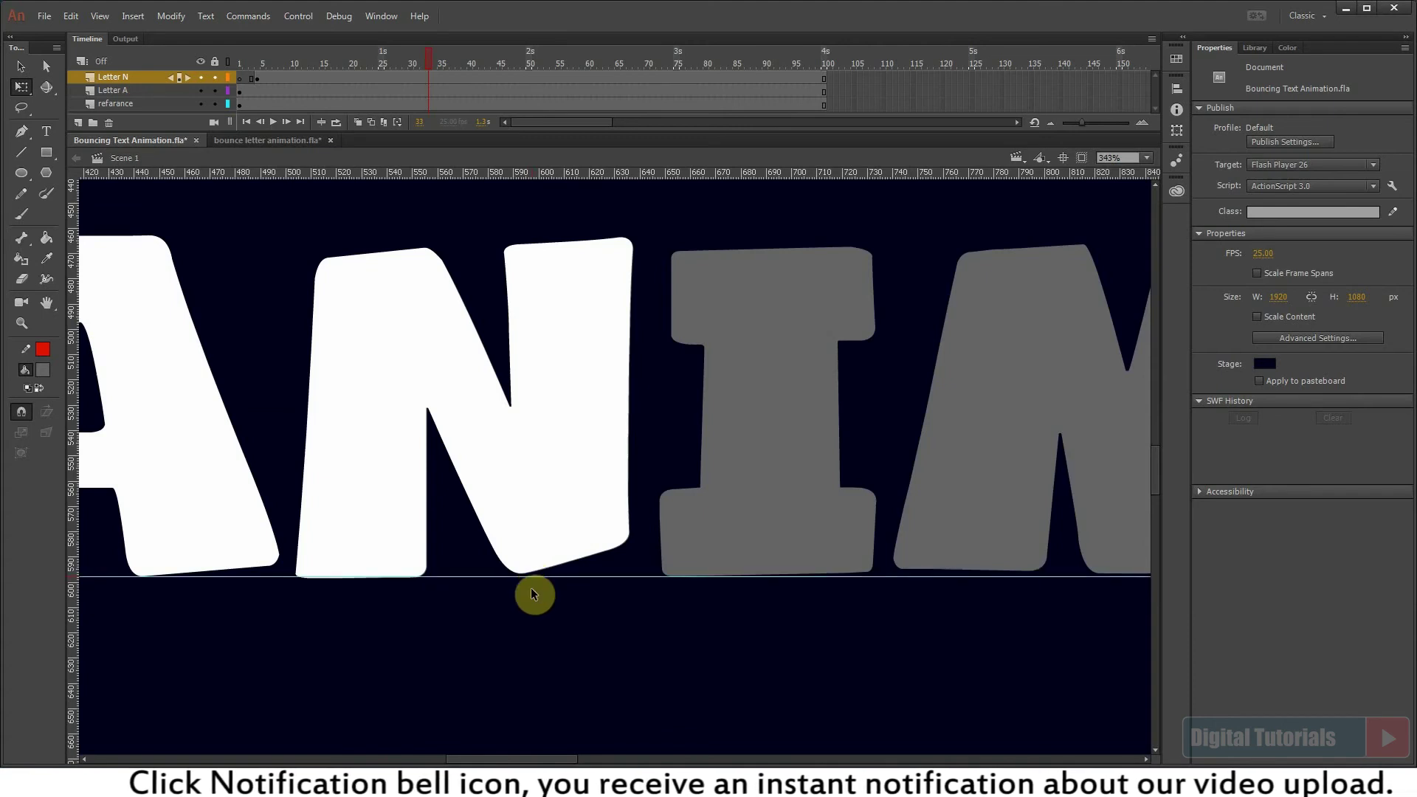
key(ctrl+minus)
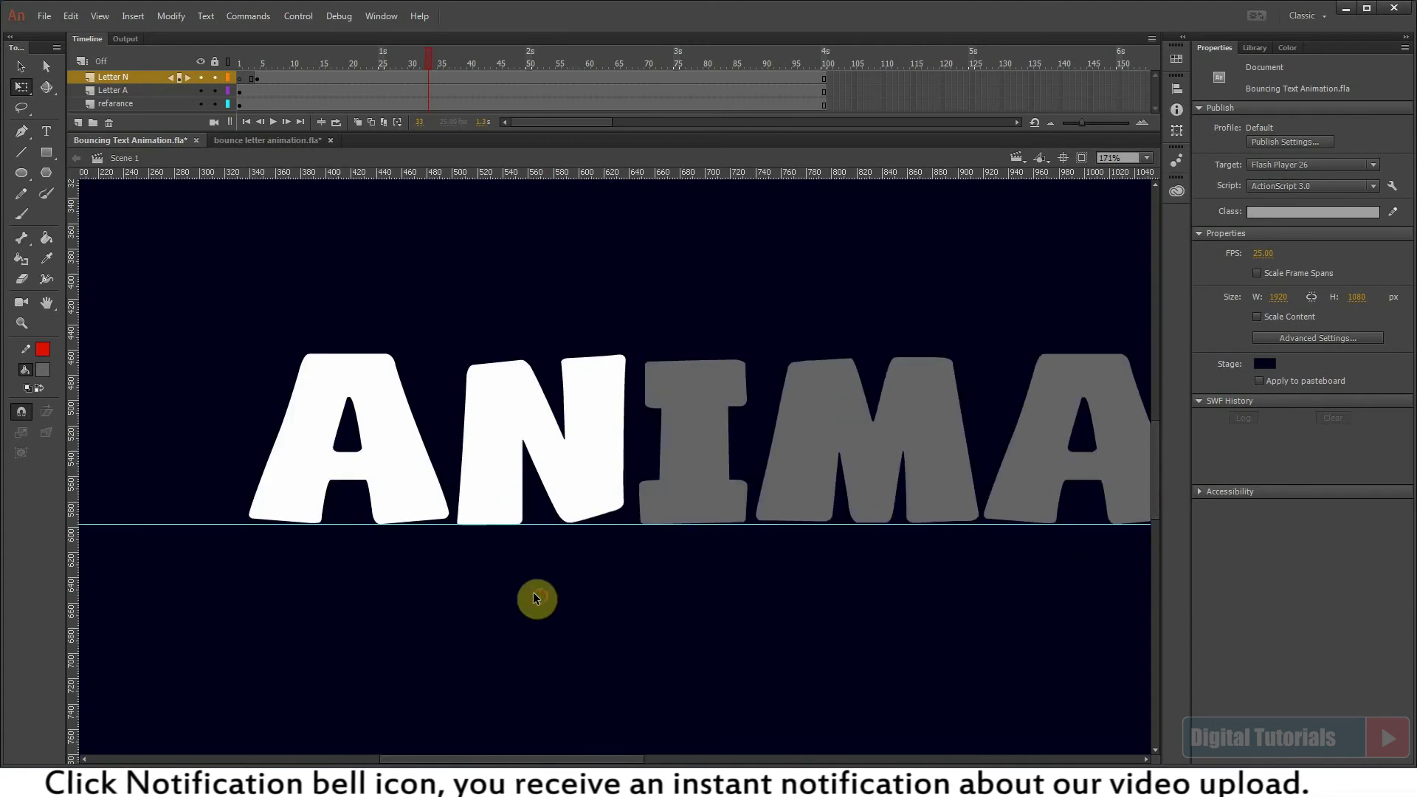
key(ctrl+2)
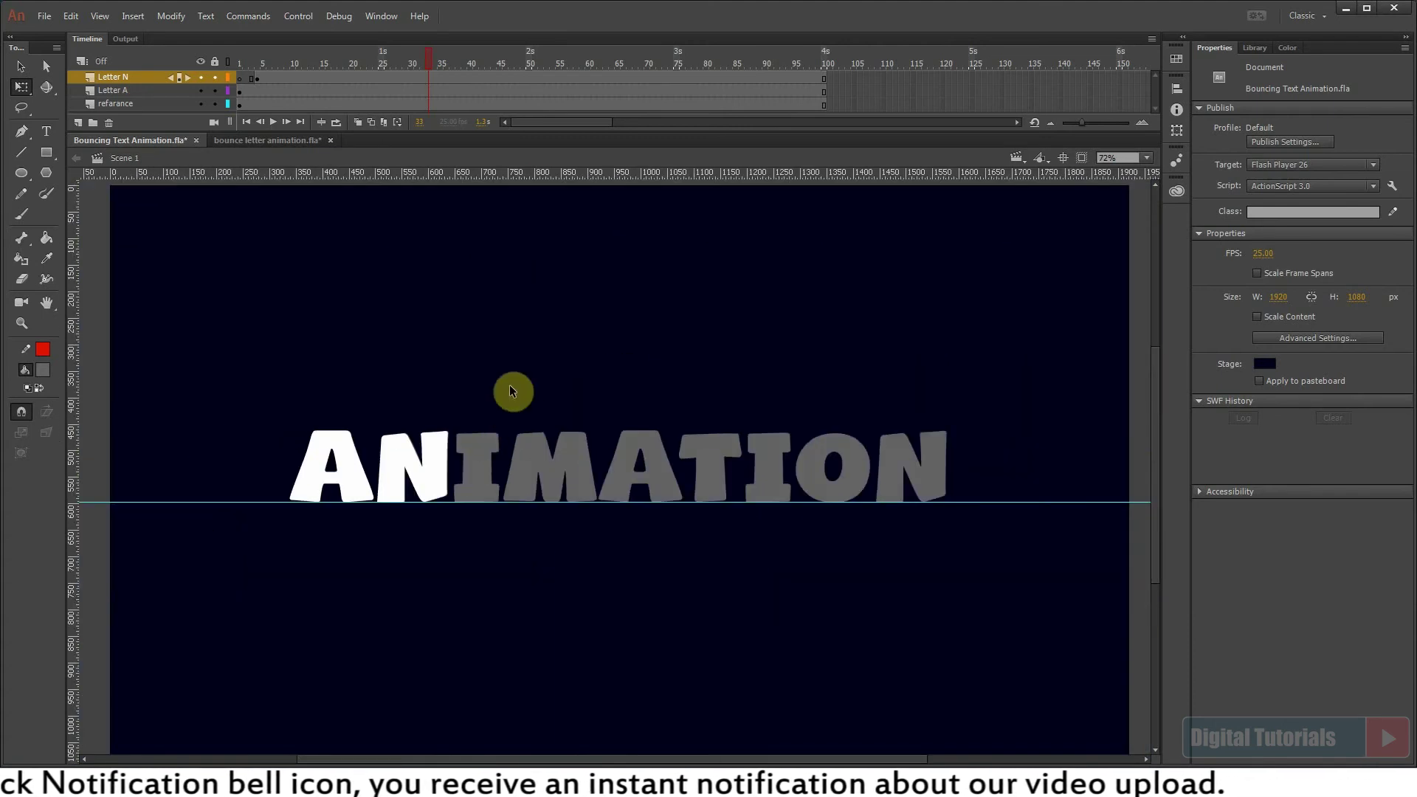
Replay and scrub the opening frames to watch the N drop in just after the A.
drag(305, 62, 264, 65)
key(Return)
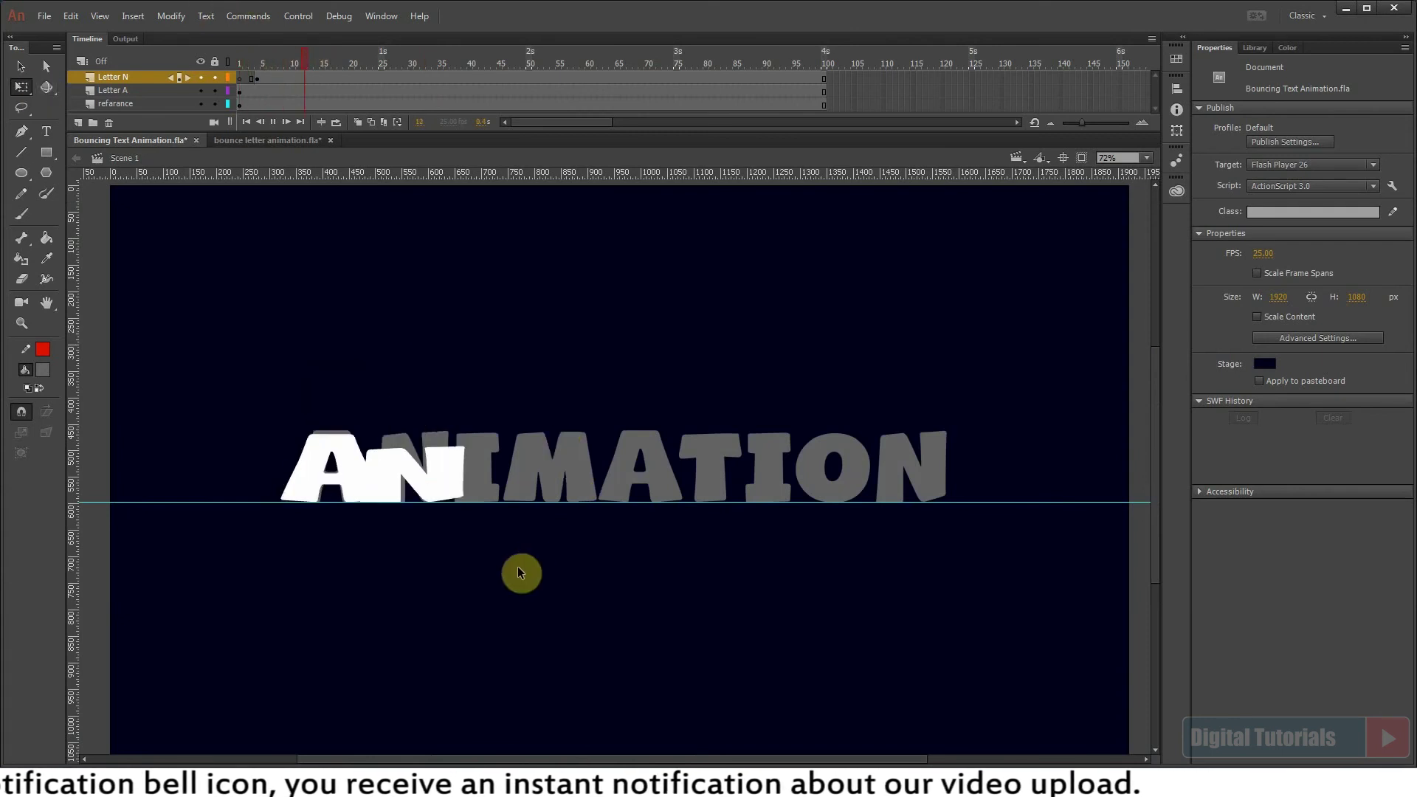
key(Return)
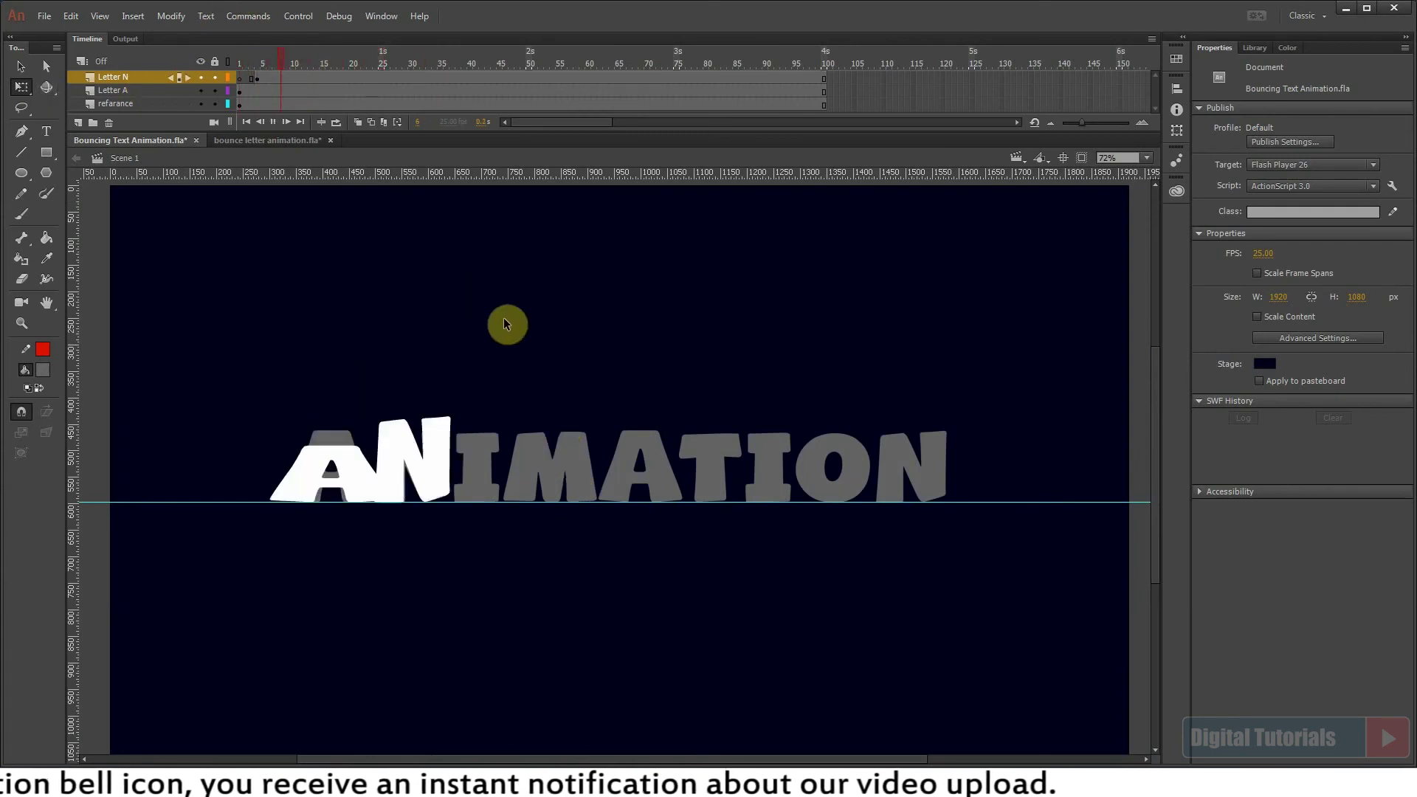
drag(270, 68, 282, 69)
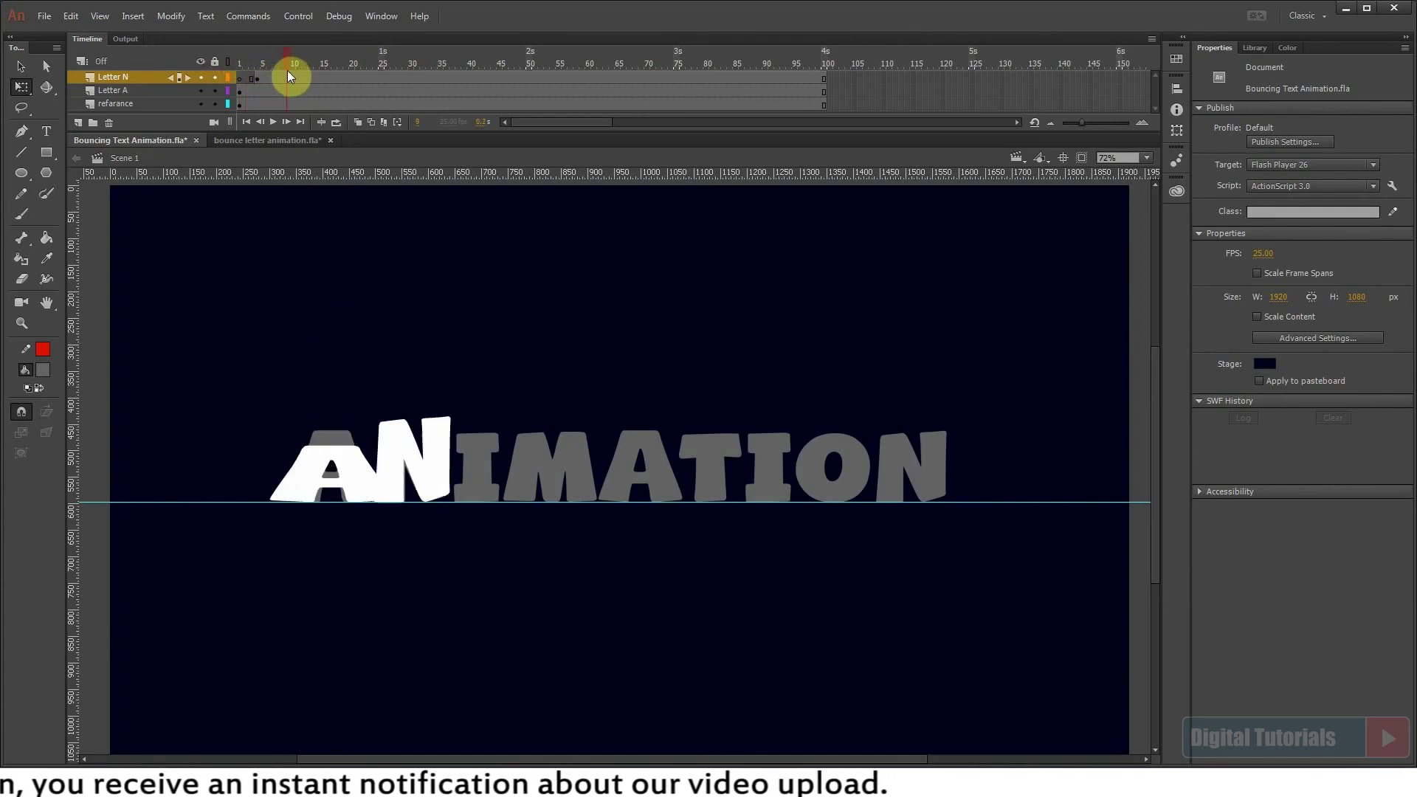
drag(284, 74, 339, 77)
key(Return)
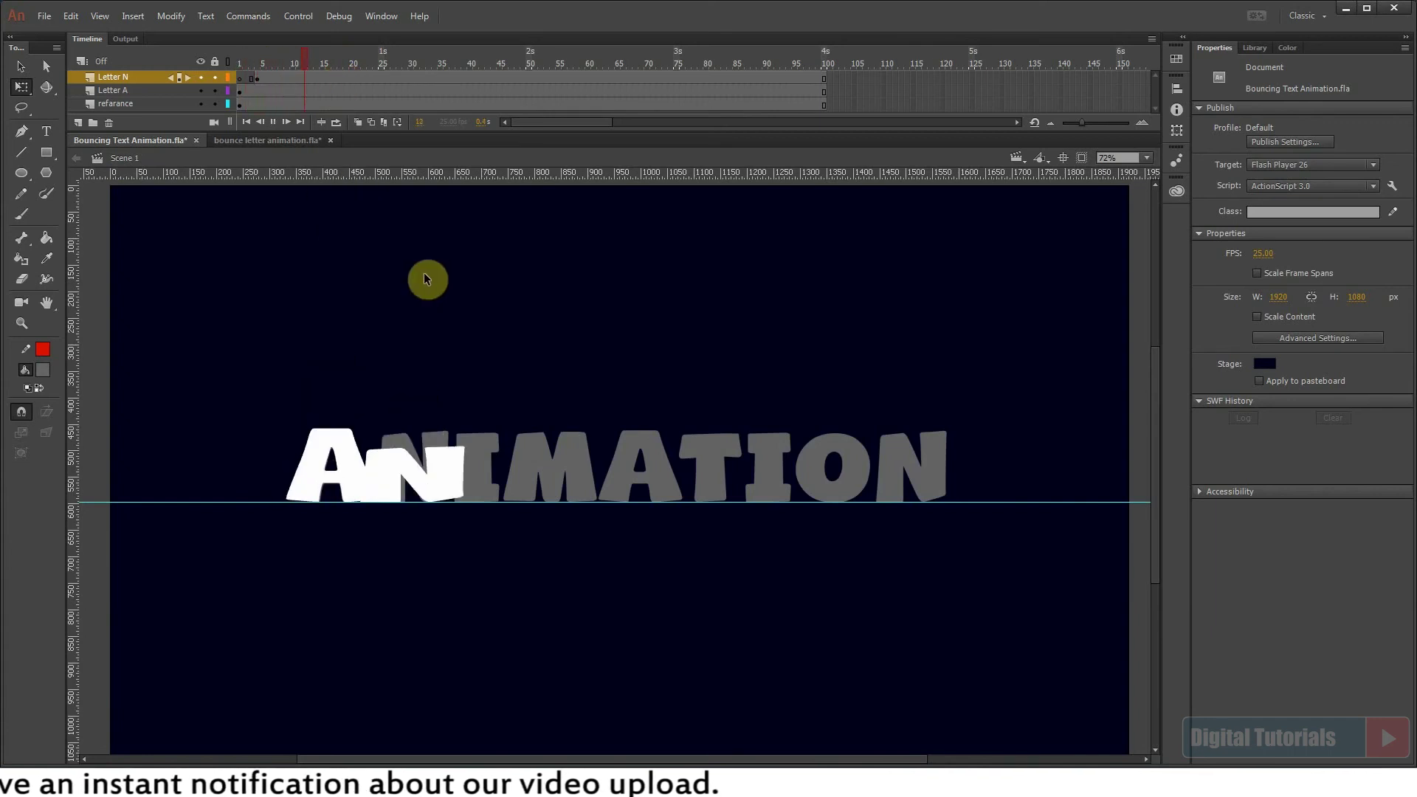
key(Return)
click(275, 64)
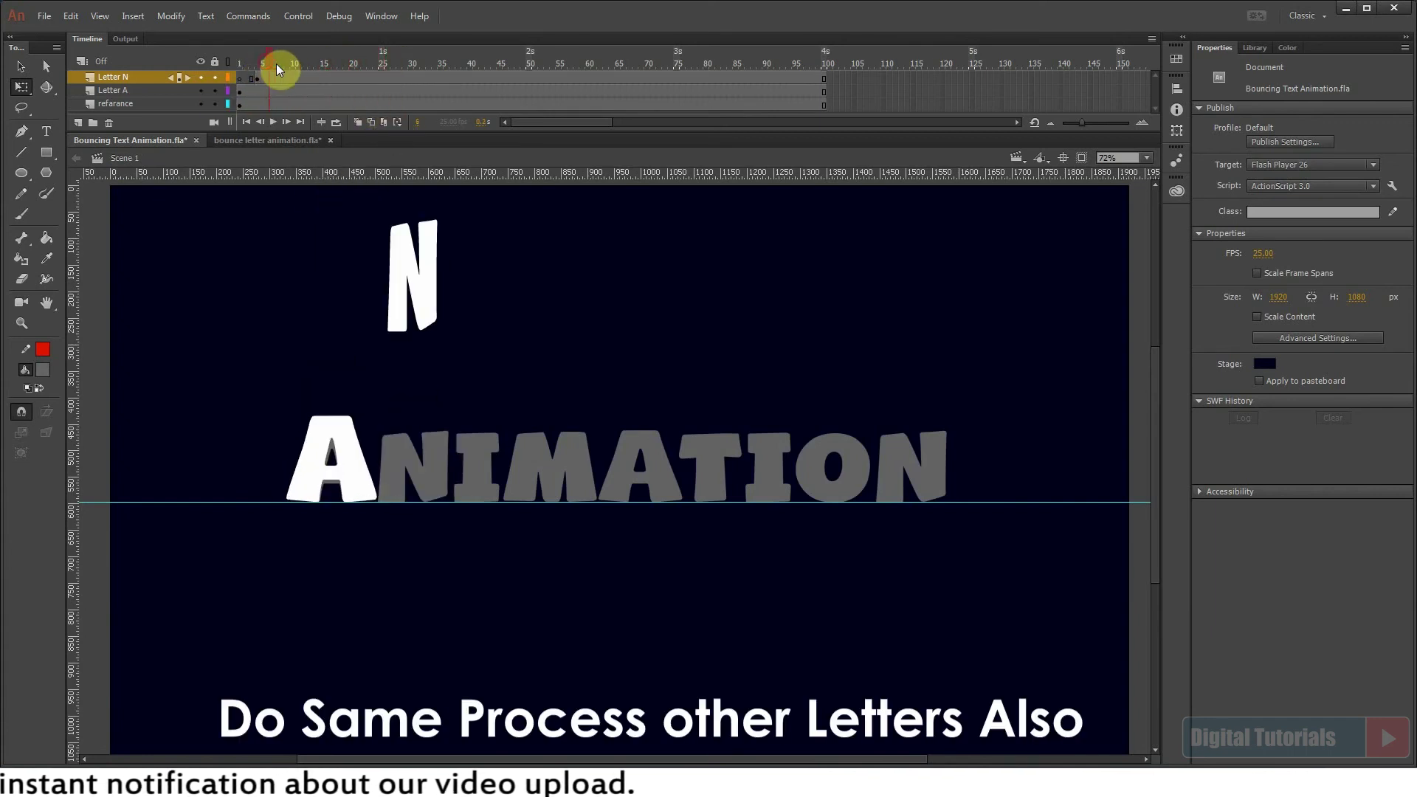
Add a new layer named Letter I with a blank keyframe at frame 8.
click(79, 123)
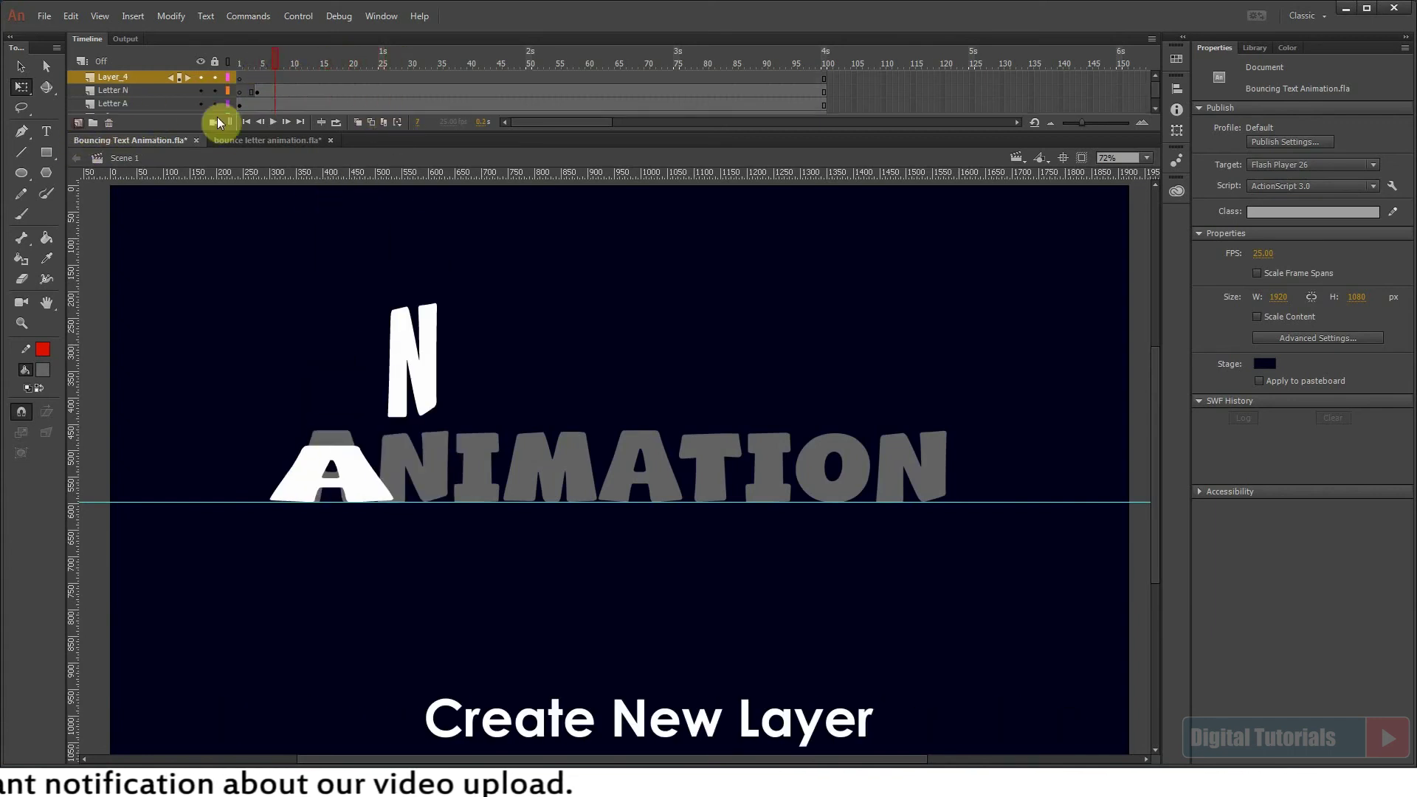
click(276, 77)
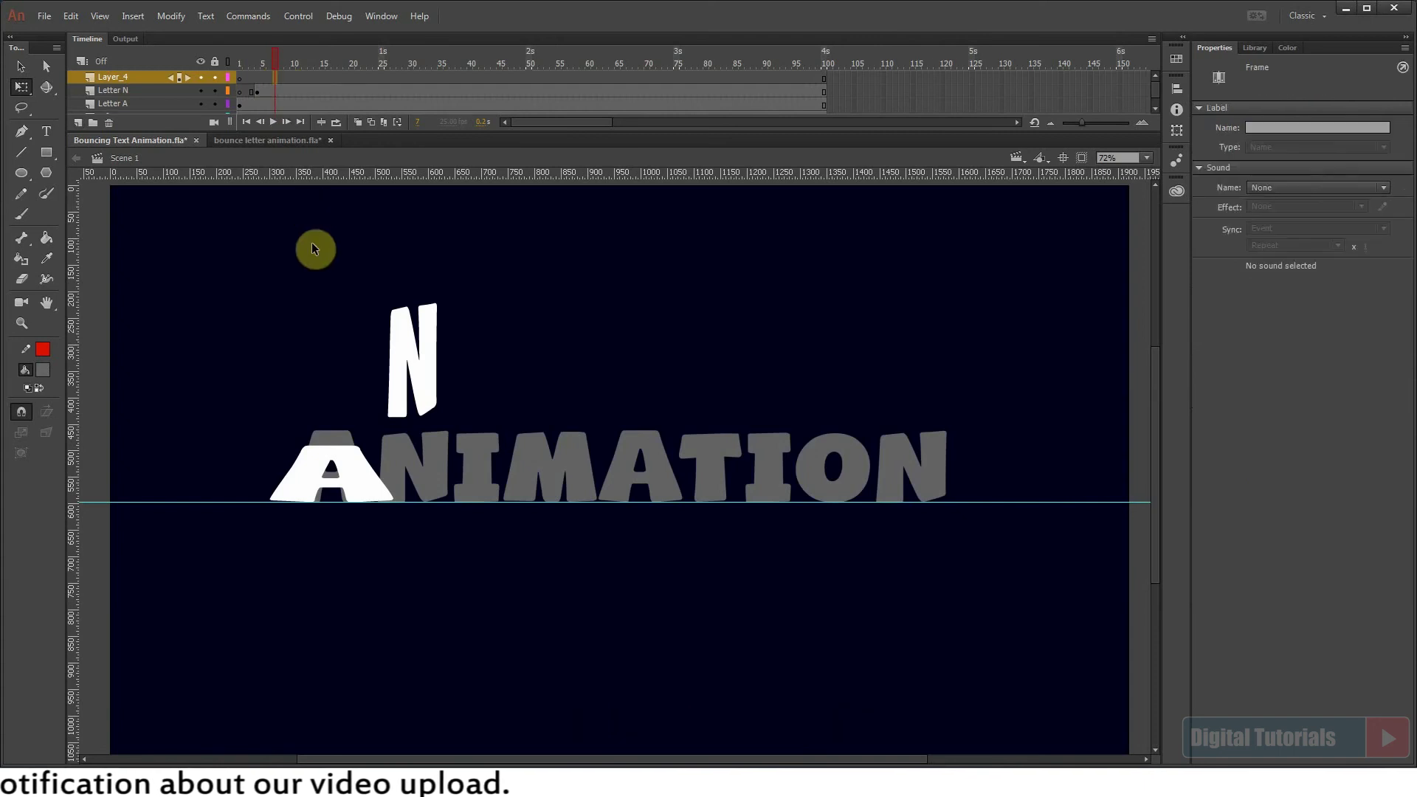
click(275, 61)
click(279, 76)
key(F7)
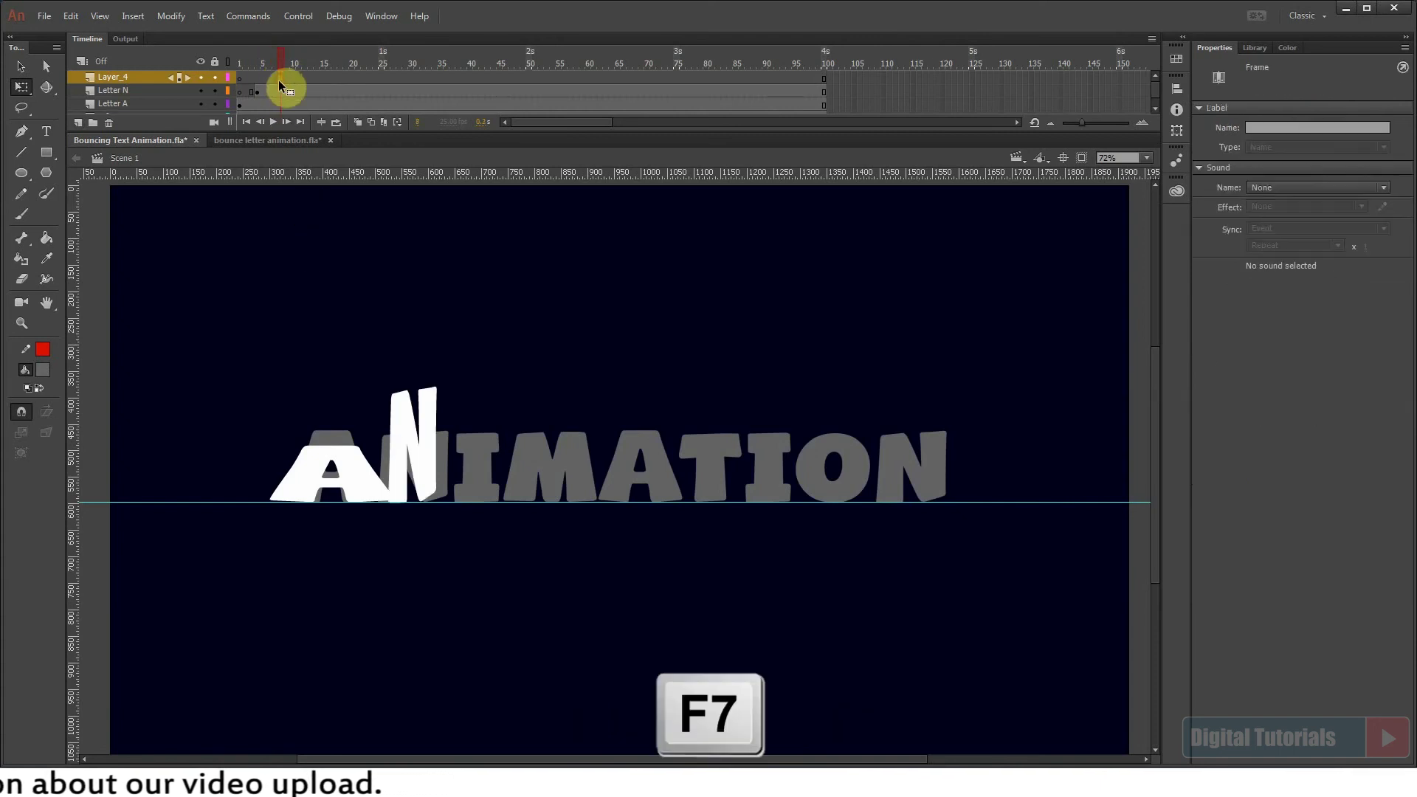
double_click(106, 77)
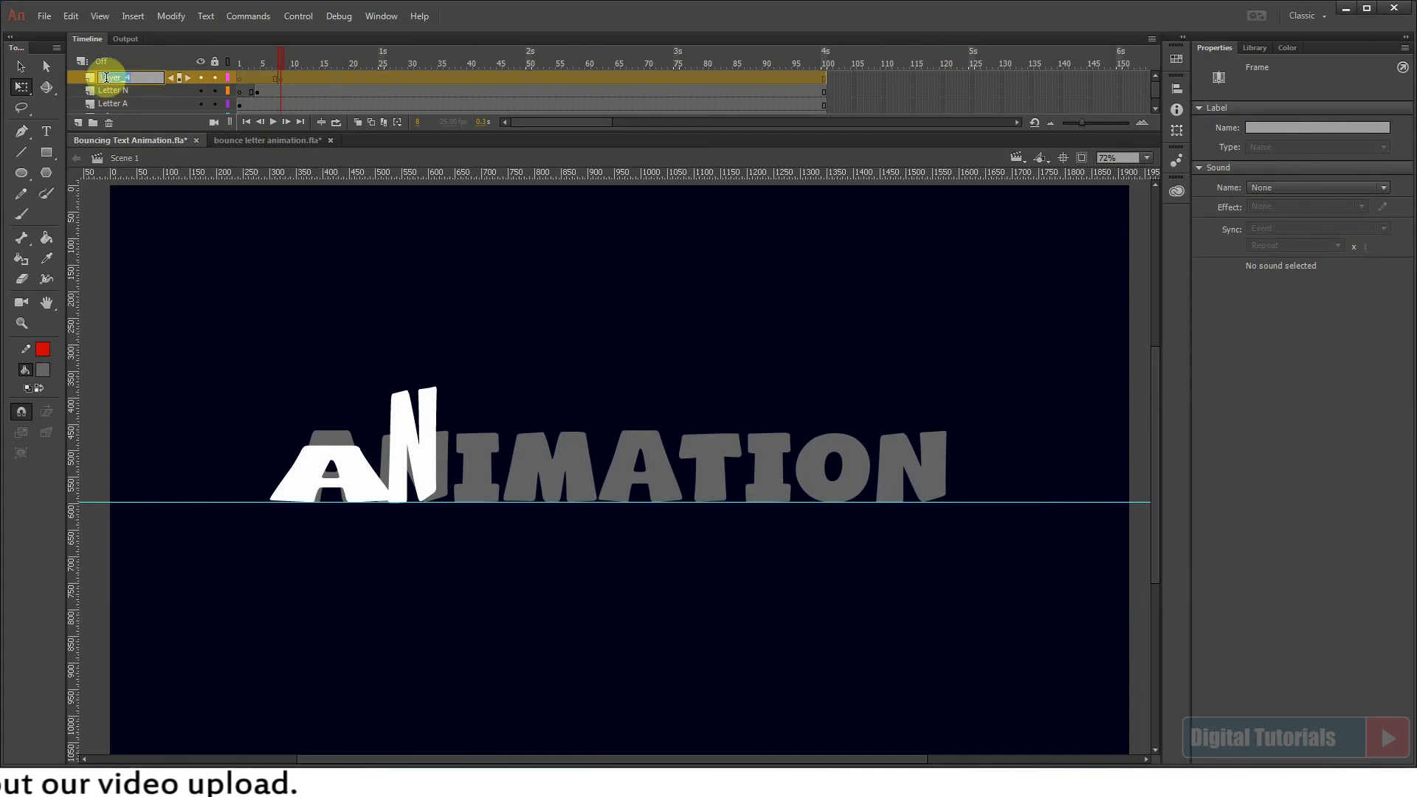
click(246, 286)
Copy the grey reference I into the bouncing letter symbol, aligned to the top guide.
click(482, 508)
key(ctrl+c)
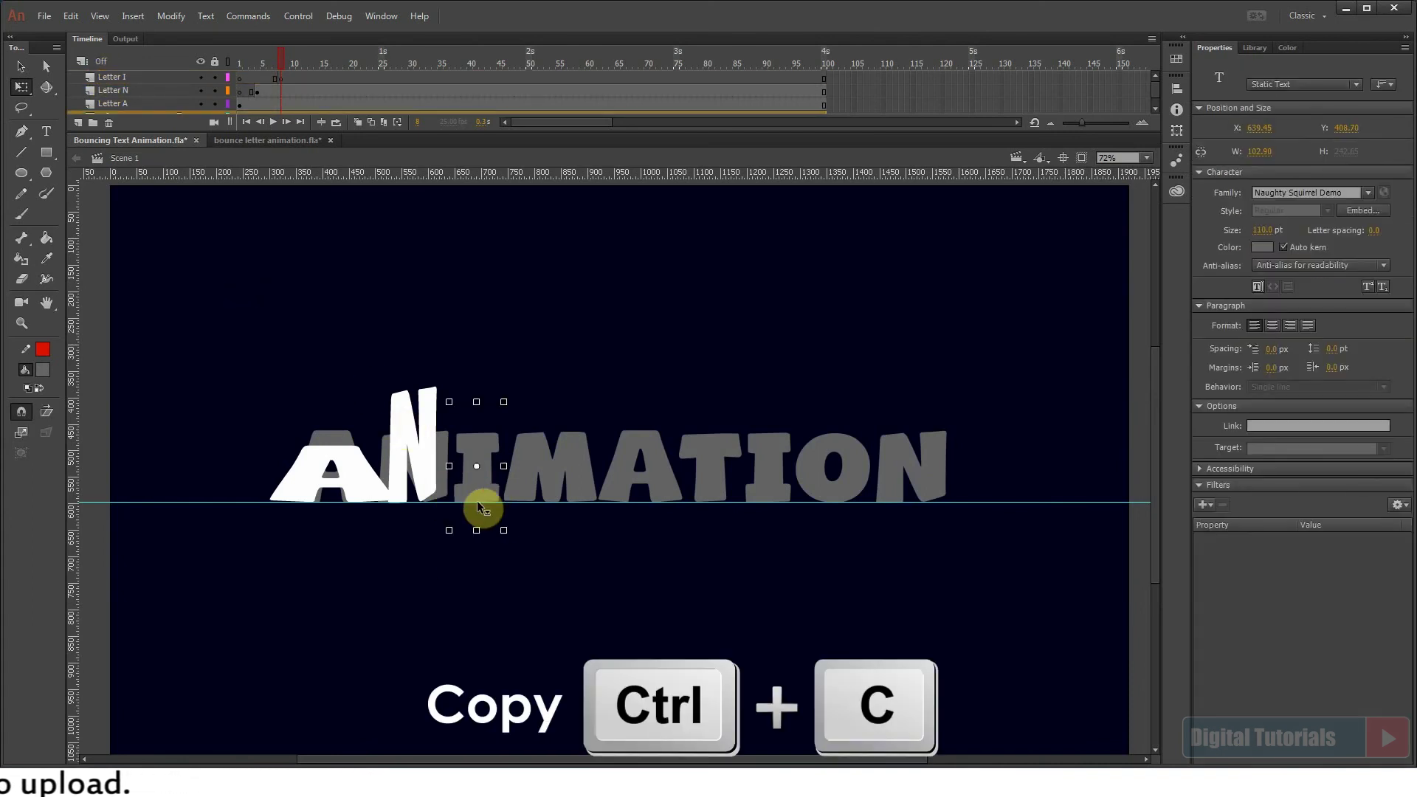
click(278, 142)
double_click(354, 468)
key(ctrl+3)
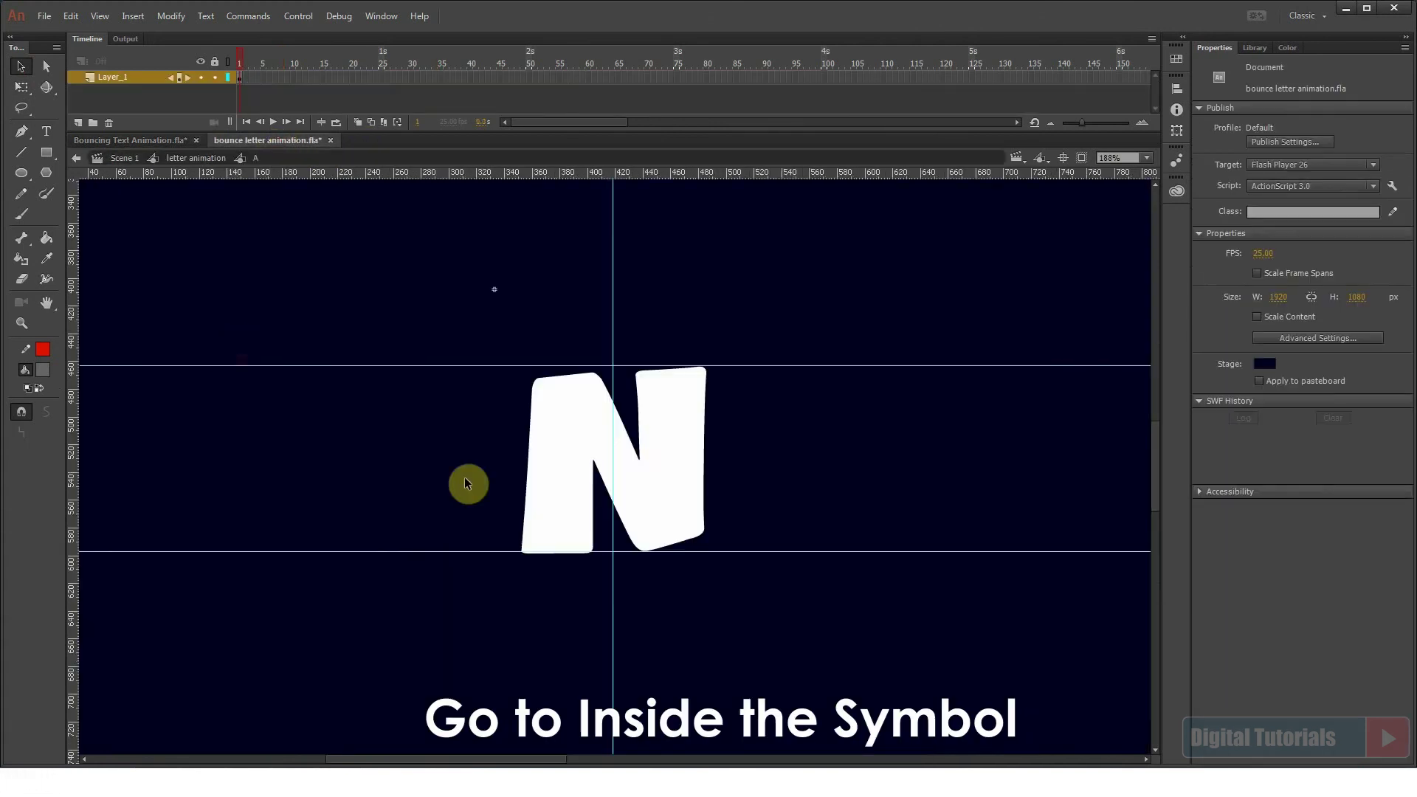
key(ctrl+v)
drag(636, 495, 630, 481)
key(q)
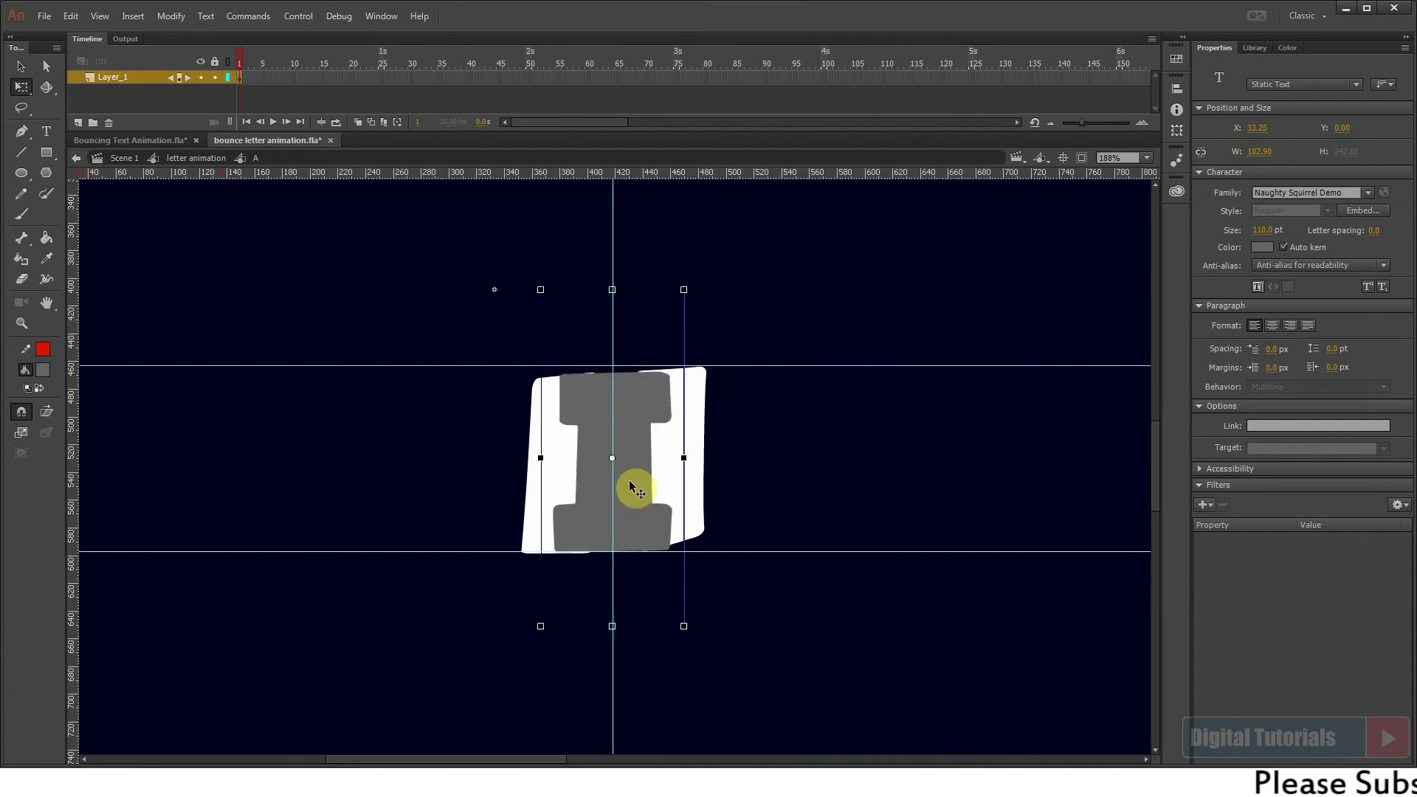
Delete the old N, break the I apart and fill it white.
click(697, 474)
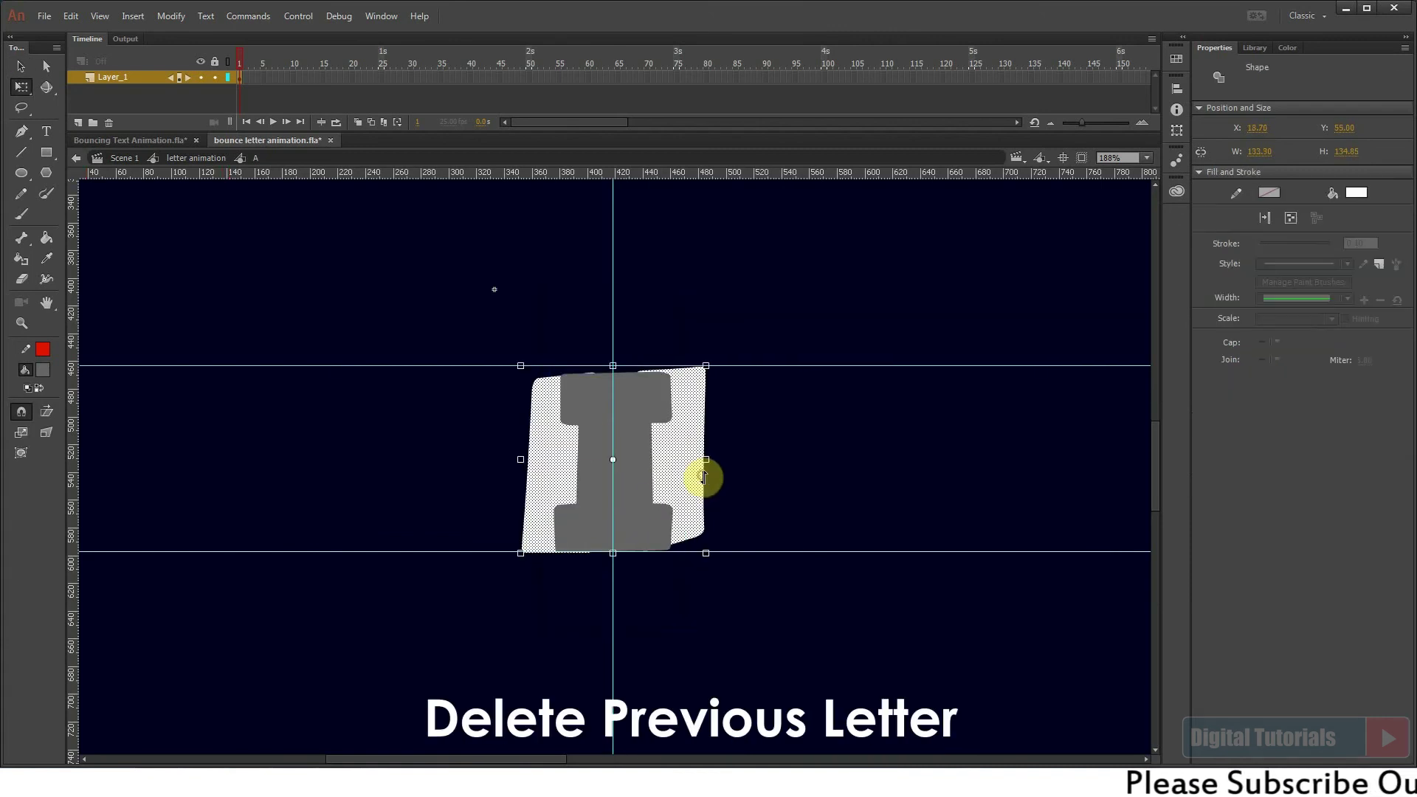
key(Delete)
key(ctrl+b)
click(43, 368)
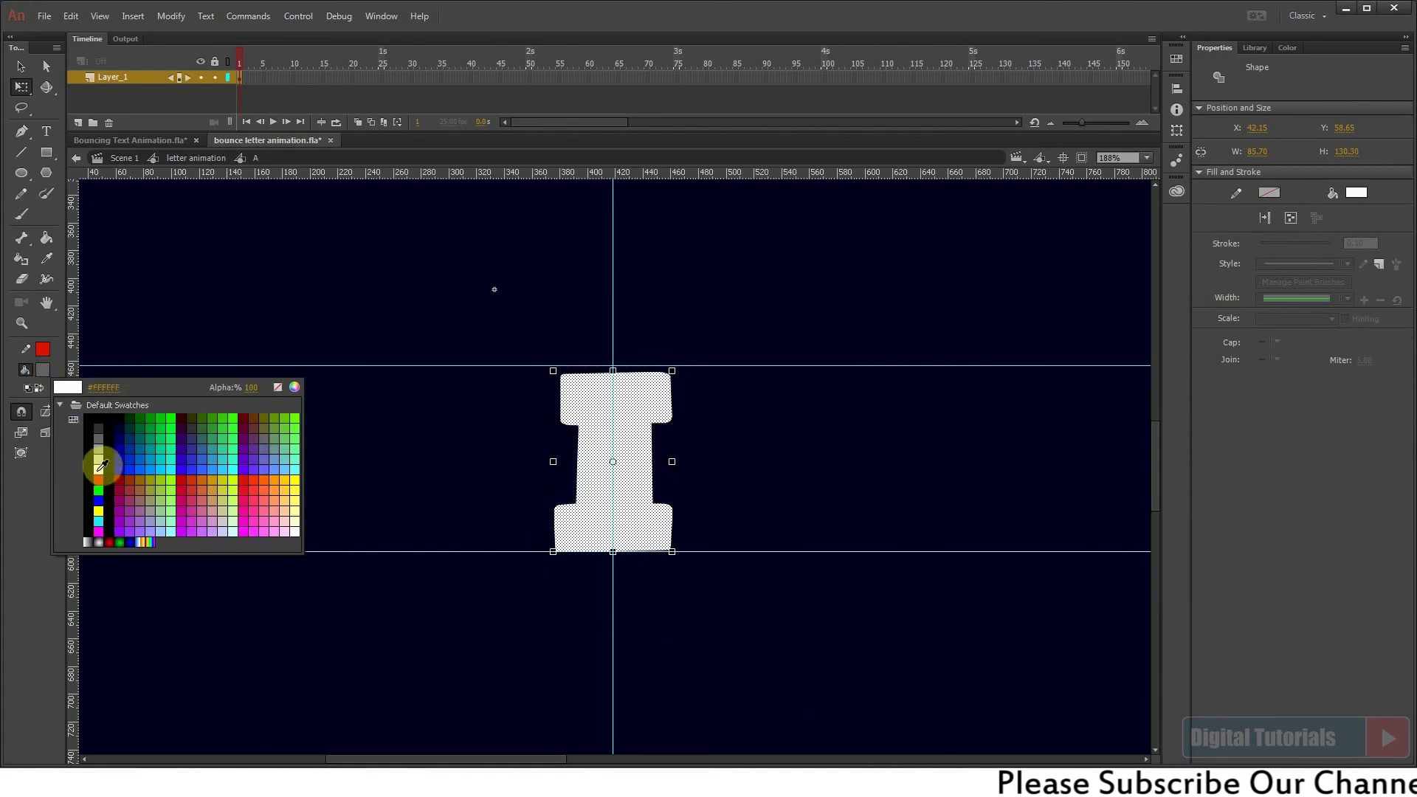
click(101, 467)
Copy the white bouncing I into the Letter I layer of Bouncing Text Animation.
double_click(398, 480)
click(639, 497)
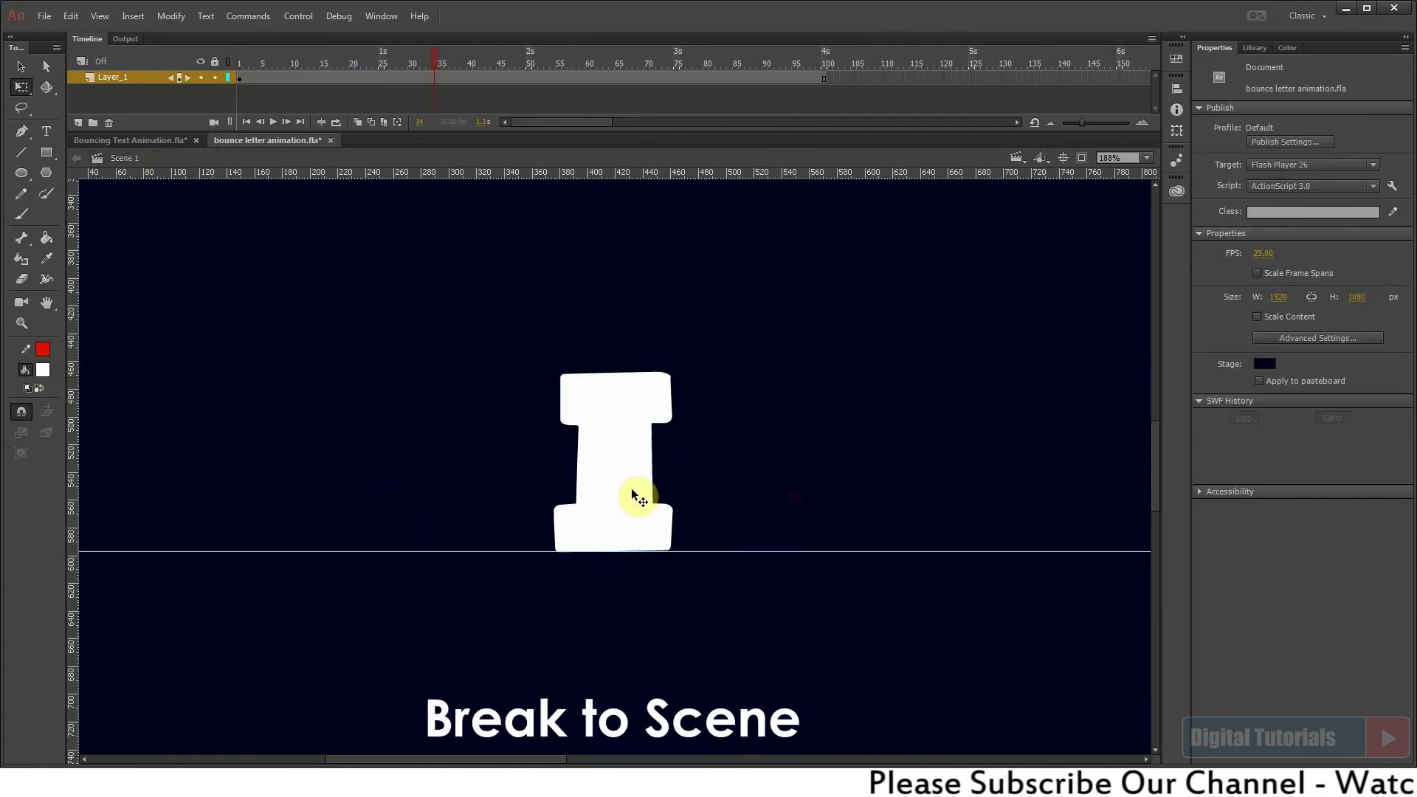
key(ctrl+c)
click(152, 140)
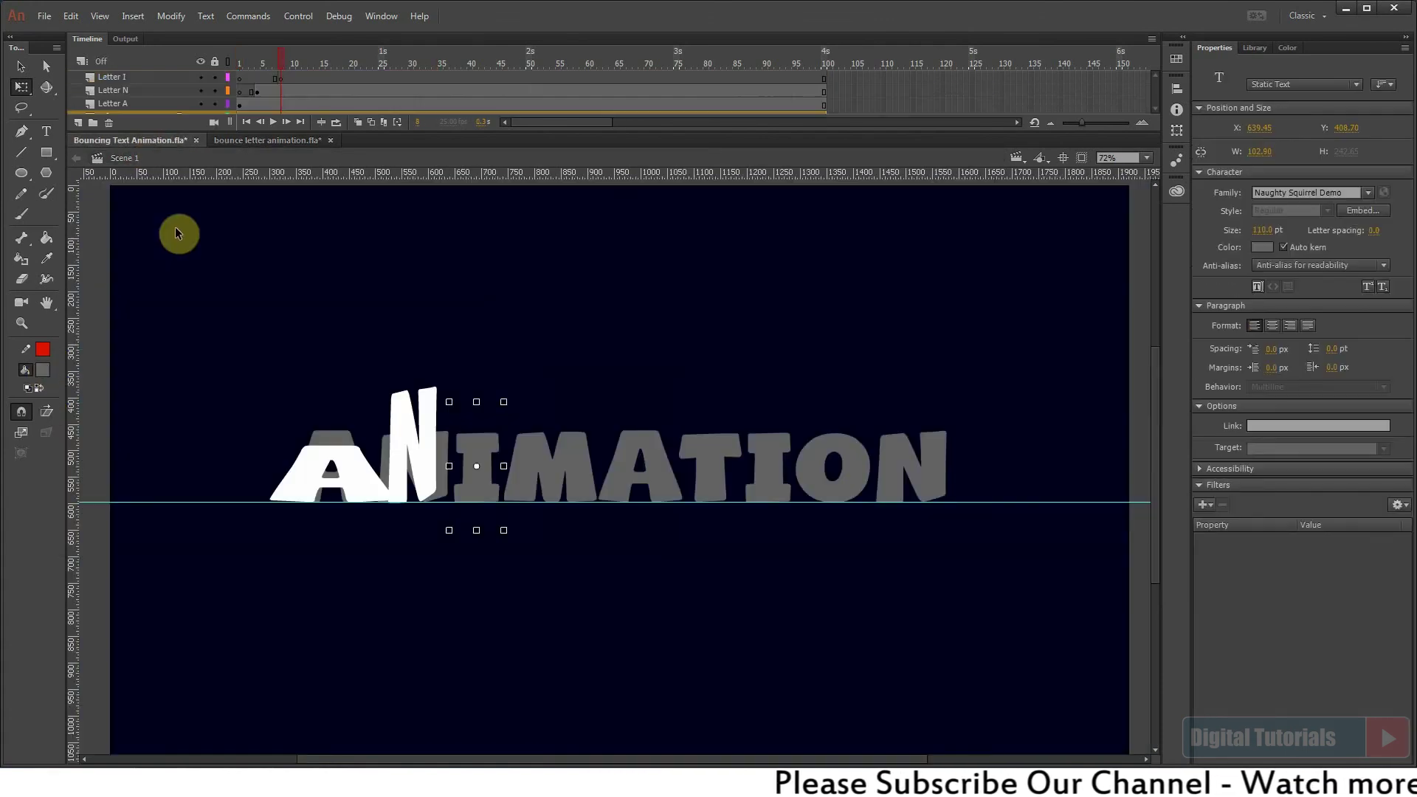
click(281, 77)
key(ctrl+v)
Put duplicate library items into a folder and position the I after the N at frame 50.
click(654, 402)
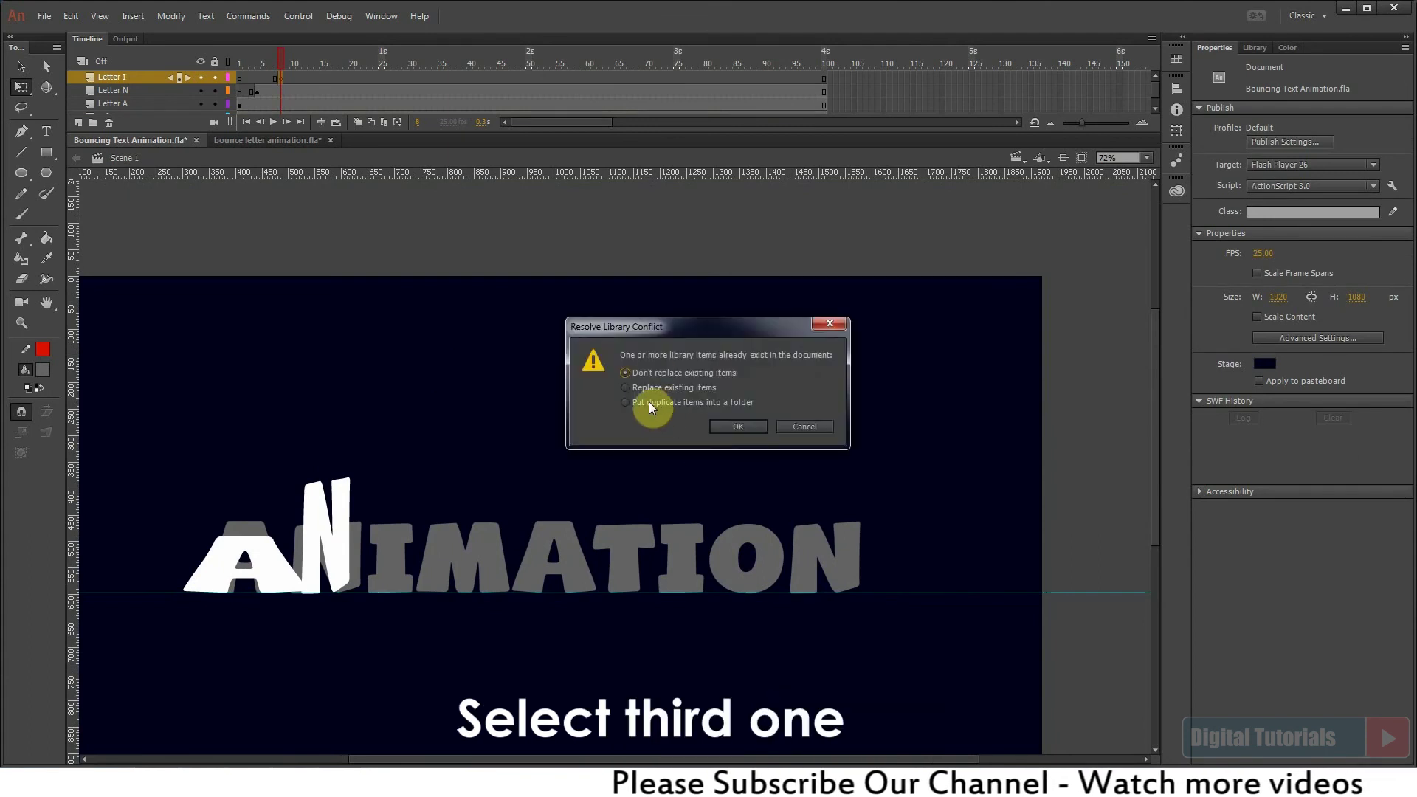
click(738, 426)
click(525, 69)
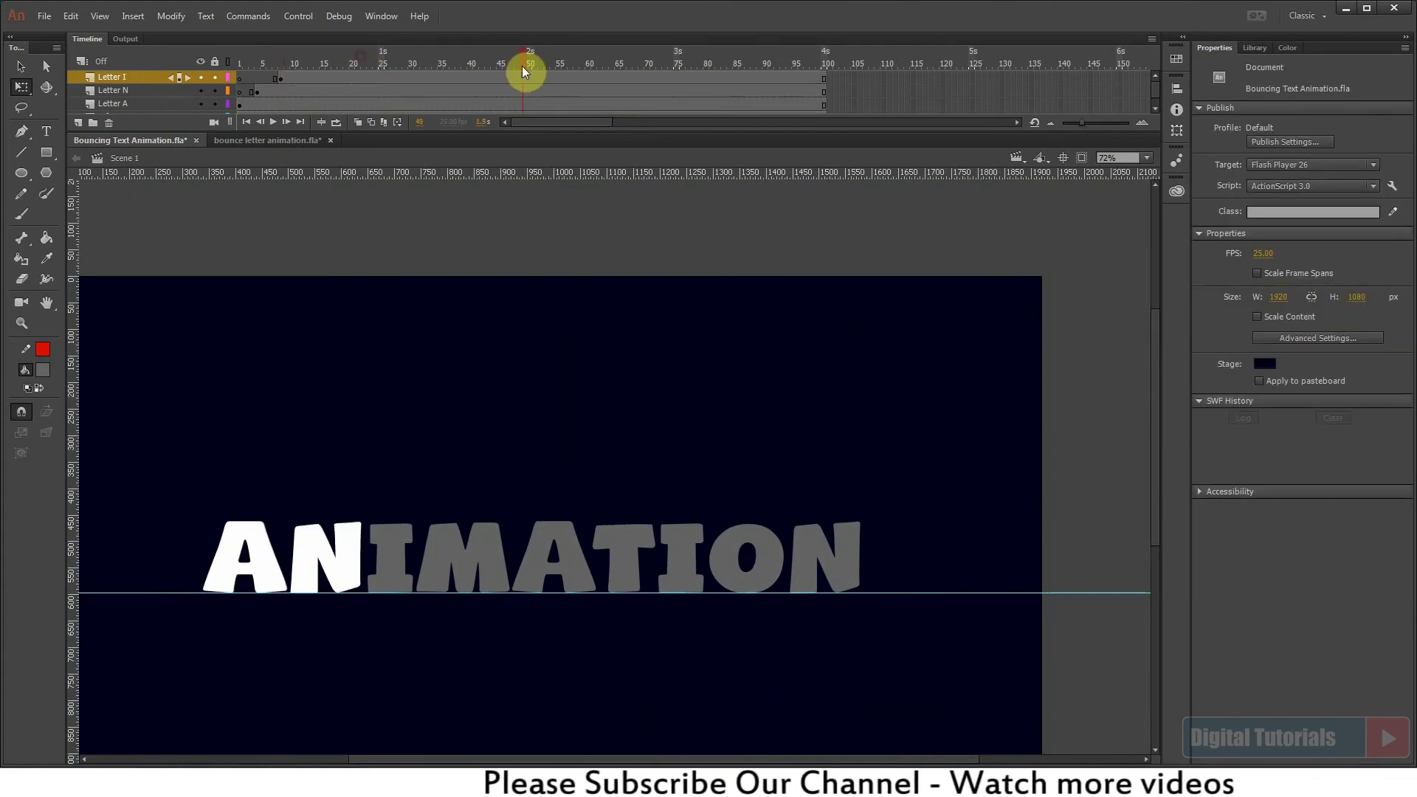
key(ctrl+minus)
drag(633, 653, 520, 511)
scroll(520, 511, up, 5)
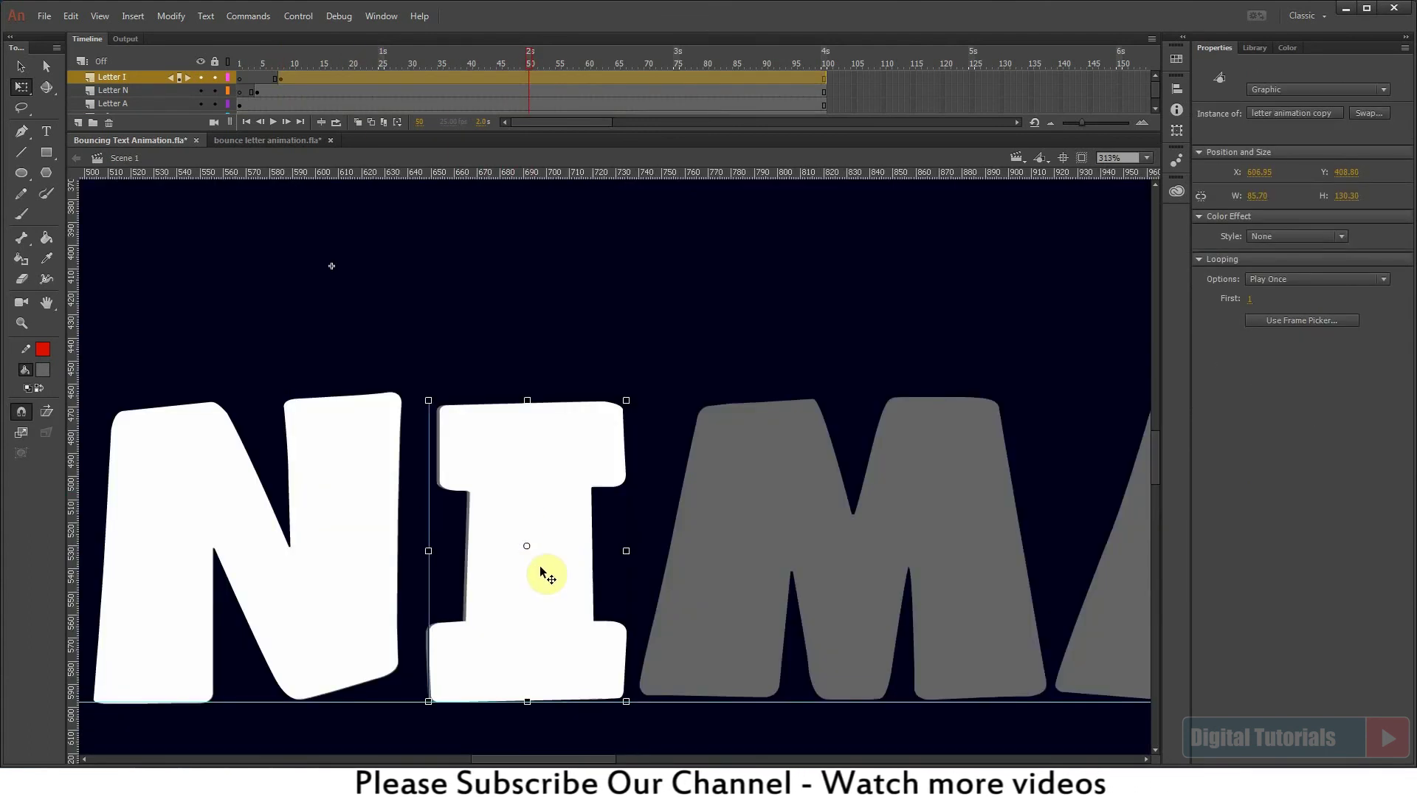
scroll(547, 516, down, 1)
click(475, 64)
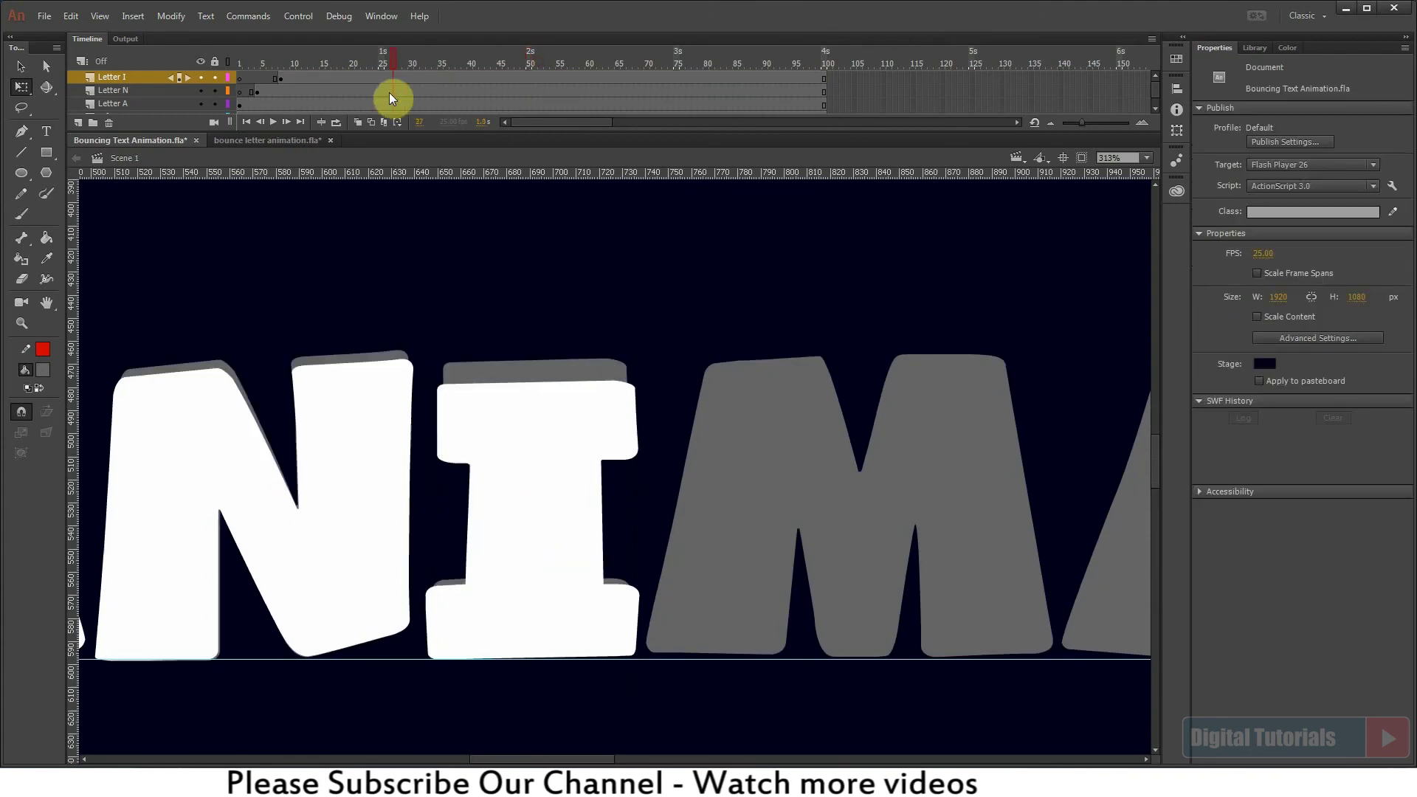
key(ctrl+minus)
key(ctrl+minus)
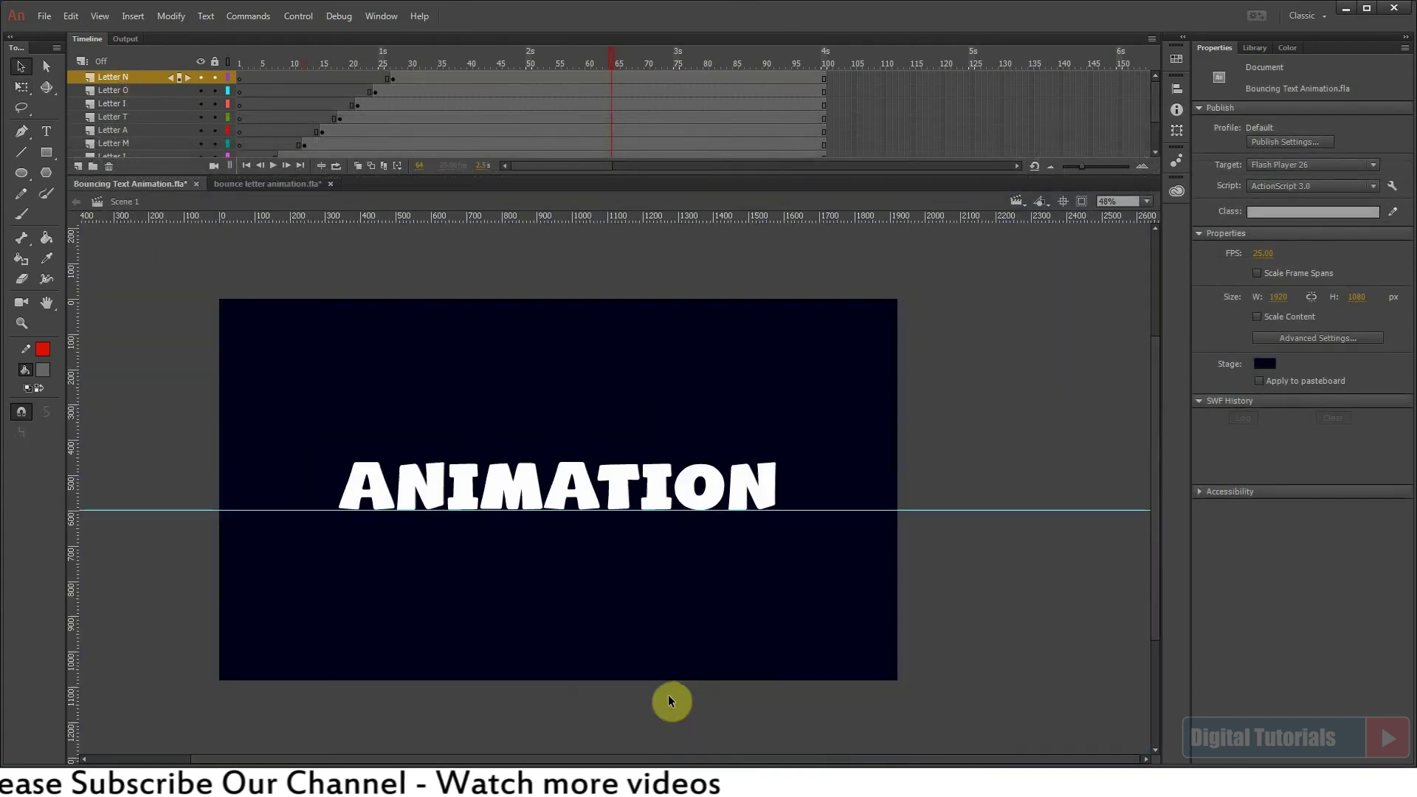
Delete the grey refarance layer from frame 1.
click(239, 64)
drag(290, 413, 822, 478)
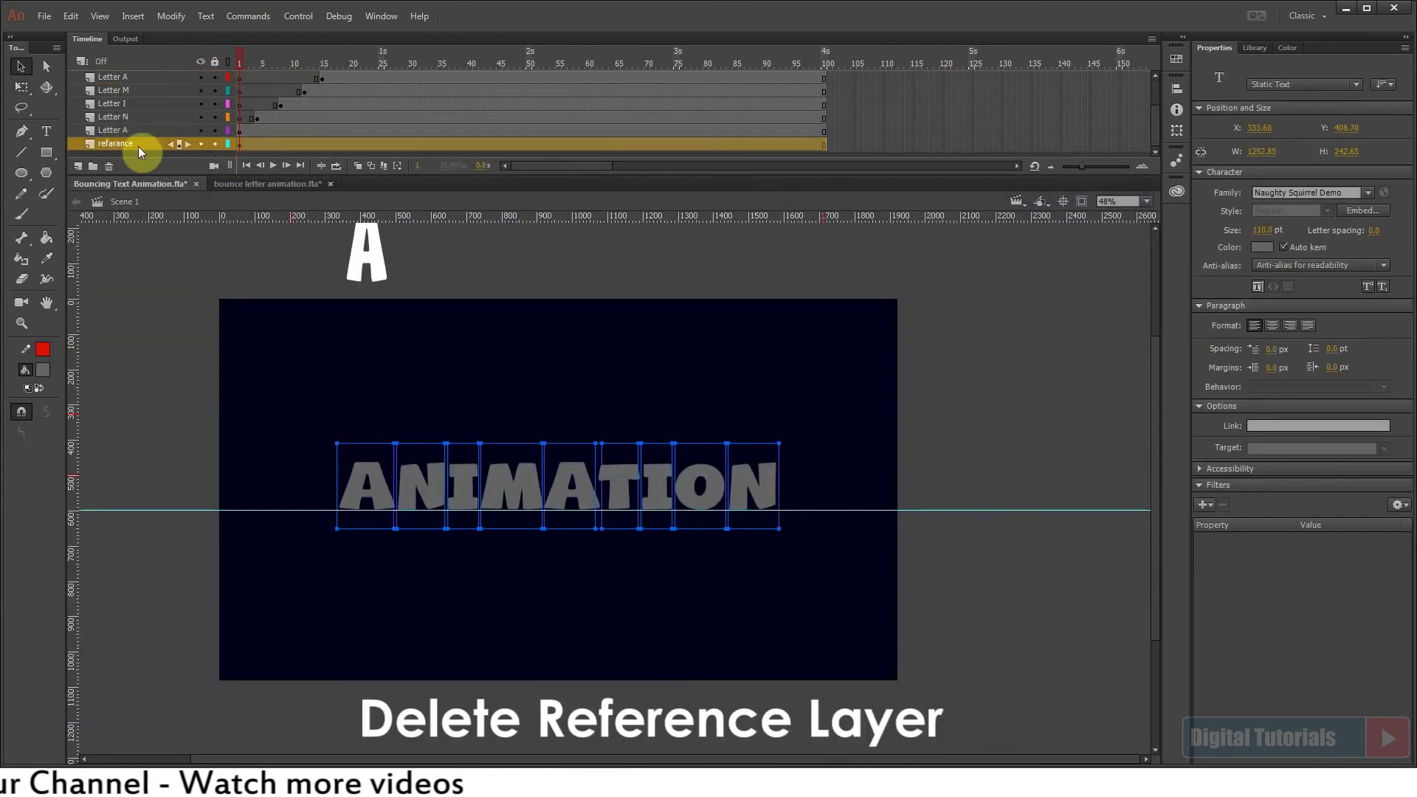
click(109, 166)
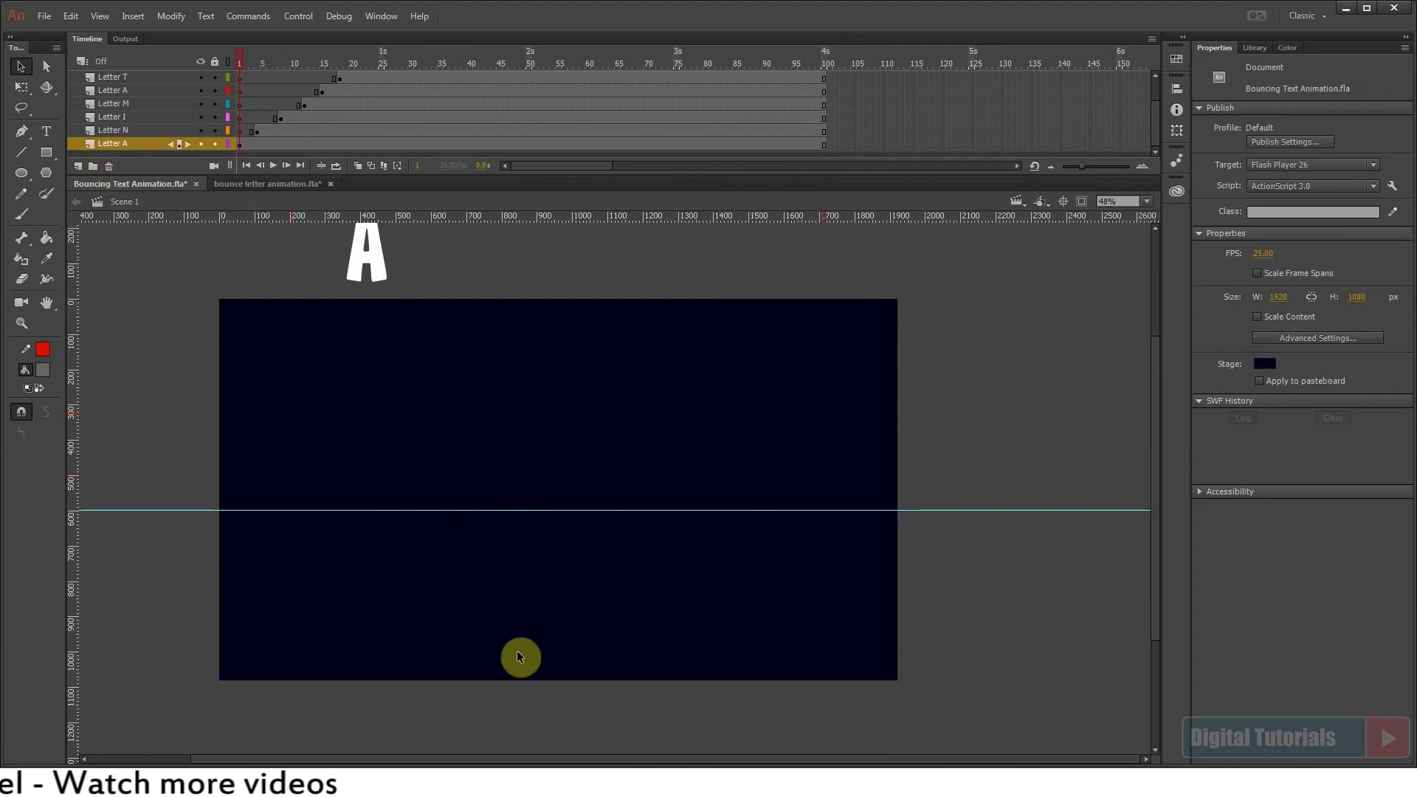
Set the zoom to Fit in Window and play the finished animation.
click(1146, 200)
click(1125, 291)
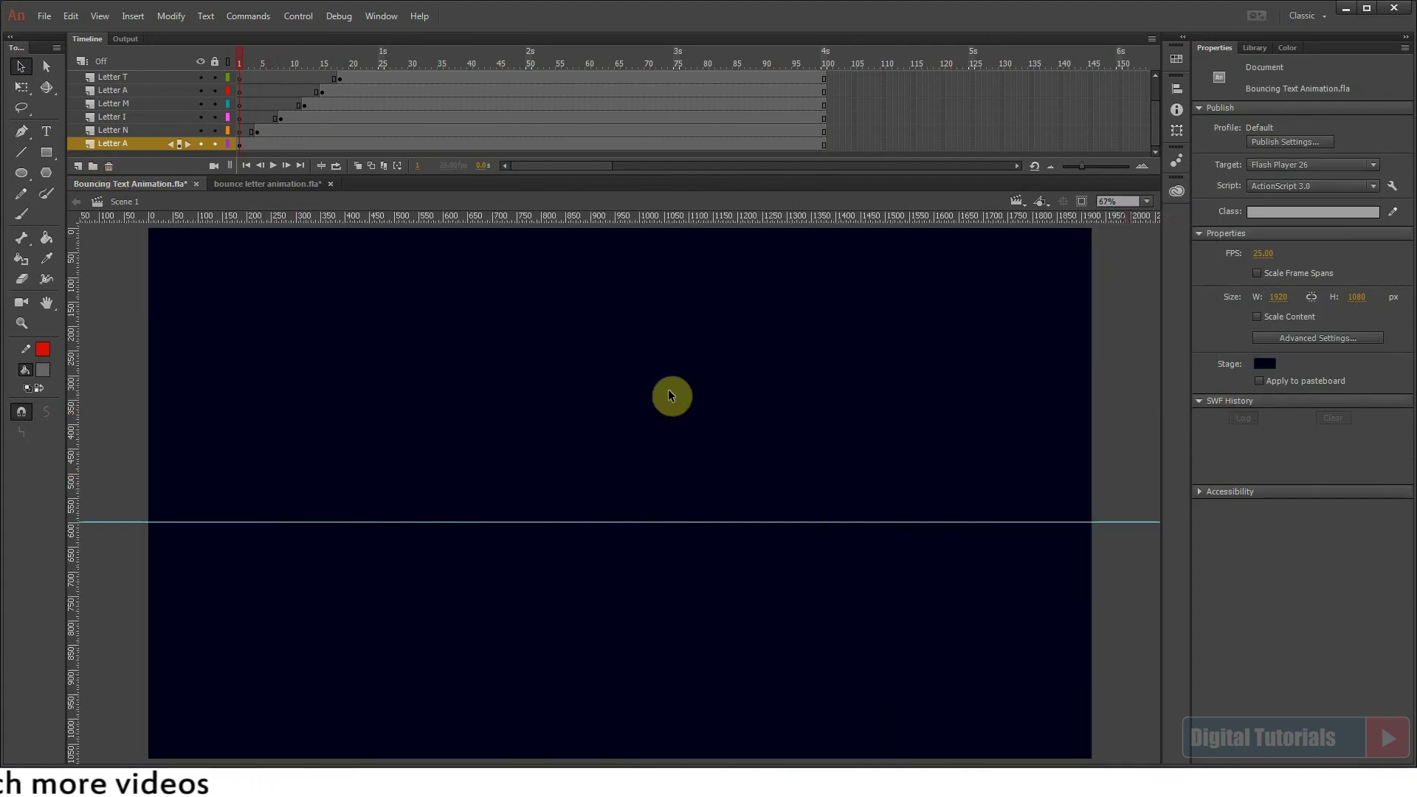
click(270, 169)
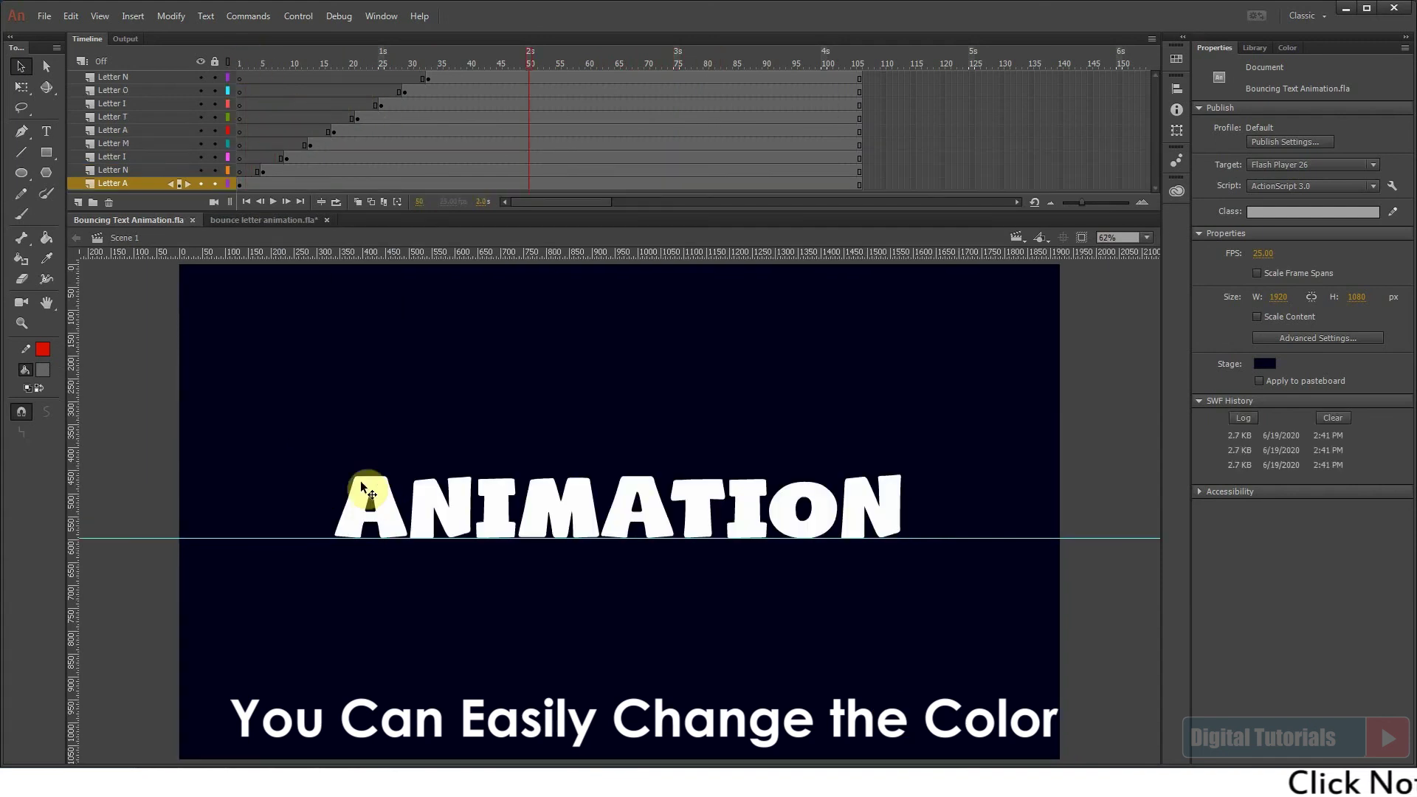
Apply a yellow #FFFF00 Tint colour effect to all nine letters, then play the animation.
drag(316, 399, 1124, 596)
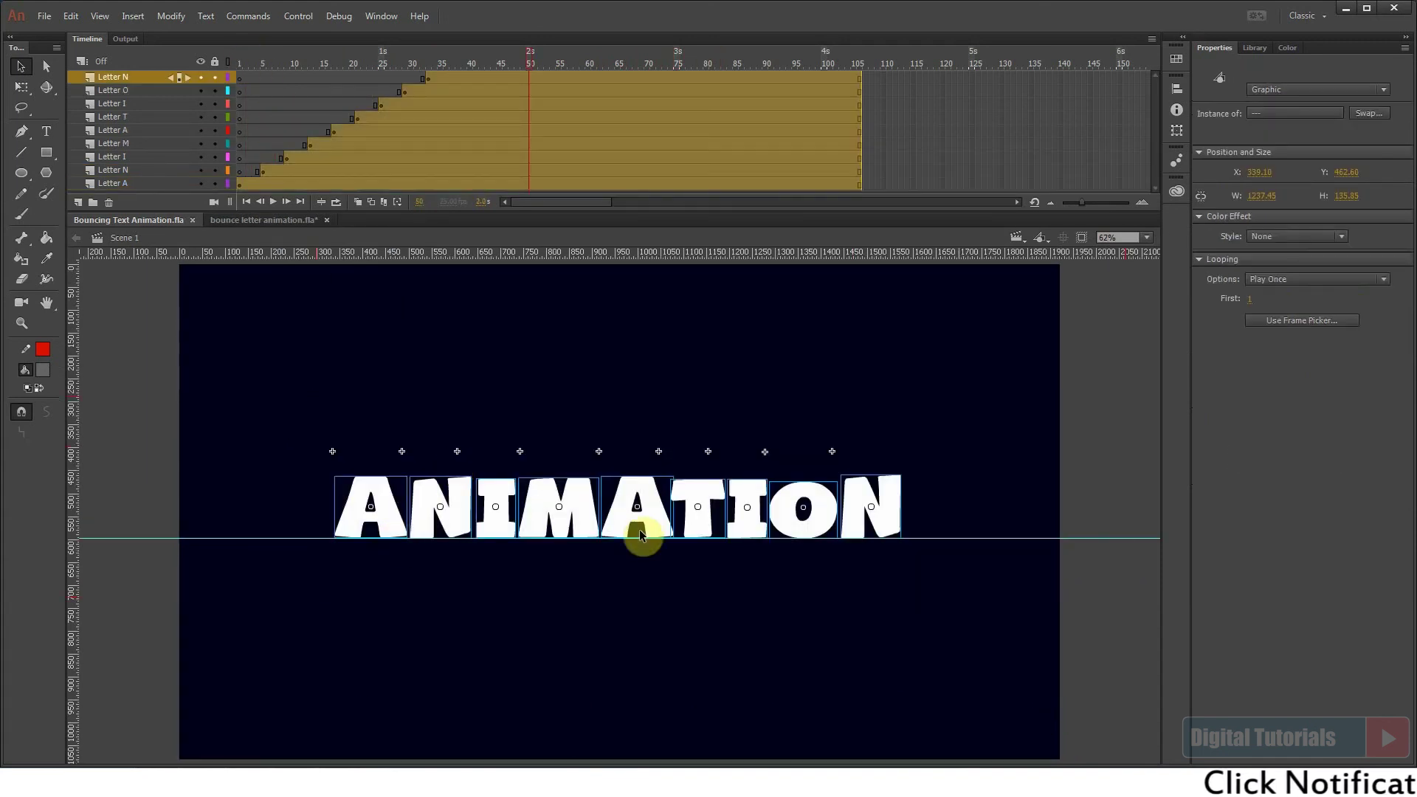
click(1282, 236)
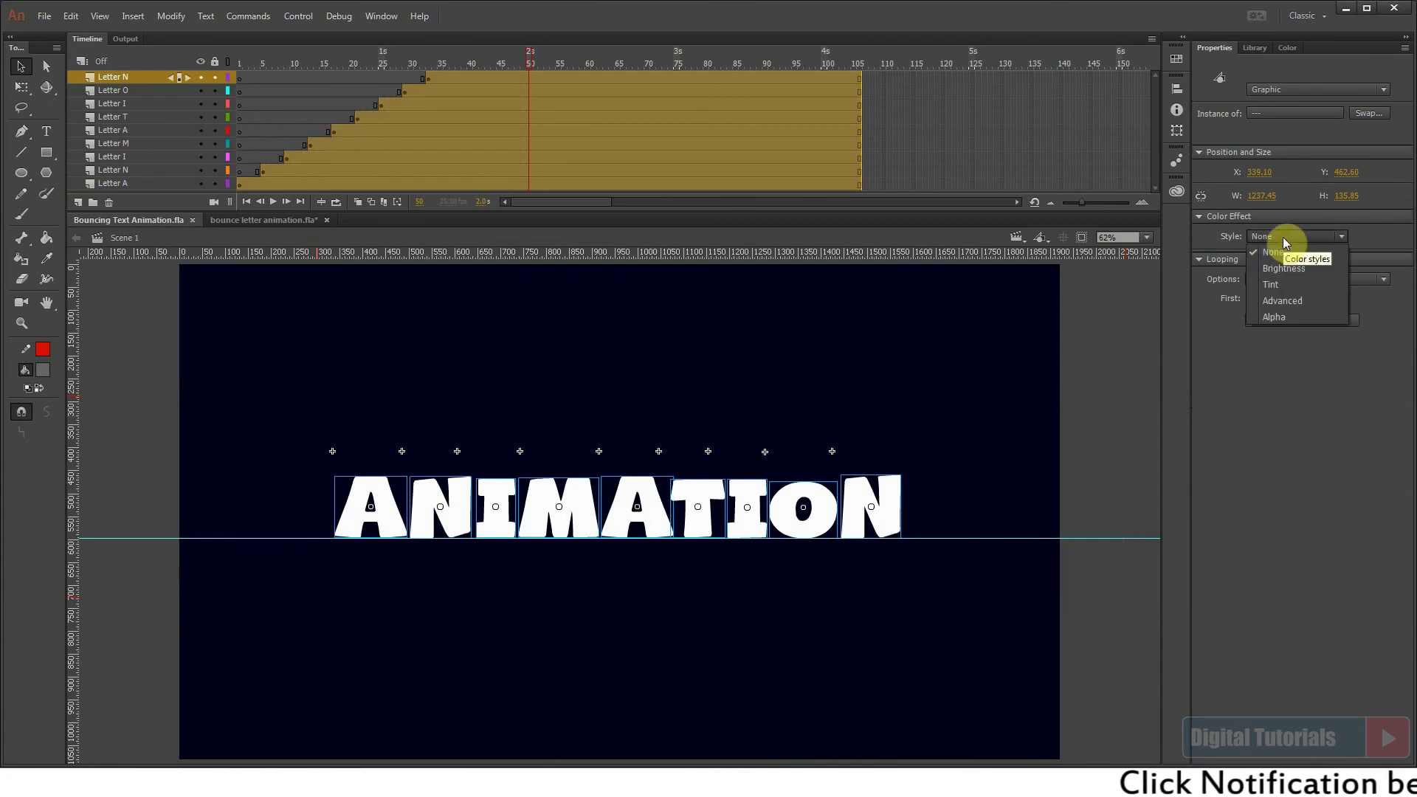
click(1272, 286)
click(1365, 240)
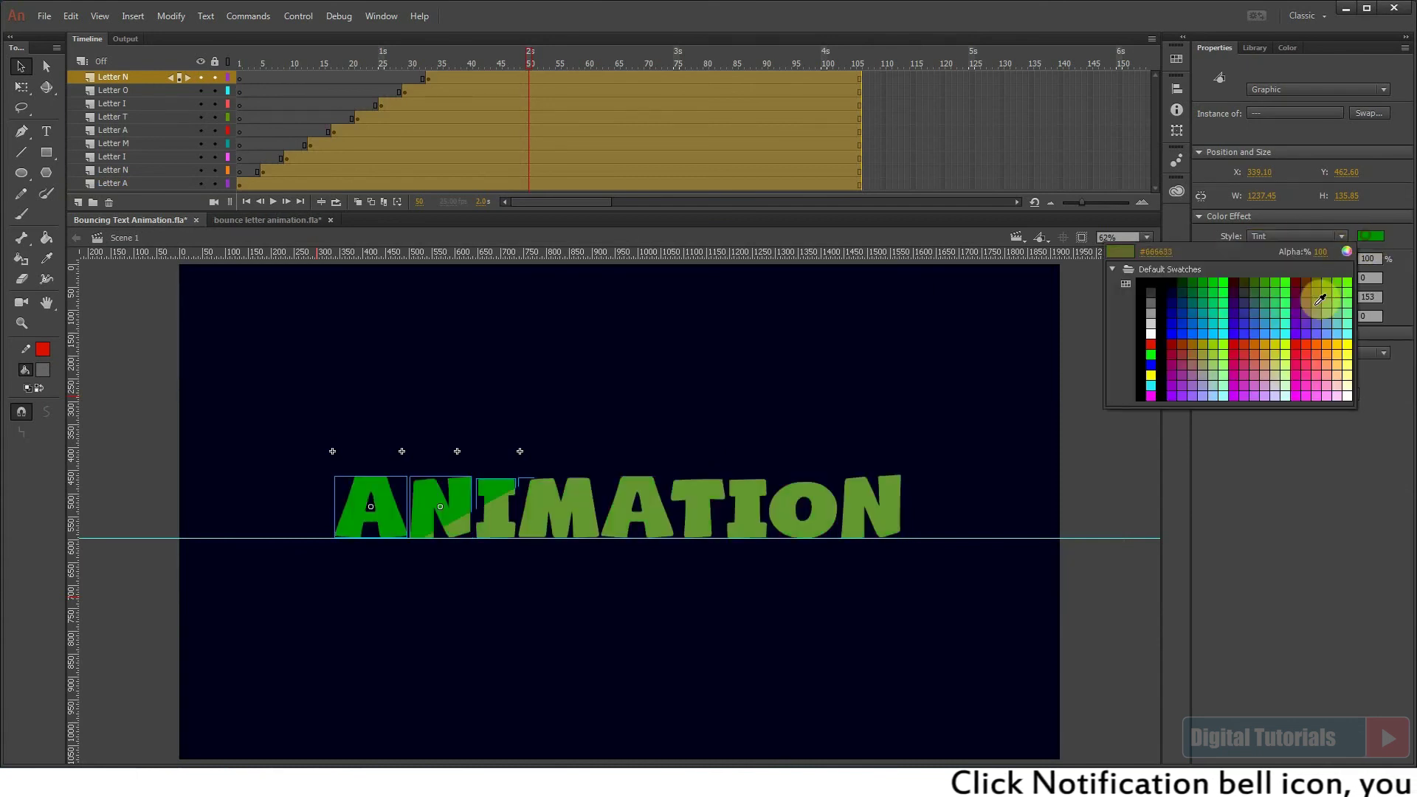
click(1347, 344)
click(767, 619)
key(Return)
Run Test Movie with Ctrl+Enter to export the yellow bouncing SWF.
key(ctrl+Return)
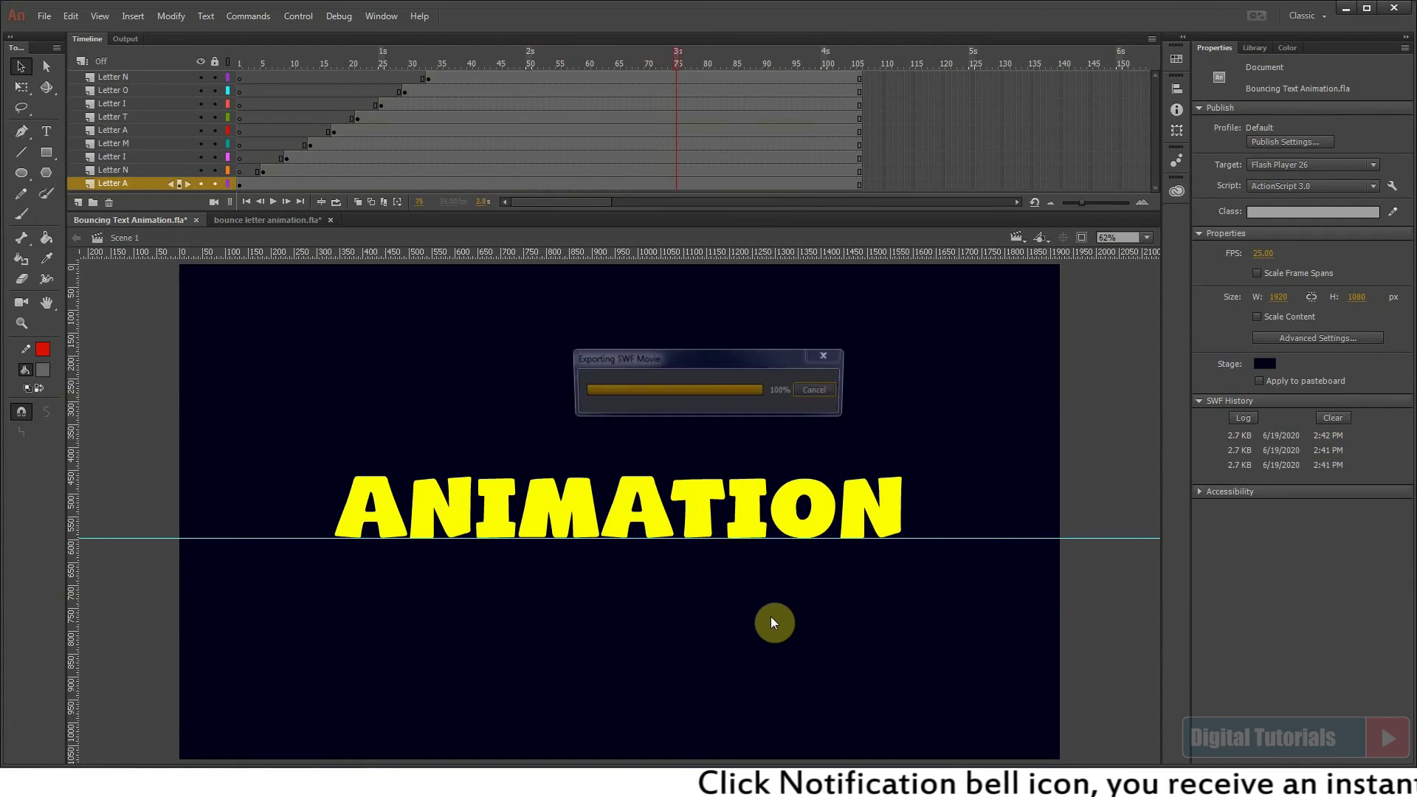